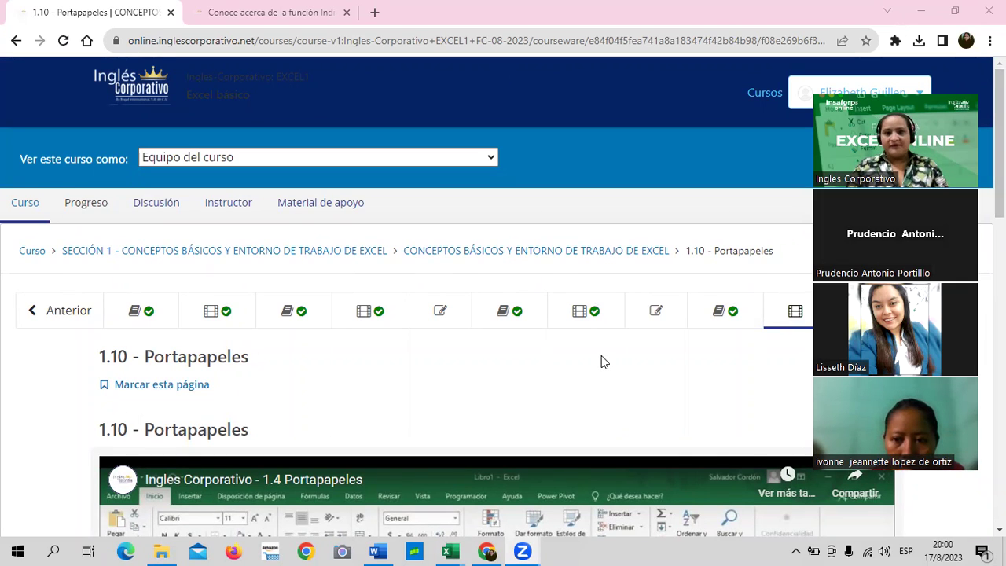
# Step: Open lesson 1.9 – Objetivo de la lección from the course navigation bar
pyautogui.scroll(-3, 599, 358)
pyautogui.scroll(-3, 598, 361)
pyautogui.scroll(-2, 599, 360)
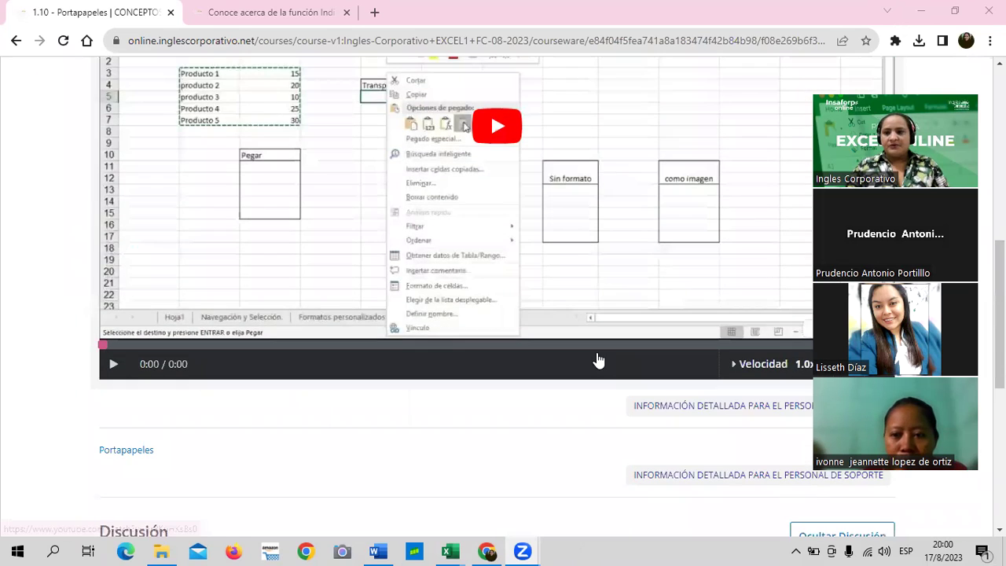
pyautogui.scroll(2, 598, 360)
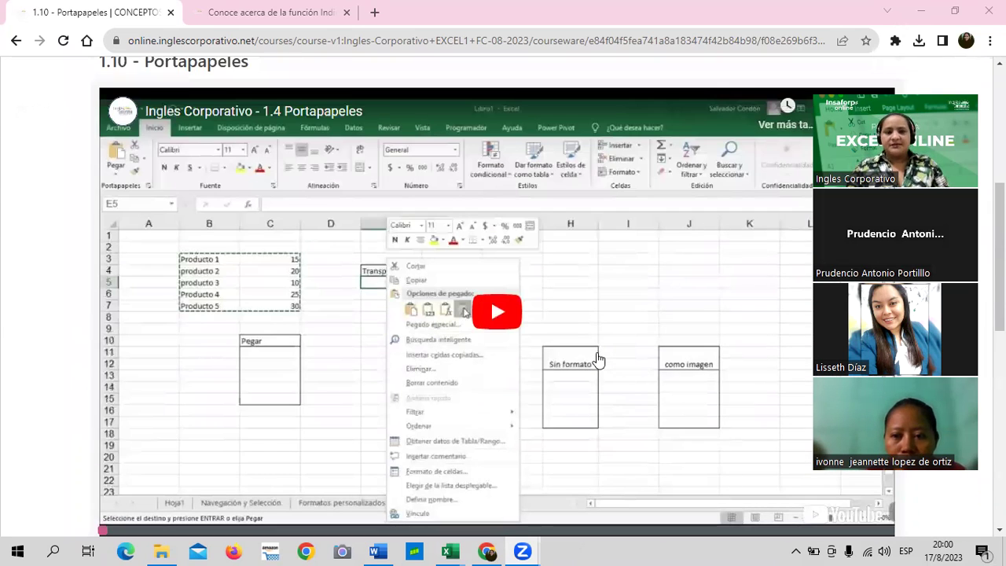
pyautogui.scroll(1, 599, 360)
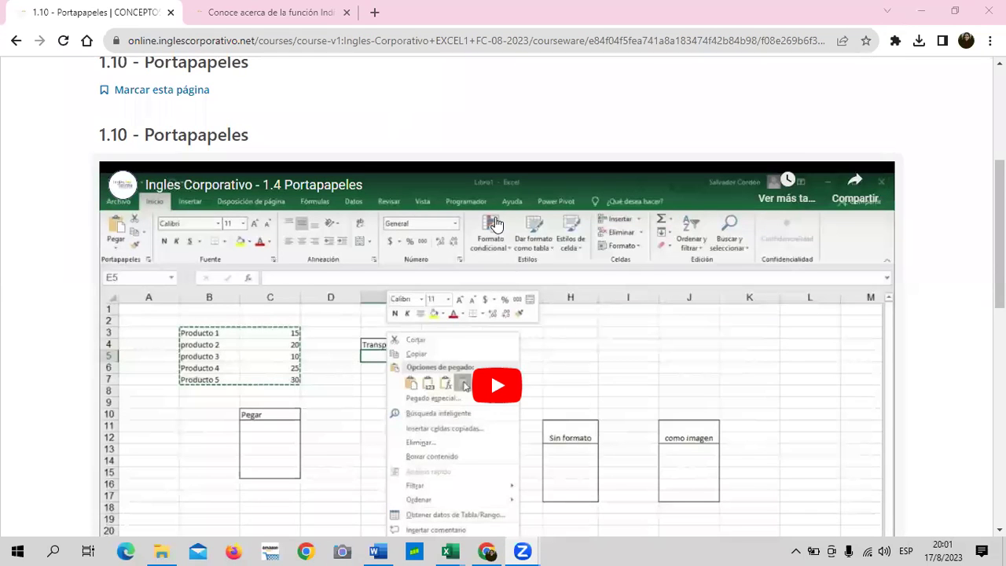
pyautogui.scroll(2, 495, 225)
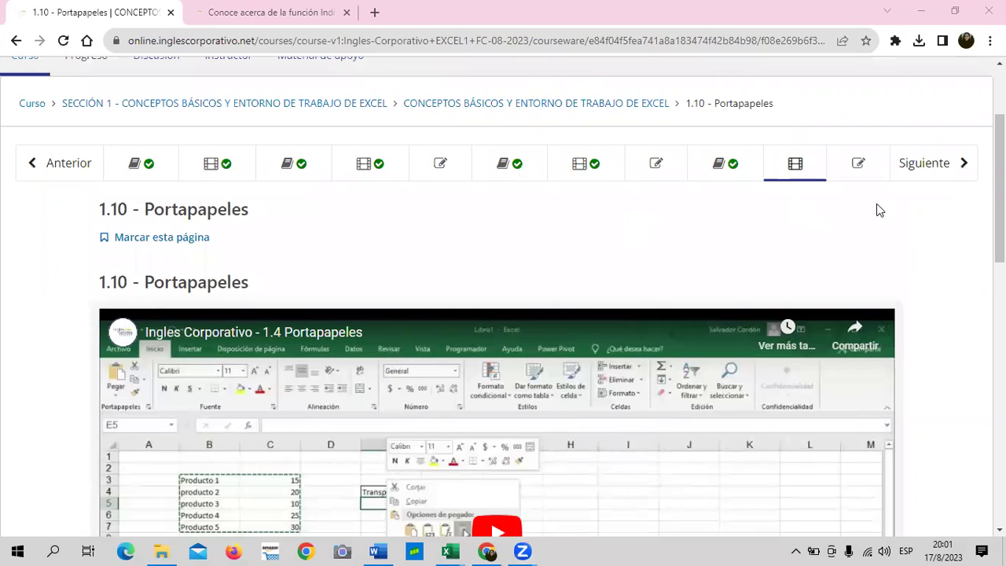
pyautogui.click(699, 164)
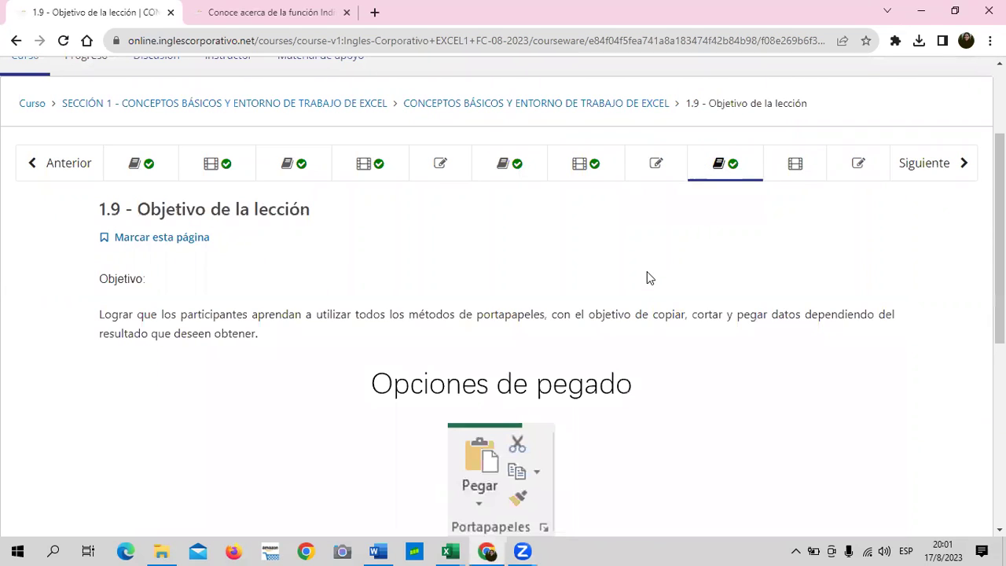
# Step: Review the lesson 1.9 objective, then bring the 1.4 Portapapeles workbook forward
pyautogui.scroll(-2, 646, 278)
pyautogui.scroll(-2, 647, 273)
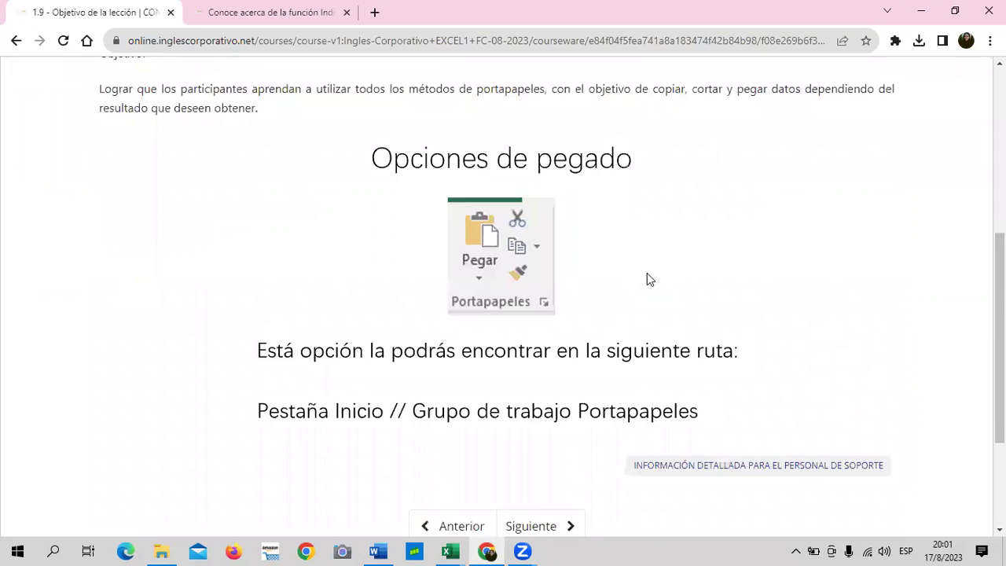
pyautogui.scroll(3, 647, 273)
pyautogui.scroll(2, 648, 275)
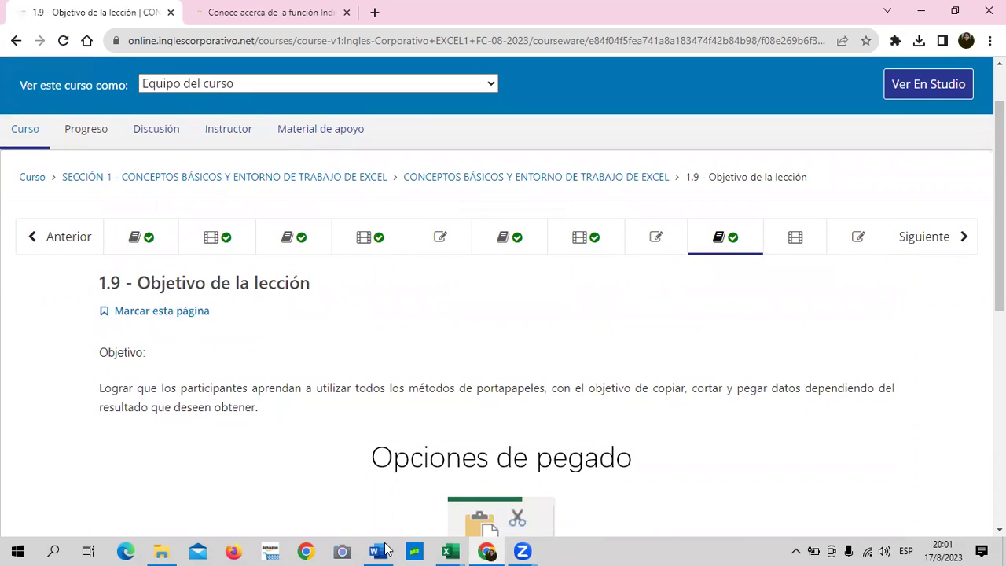
pyautogui.moveTo(457, 548)
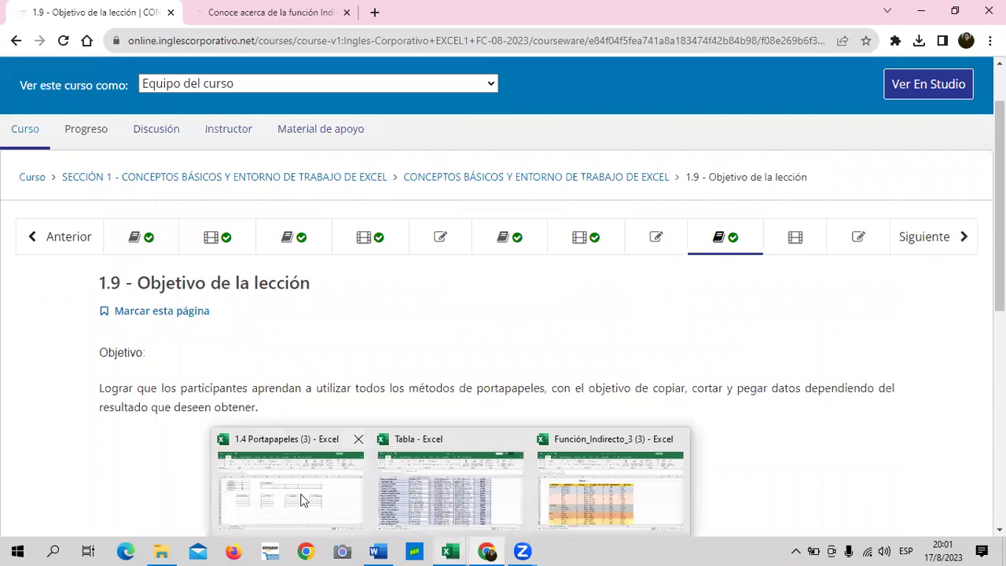
pyautogui.click(303, 498)
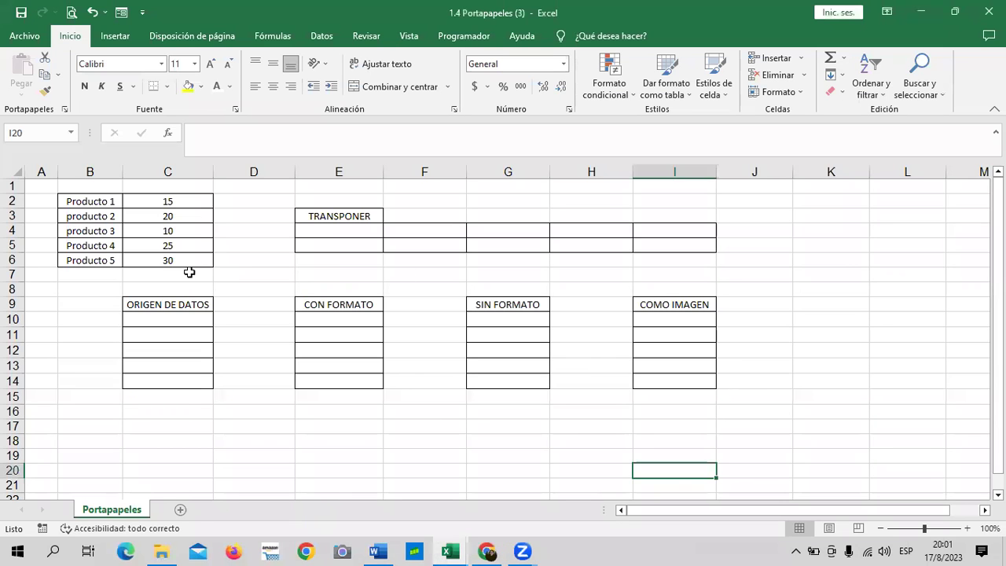
# Step: Select the TRANSPONER area E3:I5 on the Portapapeles sheet, then deselect it
pyautogui.click(837, 349)
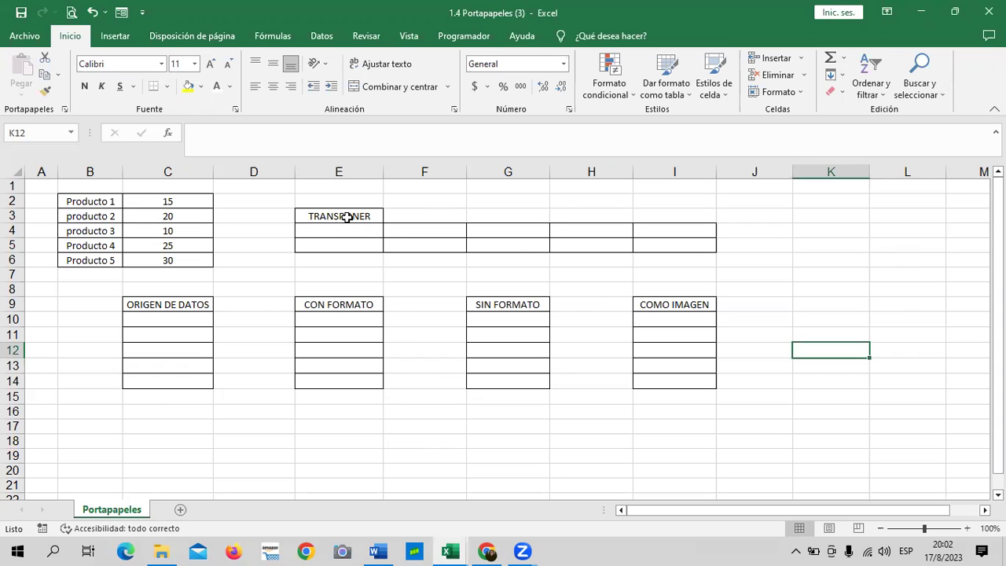
pyautogui.moveTo(347, 217); pyautogui.dragTo(692, 244)
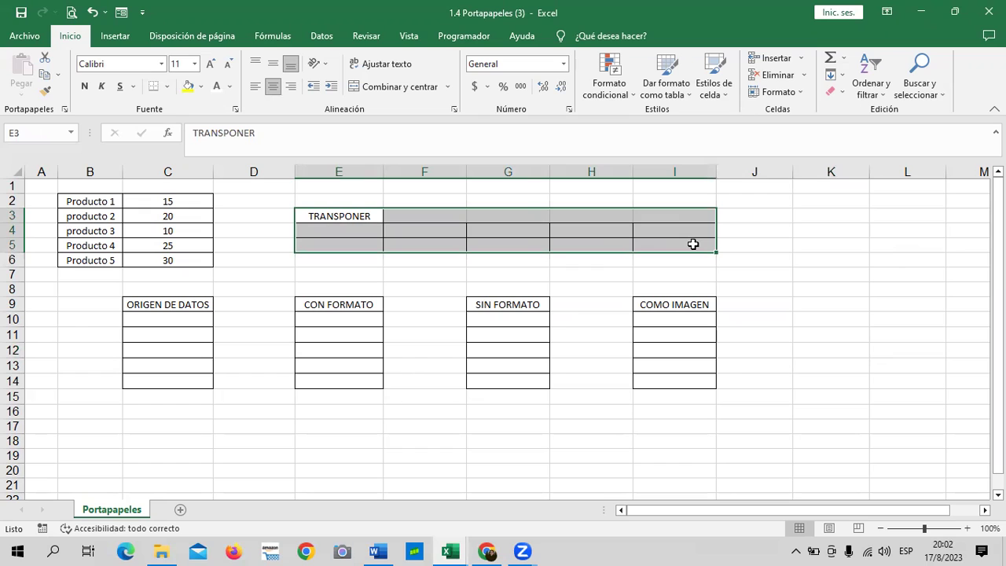
pyautogui.click(783, 253)
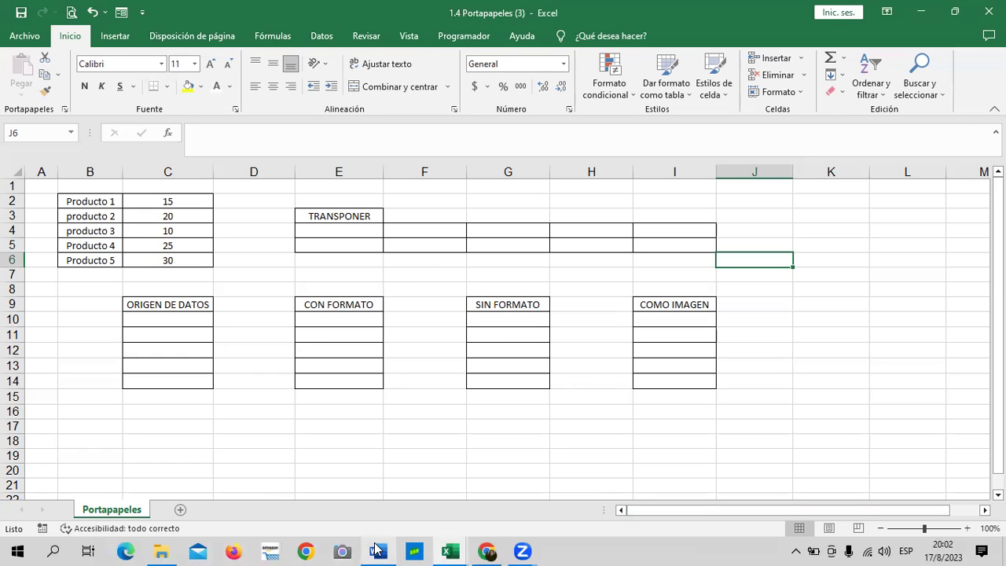
# Step: Switch to the Tabla workbook
pyautogui.moveTo(376, 549)
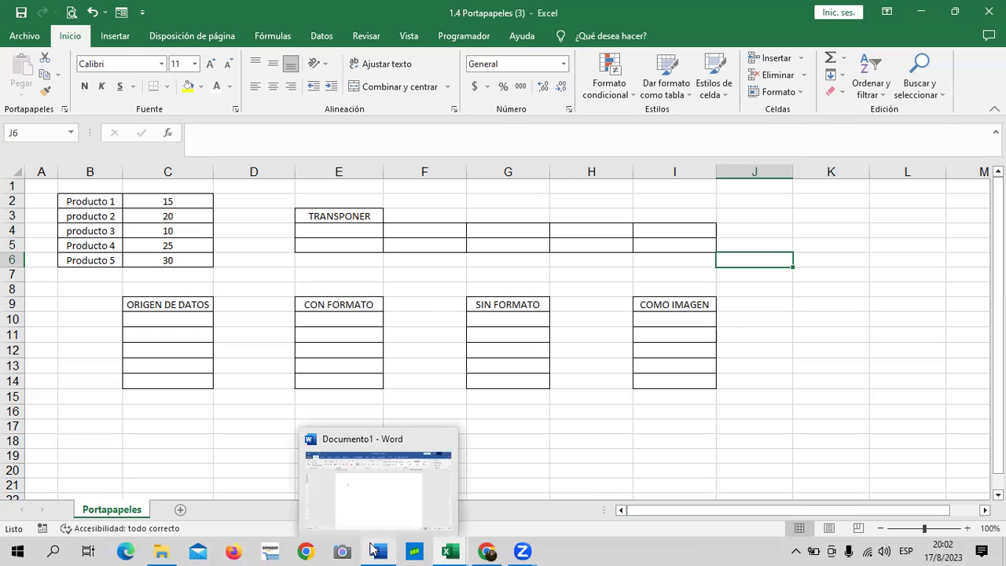
pyautogui.moveTo(450, 550)
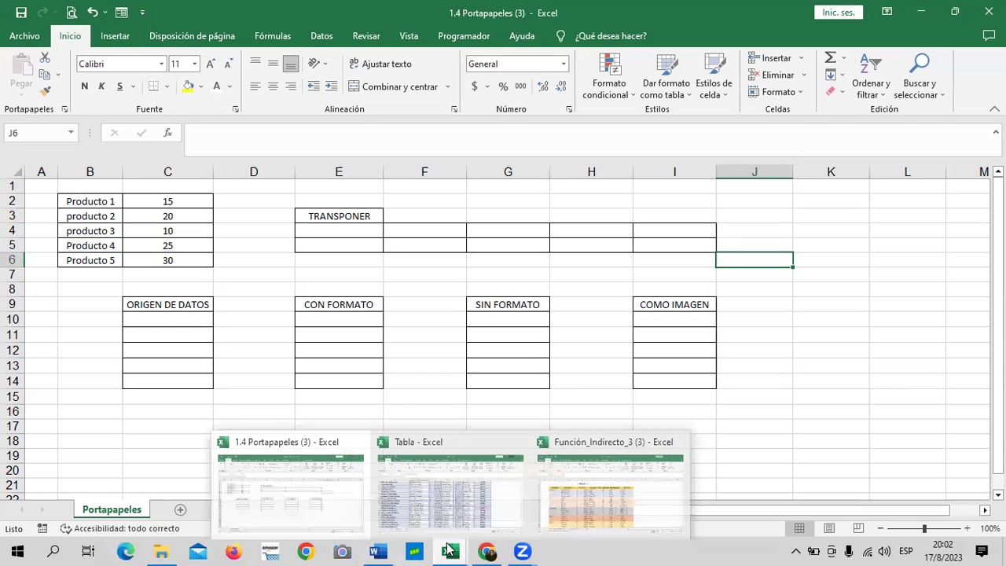
pyautogui.click(442, 503)
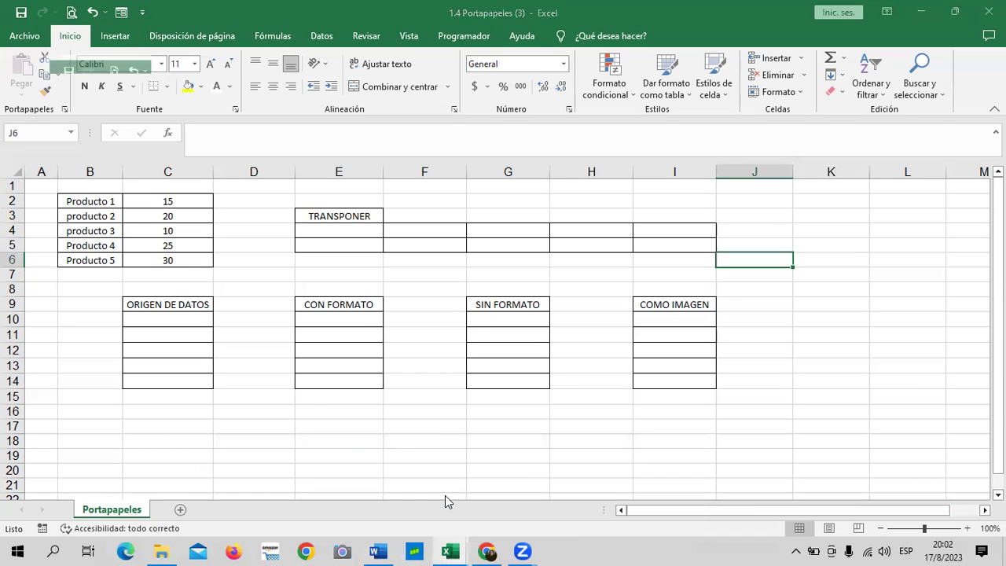
# Step: Scroll through the TABLA PARA APLICAR FILTROS sales table on the Filtros sheet
pyautogui.click(284, 301)
pyautogui.scroll(4, 427, 330)
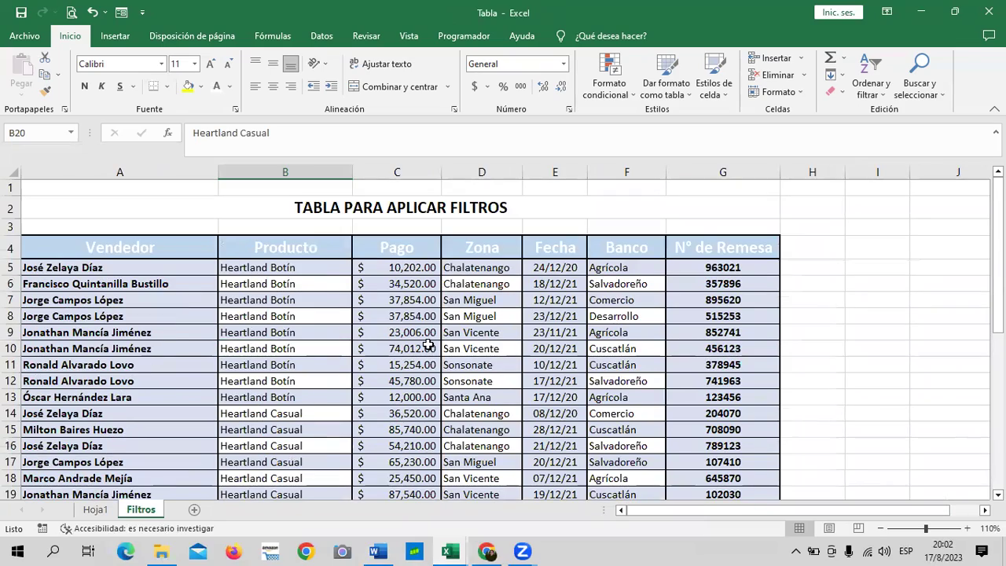
pyautogui.scroll(-5, 428, 343)
pyautogui.scroll(-6, 428, 343)
pyautogui.scroll(2, 428, 341)
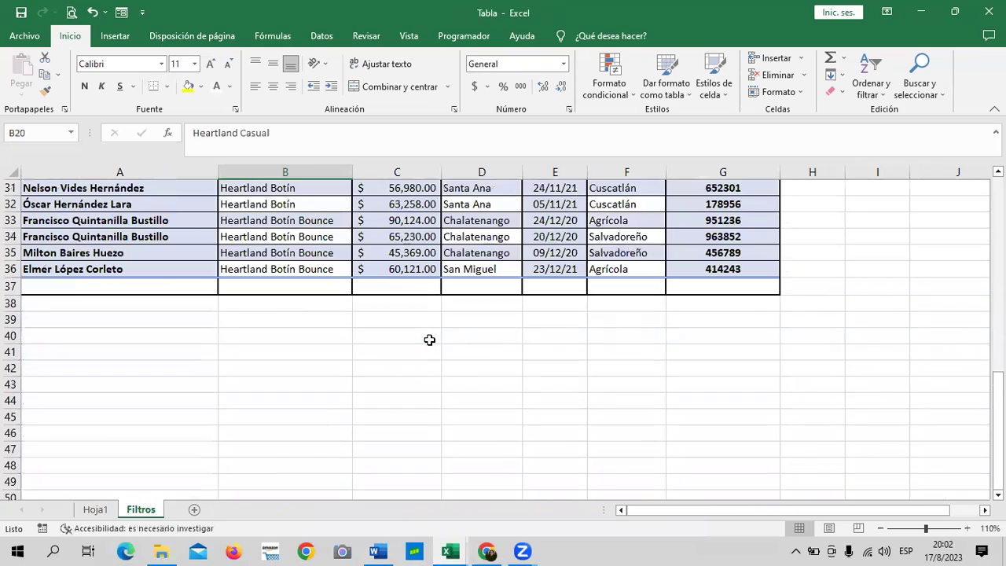
pyautogui.scroll(5, 428, 338)
pyautogui.scroll(3, 429, 338)
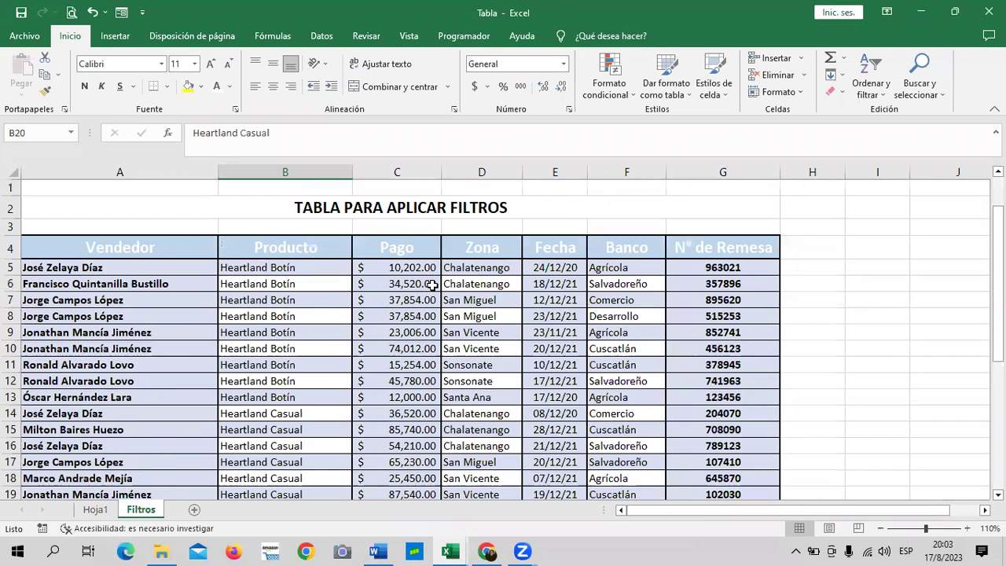
pyautogui.scroll(2, 428, 285)
# Step: Inspect cells B7 (Producto), F7 (Comercio) and F30 in the Banco column
pyautogui.click(318, 297)
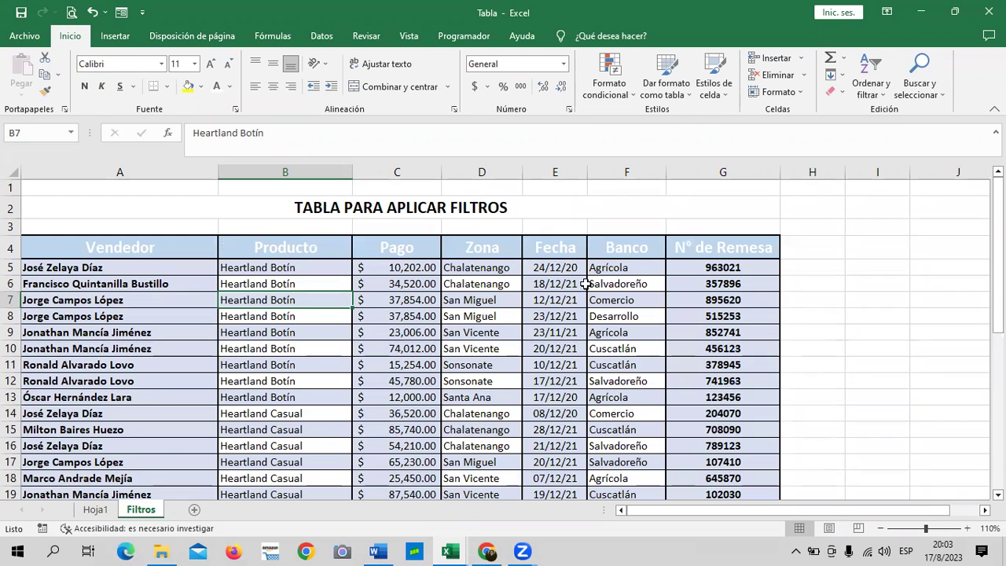
pyautogui.click(613, 295)
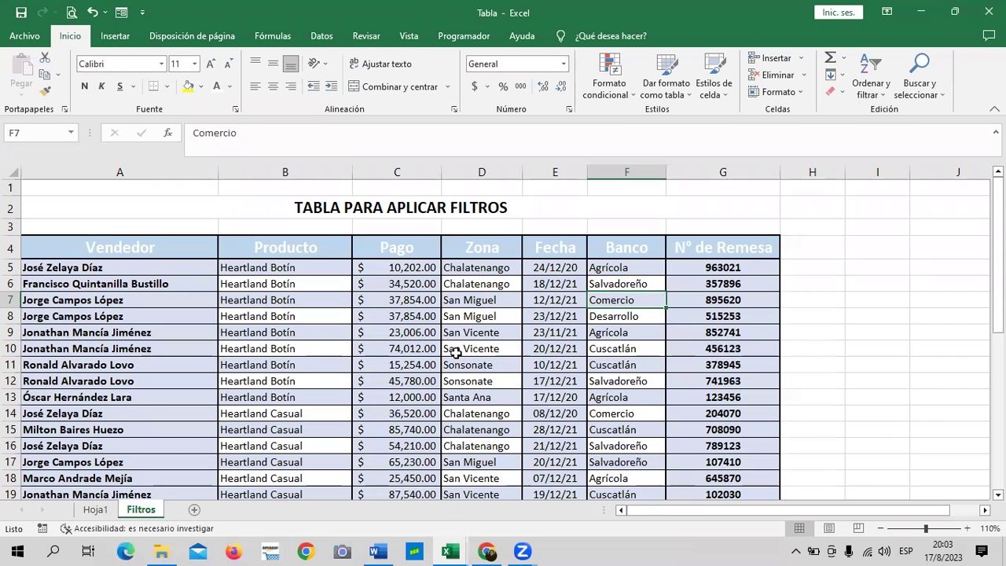
pyautogui.scroll(-3, 456, 352)
pyautogui.scroll(-2, 454, 350)
pyautogui.scroll(-2, 452, 348)
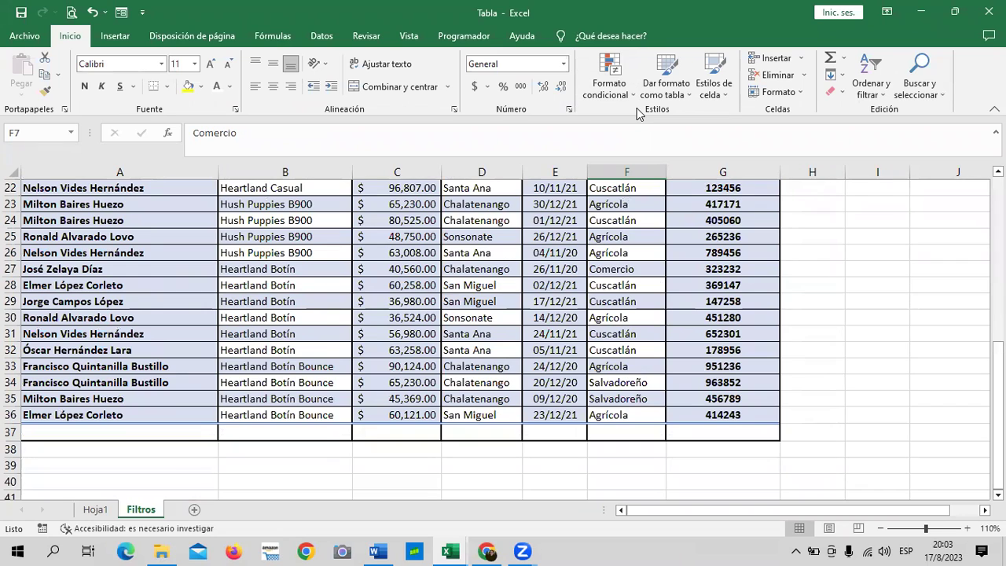
pyautogui.click(626, 317)
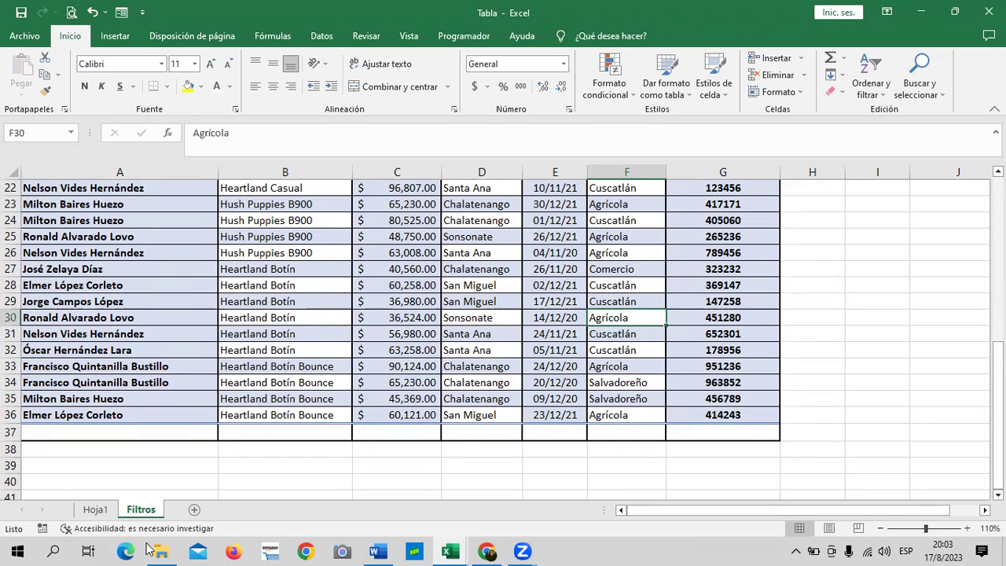
# Step: Return to the 1.4 Portapapeles workbook and select the first cell under ORIGEN DE DATOS
pyautogui.moveTo(449, 550)
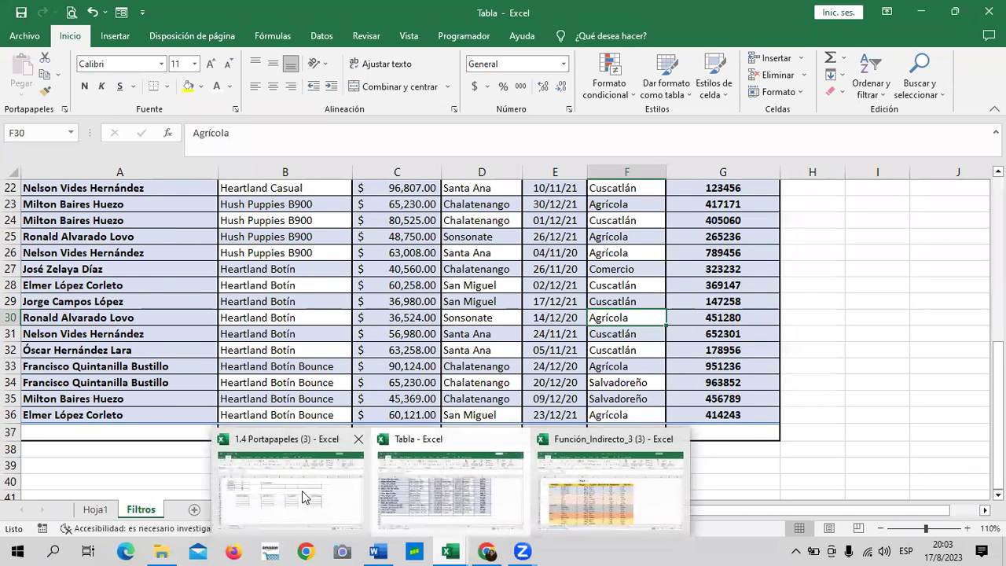
pyautogui.click(313, 494)
pyautogui.click(168, 319)
# Step: Select cell E11 in the CON FORMATO block, then bring the Chrome course page forward
pyautogui.click(358, 335)
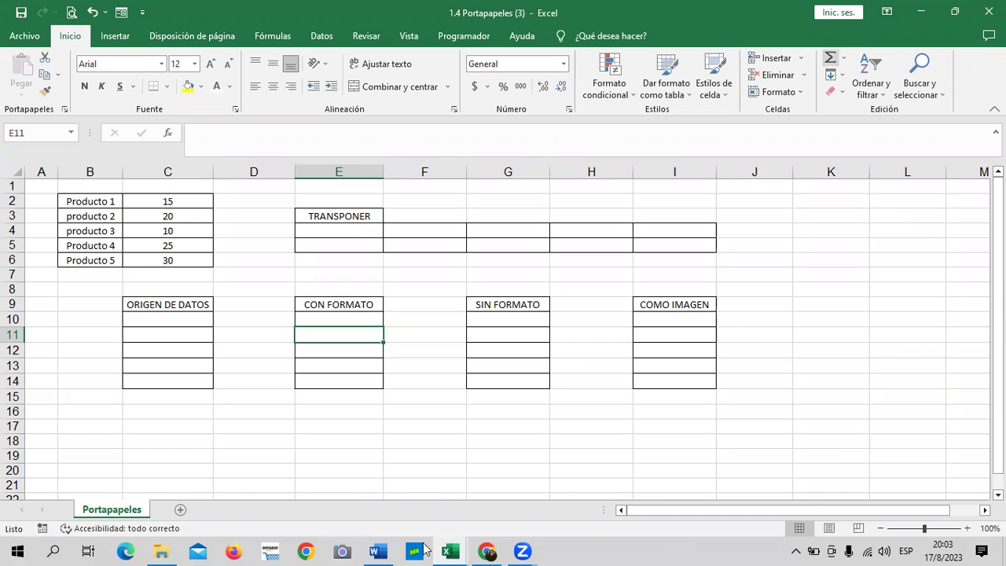
pyautogui.moveTo(449, 550)
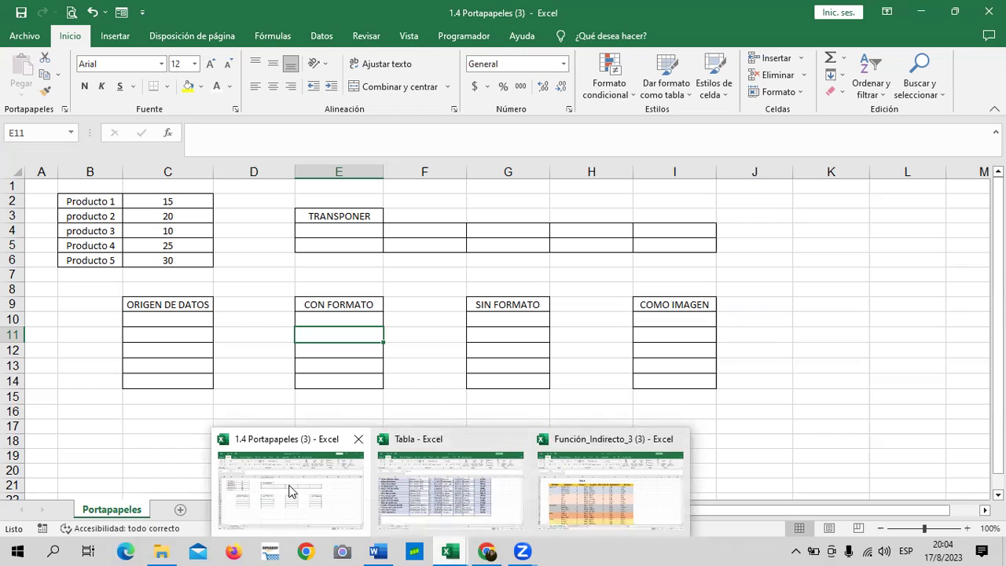
pyautogui.click(320, 489)
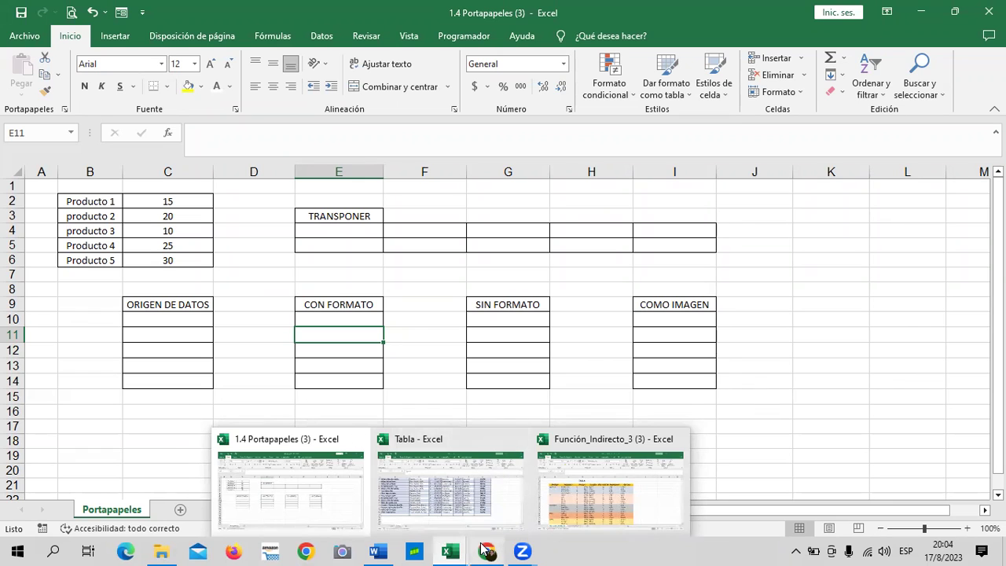
pyautogui.moveTo(487, 550)
pyautogui.click(495, 496)
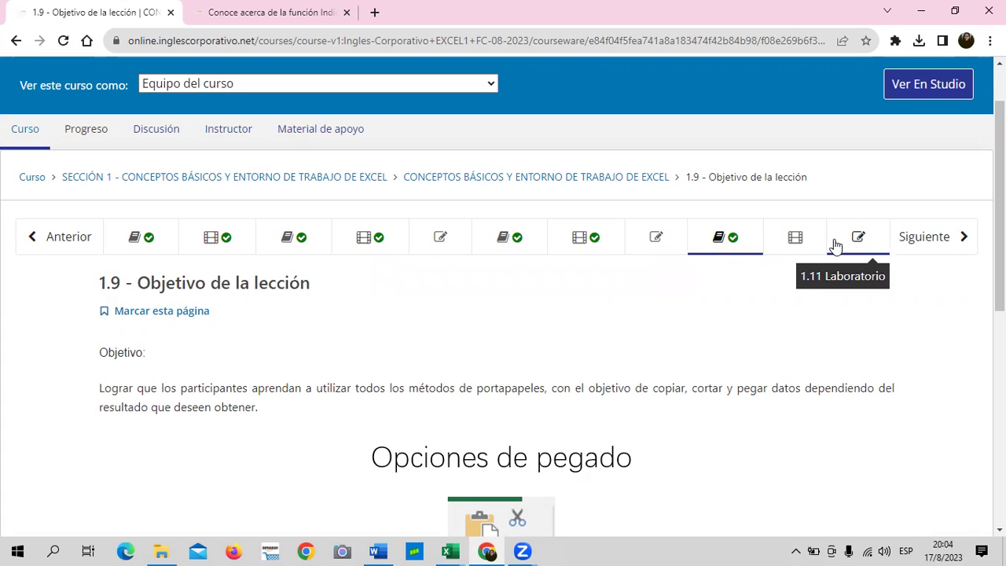
# Step: Open the 1.11 Laboratorio quiz (Laboratorio 1.3, 0.0/34.0 points) and scroll through its paste questions
pyautogui.click(843, 236)
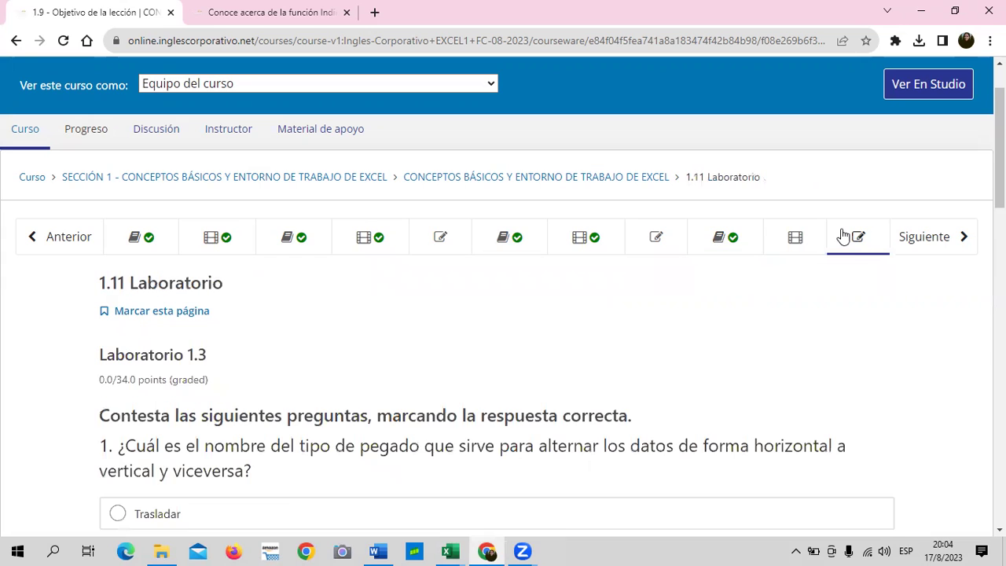
pyautogui.scroll(-2, 657, 374)
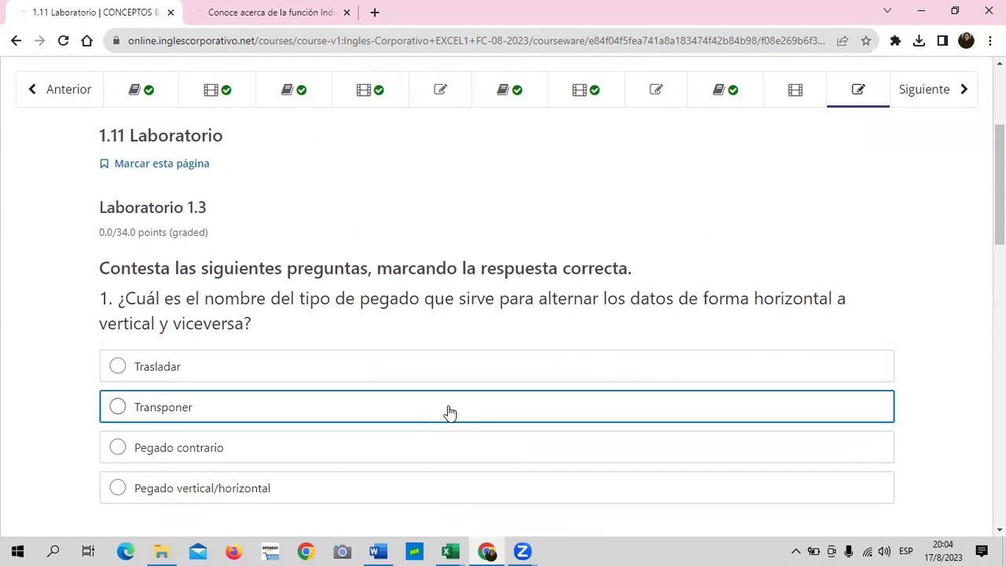
pyautogui.scroll(-3, 448, 413)
pyautogui.scroll(-3, 450, 410)
pyautogui.scroll(-1, 449, 409)
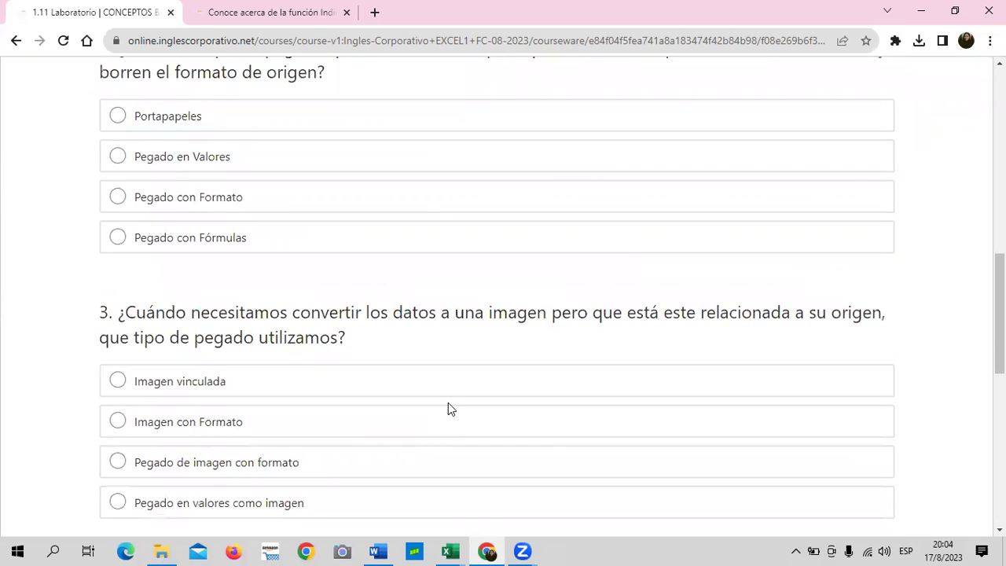
pyautogui.scroll(3, 448, 409)
pyautogui.scroll(4, 448, 409)
pyautogui.scroll(3, 448, 409)
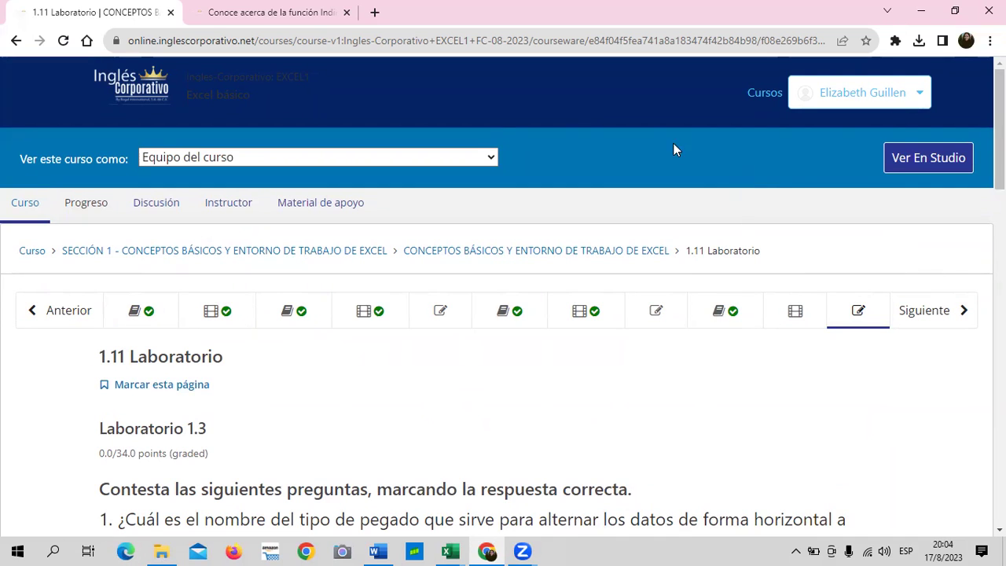
# Step: Open lesson 1.9 and scroll to the Opciones de pegado section showing Pestaña Inicio // Portapapeles
pyautogui.click(702, 309)
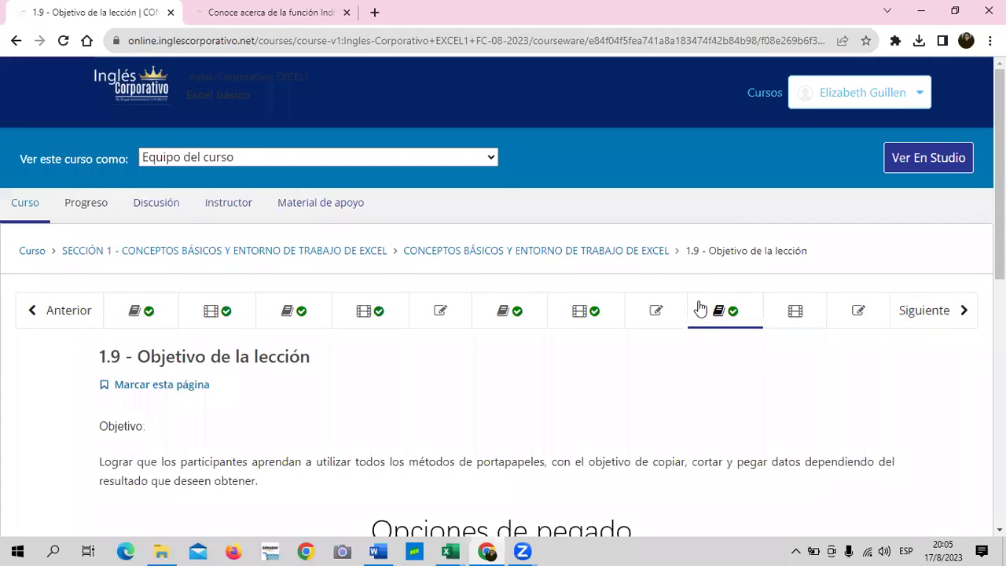
pyautogui.scroll(-1, 700, 307)
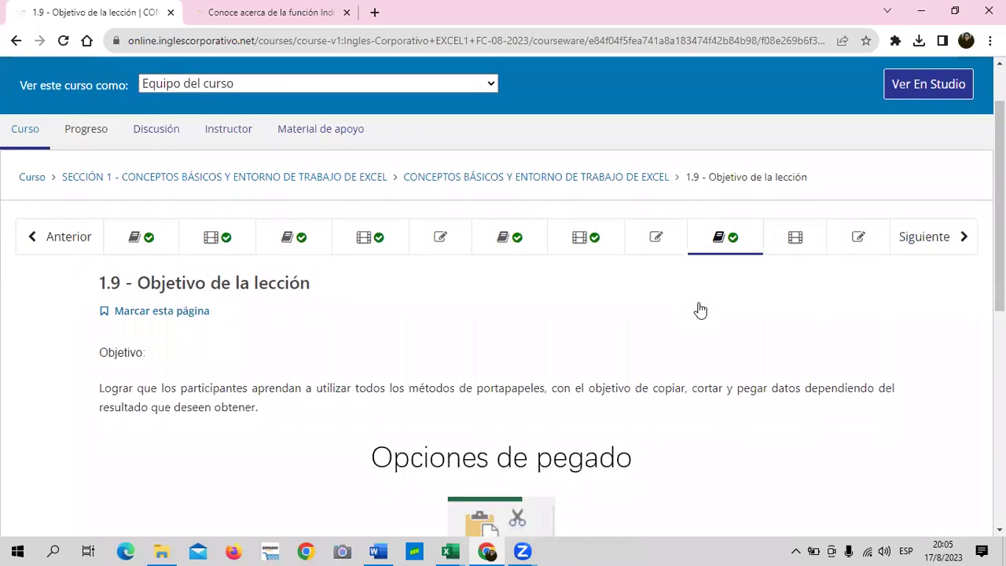
pyautogui.scroll(-4, 700, 308)
pyautogui.scroll(3, 699, 307)
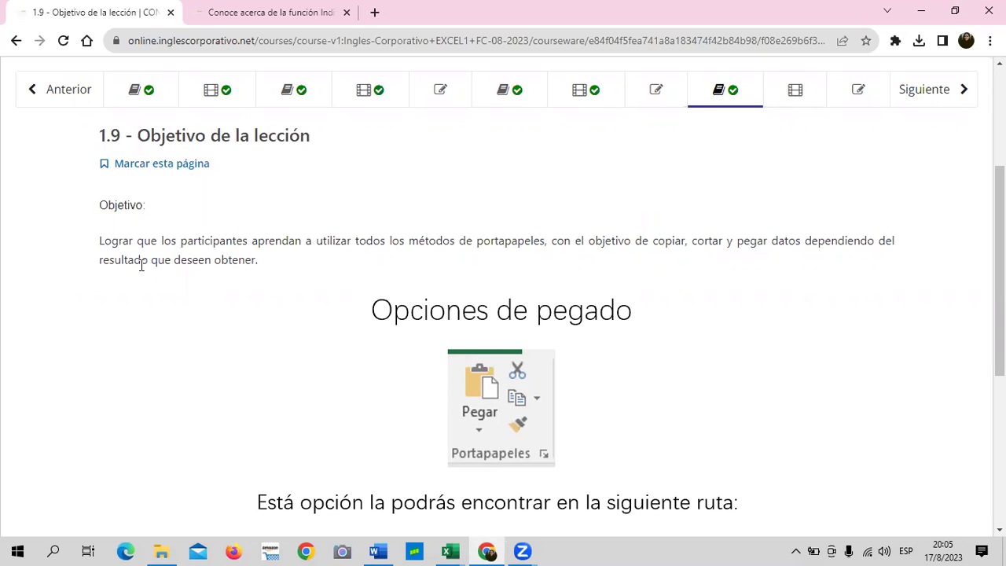
pyautogui.scroll(-2, 142, 265)
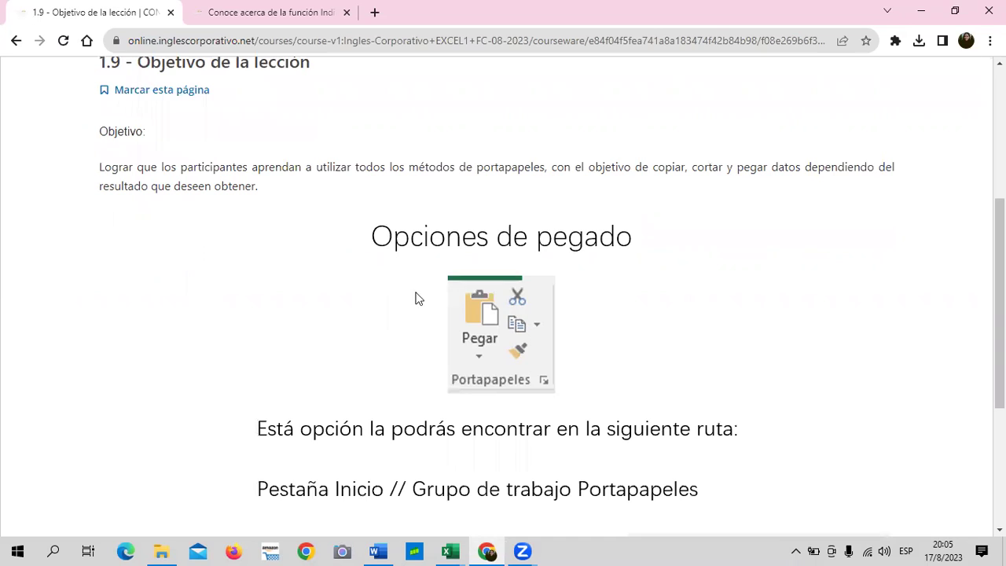
pyautogui.scroll(-3, 468, 351)
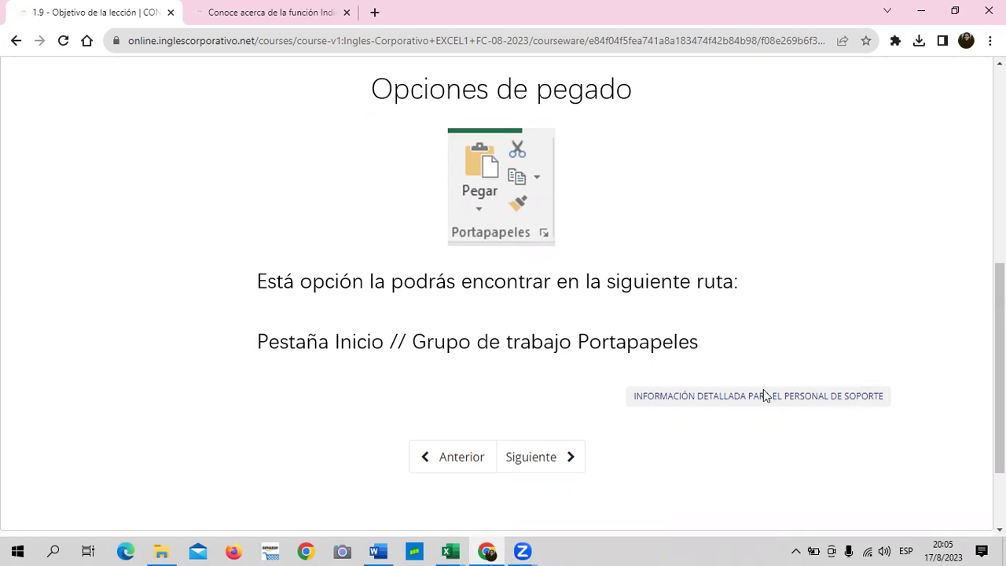
# Step: Bring the 1.4 Portapapeles (3) workbook forward and select cell J9 beside the tables
pyautogui.moveTo(452, 550)
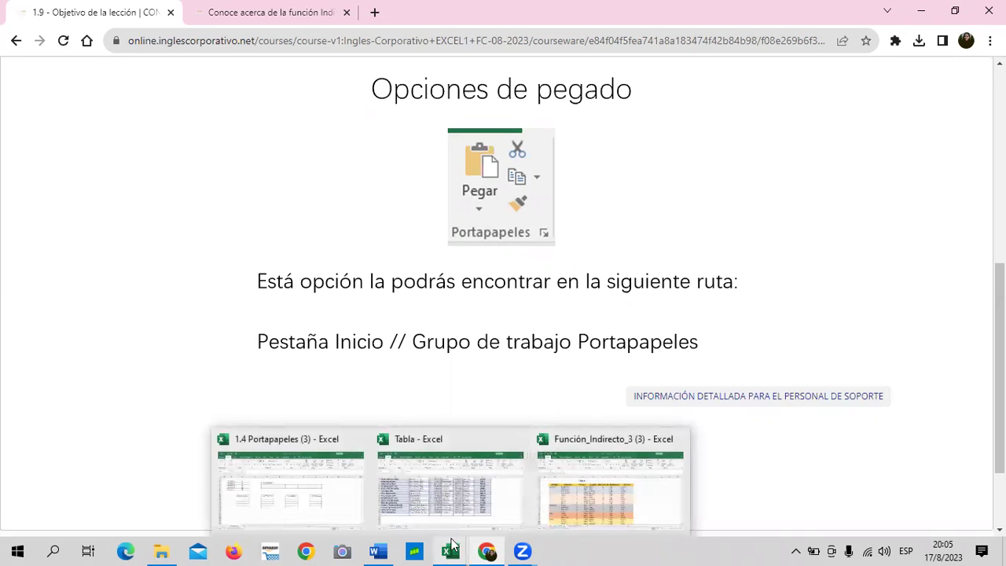
pyautogui.click(324, 509)
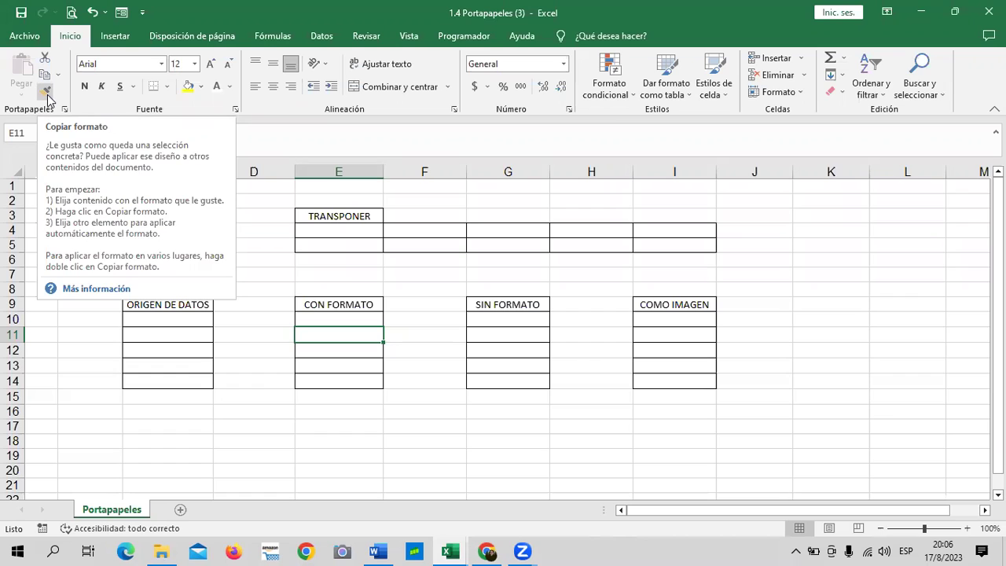
pyautogui.click(780, 303)
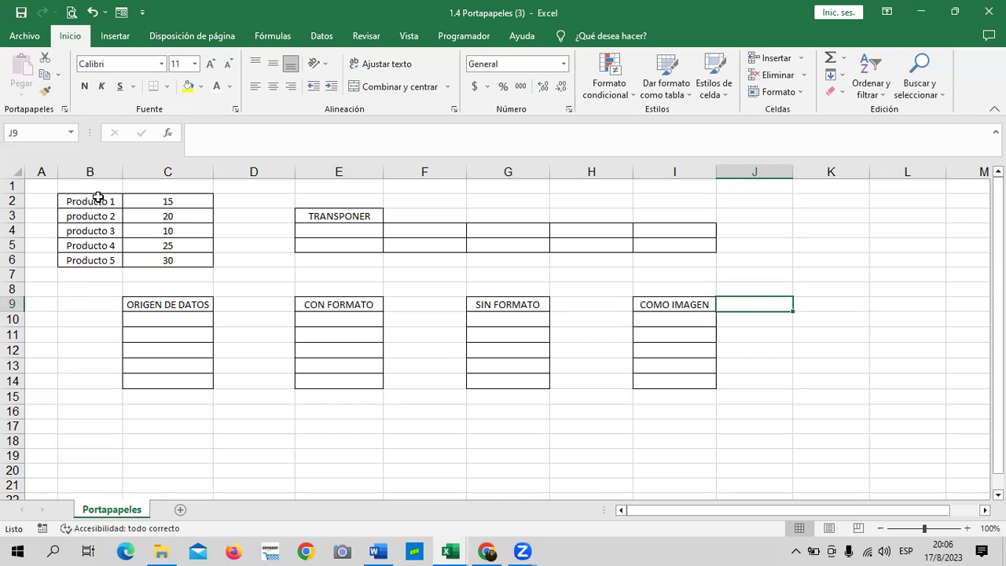
pyautogui.moveTo(98, 197); pyautogui.dragTo(163, 258)
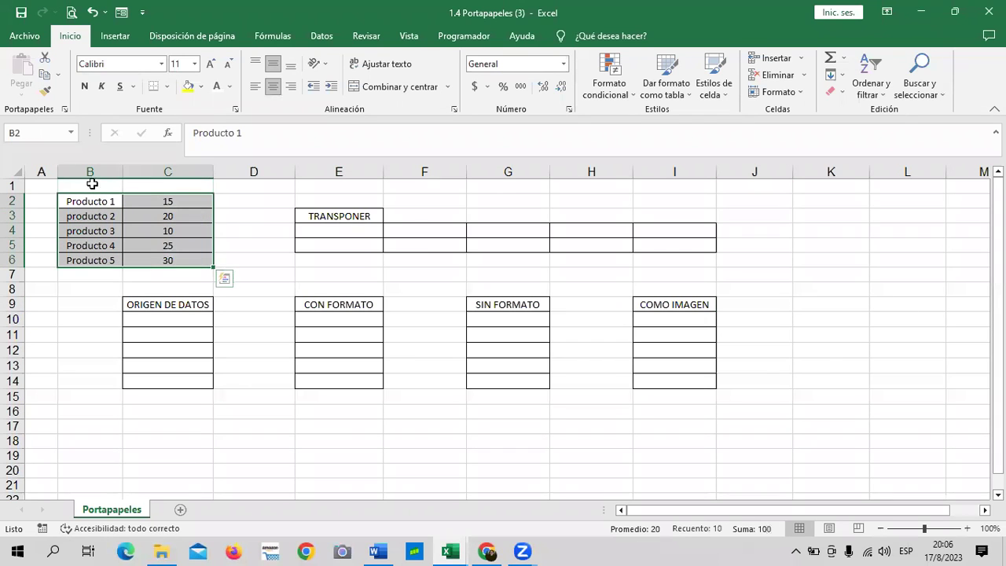
pyautogui.rightClick(151, 219)
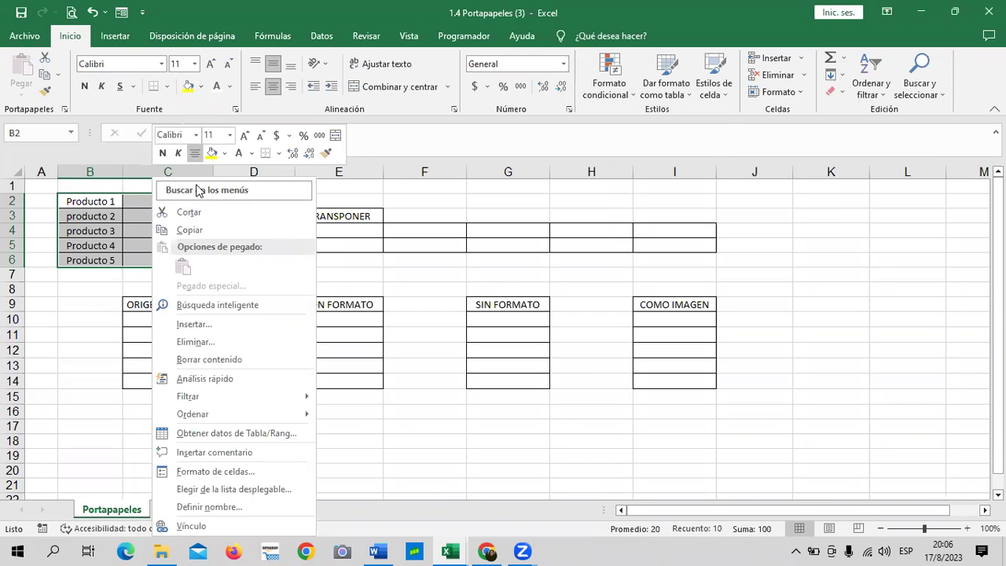
pyautogui.click(208, 229)
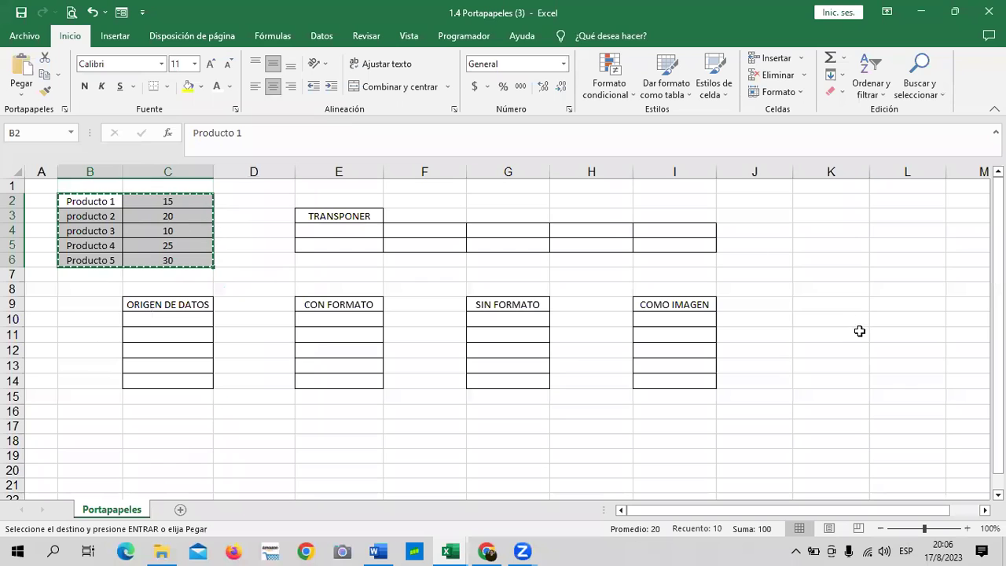
pyautogui.rightClick(764, 217)
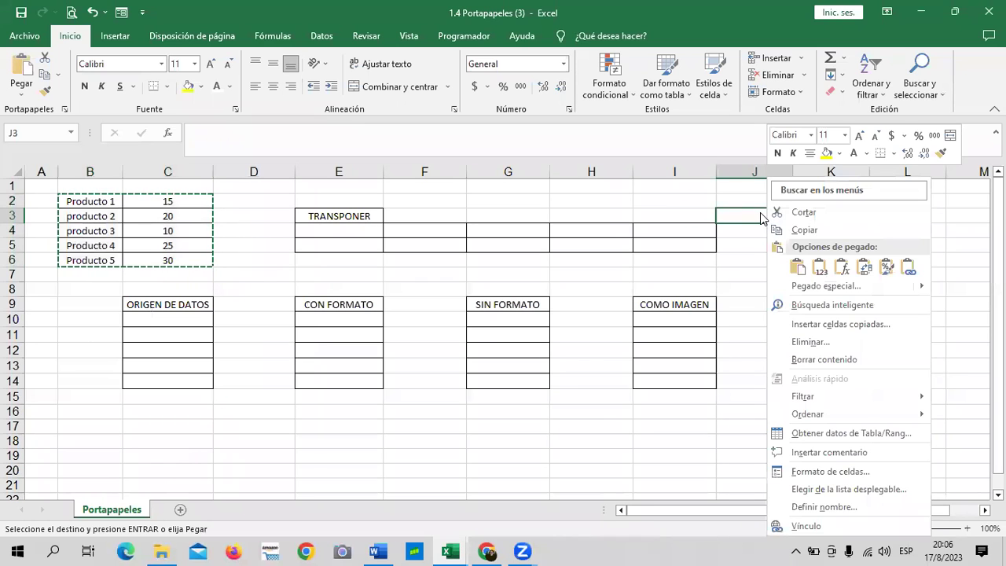
pyautogui.click(794, 271)
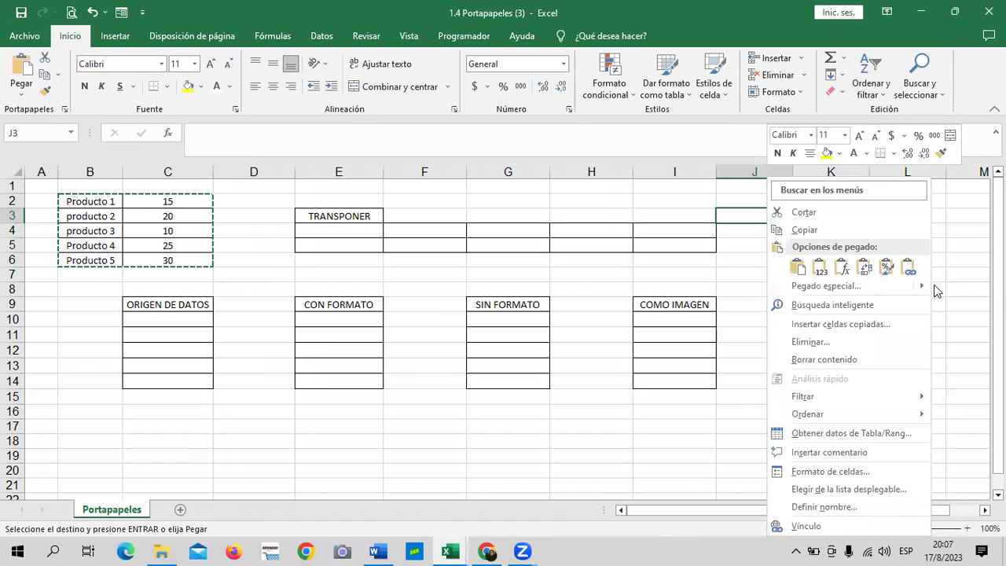
pyautogui.moveTo(921, 288)
pyautogui.scroll(-1, 354, 428)
pyautogui.scroll(-1, 330, 416)
pyautogui.click(317, 397)
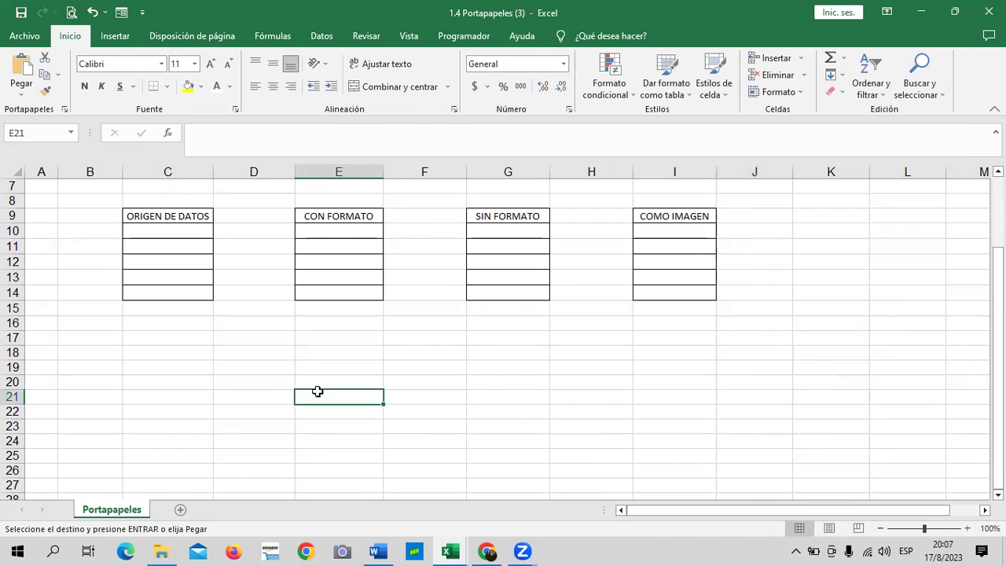
pyautogui.rightClick(319, 397)
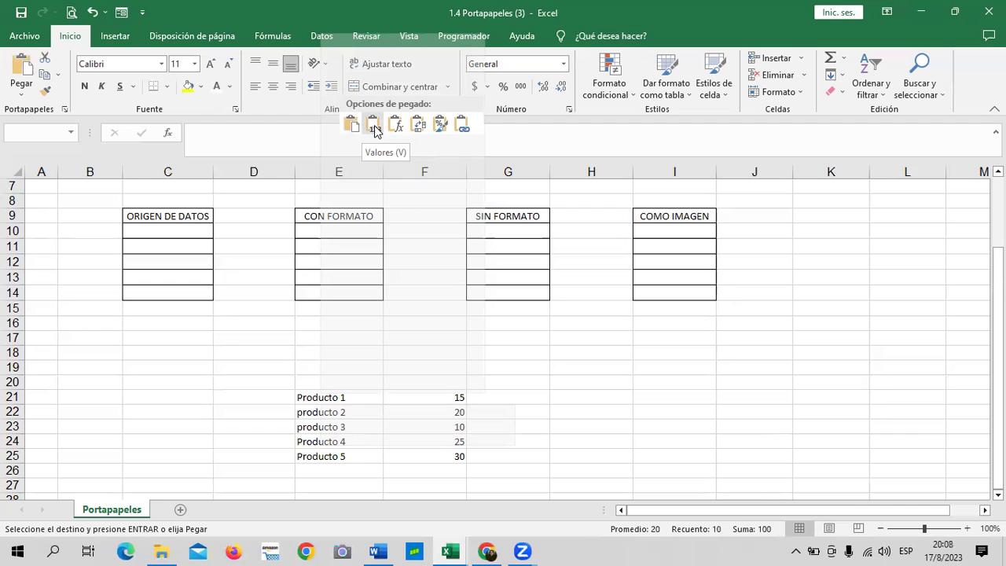
pyautogui.scroll(2, 241, 366)
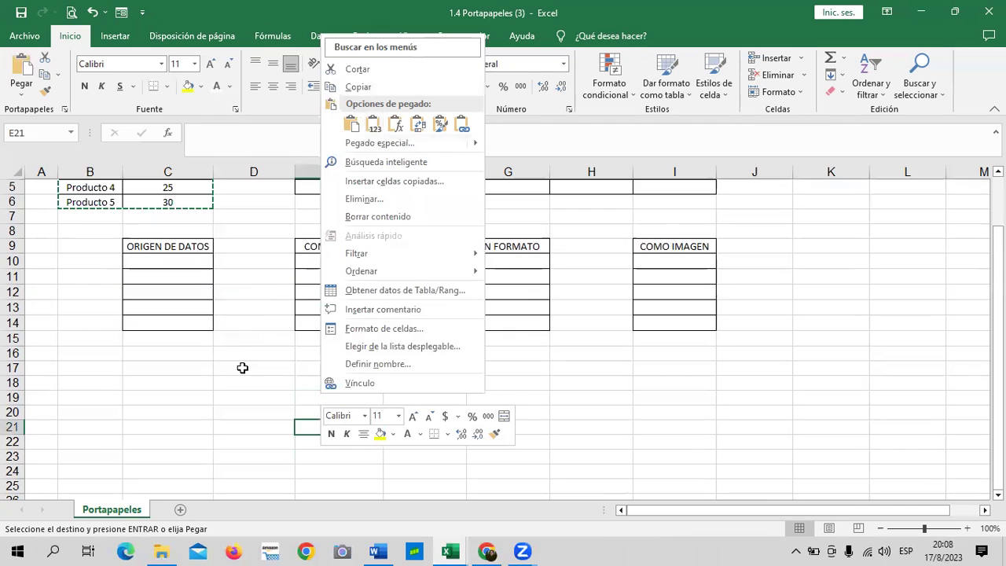
pyautogui.click(250, 385)
# Step: Cancel the pending copy, fill C2 yellow and enlarge C3's text to size 18
pyautogui.press('Escape')
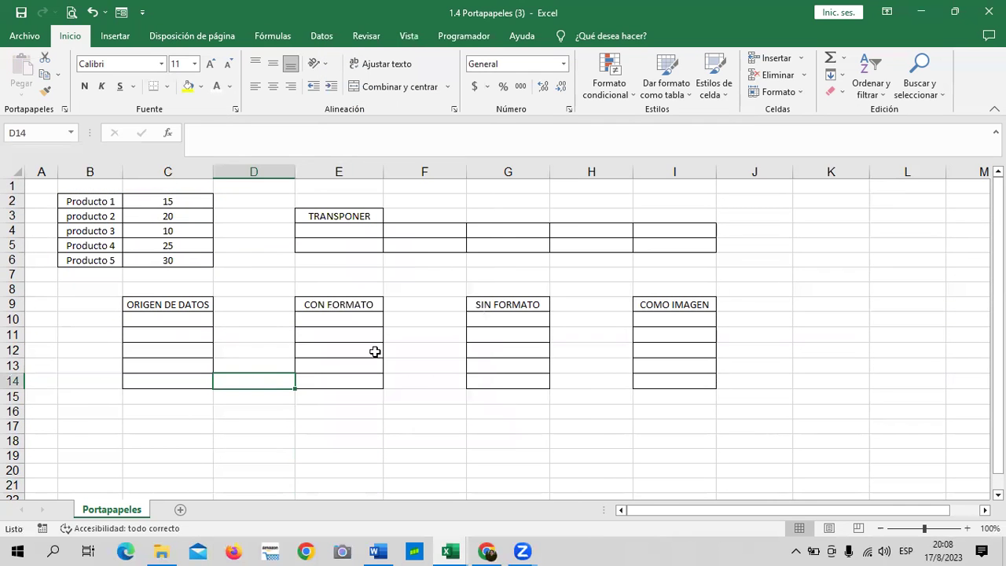
pyautogui.click(169, 202)
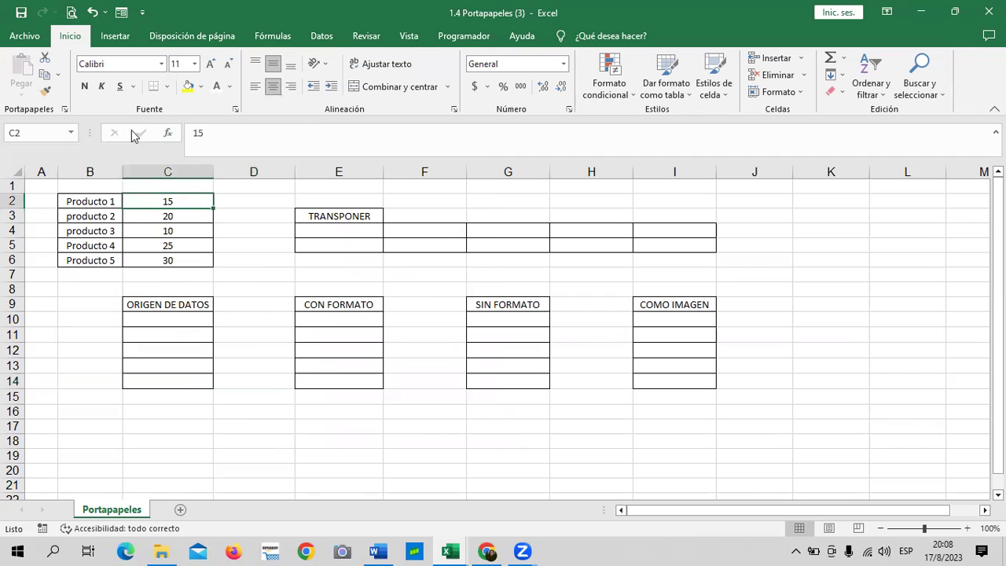
pyautogui.click(187, 87)
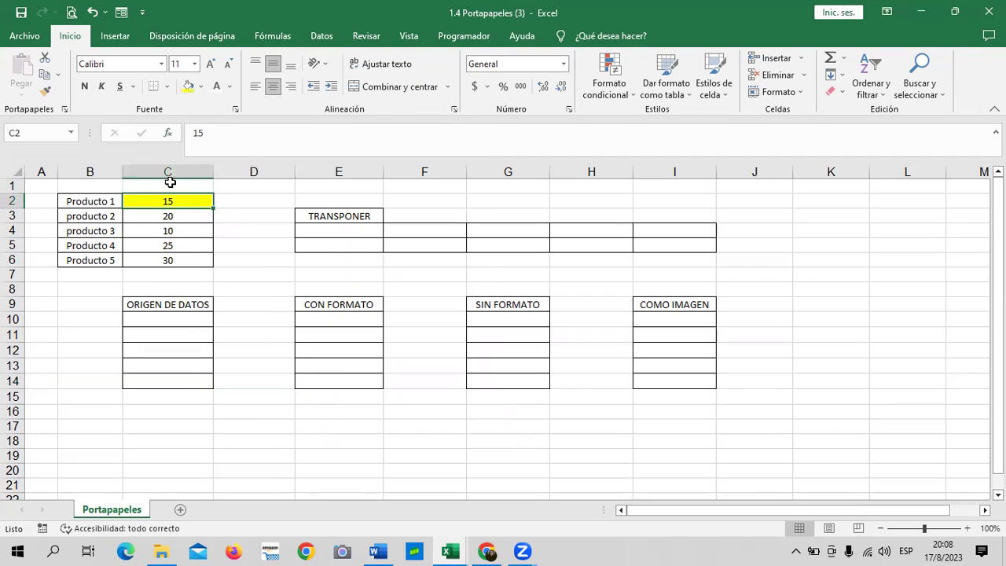
pyautogui.click(190, 217)
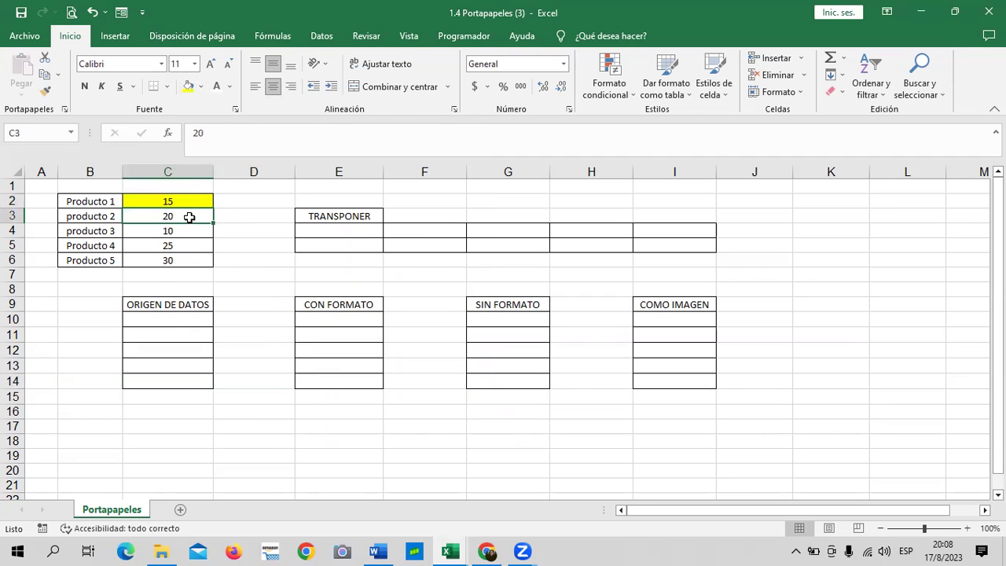
pyautogui.click(210, 65)
pyautogui.click(210, 65)
pyautogui.click(210, 65)
pyautogui.click(210, 65)
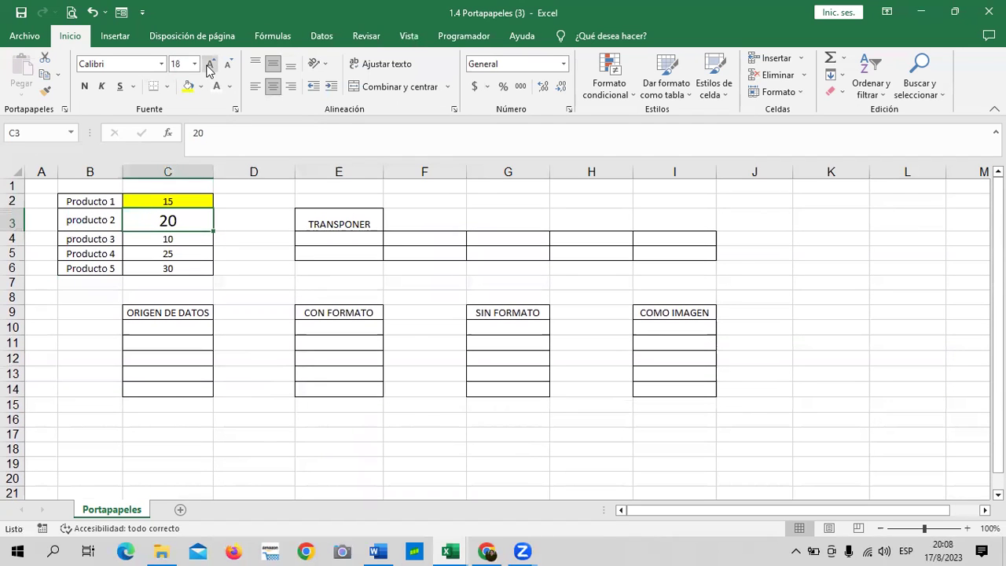
# Step: Format C4 as accounting currency and give C5 two decimal places
pyautogui.click(144, 242)
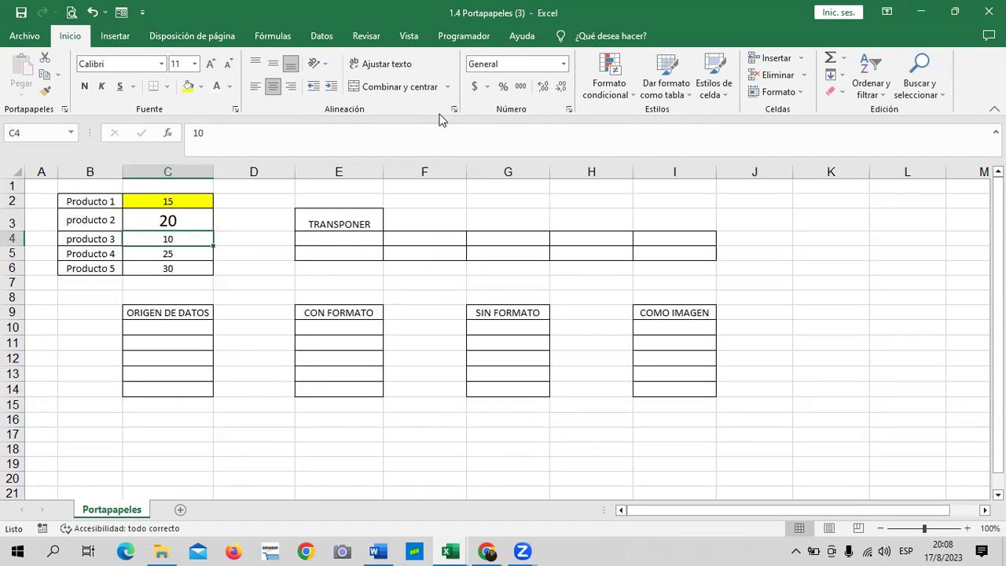
pyautogui.click(474, 88)
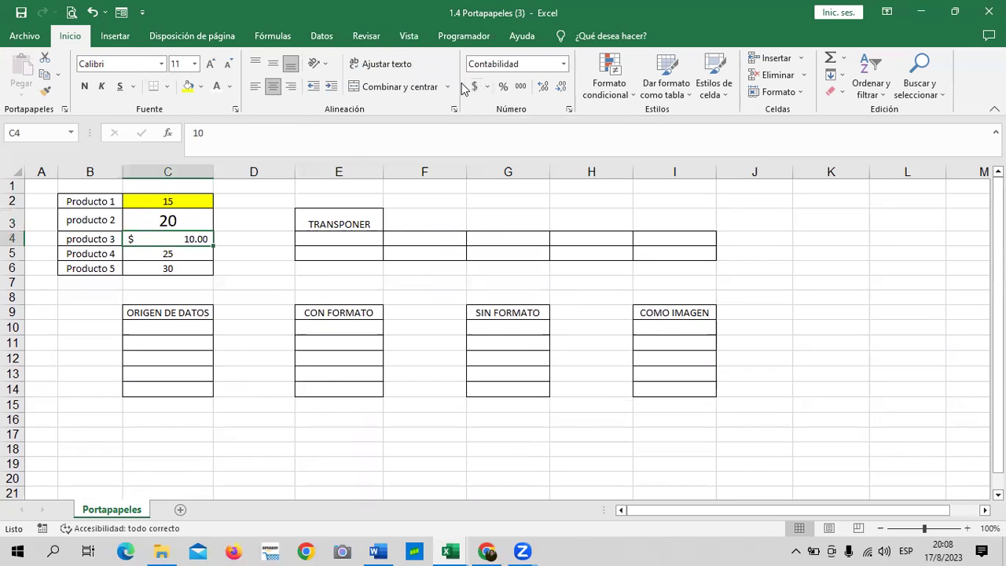
pyautogui.click(199, 257)
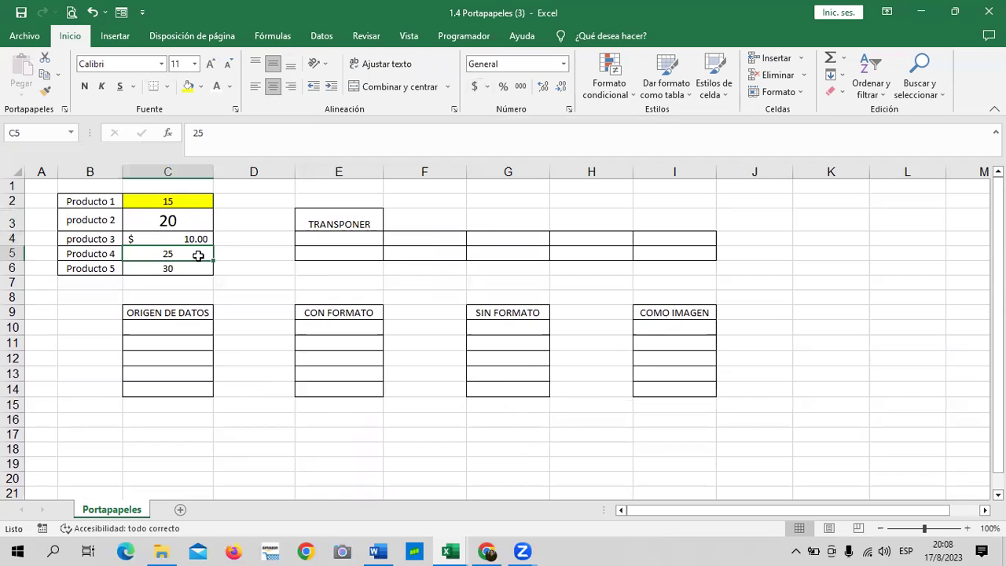
pyautogui.click(542, 88)
pyautogui.click(543, 88)
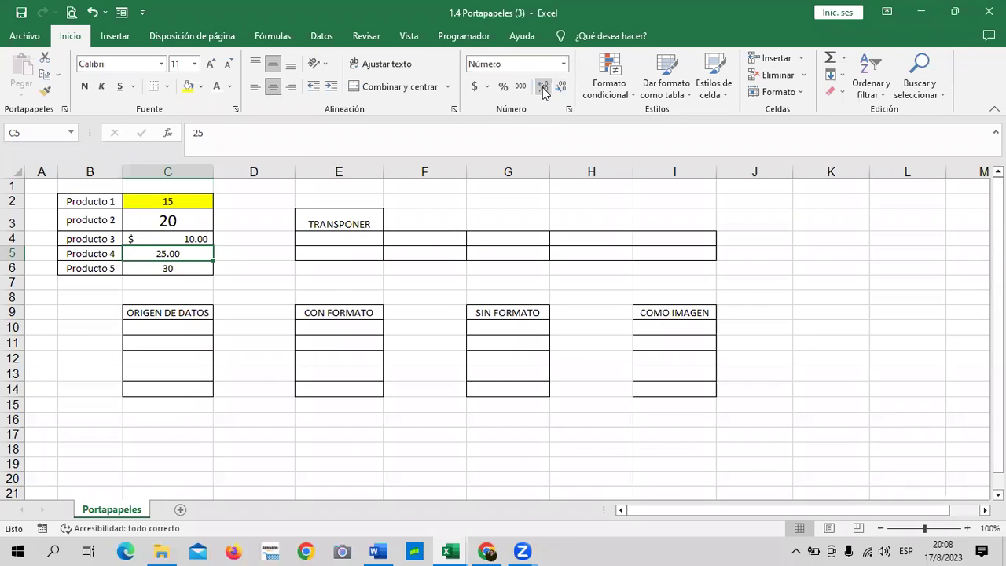
# Step: Make the Producto 5 value in C6 red and bold
pyautogui.click(191, 269)
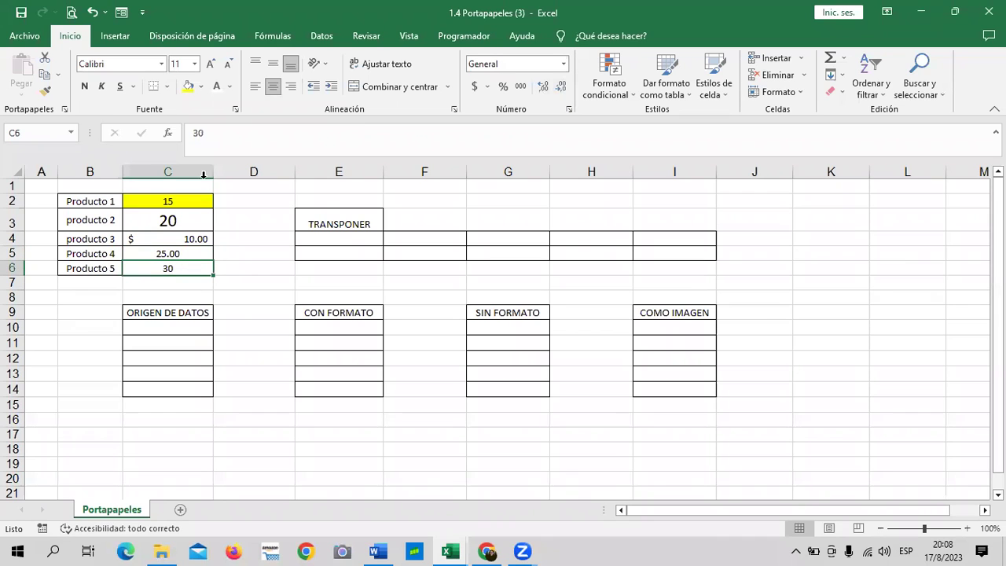
pyautogui.click(229, 88)
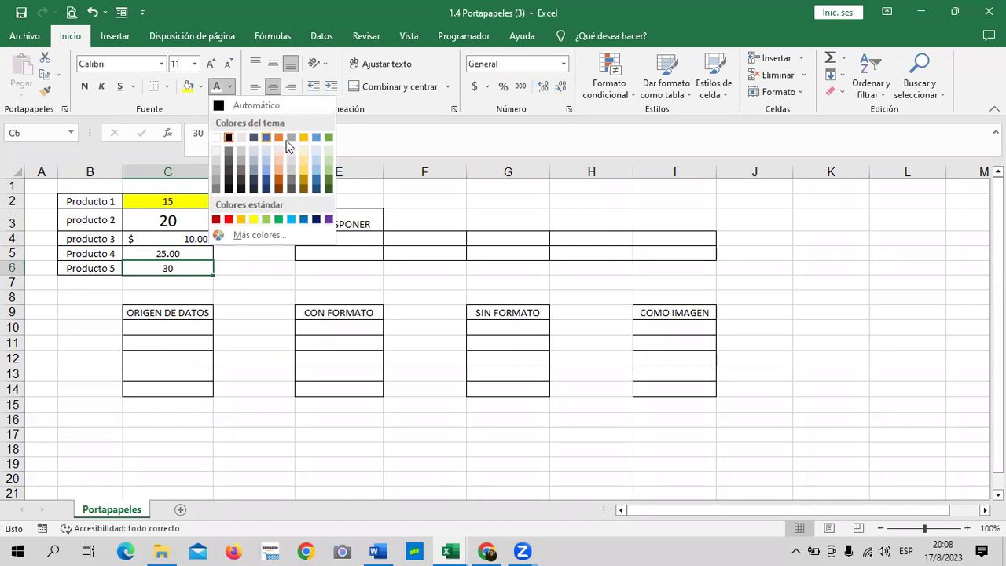
pyautogui.click(228, 220)
pyautogui.click(85, 87)
pyautogui.click(260, 288)
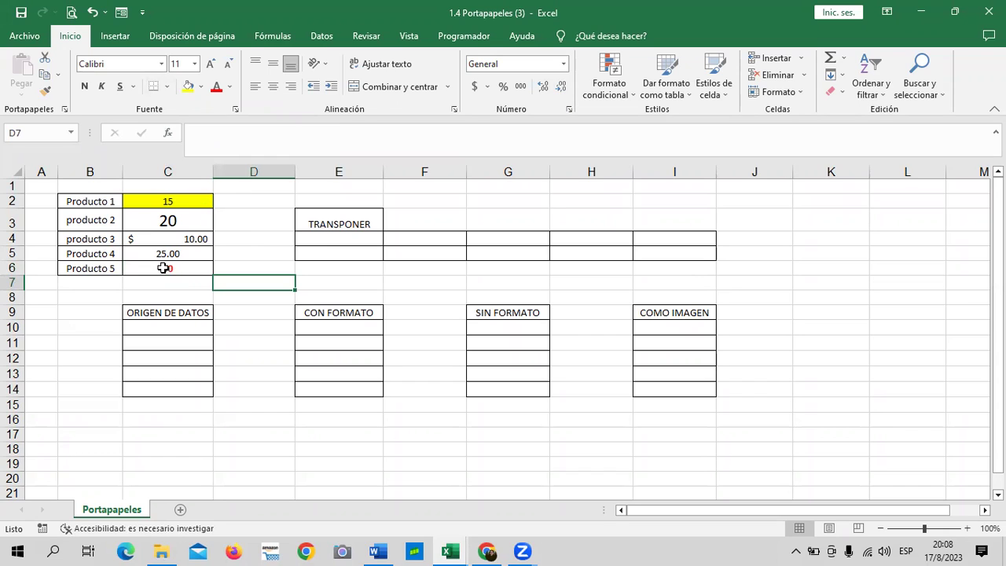
# Step: Select the formatted quantities C2:C6 and bring up their context menu
pyautogui.click(272, 236)
pyautogui.click(249, 218)
pyautogui.click(191, 202)
pyautogui.moveTo(190, 202); pyautogui.dragTo(180, 268)
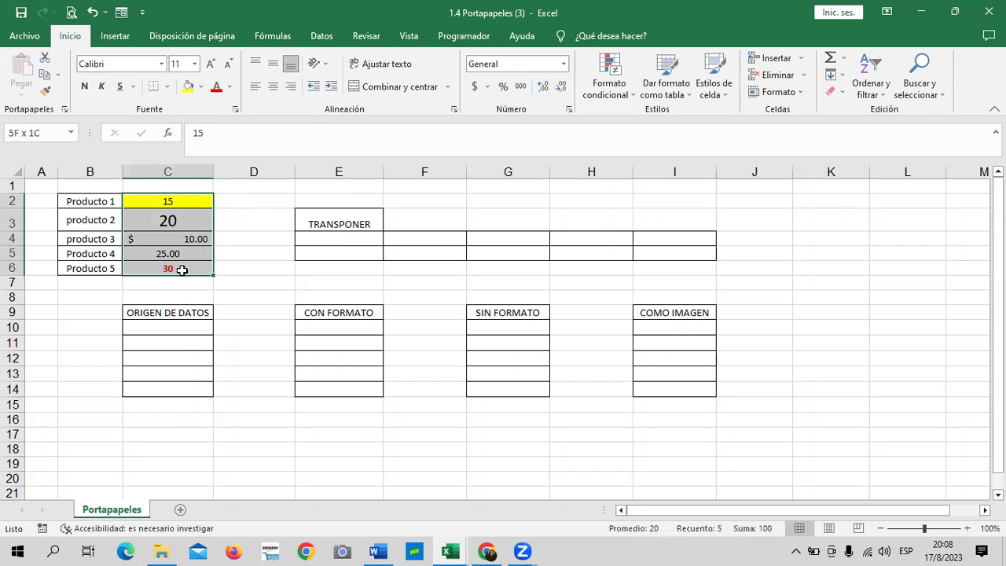
pyautogui.rightClick(182, 224)
# Step: Copy C2:C6 and preview the Pegar and Valores paste options at cell E19
pyautogui.click(220, 229)
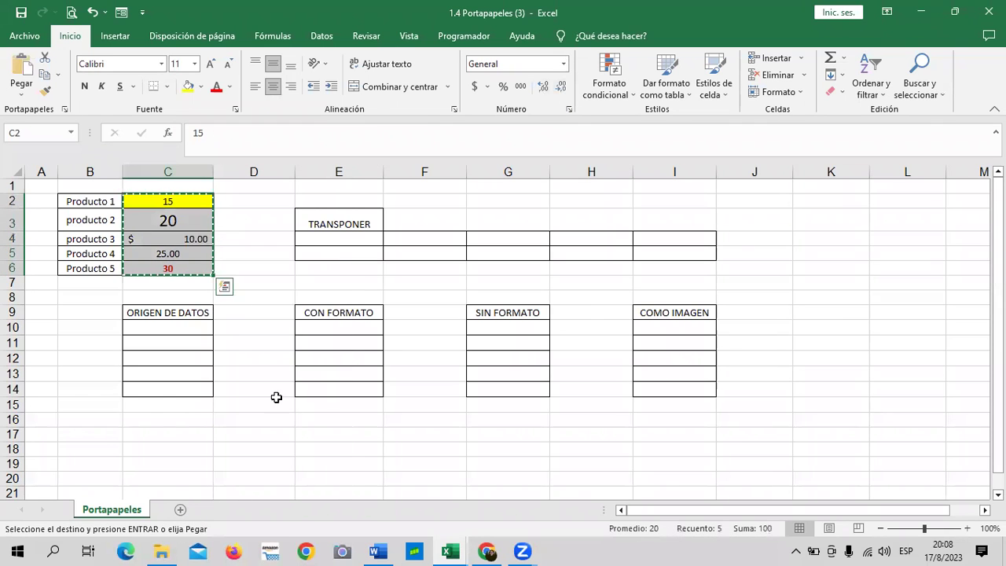
pyautogui.scroll(-2, 299, 422)
pyautogui.click(321, 365)
pyautogui.rightClick(312, 370)
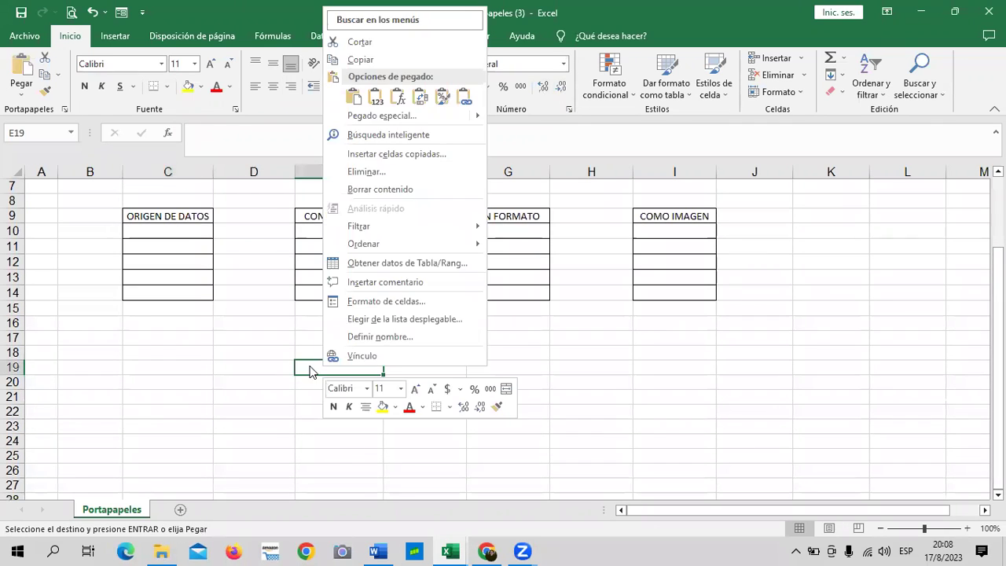
pyautogui.click(354, 98)
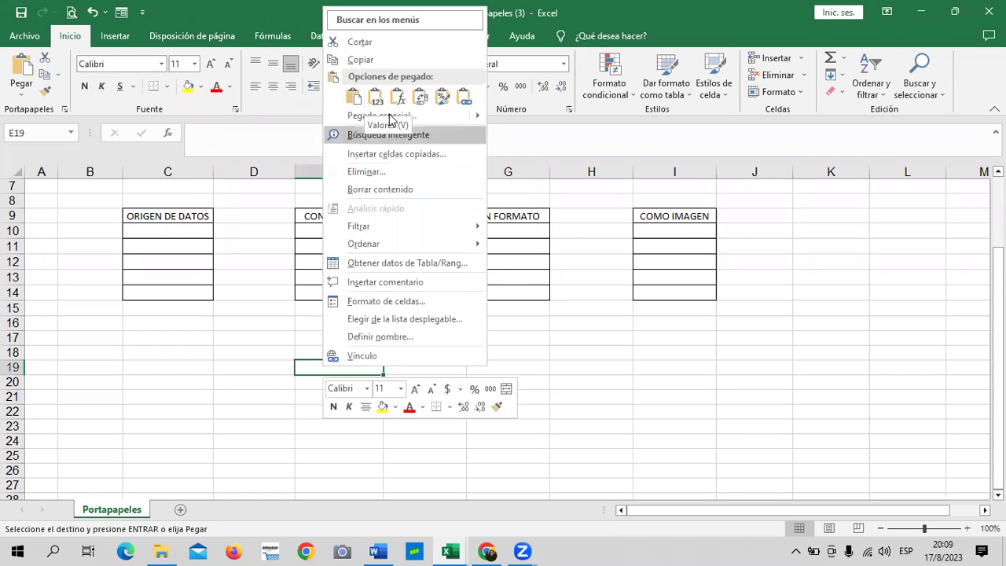
pyautogui.click(377, 102)
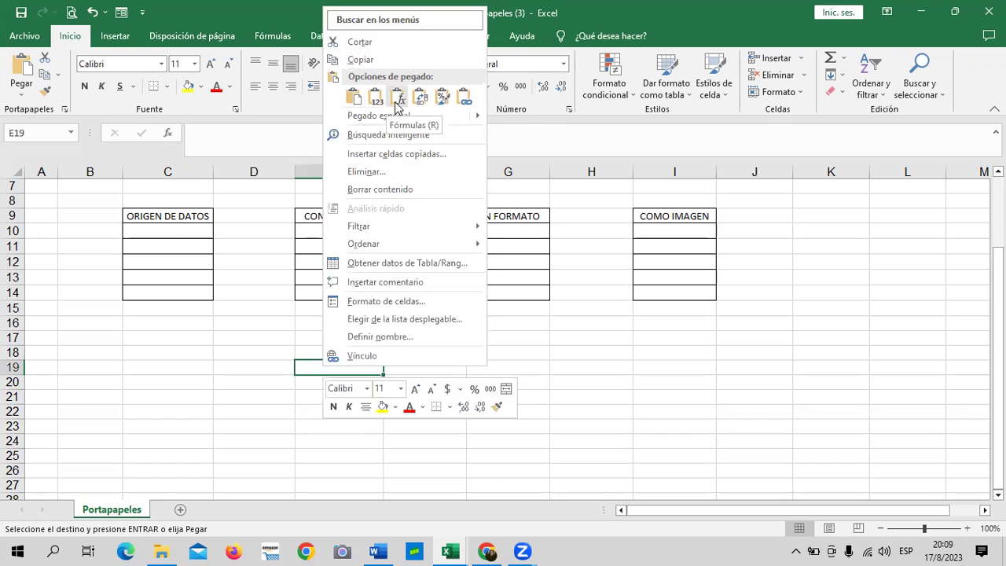
pyautogui.click(398, 99)
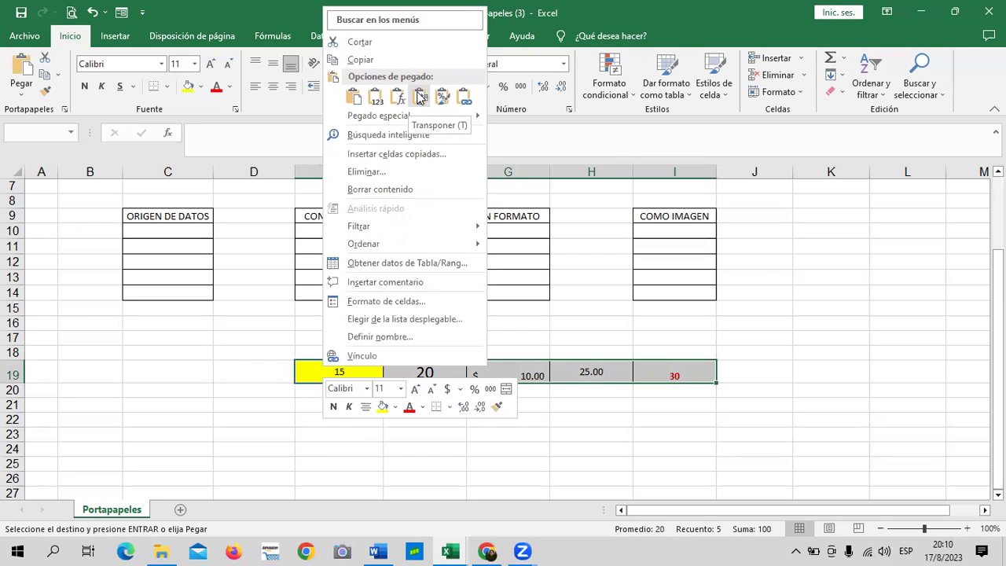
pyautogui.click(420, 95)
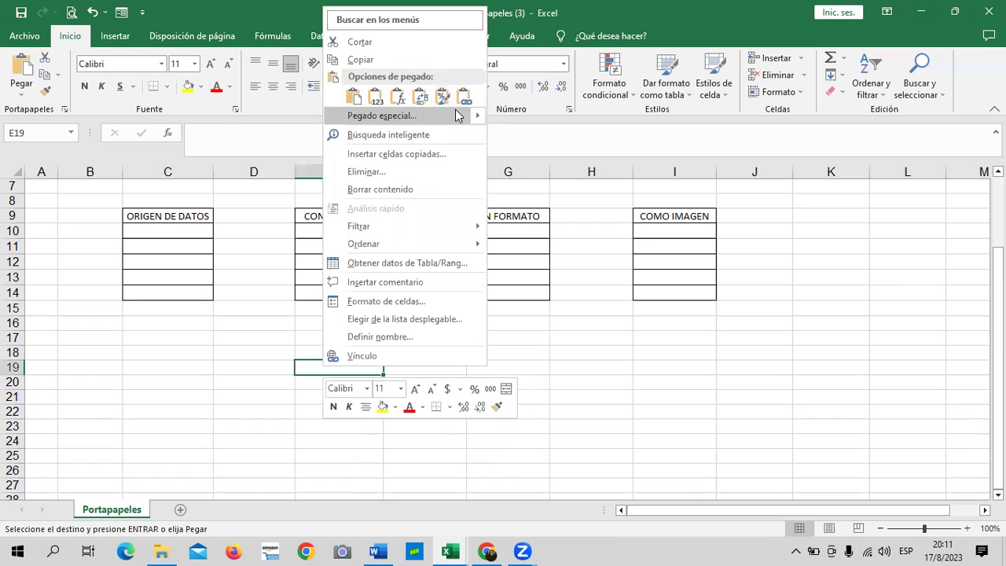
# Step: Close the Pegado especial menus with Esc without pasting, leaving E19 empty
pyautogui.moveTo(479, 118)
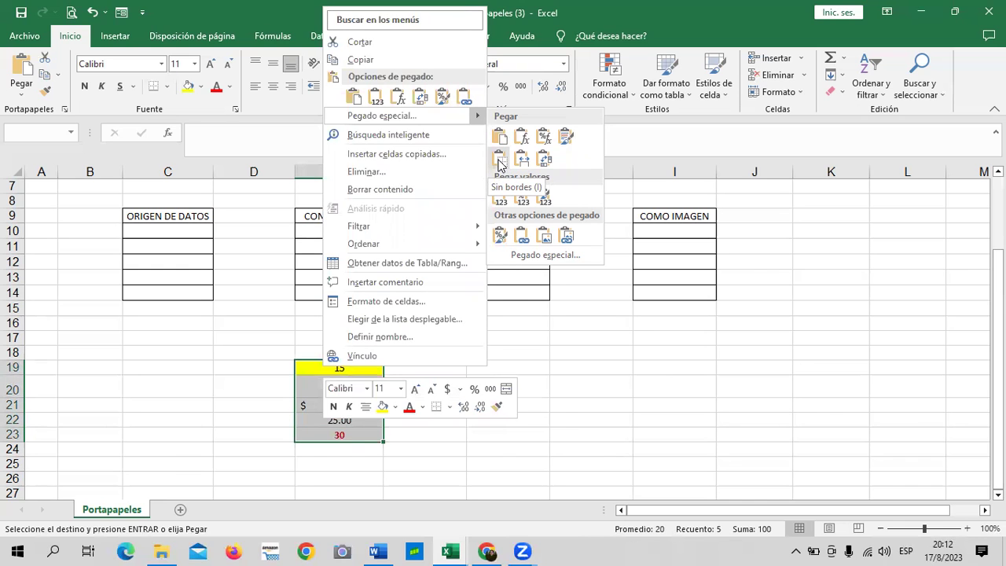
pyautogui.press('Escape')
pyautogui.press('Escape')
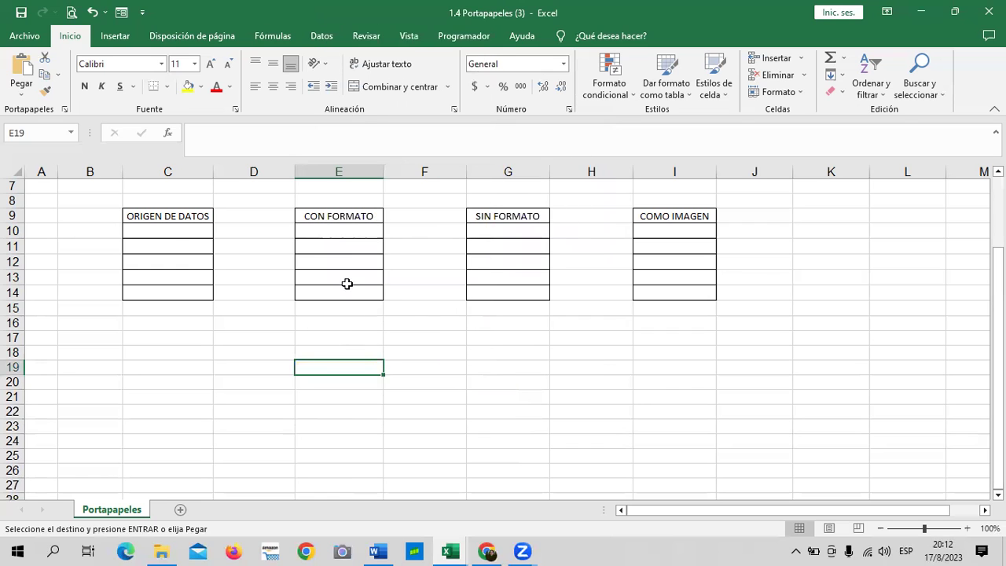
# Step: Copy the product table in B2:C6
pyautogui.scroll(2, 323, 250)
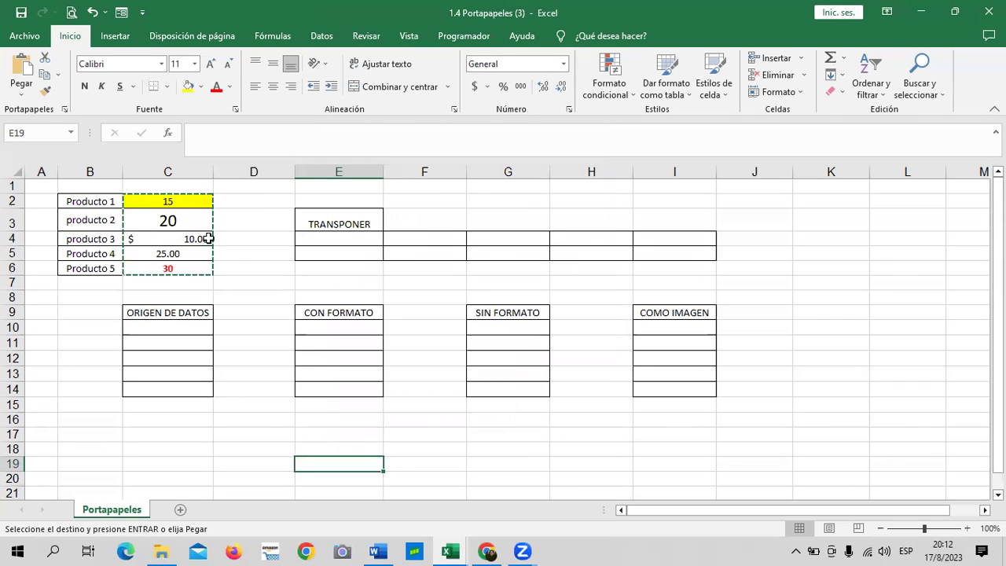
pyautogui.click(253, 218)
pyautogui.moveTo(118, 203); pyautogui.dragTo(195, 273)
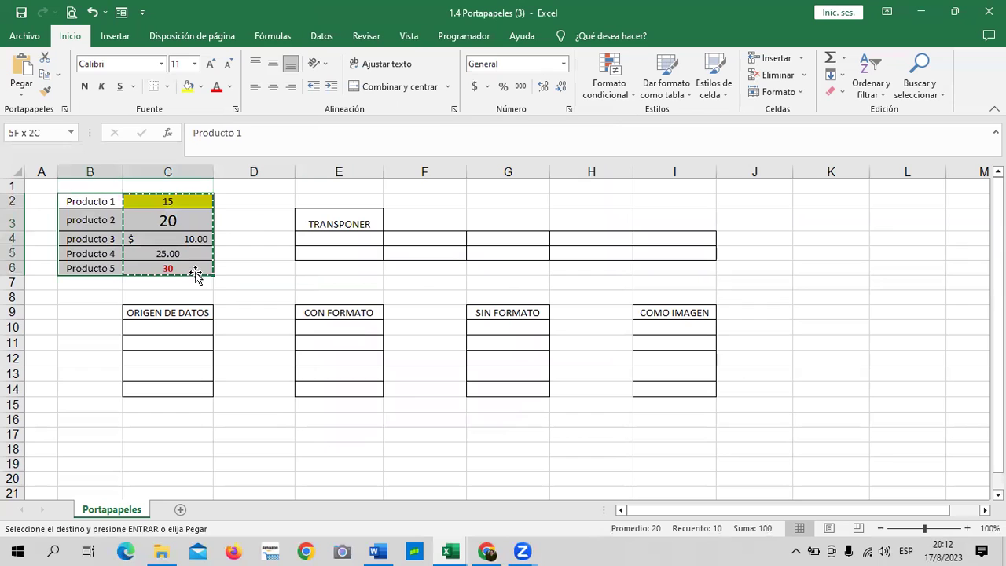
pyautogui.rightClick(132, 219)
pyautogui.click(157, 223)
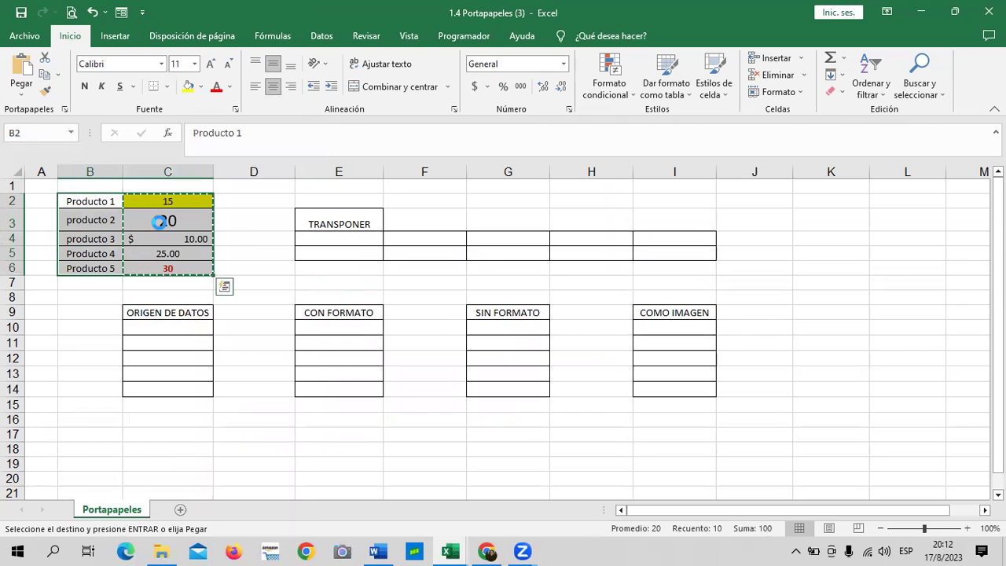
# Step: Paste the product table at D21:E25, then copy that new block
pyautogui.scroll(-3, 326, 362)
pyautogui.click(236, 357)
pyautogui.rightClick(235, 359)
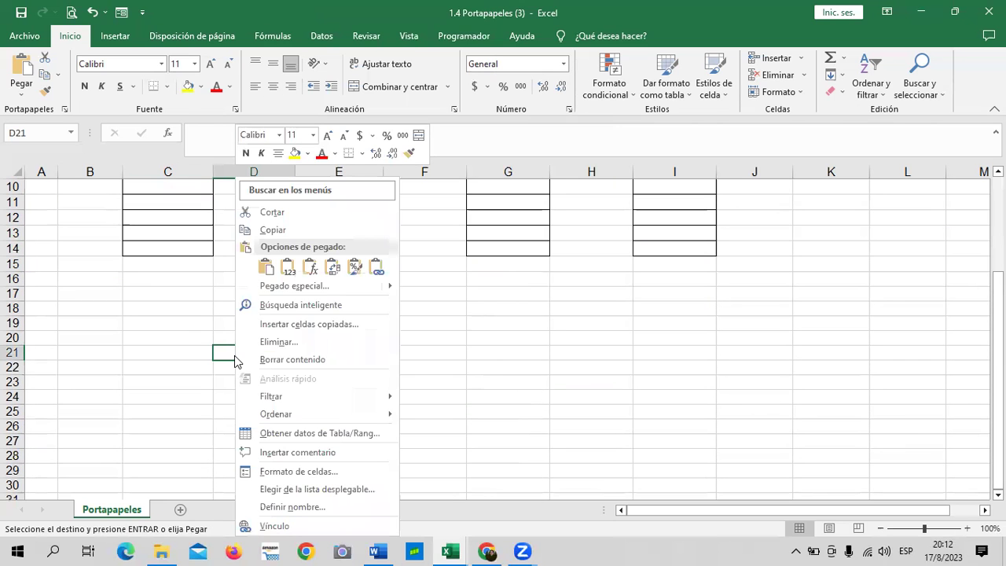
pyautogui.click(265, 268)
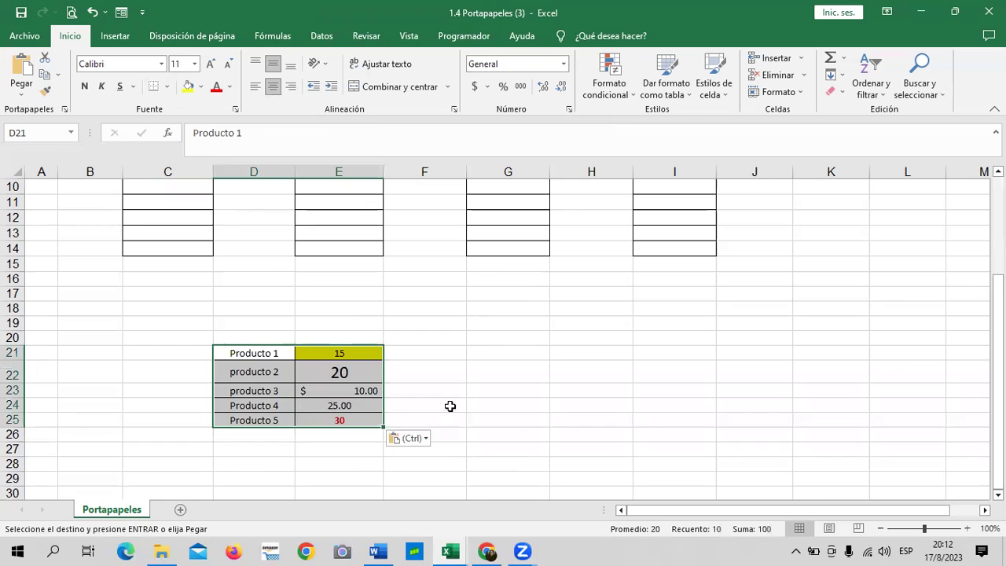
pyautogui.rightClick(342, 388)
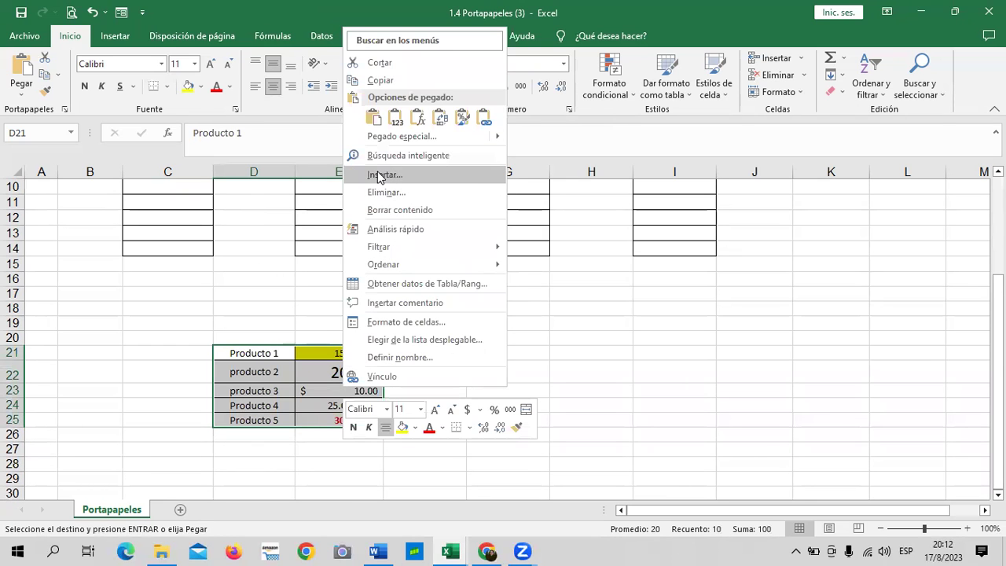
pyautogui.click(390, 79)
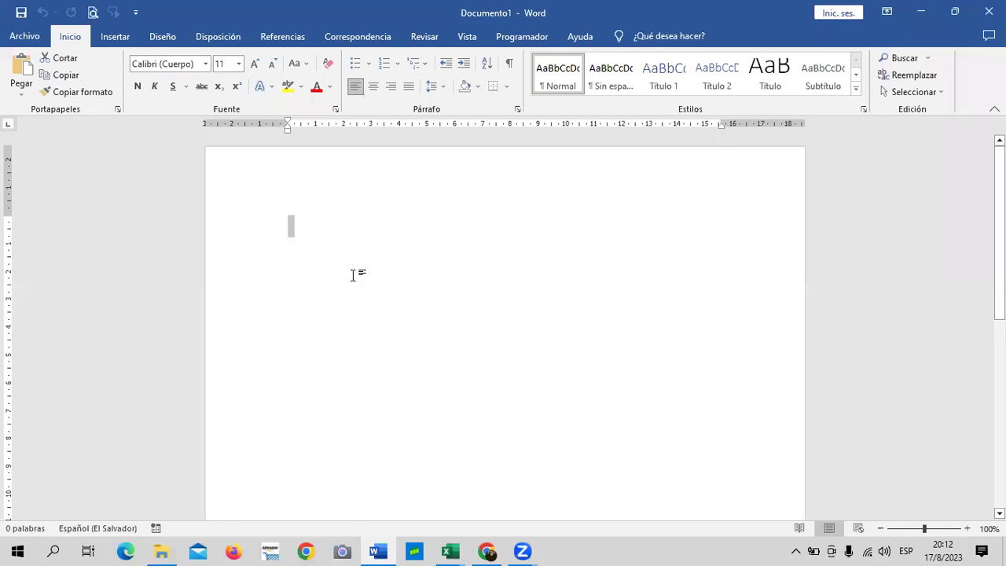
# Step: Paste the product table into Documento1 with Mantener formato de origen
pyautogui.rightClick(305, 235)
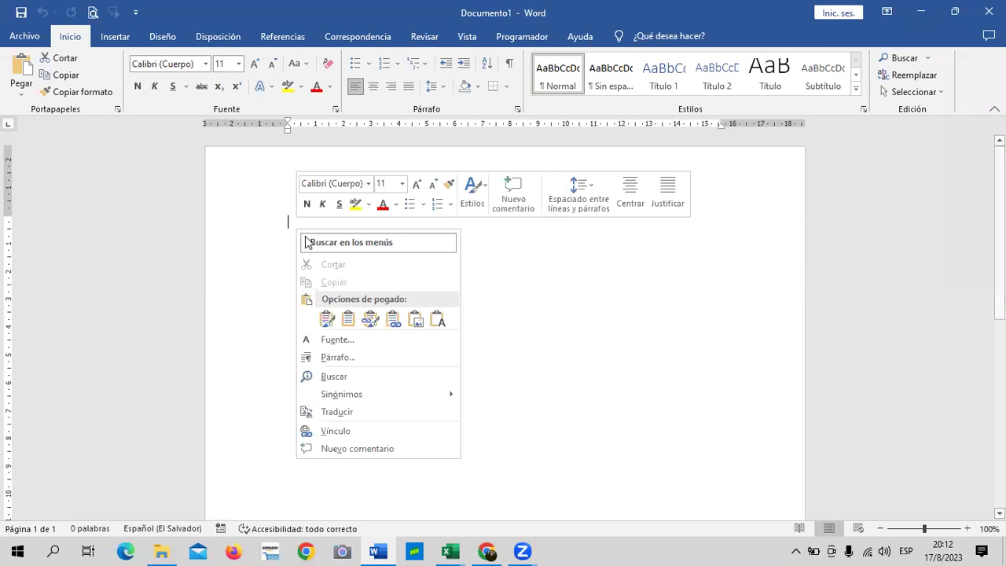
pyautogui.click(327, 320)
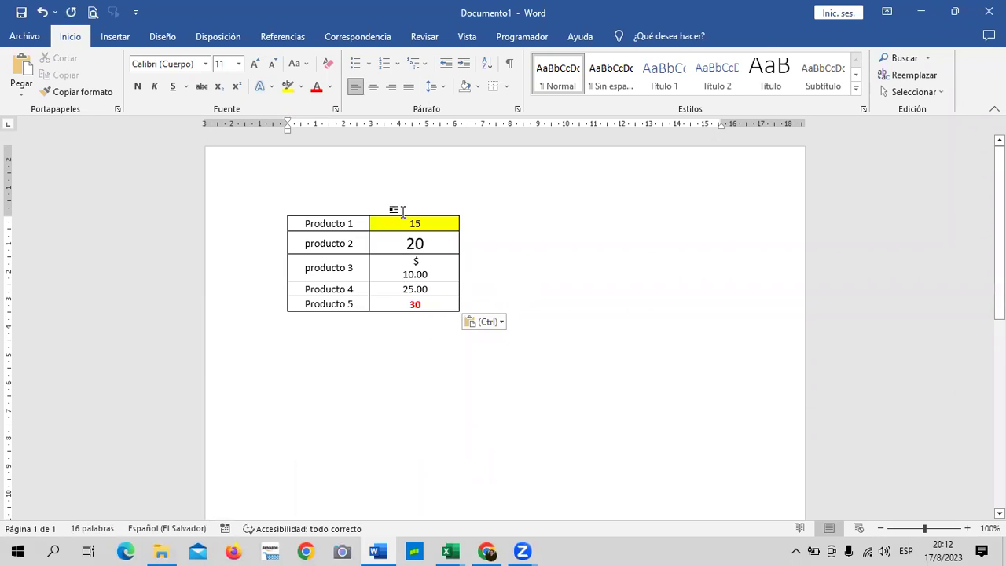
pyautogui.click(393, 209)
pyautogui.click(399, 226)
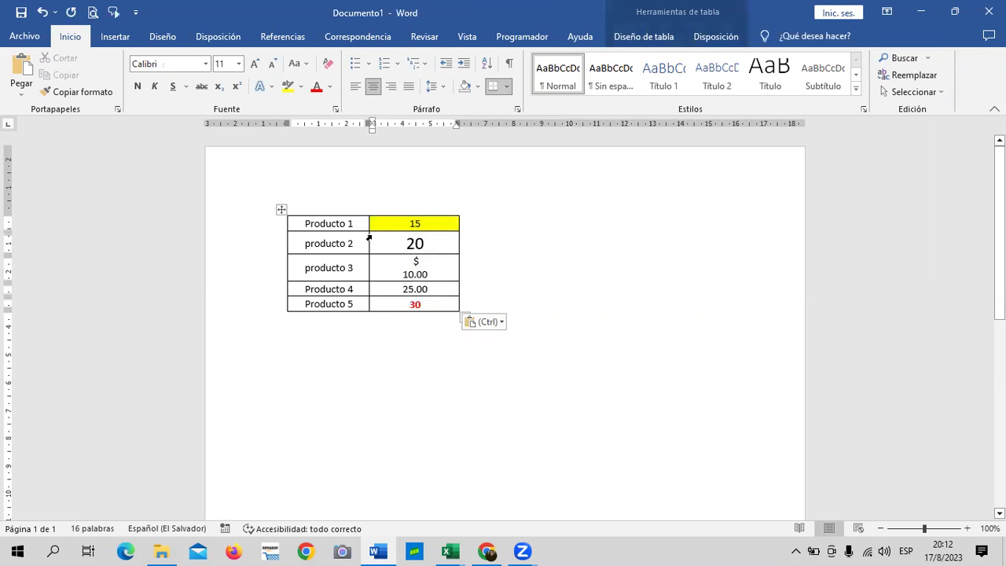
# Step: Select the pasted table, deselect it, and return to the 1.4 Portapapeles workbook
pyautogui.click(281, 209)
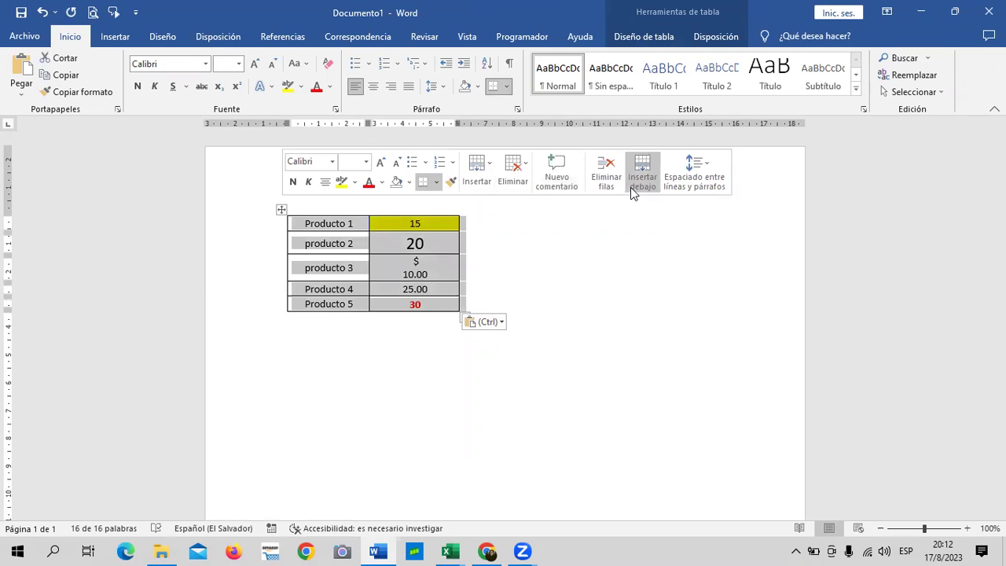
pyautogui.click(508, 290)
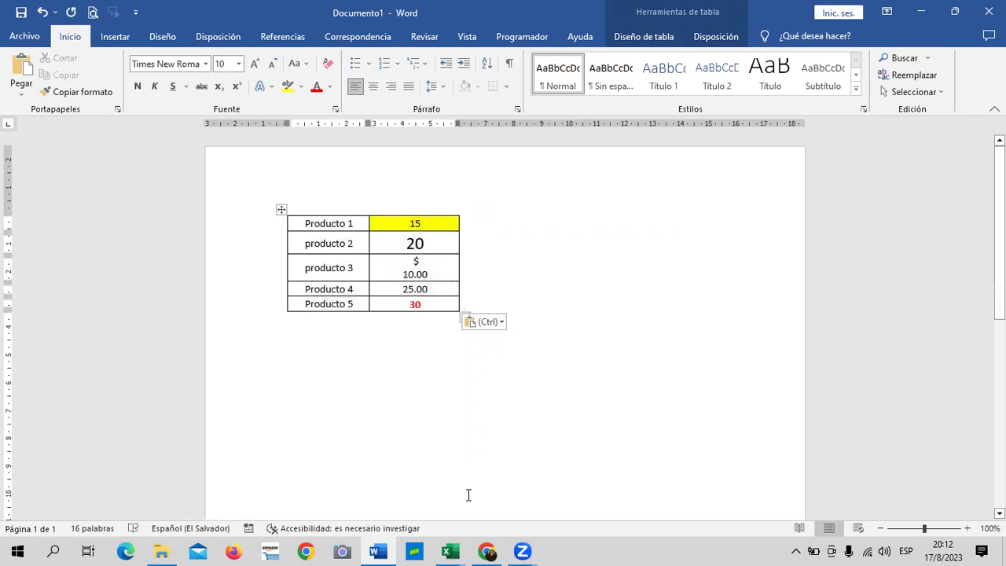
pyautogui.moveTo(451, 551)
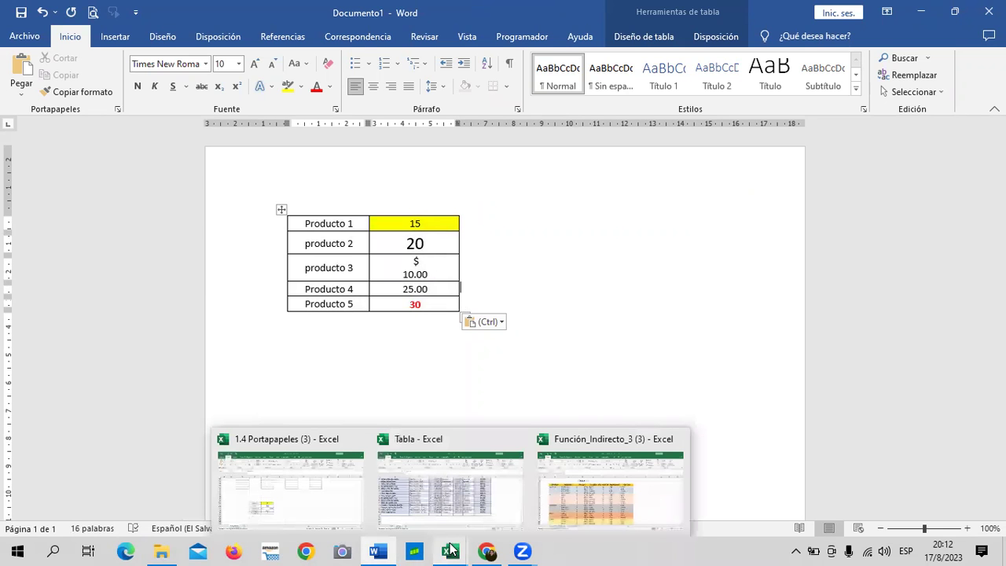
pyautogui.click(305, 499)
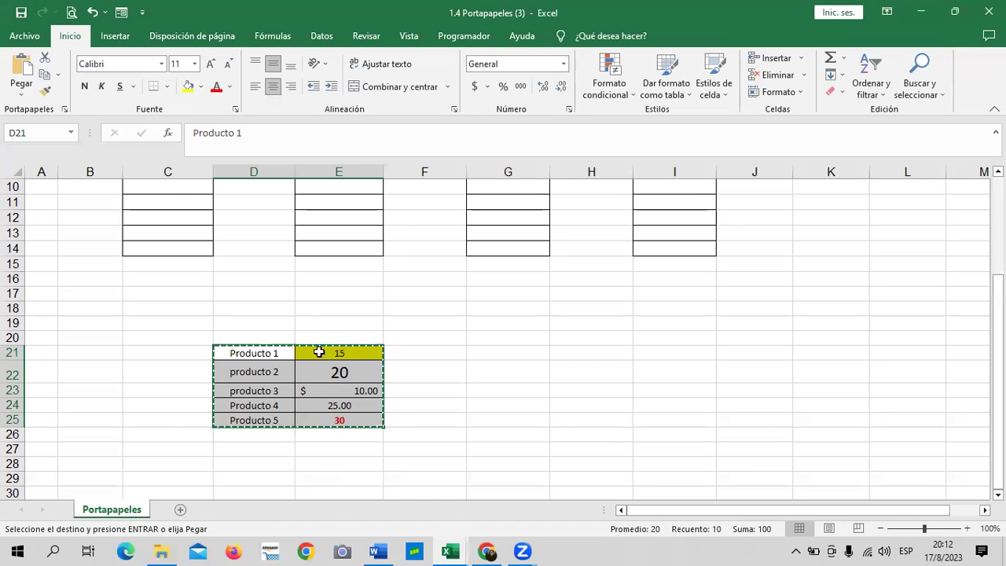
# Step: Paste Special Fórmulas at F21 for plain Producto 1–5 values, then select I21
pyautogui.rightClick(447, 349)
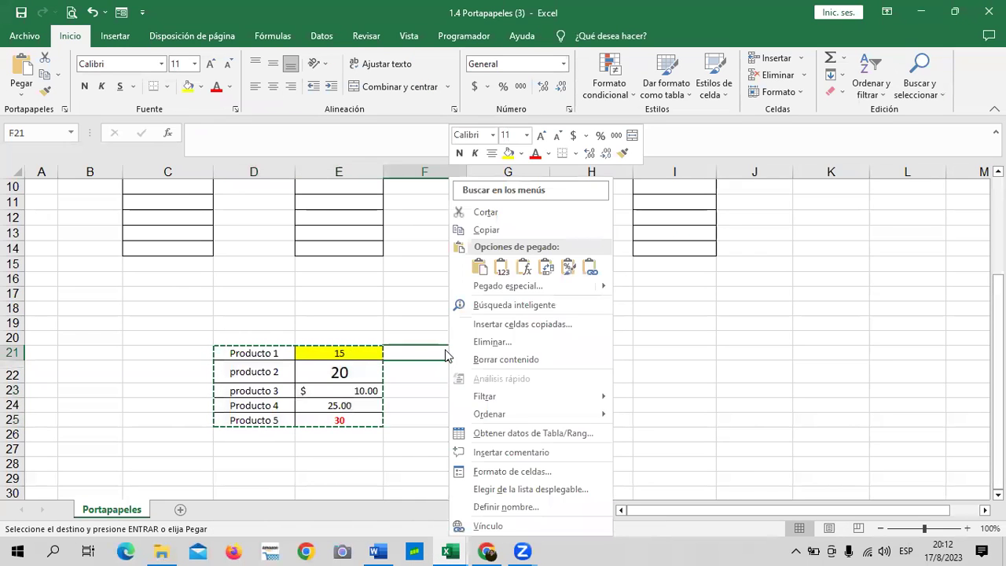
pyautogui.click(569, 268)
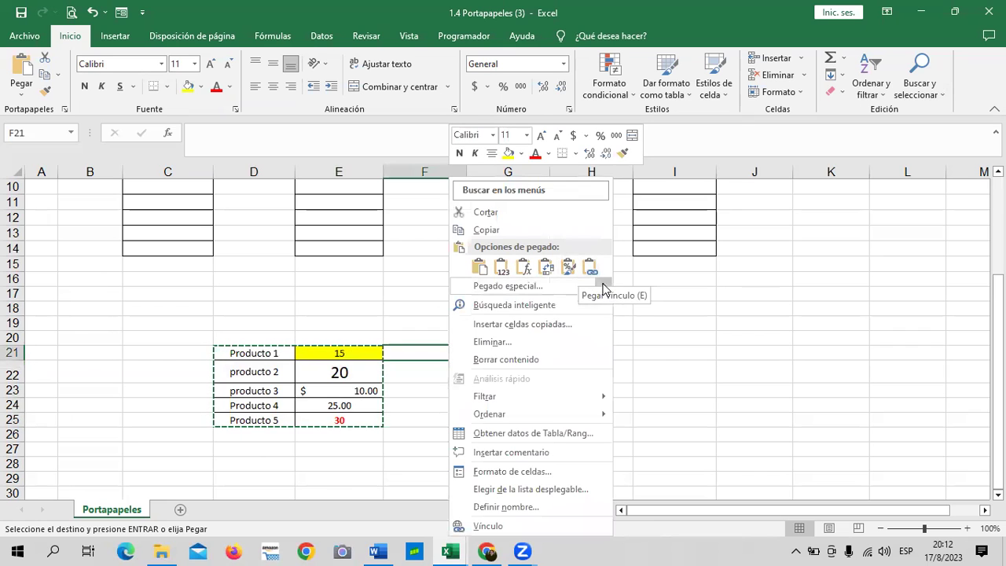
pyautogui.moveTo(595, 286)
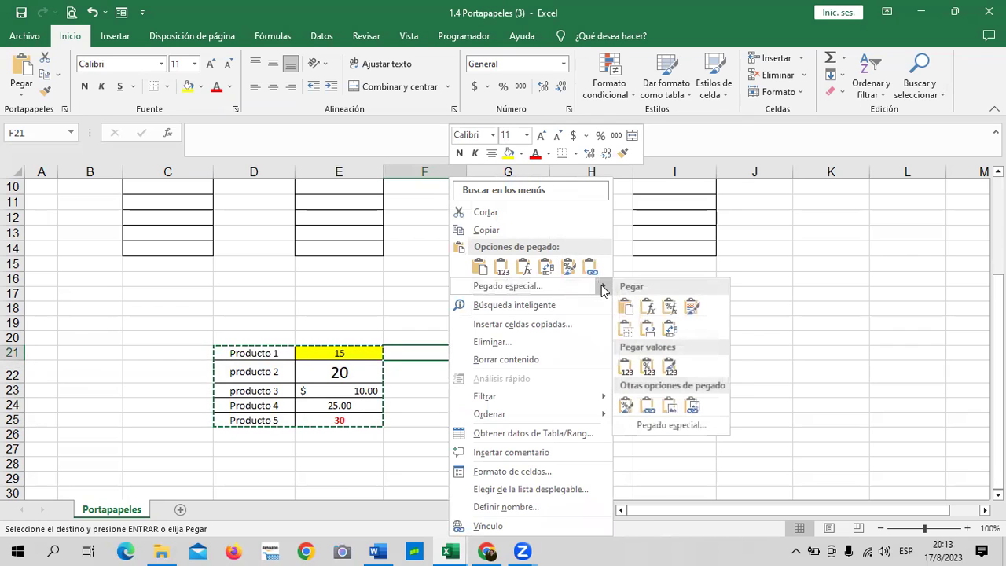
pyautogui.click(648, 311)
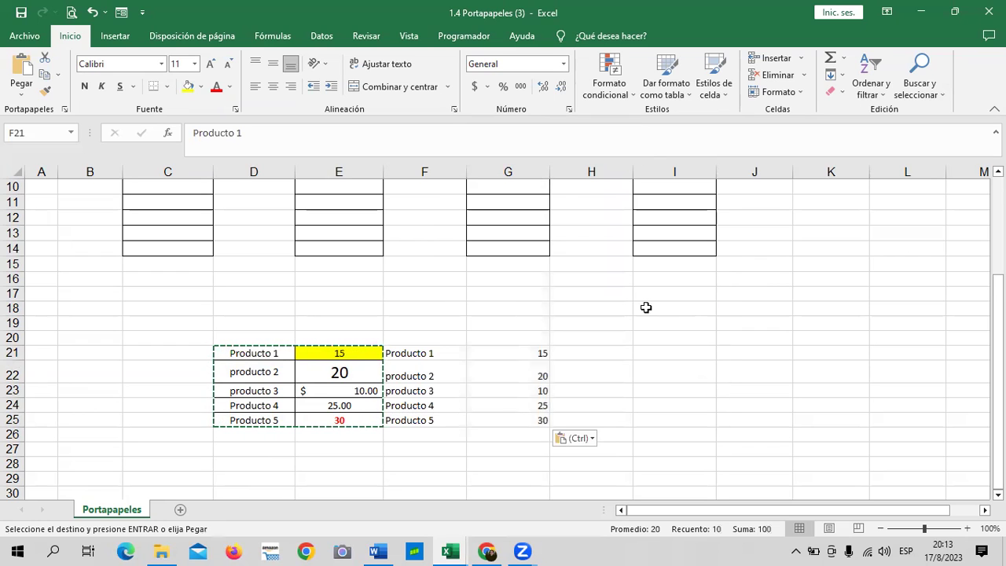
pyautogui.press('Escape')
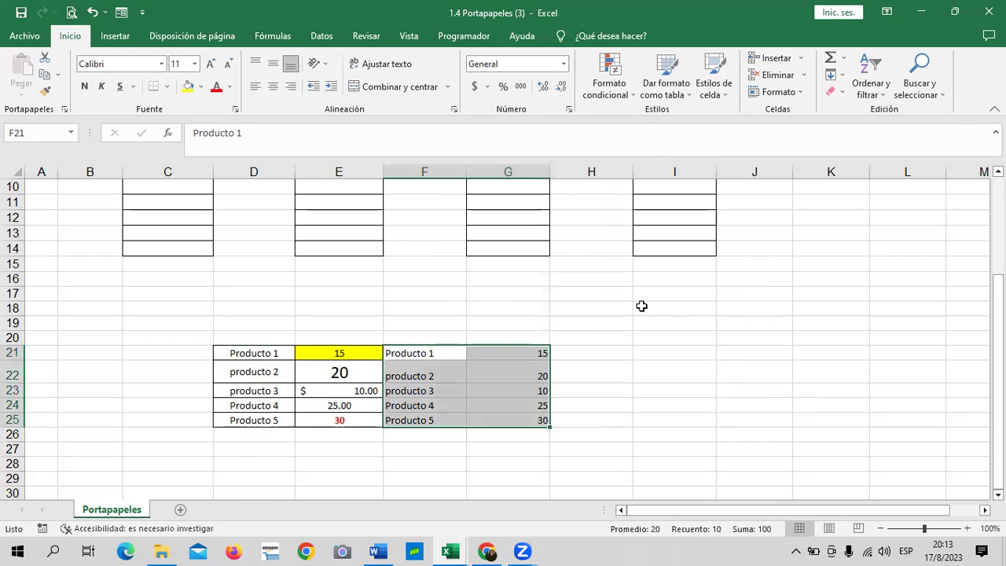
pyautogui.scroll(2, 285, 341)
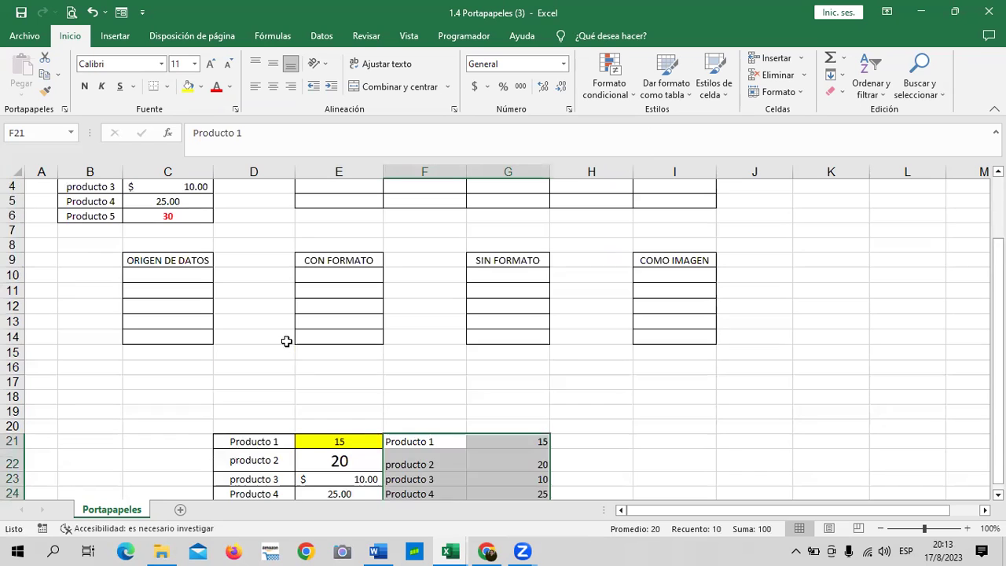
pyautogui.click(636, 441)
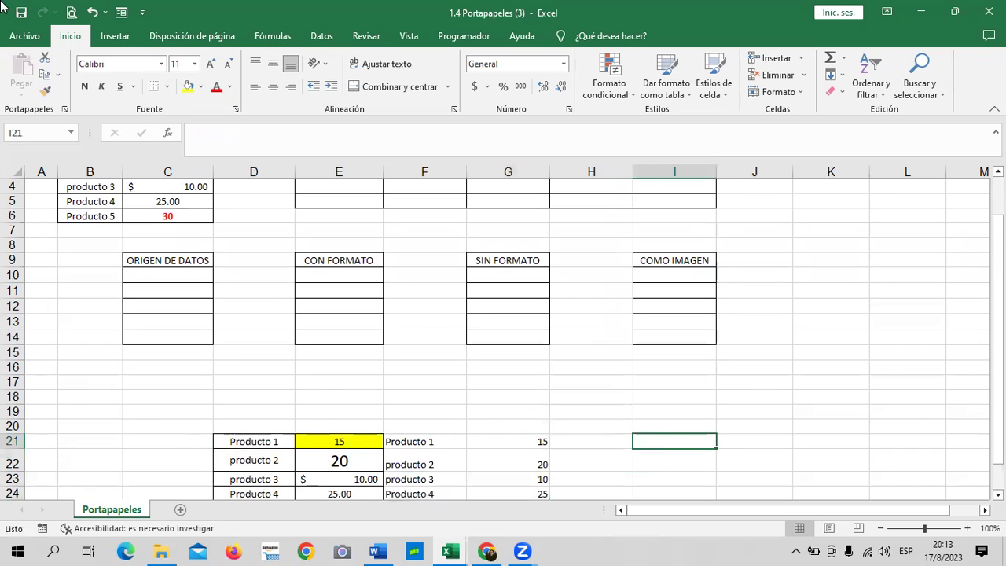
# Step: Undo the plain paste and re-paste the table at F21:G25 using Sin bordes
pyautogui.click(92, 11)
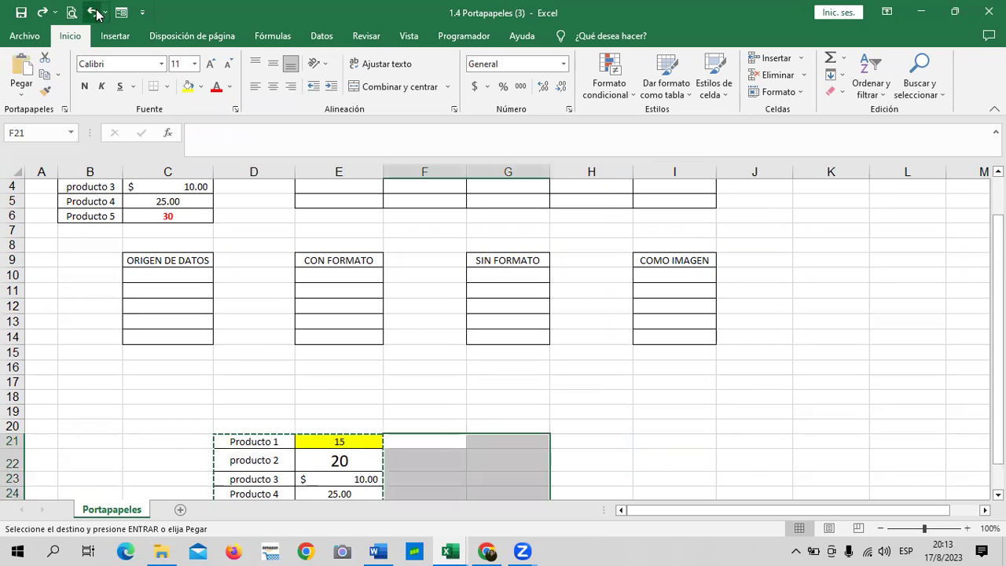
pyautogui.rightClick(527, 434)
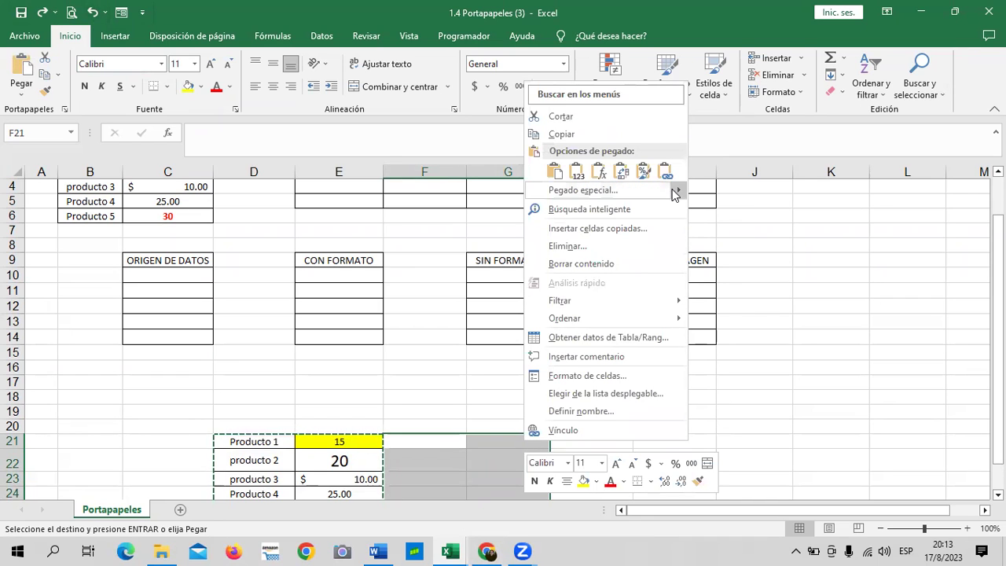
pyautogui.moveTo(679, 195)
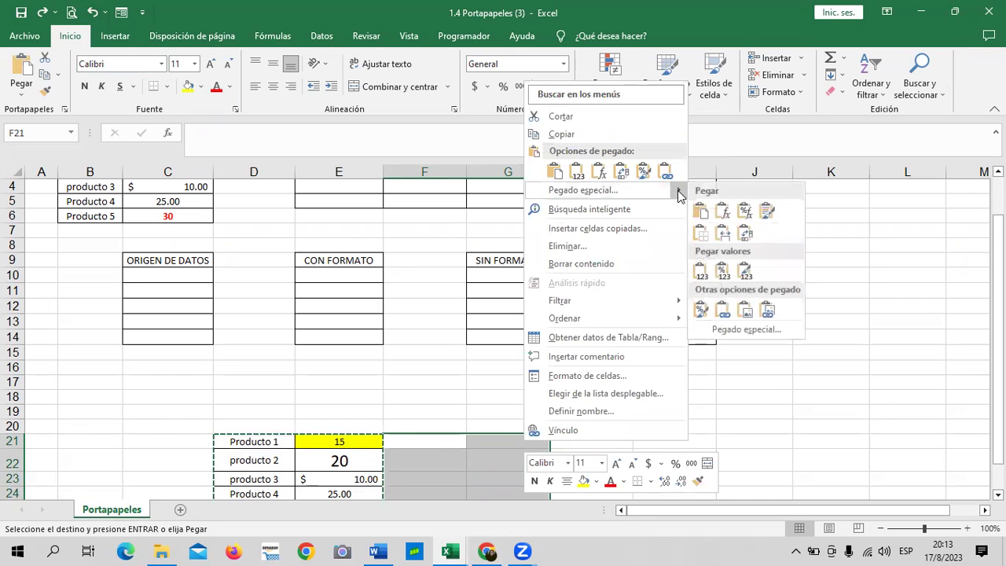
pyautogui.click(702, 242)
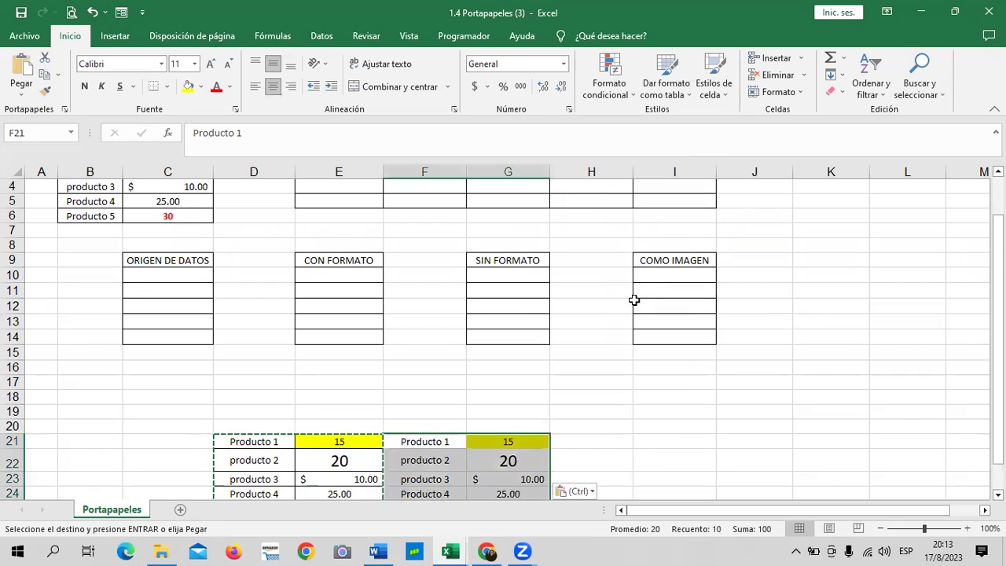
pyautogui.press('Escape')
pyautogui.click(600, 399)
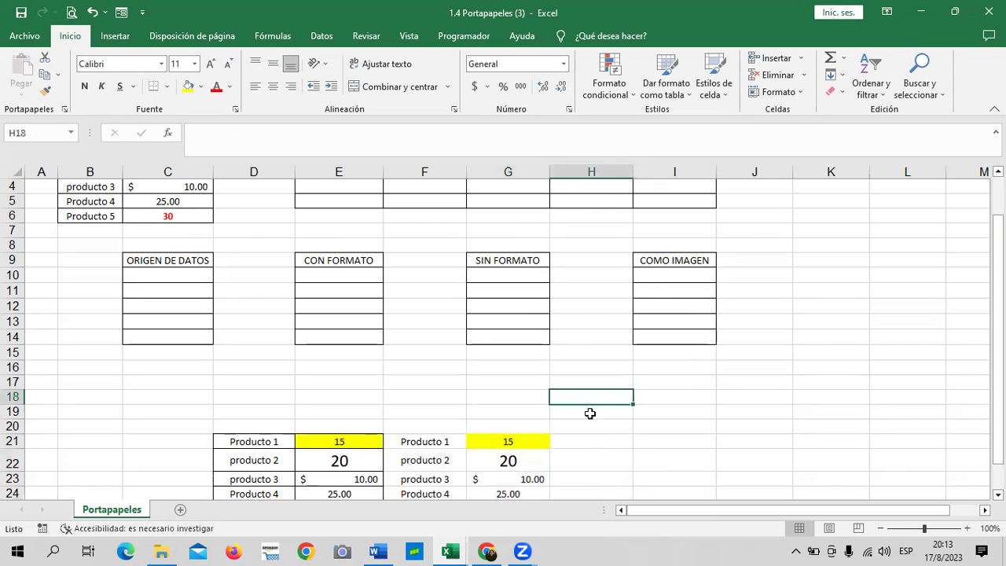
# Step: Copy the borderless table range F21:G25
pyautogui.scroll(-2, 516, 424)
pyautogui.moveTo(446, 352); pyautogui.dragTo(512, 419)
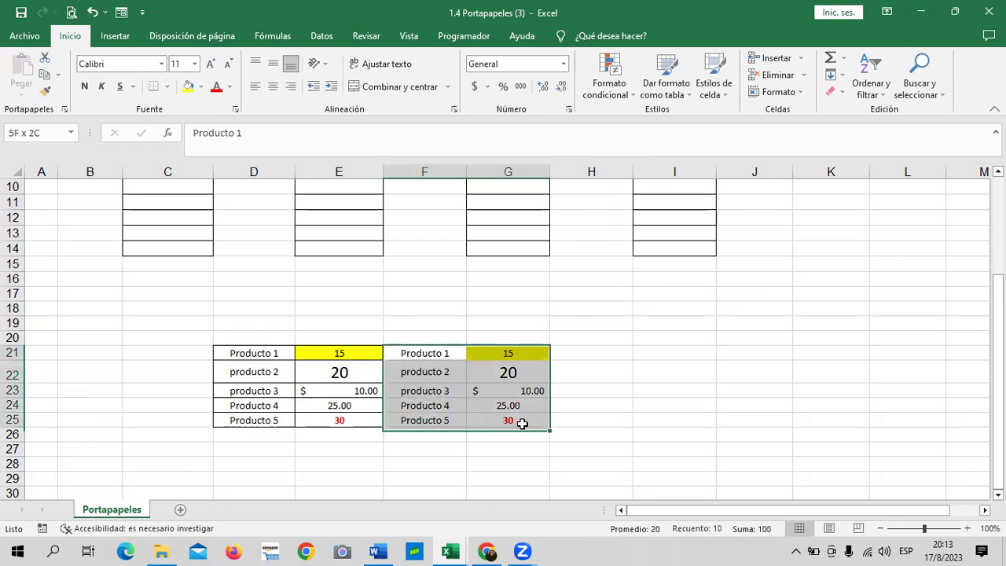
pyautogui.rightClick(482, 374)
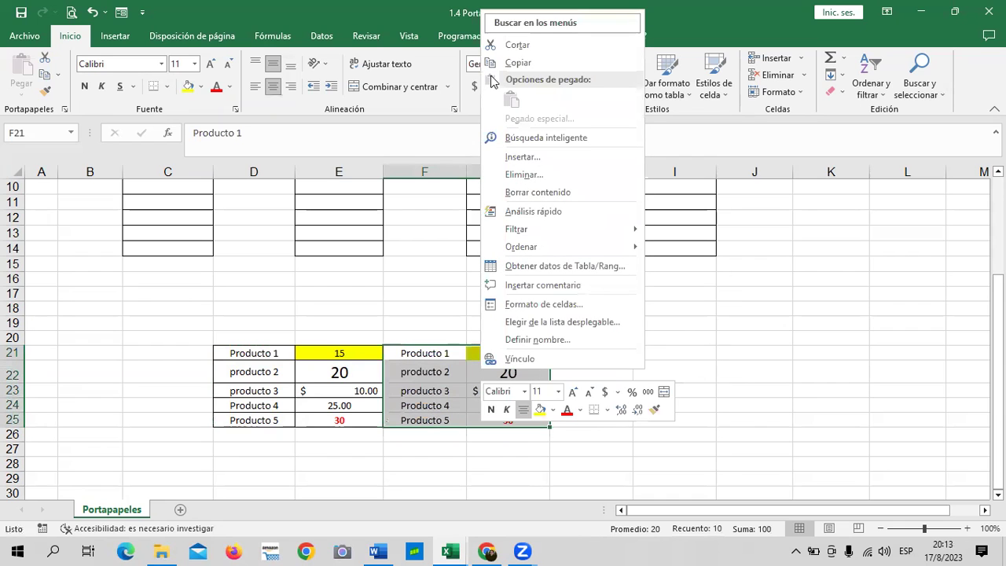
pyautogui.click(381, 550)
# Step: Paste the borderless product table on a new line below the bordered one
pyautogui.click(393, 341)
pyautogui.press('Return')
pyautogui.press('Return')
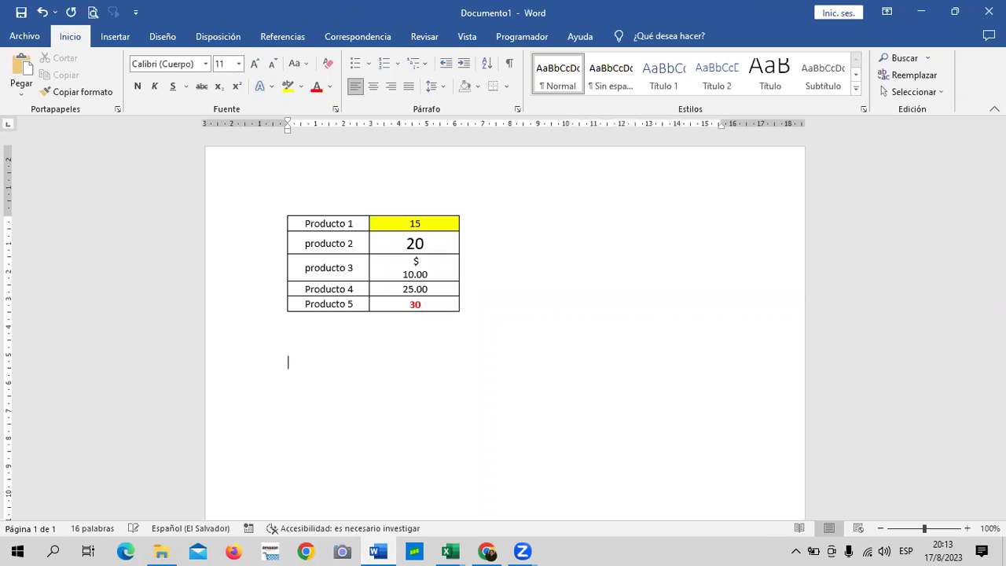
pyautogui.hotkey('ctrl', 'v')
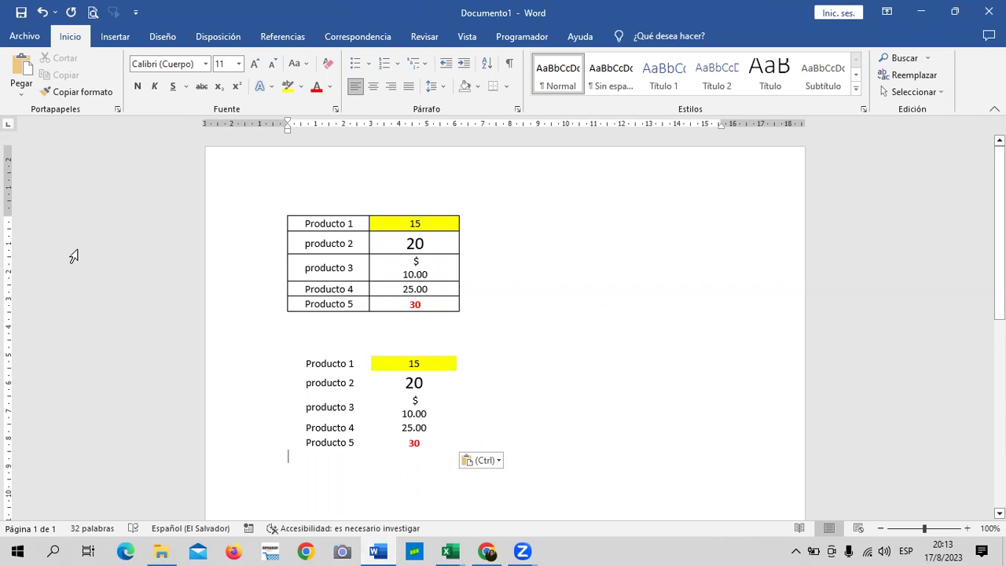
# Step: Check both tables under Diseño de tabla, then minimize Word
pyautogui.click(356, 224)
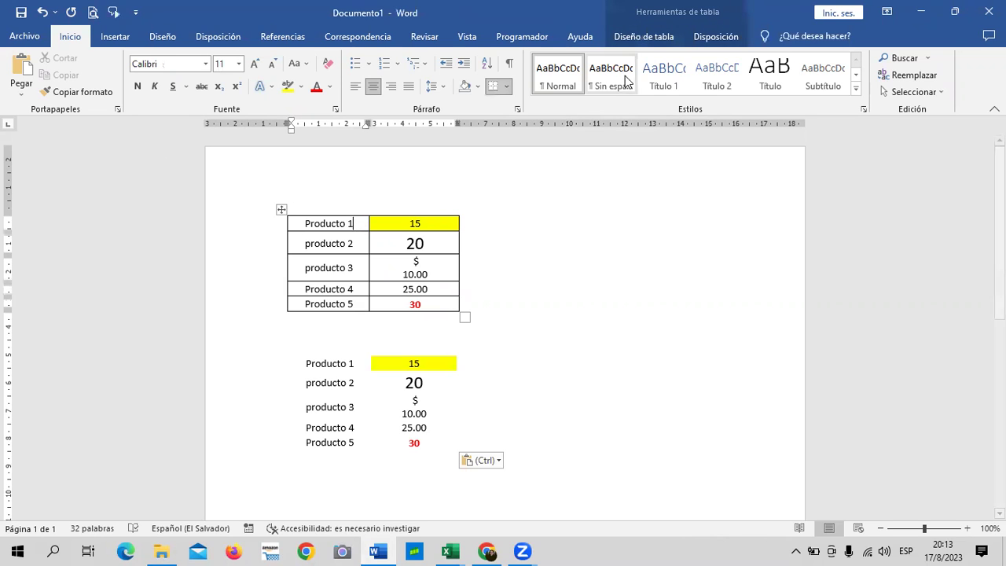
pyautogui.click(631, 38)
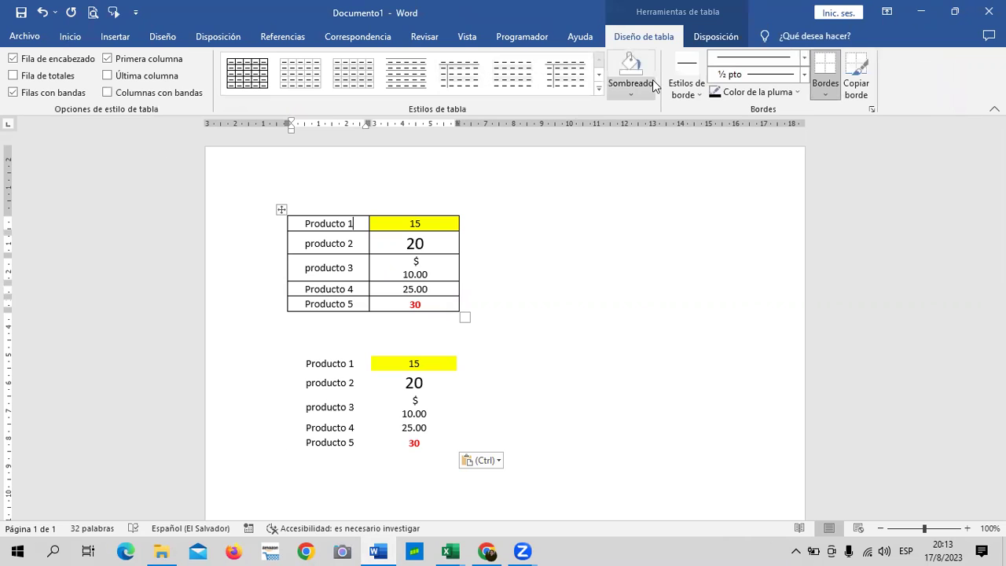
pyautogui.moveTo(286, 237)
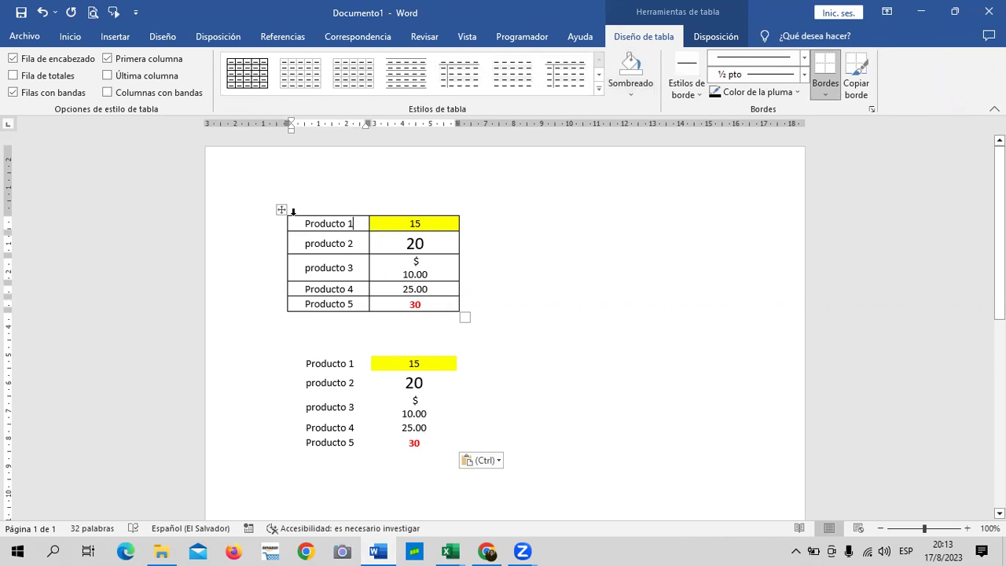
pyautogui.click(456, 382)
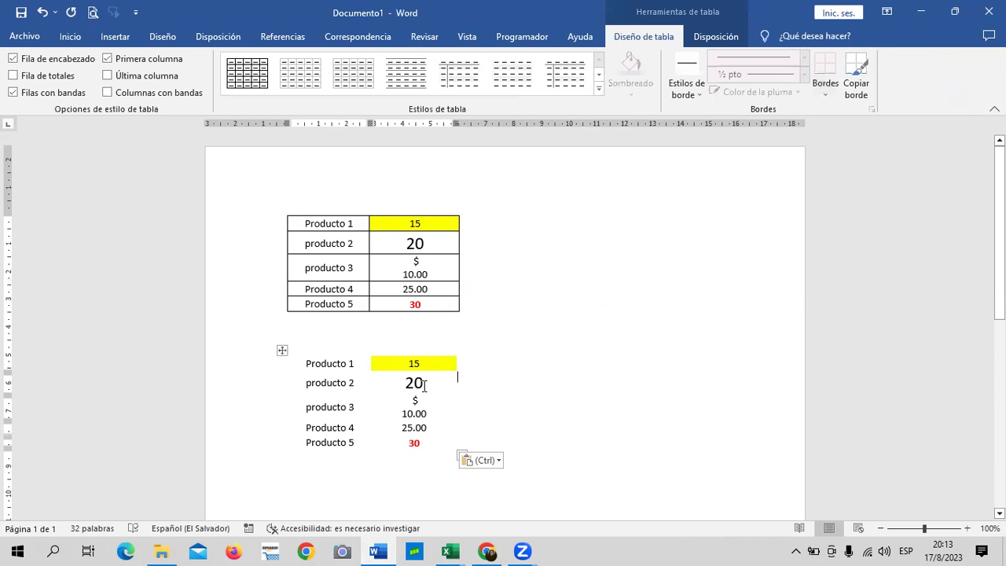
pyautogui.click(922, 10)
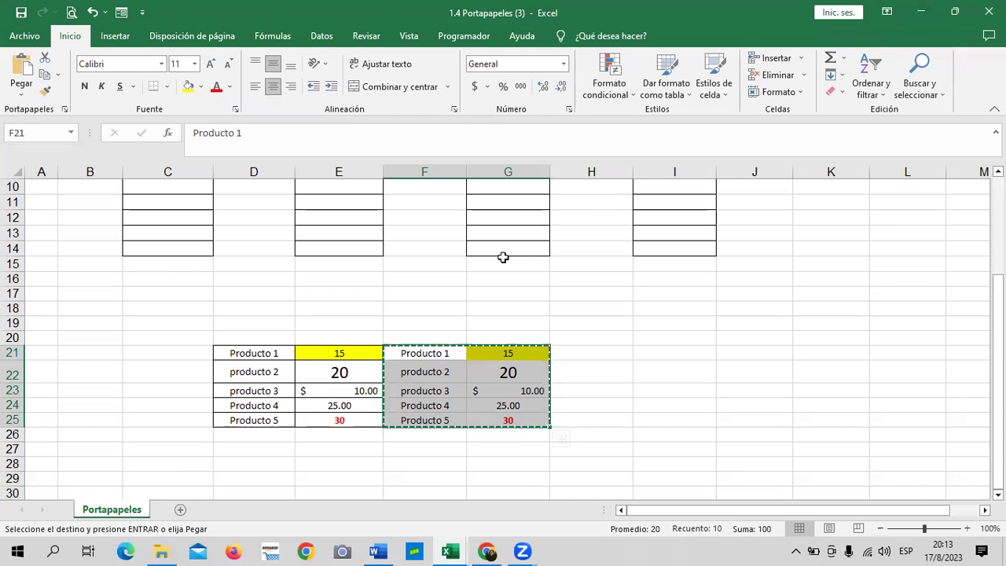
# Step: Clear the contents of the borderless copy in F21:G25
pyautogui.press('Escape')
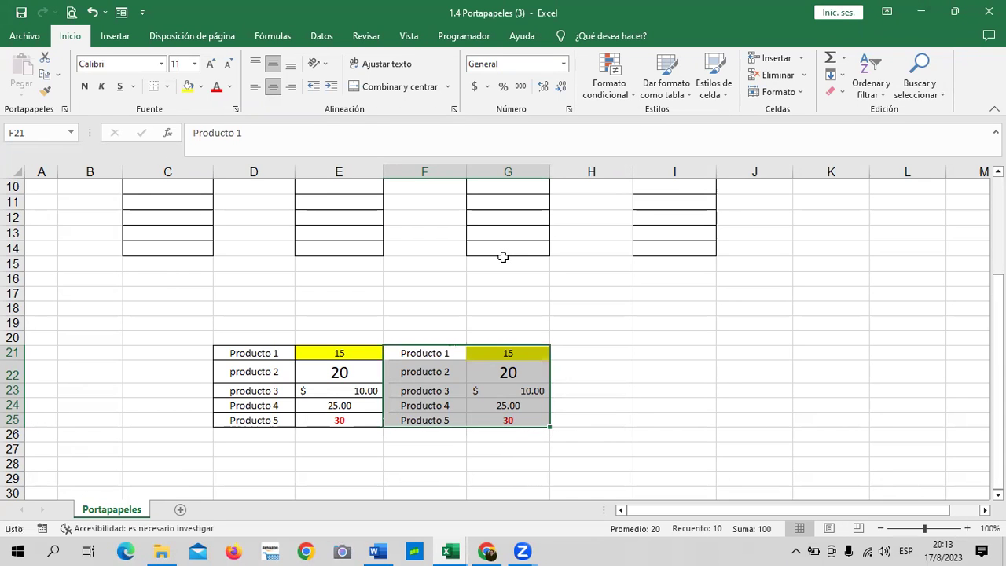
pyautogui.click(591, 308)
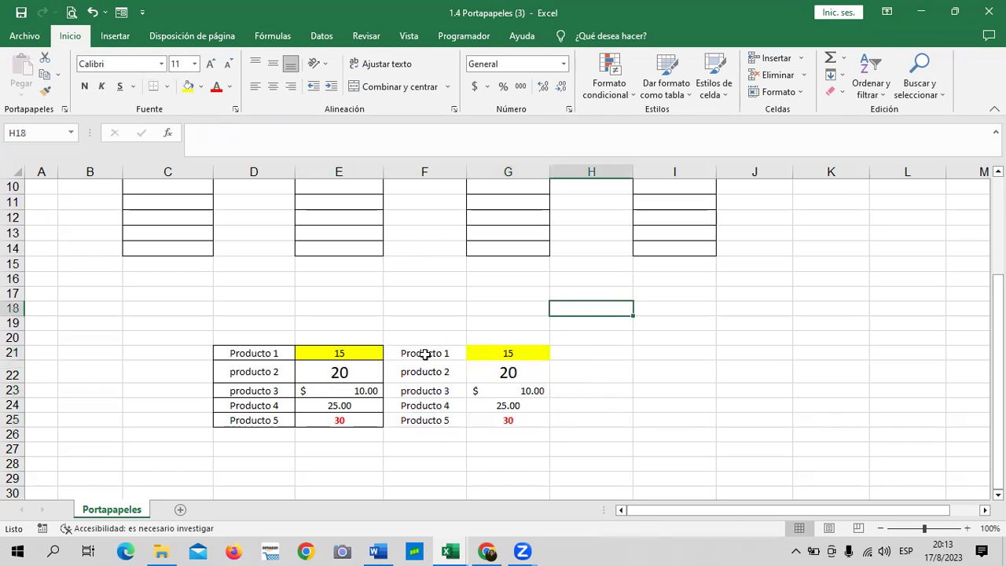
pyautogui.moveTo(425, 353); pyautogui.dragTo(511, 419)
pyautogui.press('Delete')
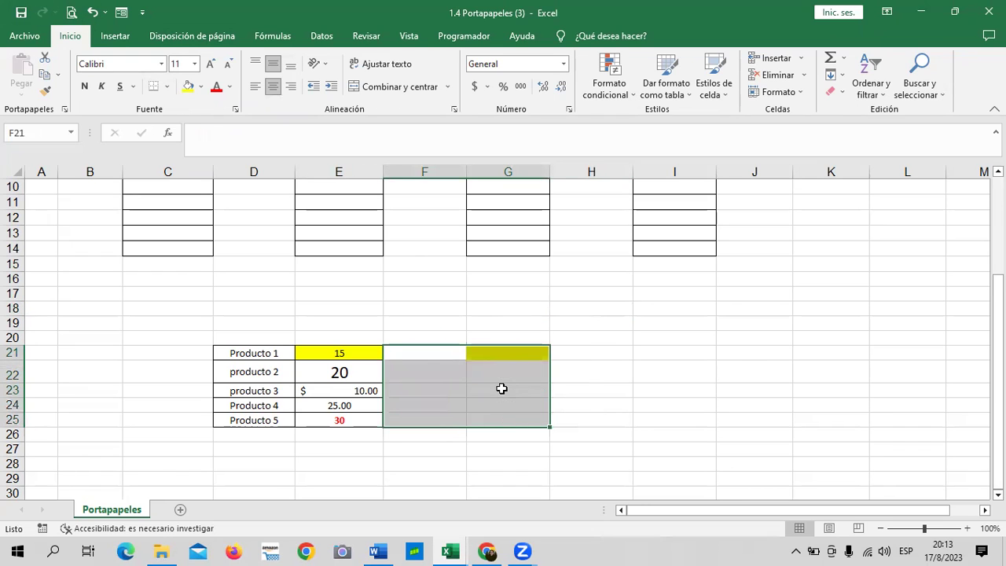
# Step: Add sheet Hoja1 and set columns C through J to width 5
pyautogui.click(181, 511)
pyautogui.click(337, 330)
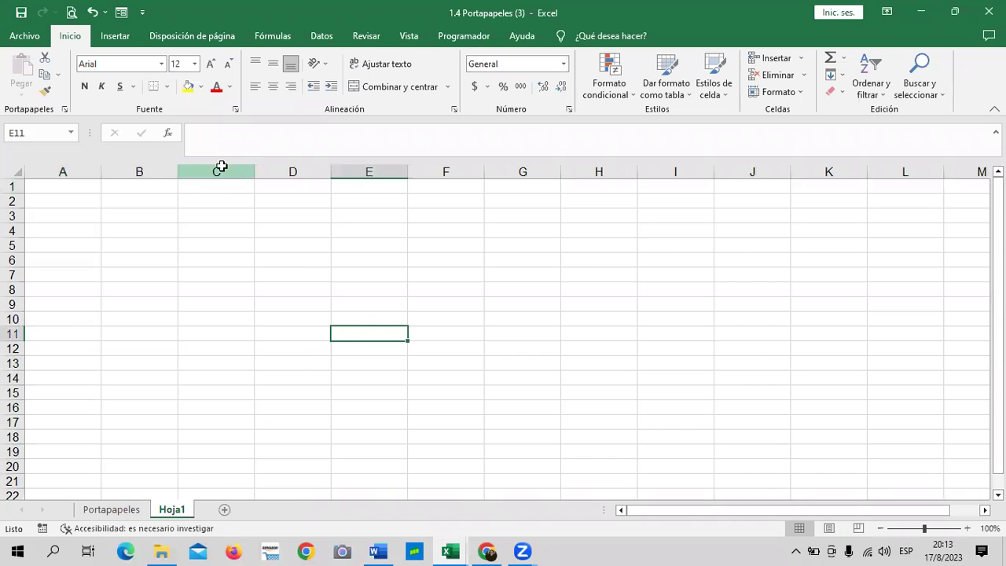
pyautogui.moveTo(220, 172); pyautogui.dragTo(775, 191)
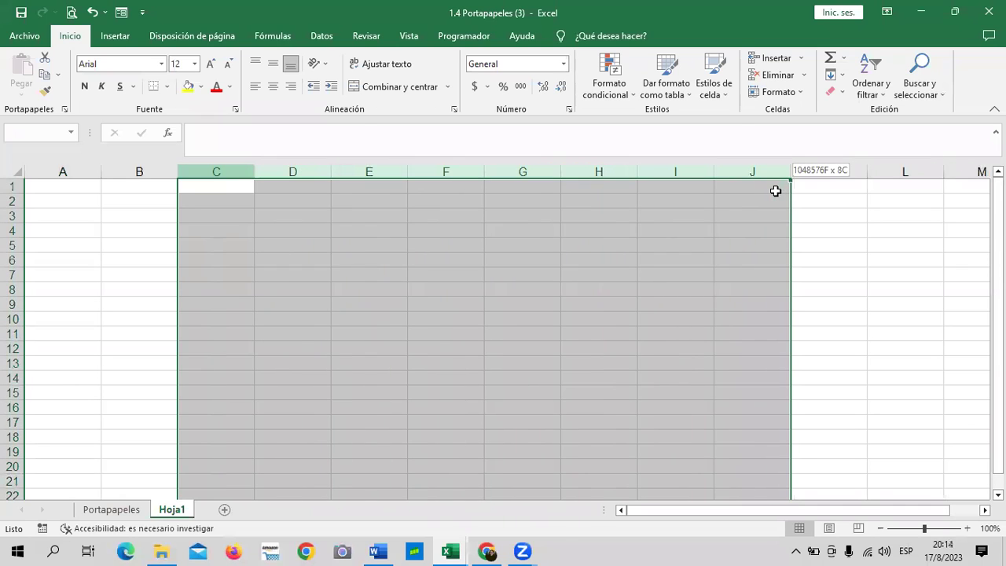
pyautogui.rightClick(517, 222)
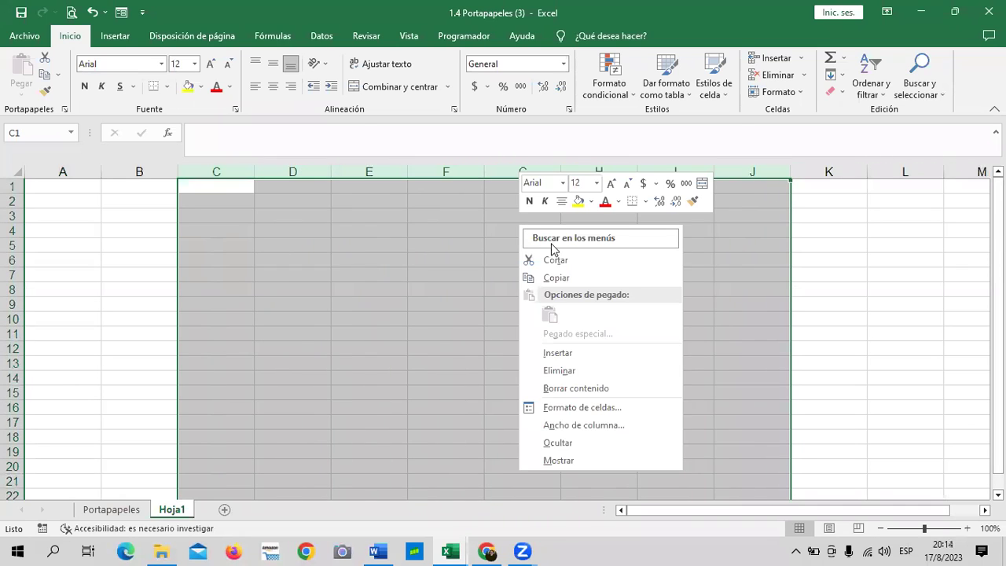
pyautogui.click(584, 425)
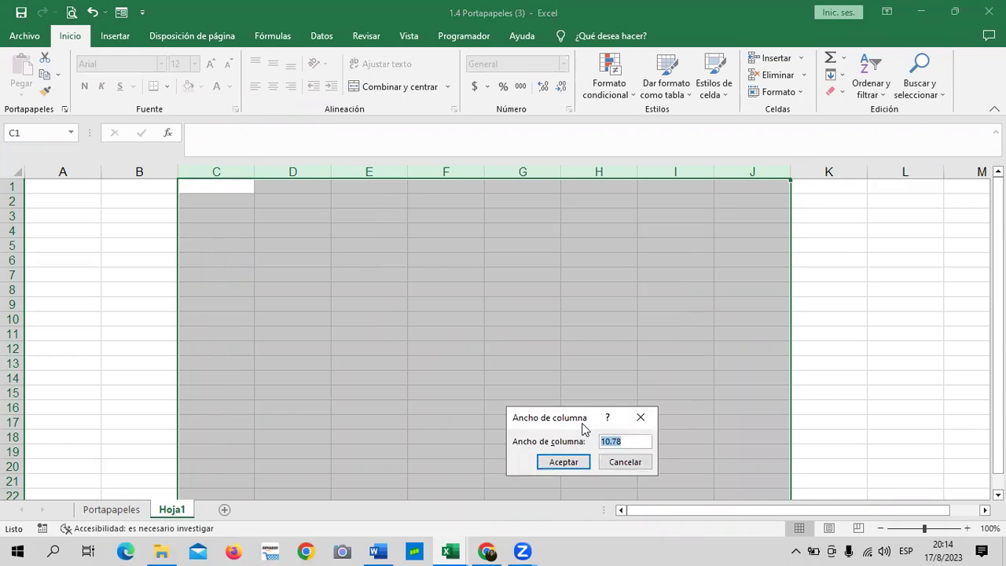
pyautogui.write('5')
pyautogui.press('Return')
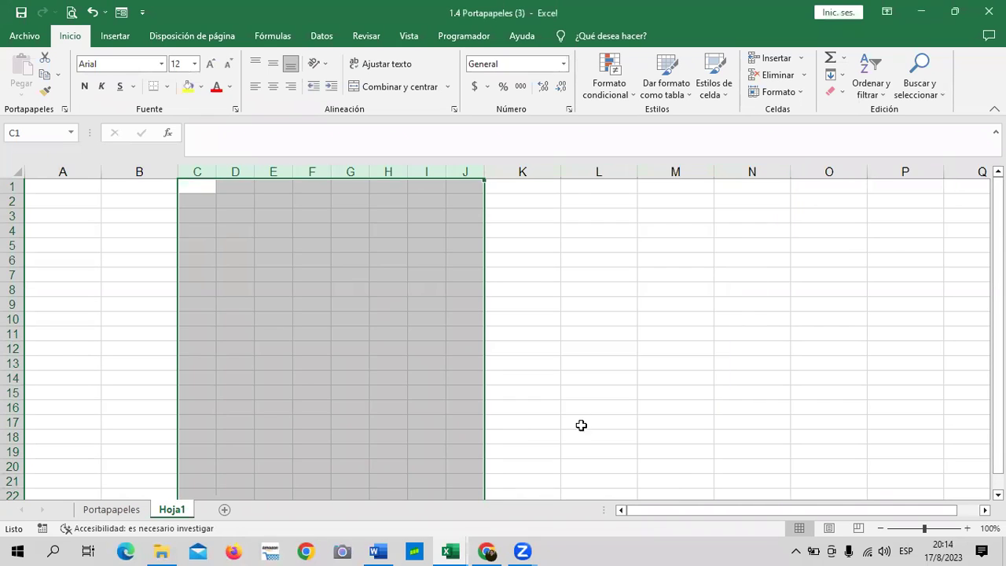
pyautogui.click(575, 360)
# Step: Select the range A2:J13 on Hoja1
pyautogui.moveTo(69, 188)
pyautogui.mouseDown()
pyautogui.moveTo(256, 338)
pyautogui.moveTo(275, 336)
pyautogui.mouseUp()
pyautogui.click(387, 318)
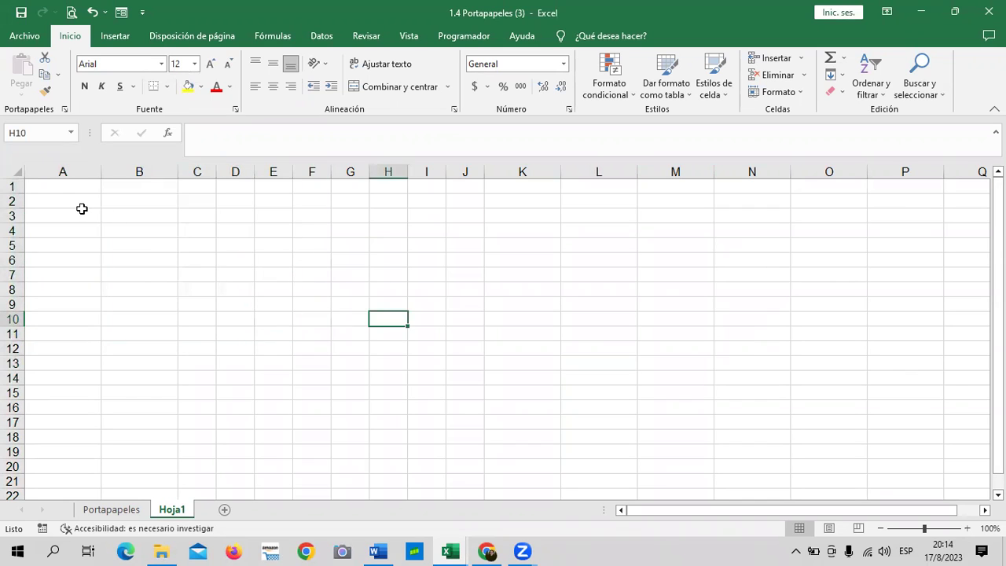
pyautogui.moveTo(81, 208); pyautogui.dragTo(464, 363)
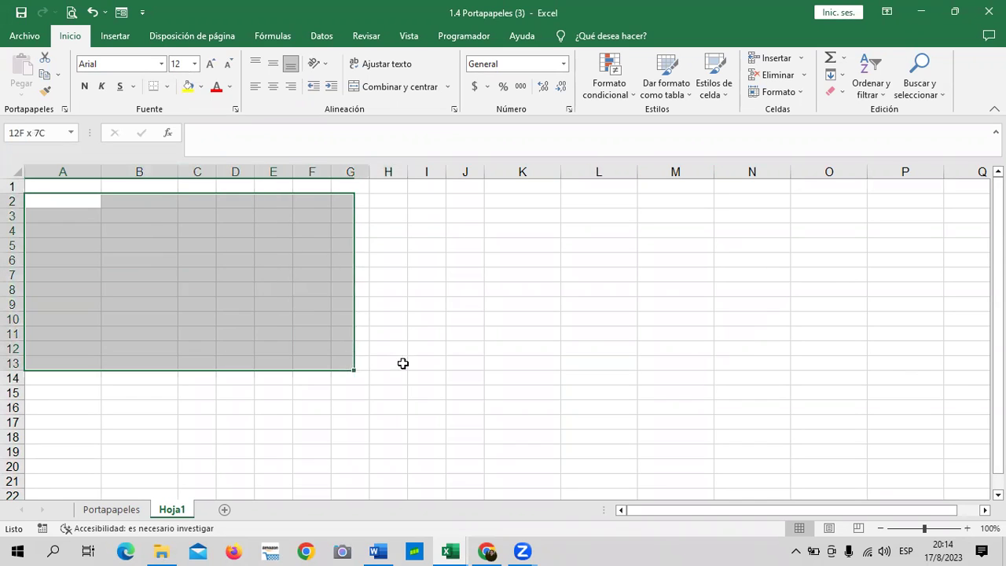
# Step: Apply Todos los bordes to A2:J13 and enter NOTA1 in C2
pyautogui.click(167, 86)
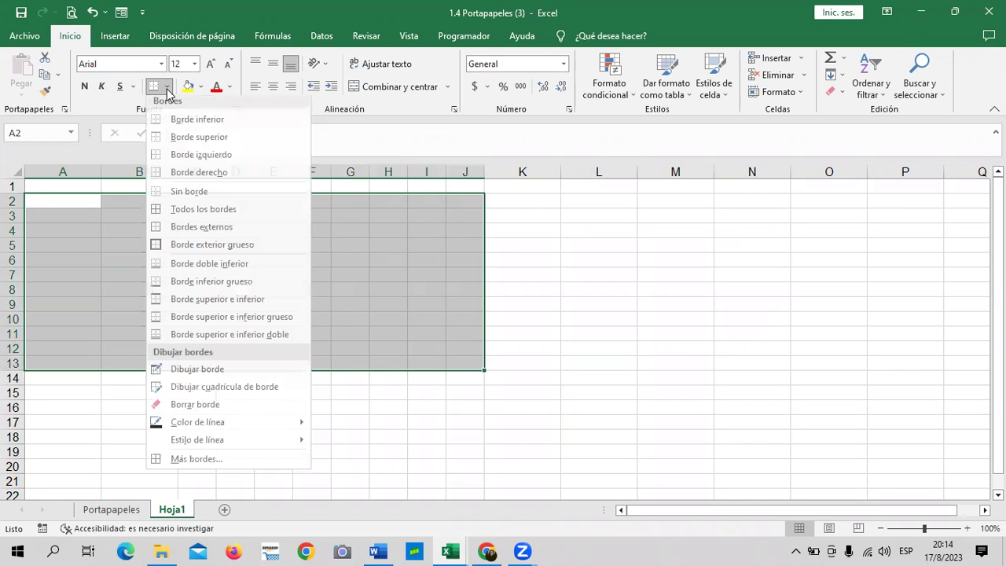
pyautogui.click(197, 213)
pyautogui.click(197, 206)
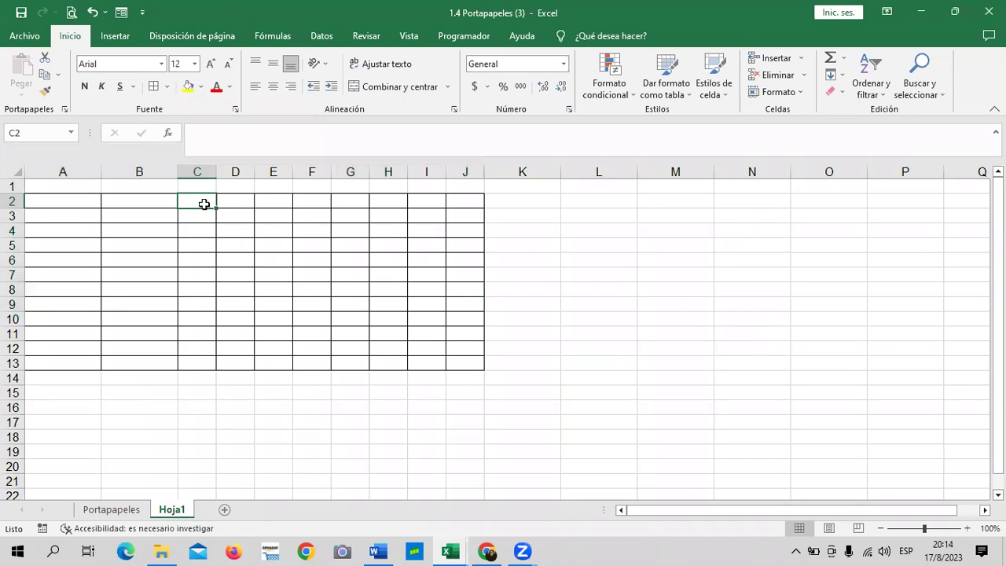
pyautogui.write('NOTAS')
pyautogui.press('BackSpace')
pyautogui.write('1')
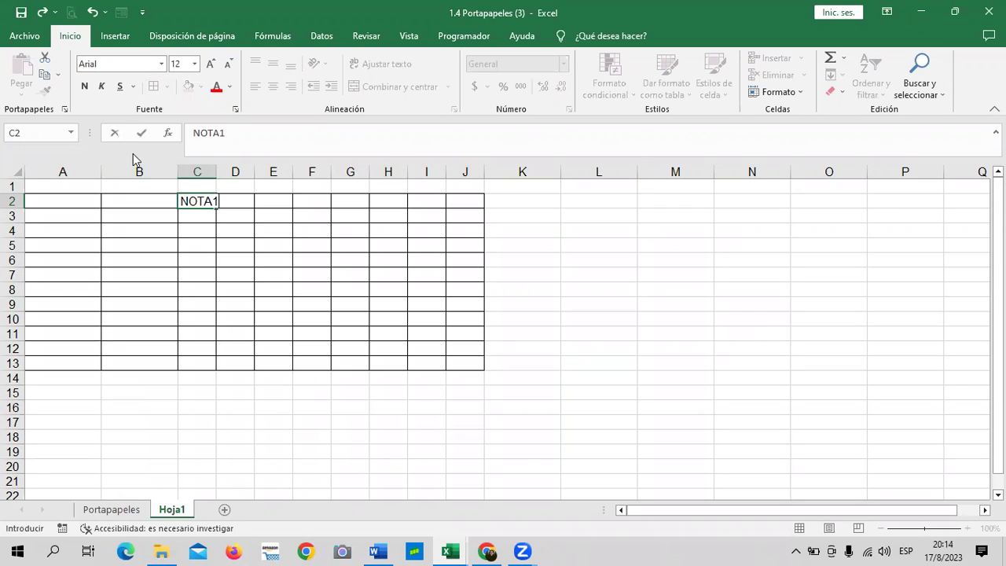
pyautogui.press('Return')
# Step: Reduce the font size of the header row C2:J2
pyautogui.moveTo(311, 290); pyautogui.dragTo(311, 274)
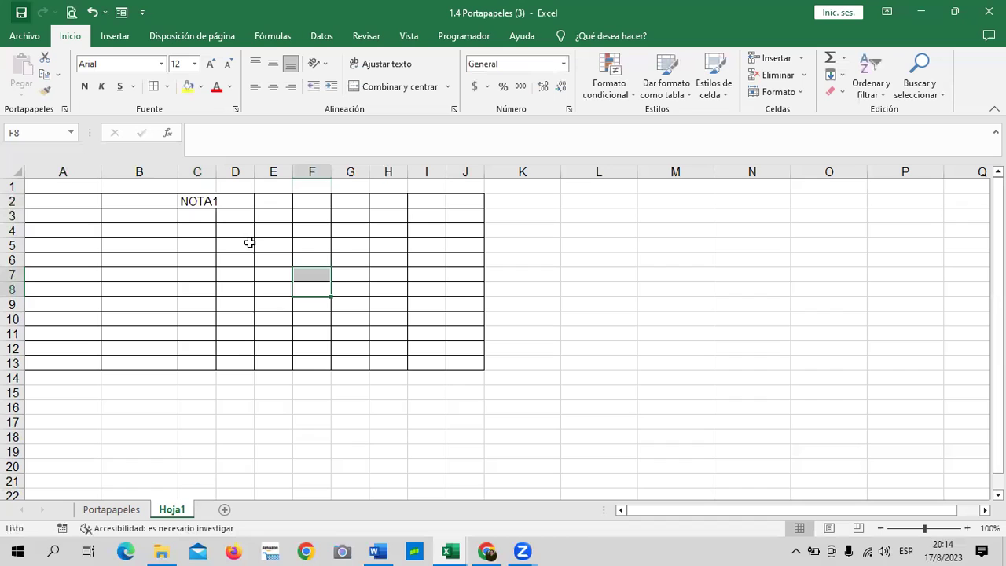
pyautogui.moveTo(196, 202); pyautogui.dragTo(452, 203)
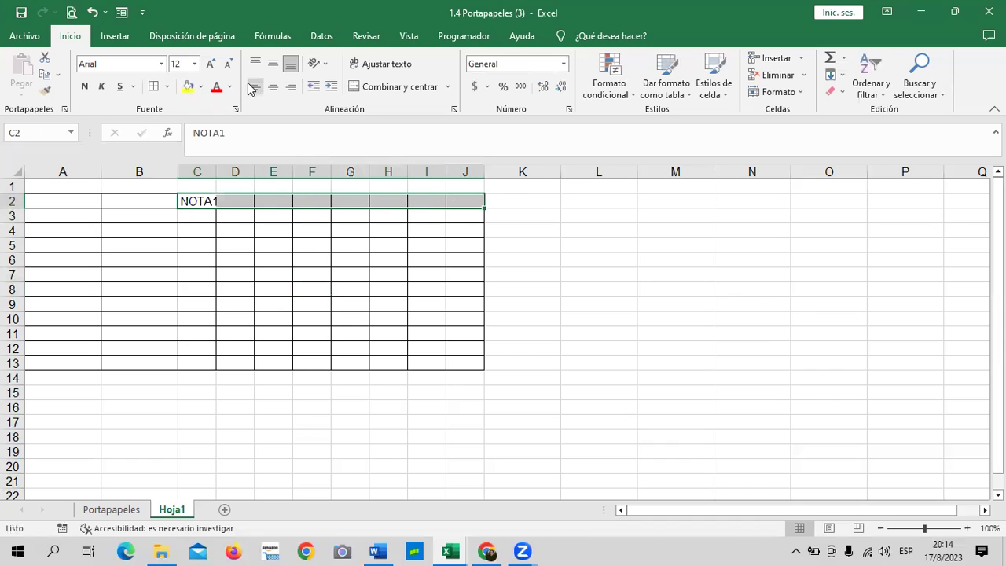
pyautogui.click(227, 69)
pyautogui.click(311, 305)
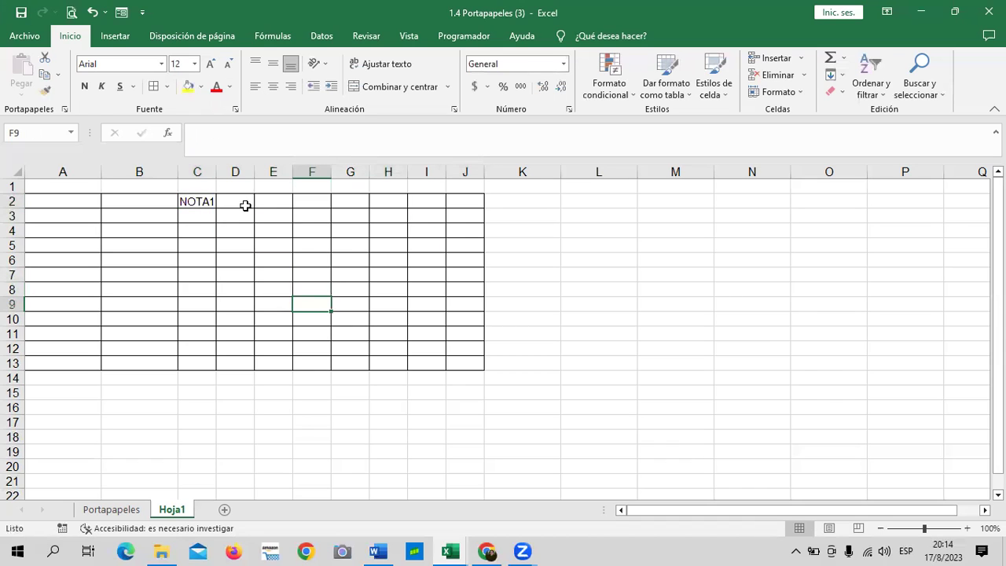
# Step: Enter the header NOTA 2 in cell D2
pyautogui.click(236, 186)
pyautogui.write('NOTA')
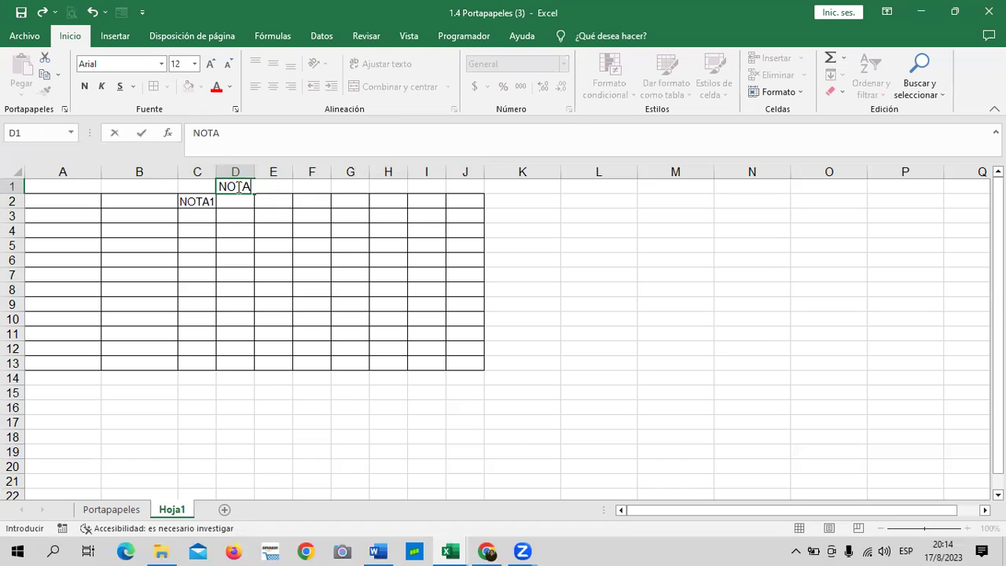
pyautogui.click(299, 225)
pyautogui.click(240, 199)
pyautogui.write('NOTA')
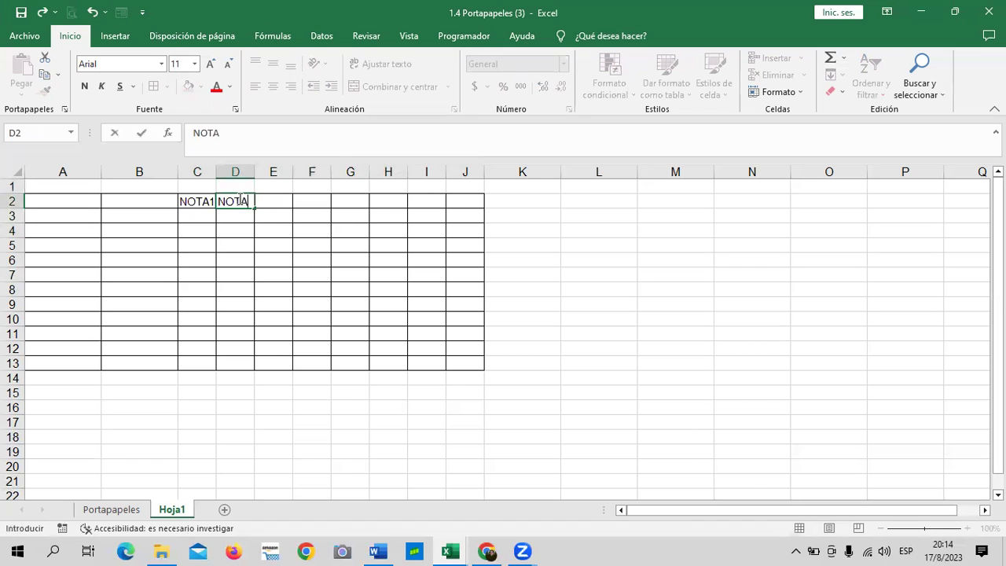
pyautogui.write(' 2')
pyautogui.press('Return')
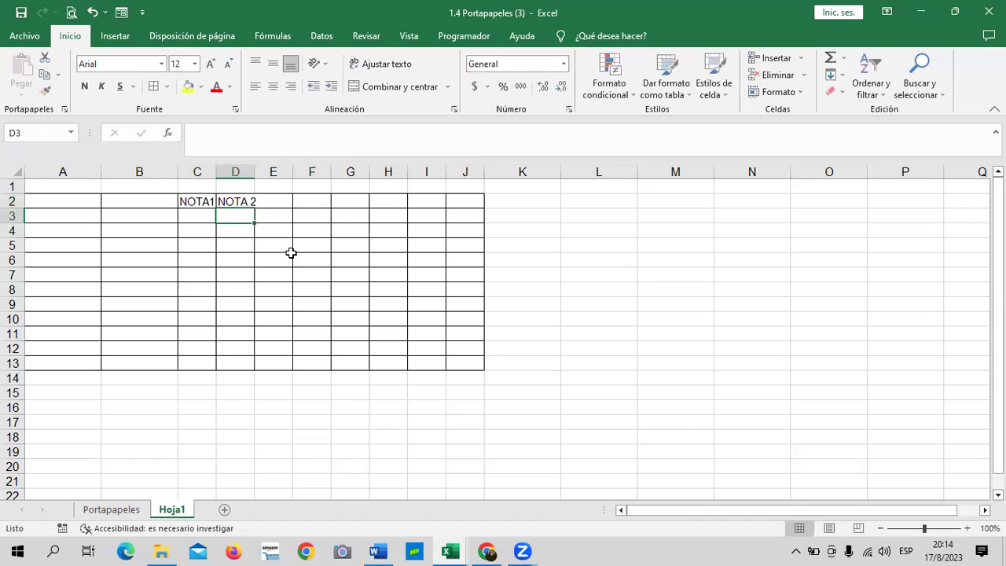
pyautogui.click(297, 247)
# Step: Shrink the C2:J2 header font two steps and fill the NOTA series to J2
pyautogui.moveTo(188, 200); pyautogui.dragTo(469, 203)
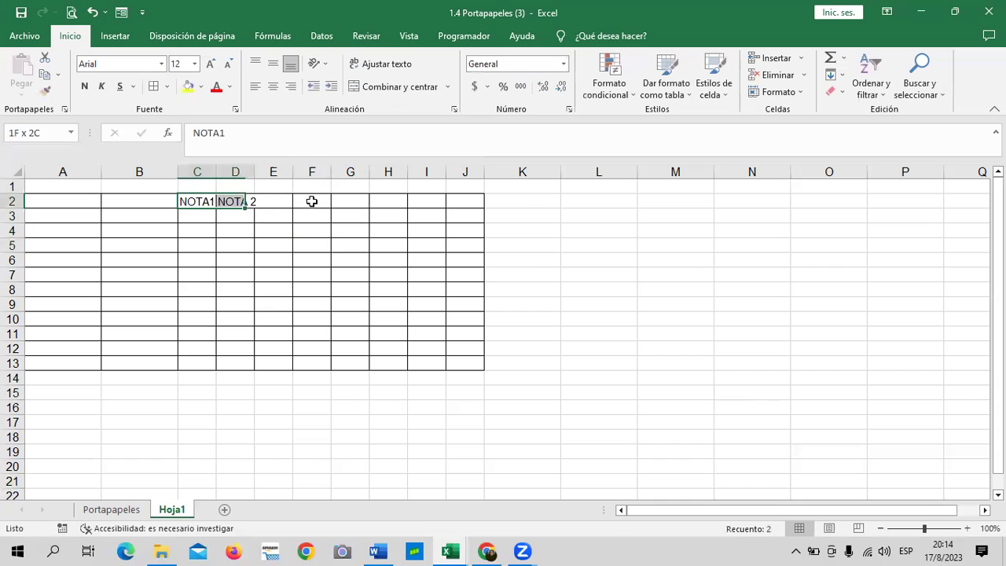
pyautogui.click(228, 64)
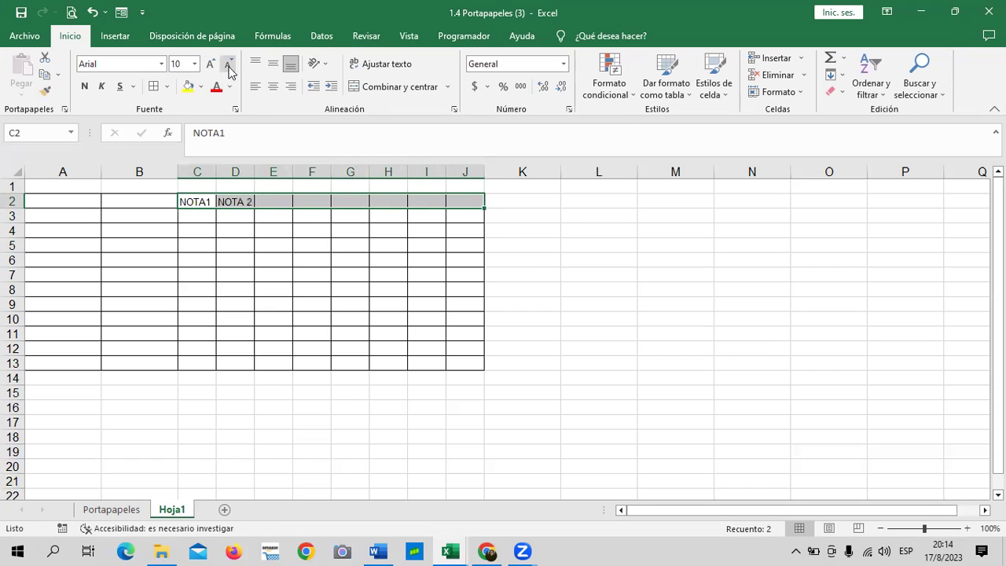
pyautogui.click(276, 276)
pyautogui.moveTo(207, 202); pyautogui.dragTo(474, 213)
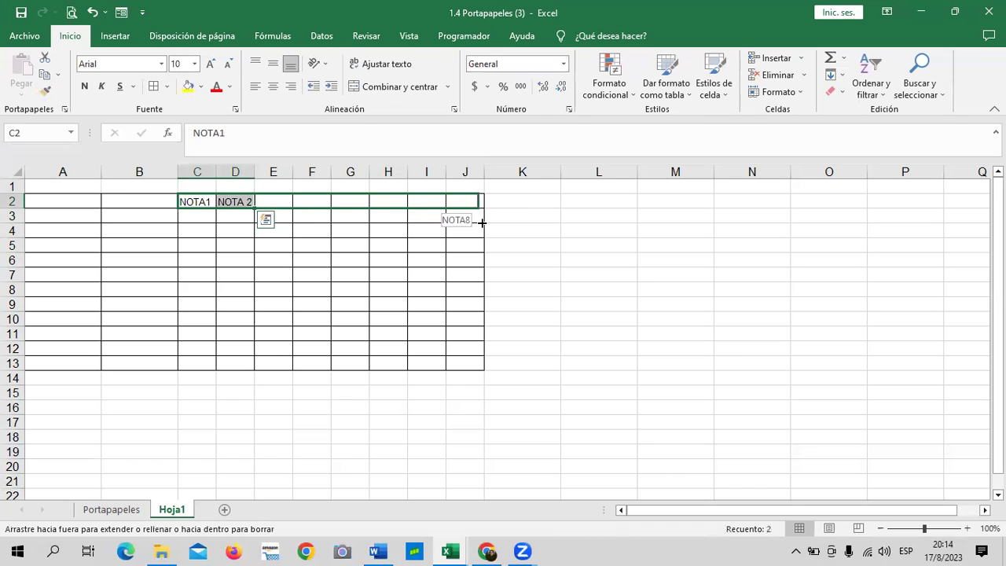
pyautogui.click(581, 288)
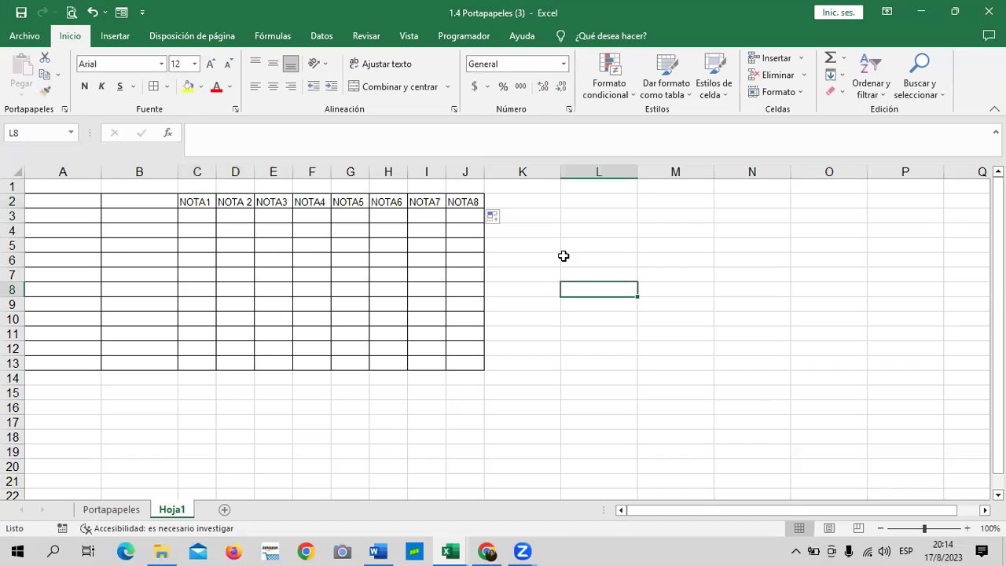
# Step: Edit headings E2–G2 to read NOTA 3, NOTA 4 and NOTA 5
pyautogui.click(285, 203)
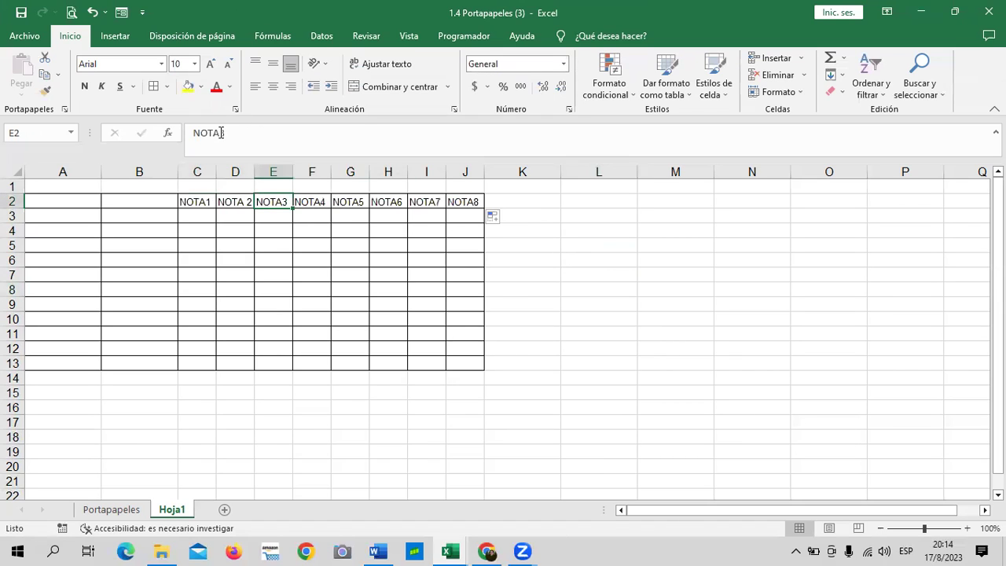
pyautogui.click(220, 133)
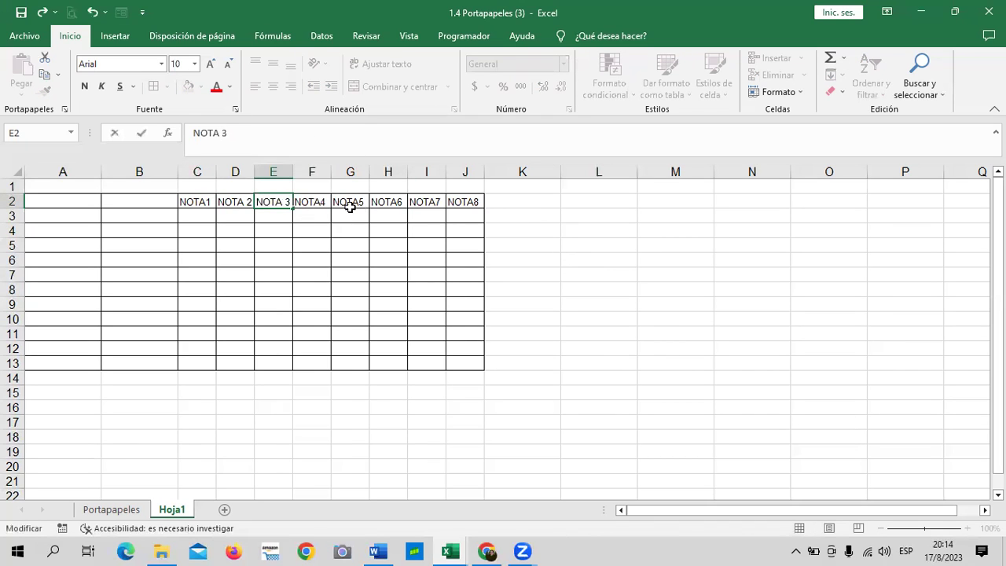
pyautogui.click(326, 201)
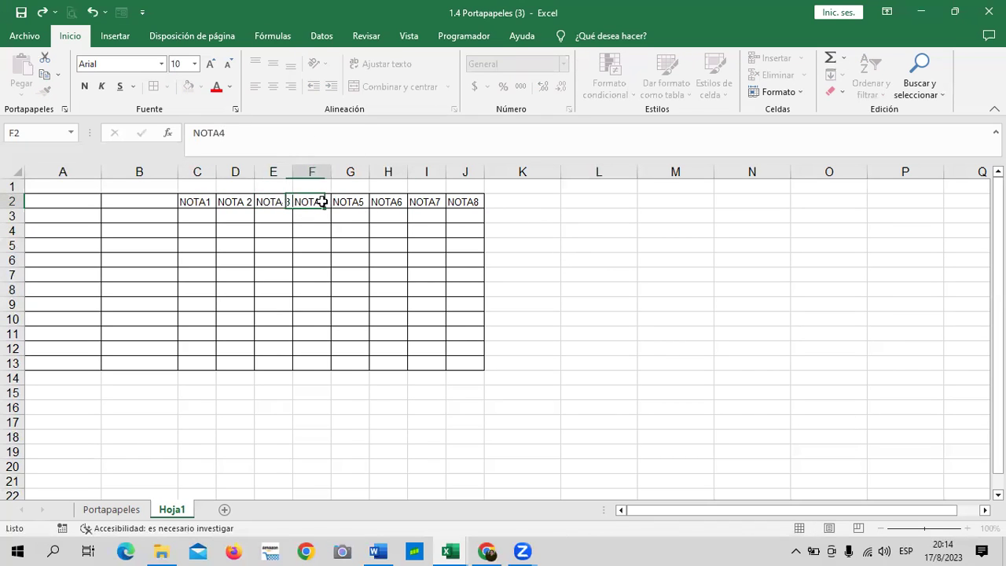
pyautogui.click(220, 132)
pyautogui.click(346, 201)
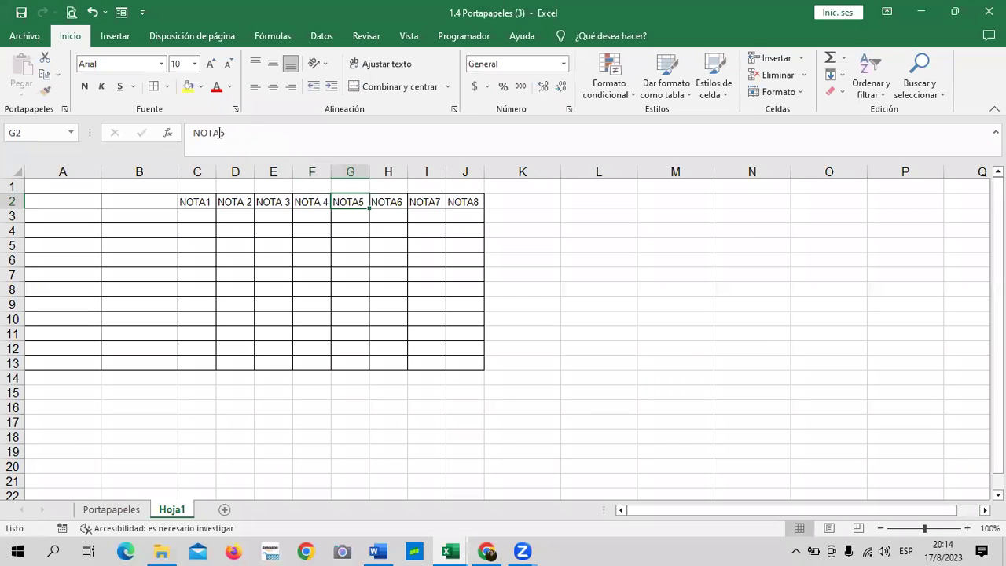
pyautogui.click(221, 133)
pyautogui.click(388, 201)
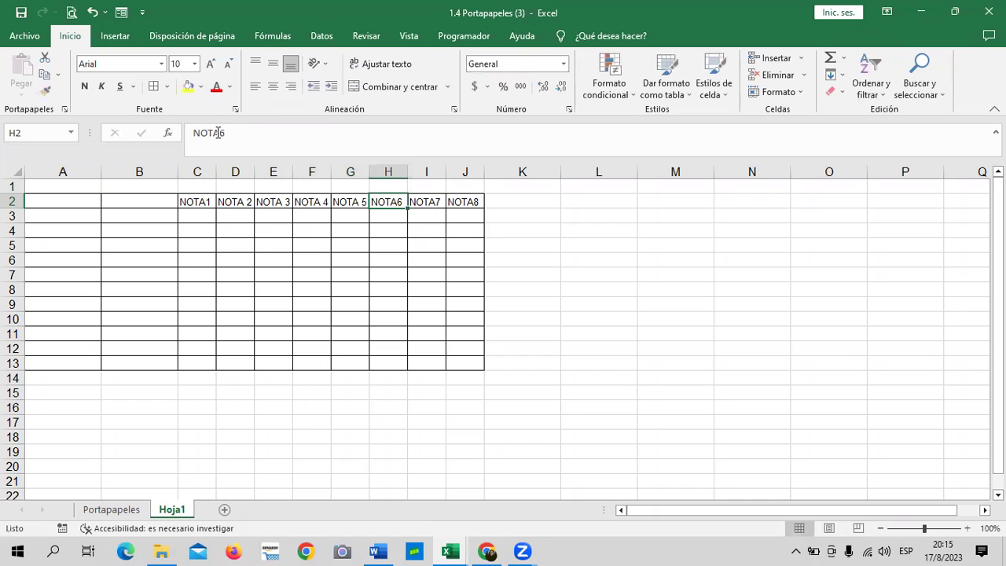
# Step: Edit headings H2–J2 to read NOTA 6, NOTA 7 and NOTA 8
pyautogui.click(220, 133)
pyautogui.click(425, 201)
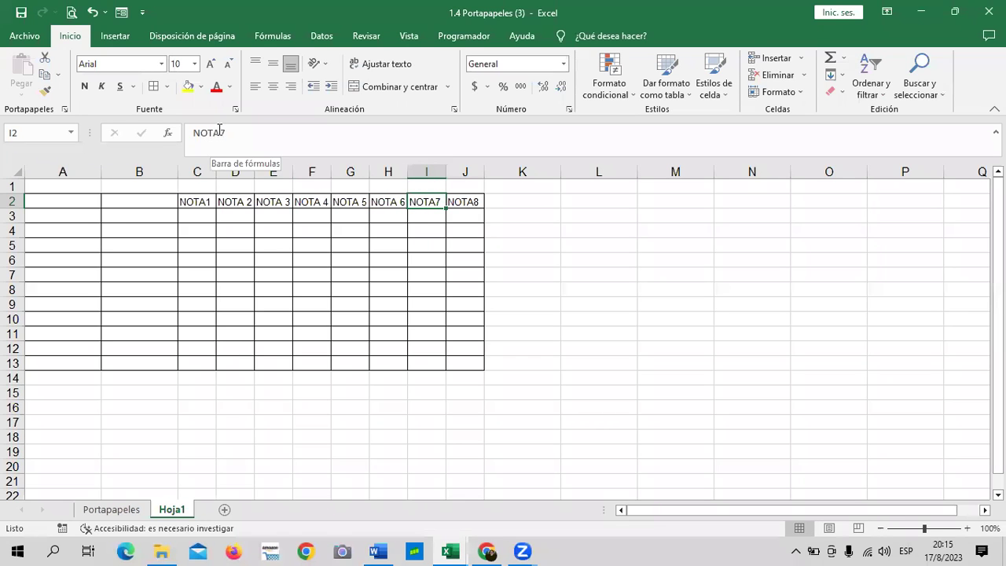
pyautogui.click(220, 133)
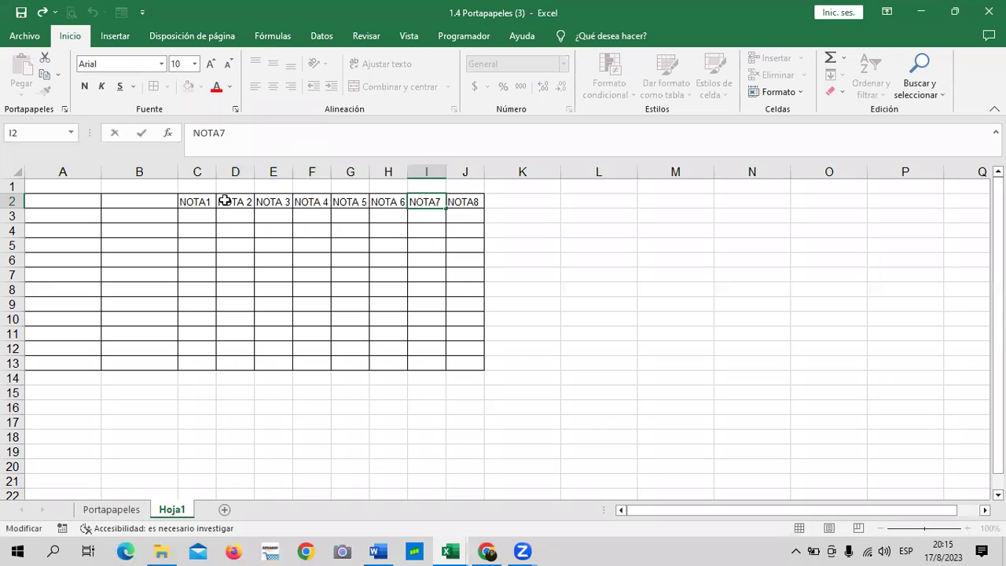
pyautogui.click(471, 203)
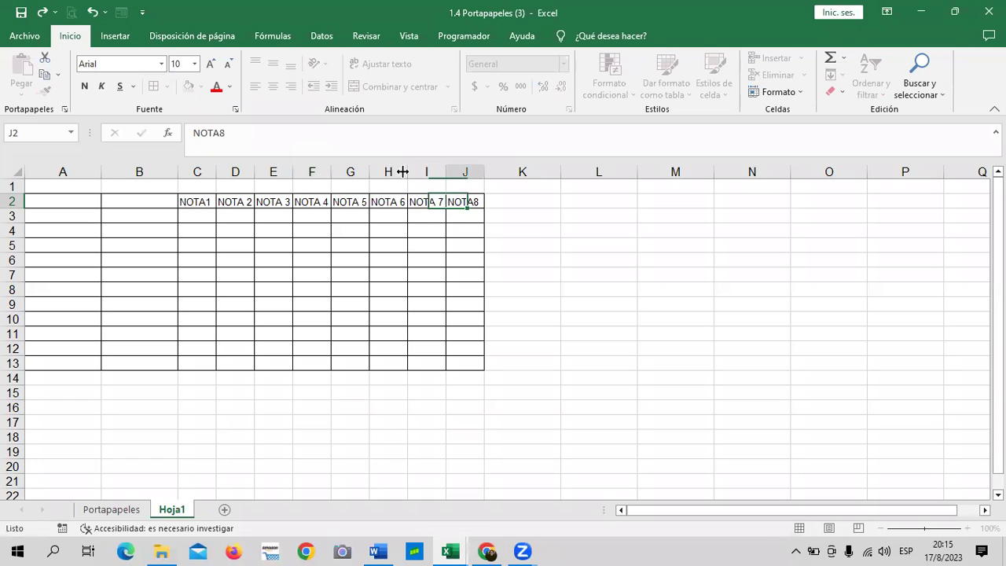
pyautogui.click(221, 132)
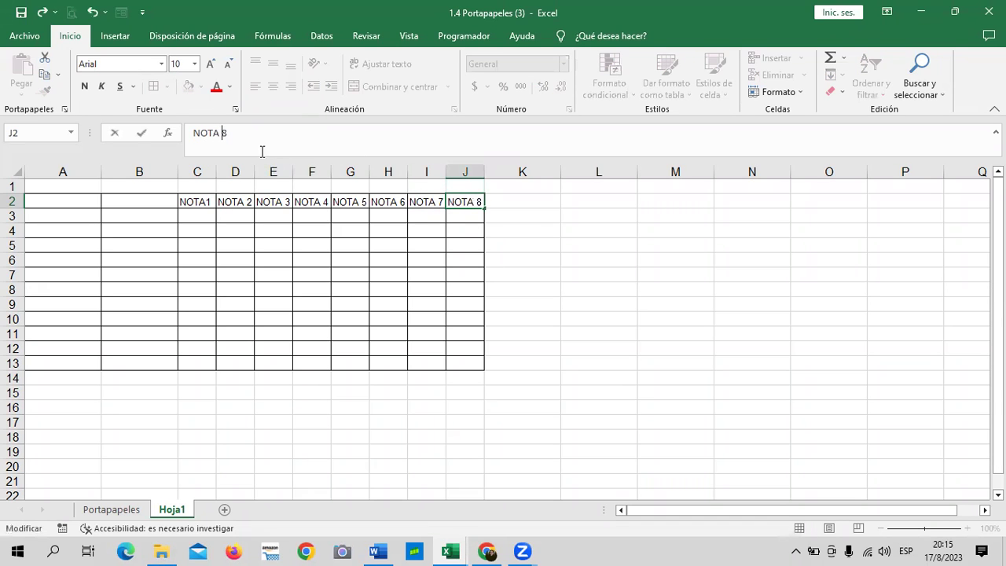
pyautogui.press('Return')
pyautogui.moveTo(586, 334); pyautogui.dragTo(549, 313)
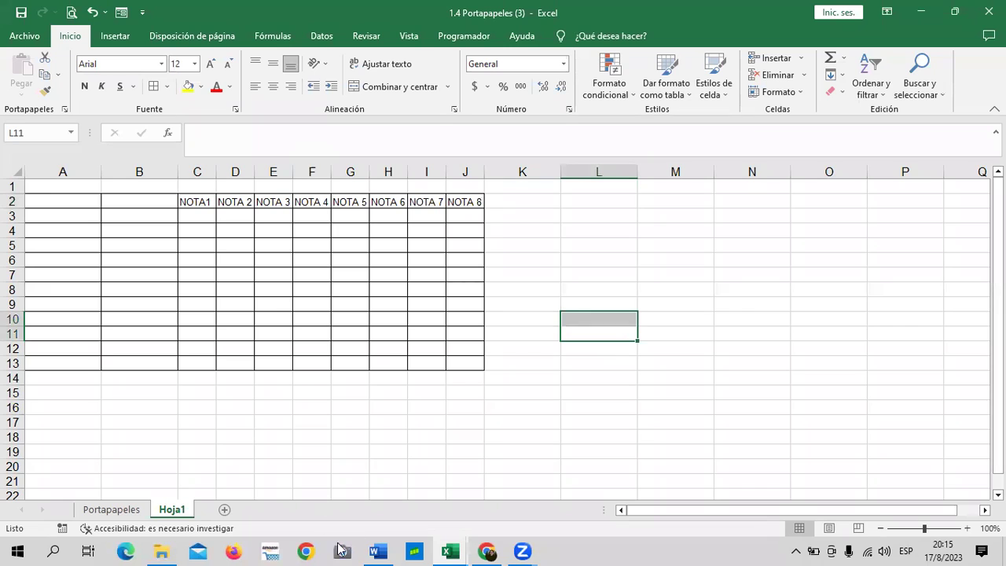
# Step: Add a new sheet Hoja2 and go back to Hoja1
pyautogui.click(225, 511)
pyautogui.click(148, 512)
pyautogui.click(169, 511)
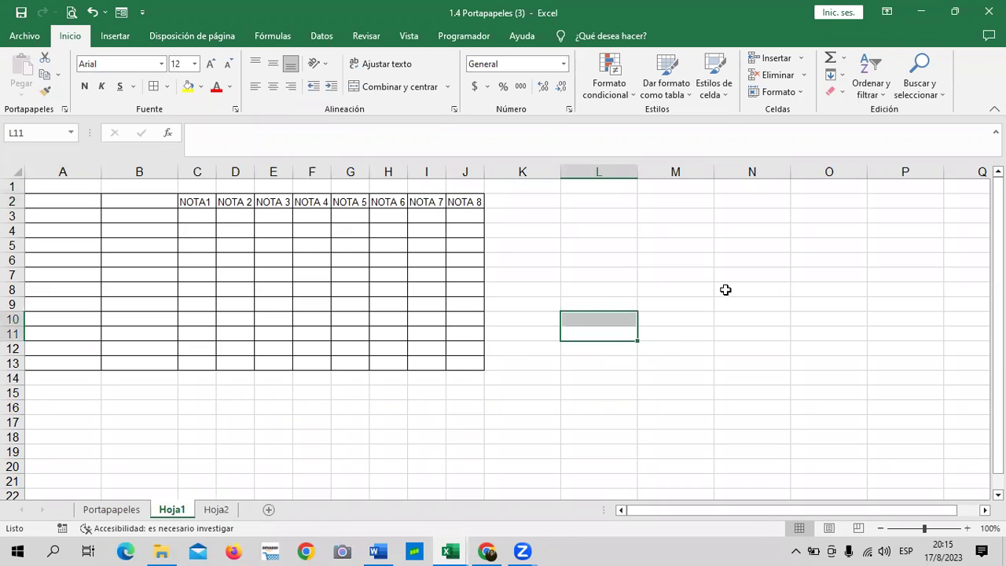
# Step: Copy the NOTA table A2:J13 and bring up paste choices at Hoja2's A2
pyautogui.moveTo(90, 202)
pyautogui.mouseDown()
pyautogui.moveTo(408, 353)
pyautogui.moveTo(469, 364)
pyautogui.mouseUp()
pyautogui.rightClick(366, 258)
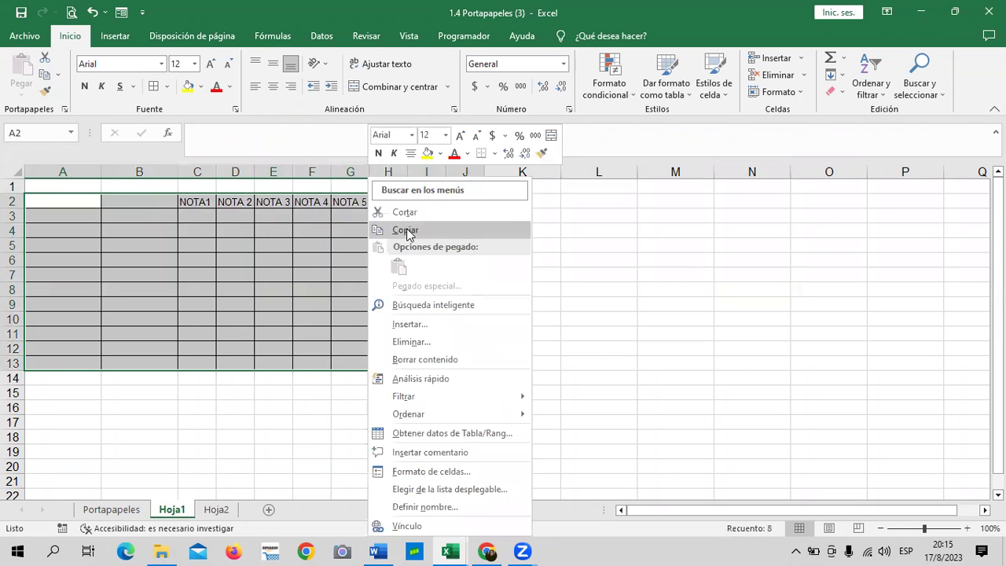
pyautogui.click(406, 232)
pyautogui.click(220, 509)
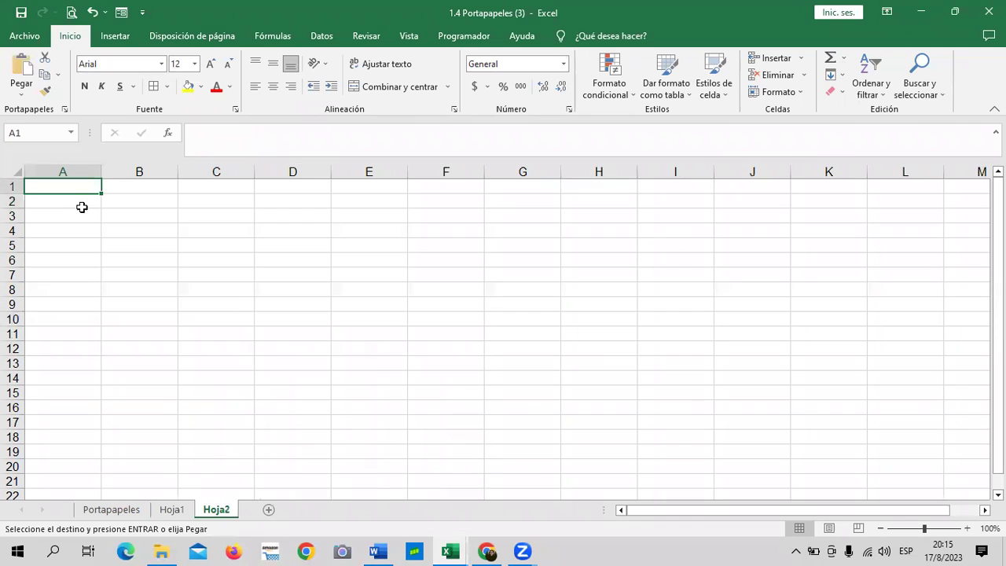
pyautogui.rightClick(86, 204)
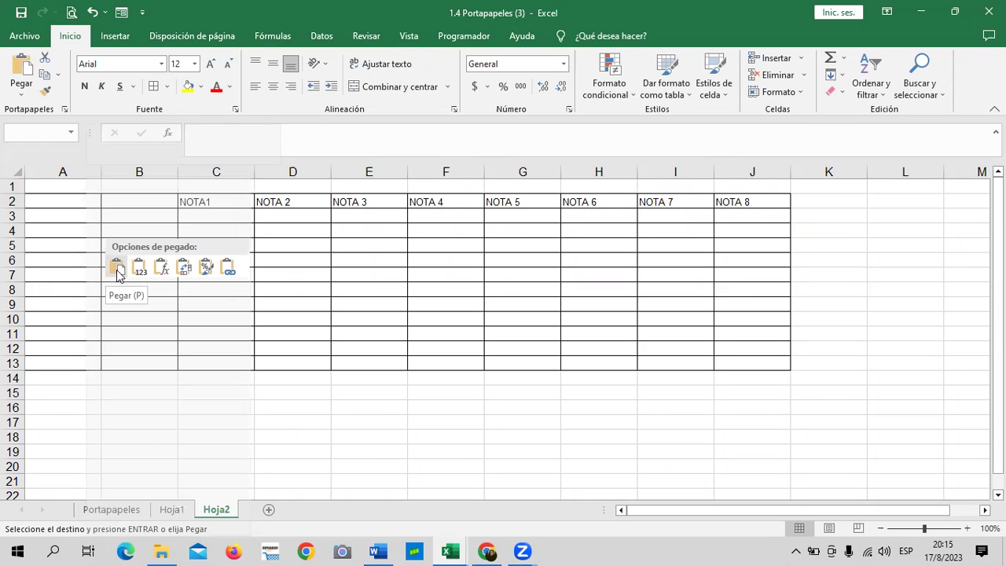
# Step: Paste the NOTA table into Hoja2 normally, check the column widths, then undo
pyautogui.click(115, 268)
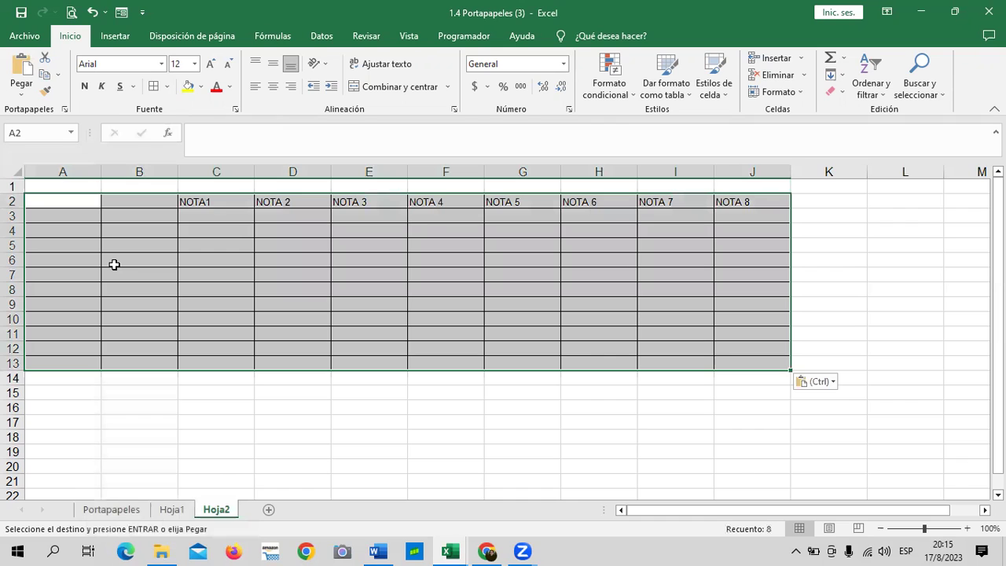
pyautogui.moveTo(247, 171); pyautogui.dragTo(770, 179)
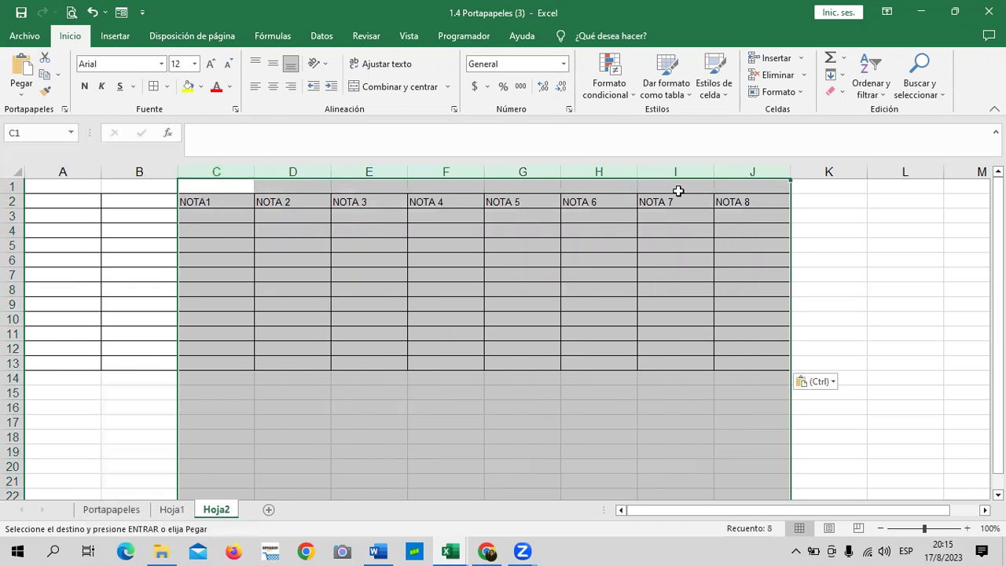
pyautogui.click(835, 291)
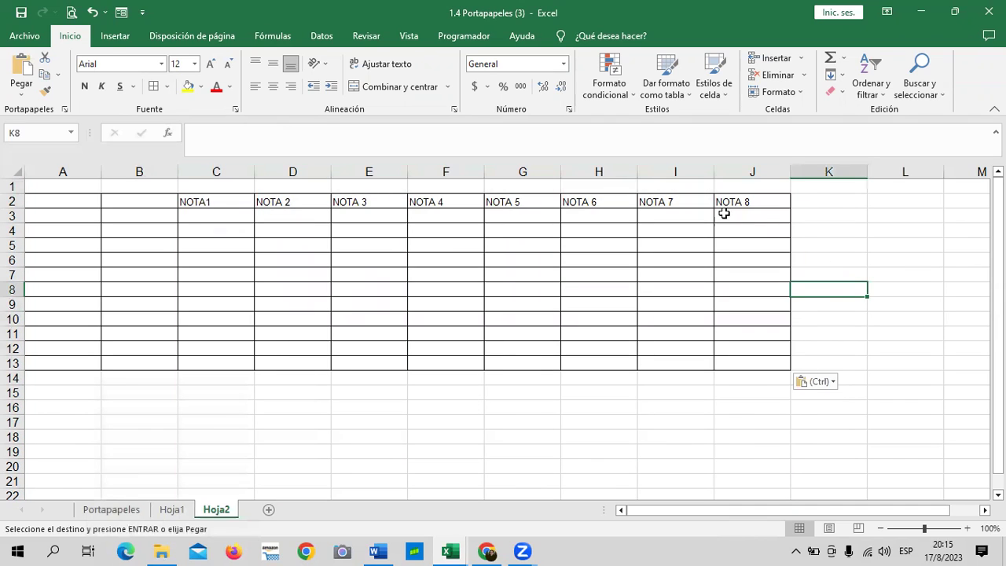
pyautogui.click(94, 11)
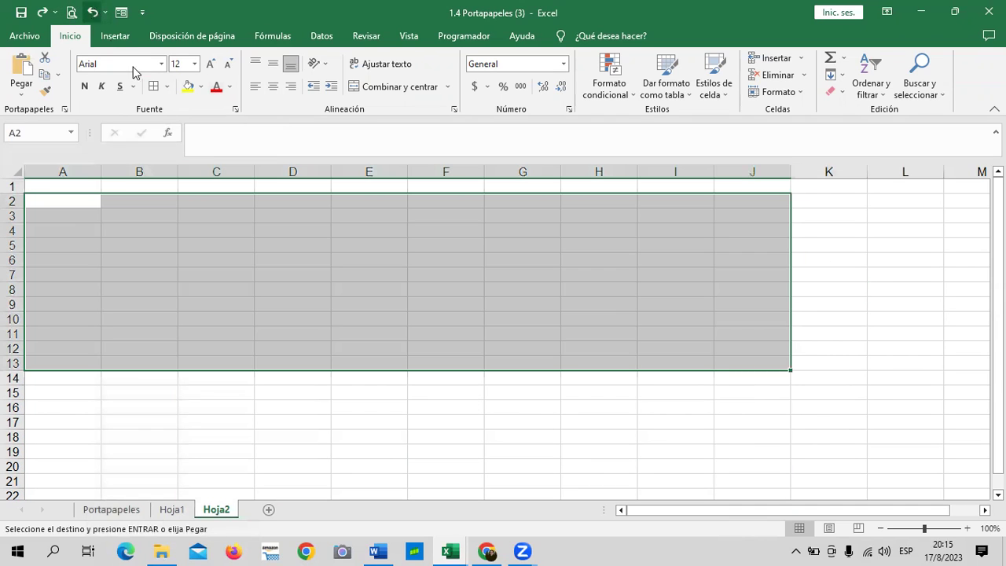
# Step: Re-paste at A2 with Mantener ancho de columnas de origen, then return to Hoja1
pyautogui.rightClick(81, 205)
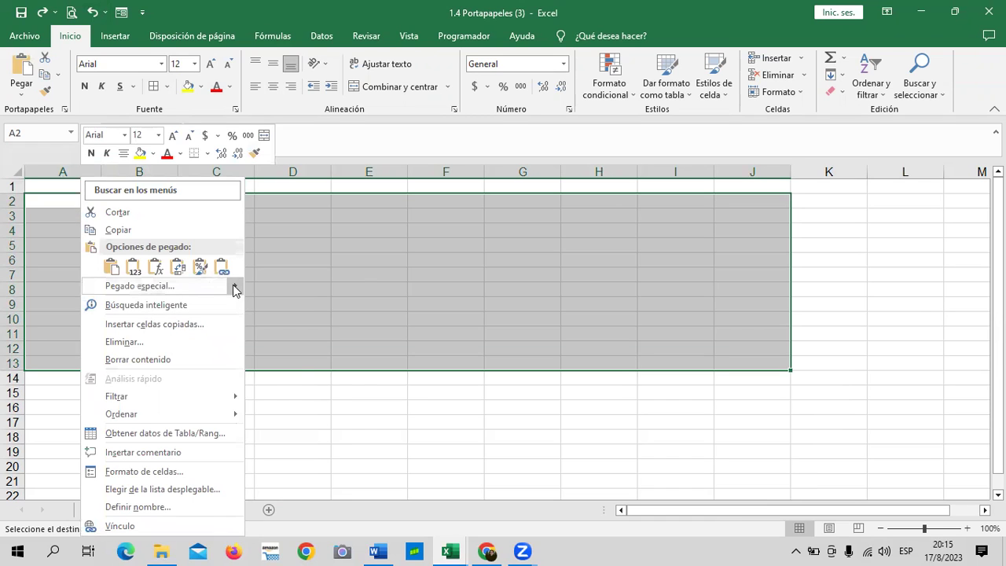
pyautogui.moveTo(236, 287)
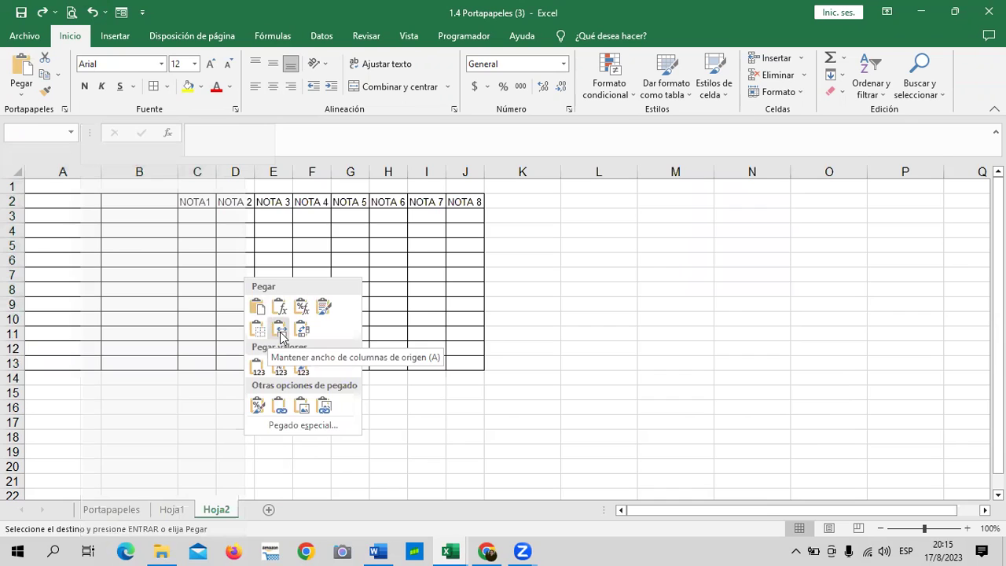
pyautogui.click(281, 337)
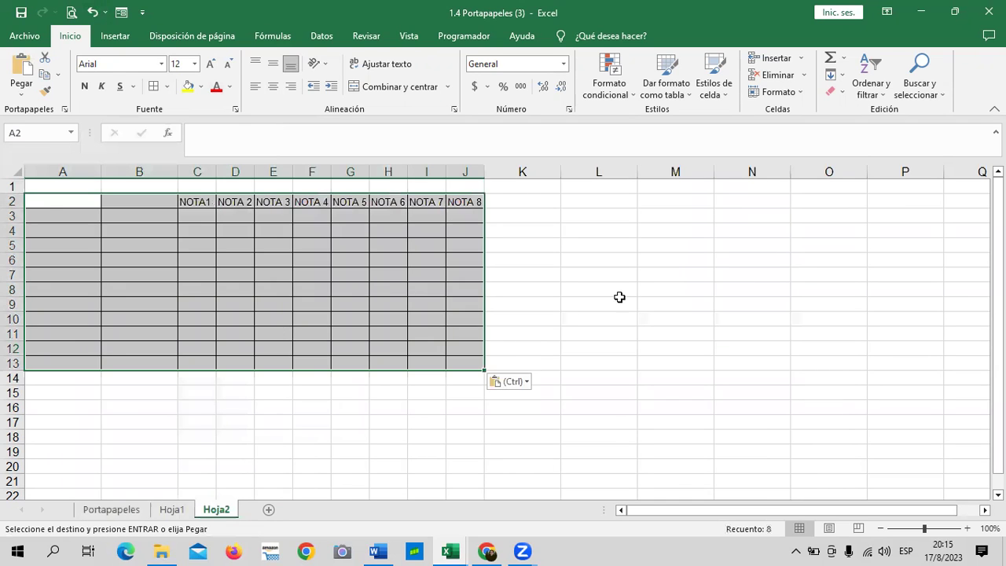
pyautogui.click(620, 296)
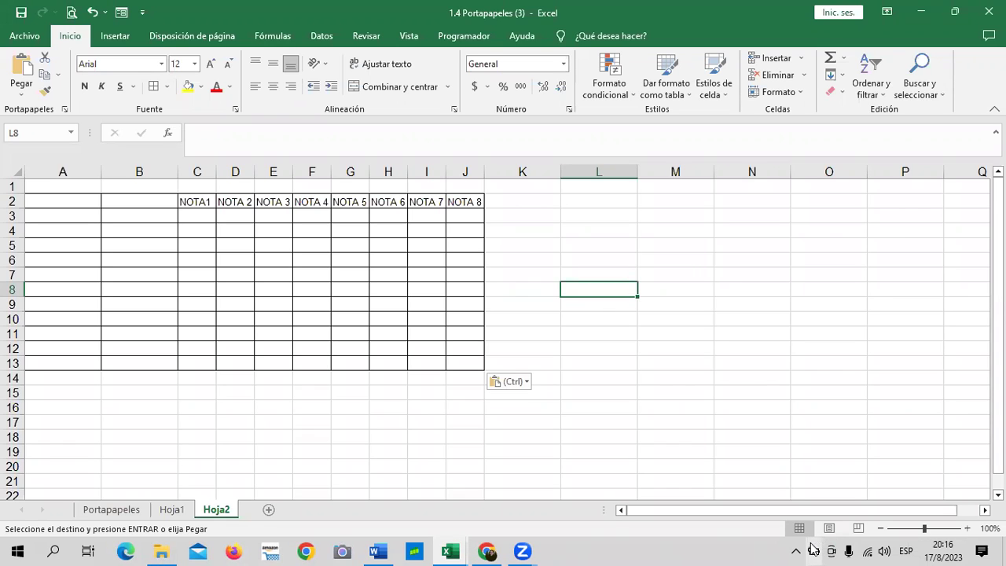
pyautogui.click(522, 383)
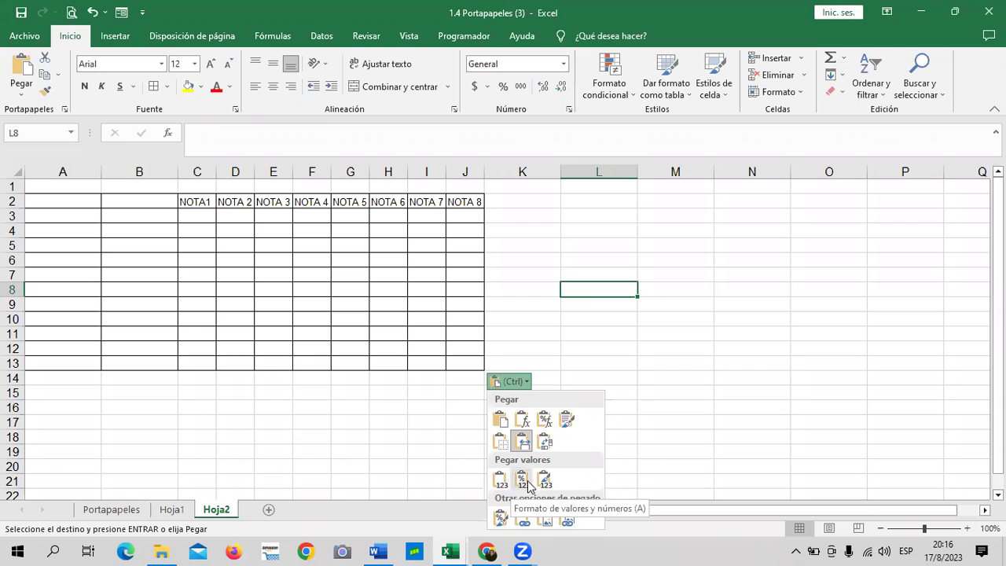
pyautogui.click(542, 237)
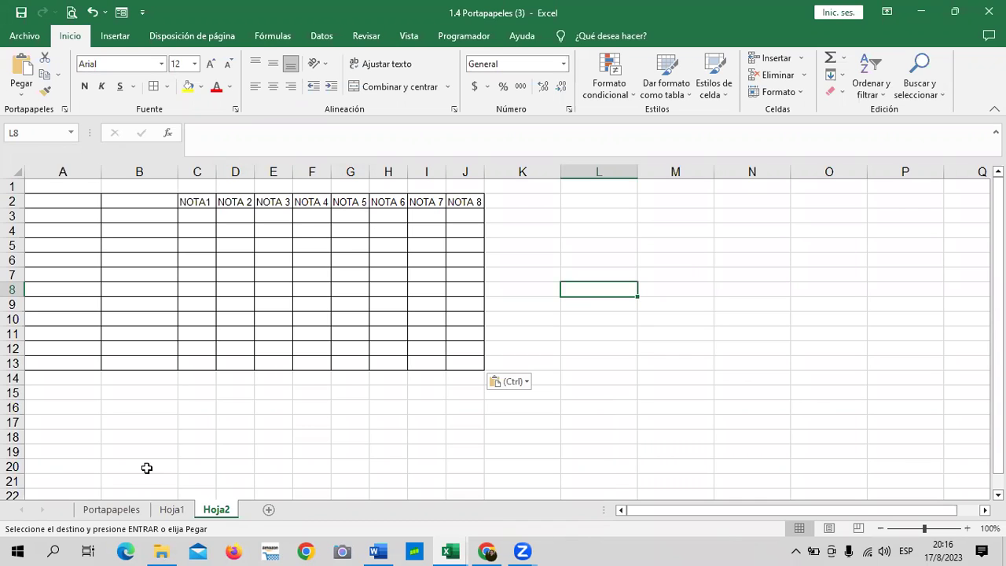
pyautogui.click(173, 510)
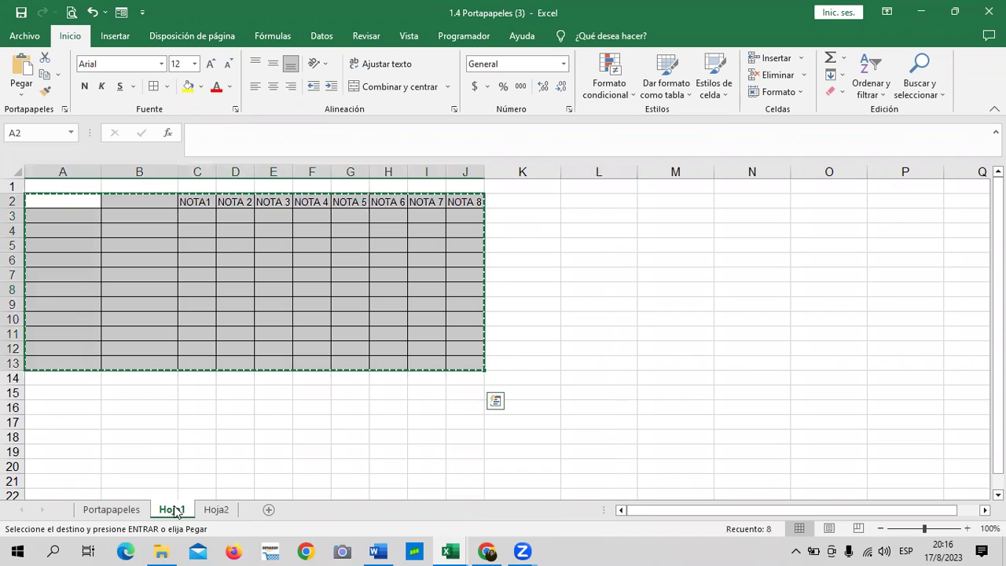
# Step: Return to the Portapapeles sheet and check the Fill Color choices for yellow cell G21
pyautogui.press('Escape')
pyautogui.click(126, 511)
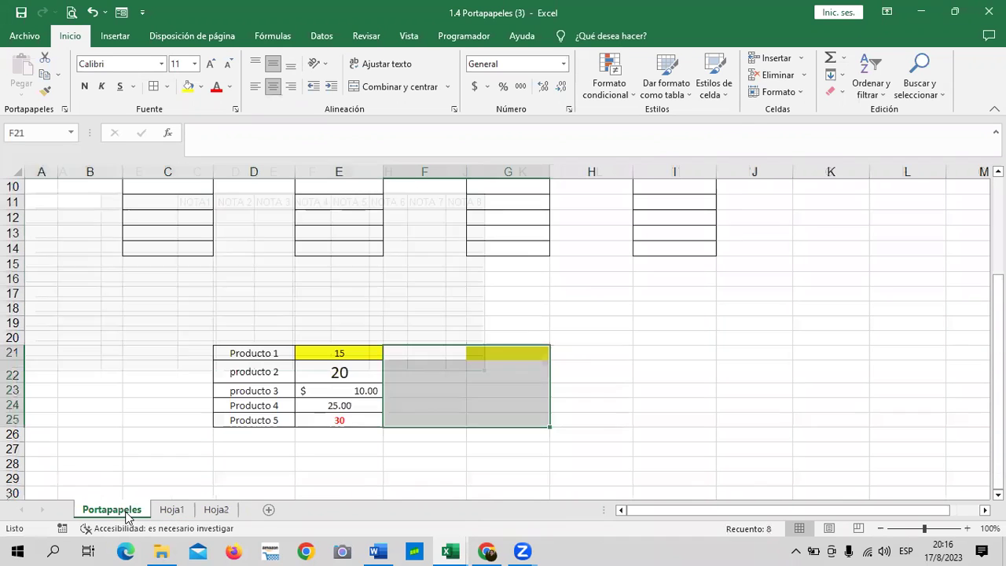
pyautogui.click(610, 339)
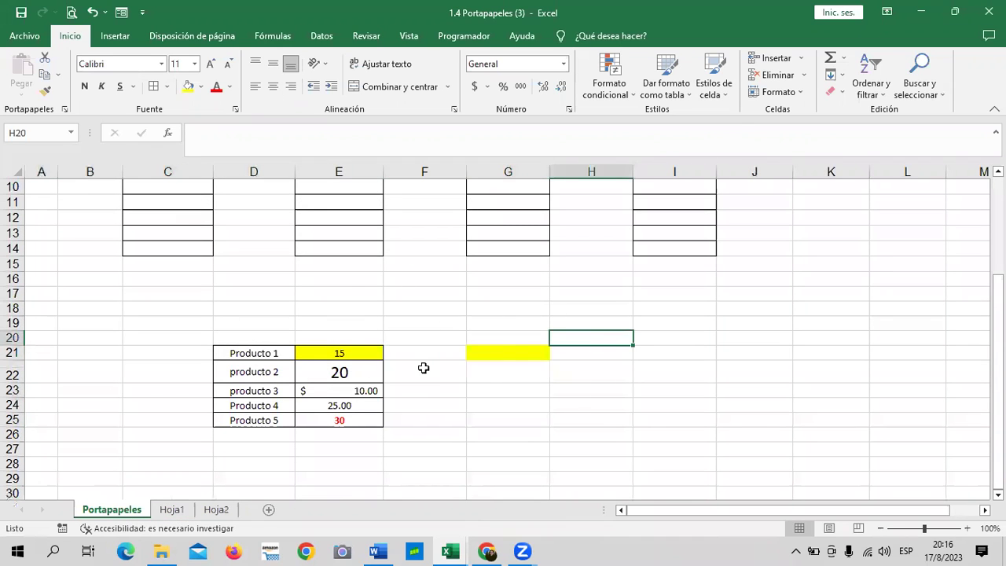
pyautogui.click(518, 356)
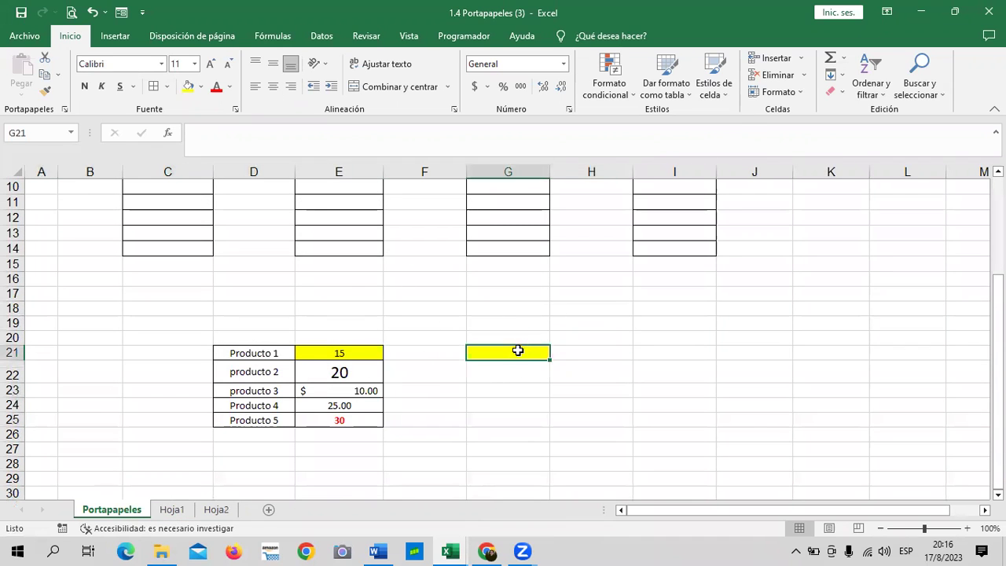
pyautogui.click(200, 88)
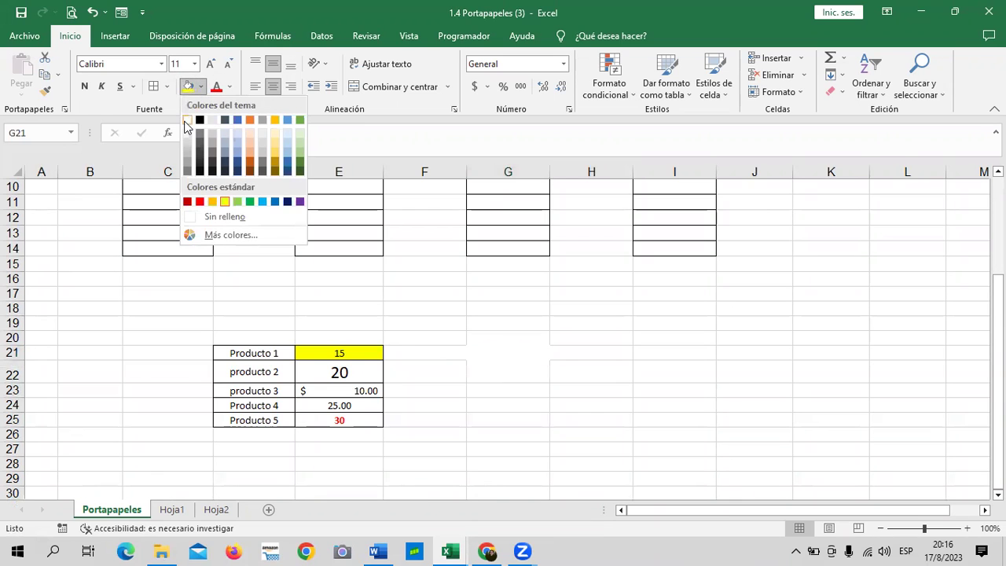
pyautogui.click(630, 385)
# Step: Apply the Normal 2 cell style to G20:G24, clearing G21's yellow fill
pyautogui.moveTo(504, 335); pyautogui.dragTo(510, 406)
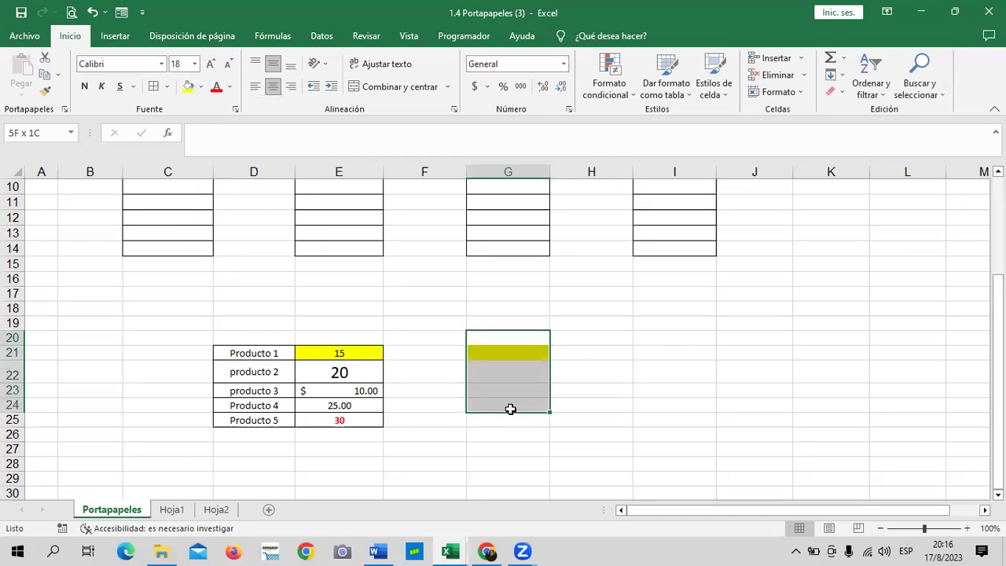
pyautogui.click(713, 82)
pyautogui.click(584, 128)
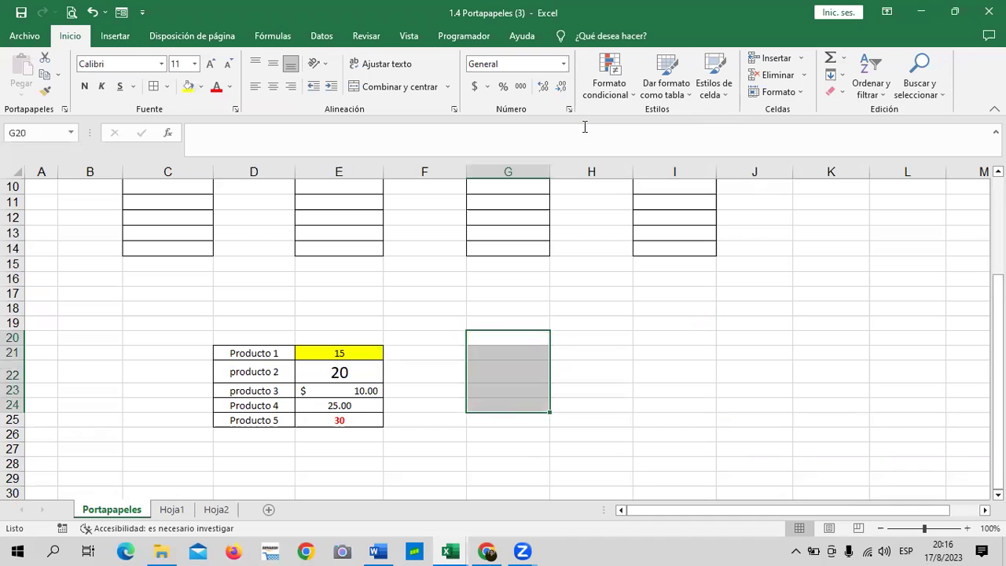
pyautogui.click(634, 360)
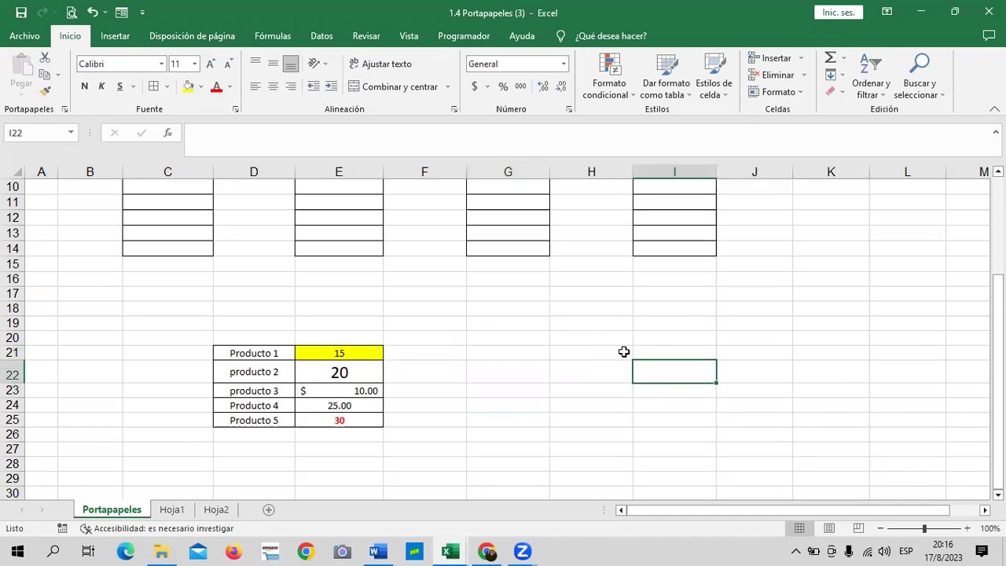
# Step: Copy the product table D21:E25 and paste it transposed at G21
pyautogui.moveTo(271, 356)
pyautogui.mouseDown()
pyautogui.moveTo(343, 433)
pyautogui.moveTo(350, 421)
pyautogui.mouseUp()
pyautogui.rightClick(321, 376)
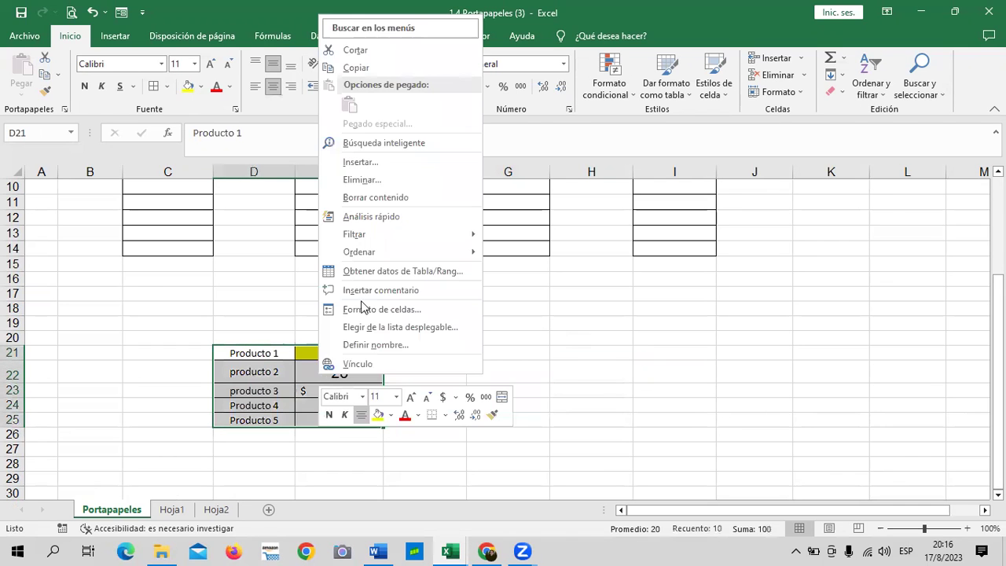
pyautogui.click(370, 67)
pyautogui.rightClick(503, 362)
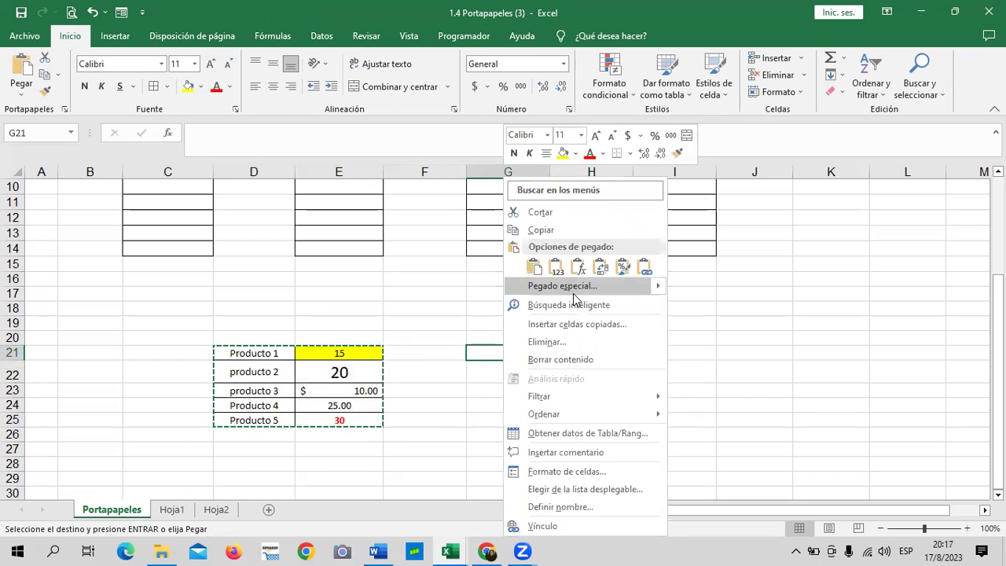
pyautogui.scroll(3, 734, 360)
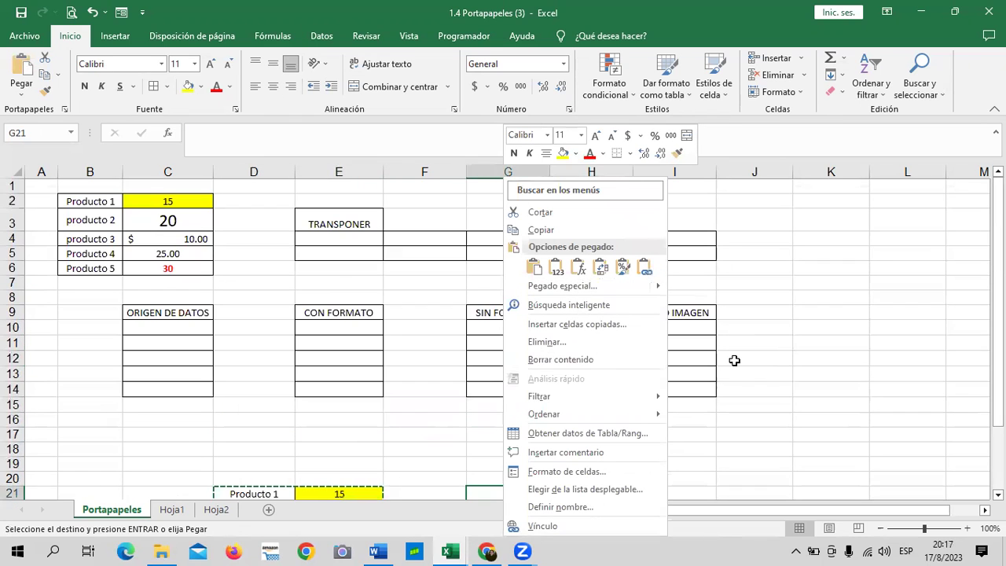
pyautogui.scroll(-2, 696, 391)
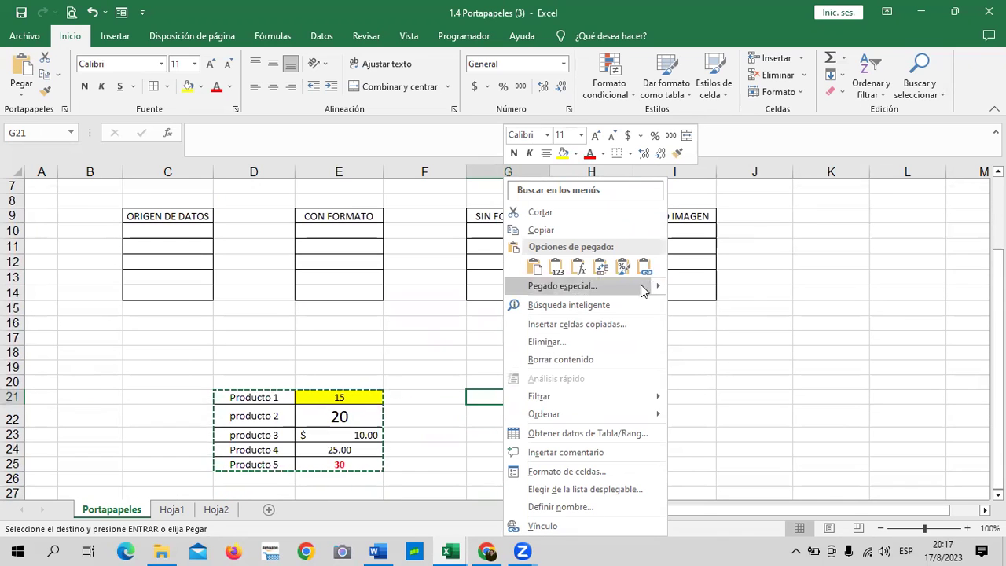
pyautogui.click(601, 268)
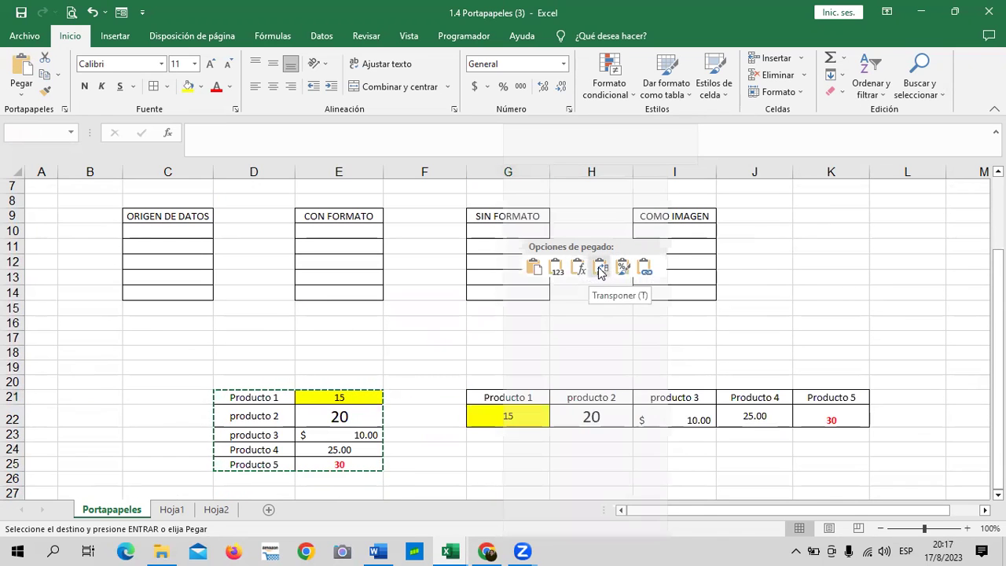
pyautogui.click(601, 268)
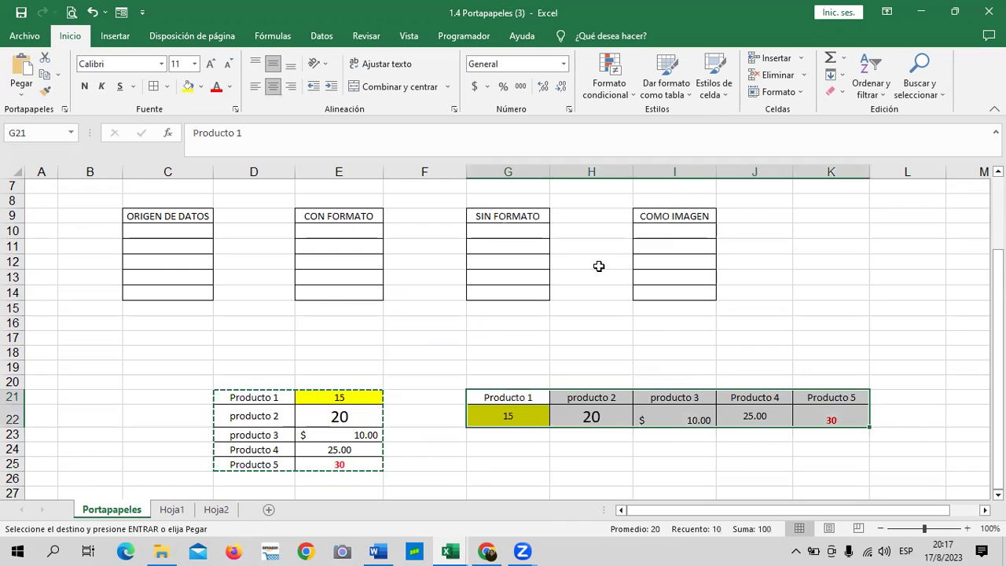
pyautogui.press('Escape')
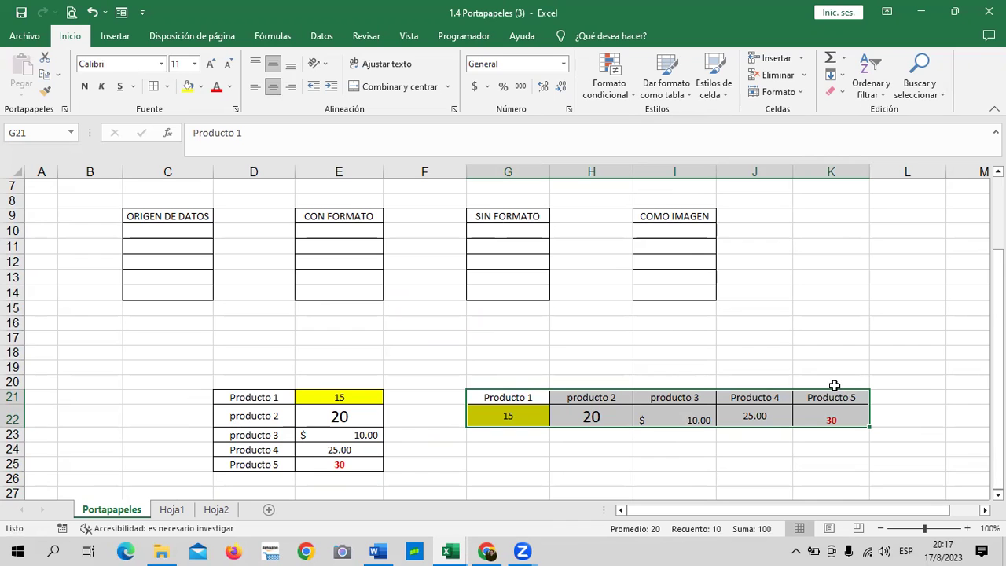
# Step: Select the transposed product data in G21:K22
pyautogui.scroll(-2, 635, 472)
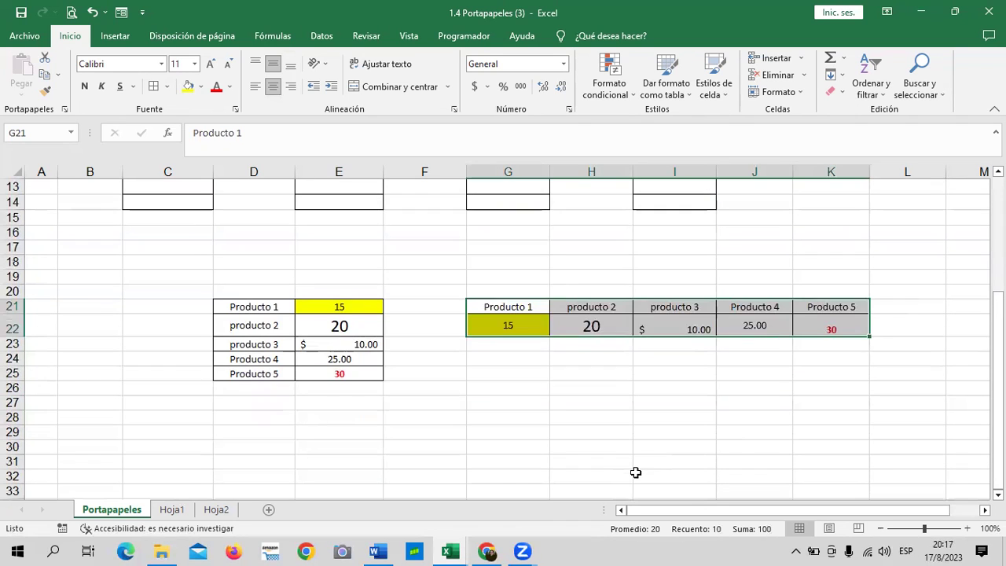
pyautogui.click(569, 416)
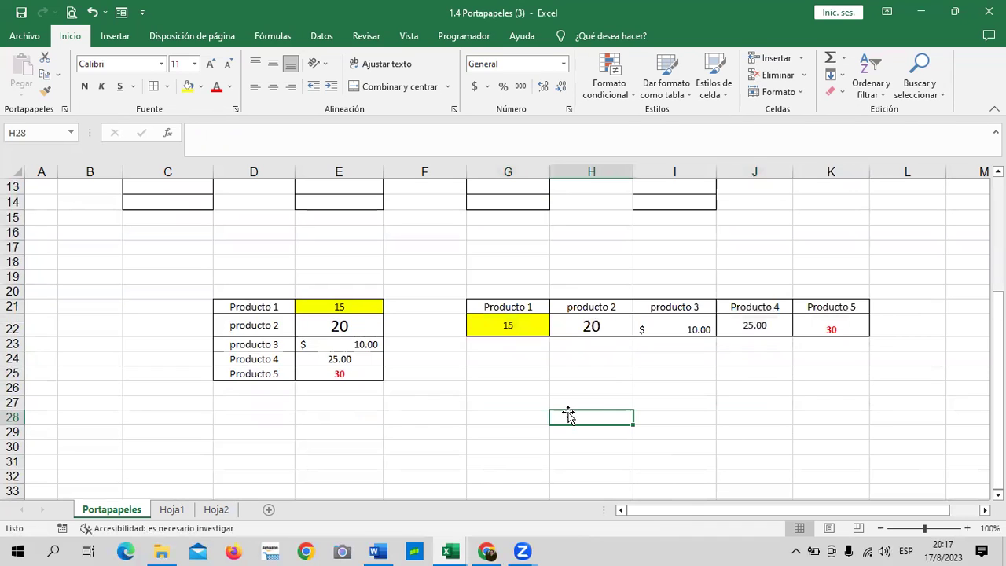
pyautogui.click(520, 306)
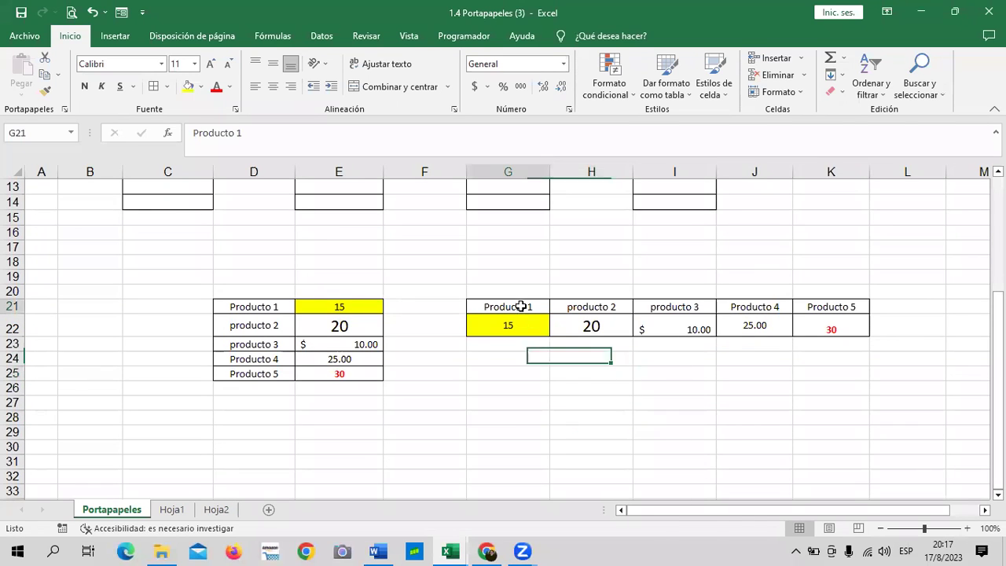
pyautogui.moveTo(520, 306); pyautogui.dragTo(826, 322)
# Step: Copy G21:K22 and paste it transposed back into a vertical list at D29
pyautogui.rightClick(823, 321)
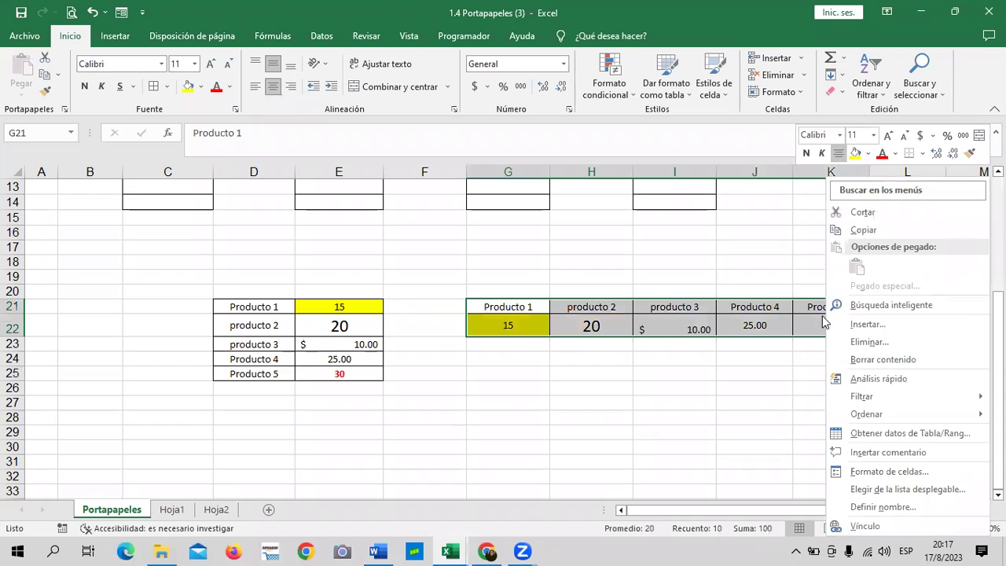
pyautogui.click(860, 230)
pyautogui.click(246, 435)
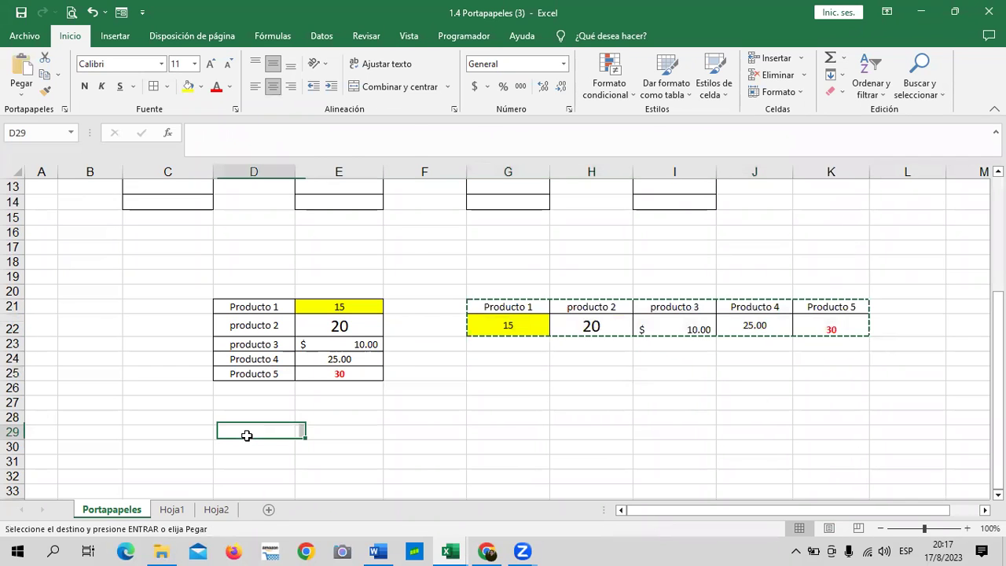
pyautogui.rightClick(246, 435)
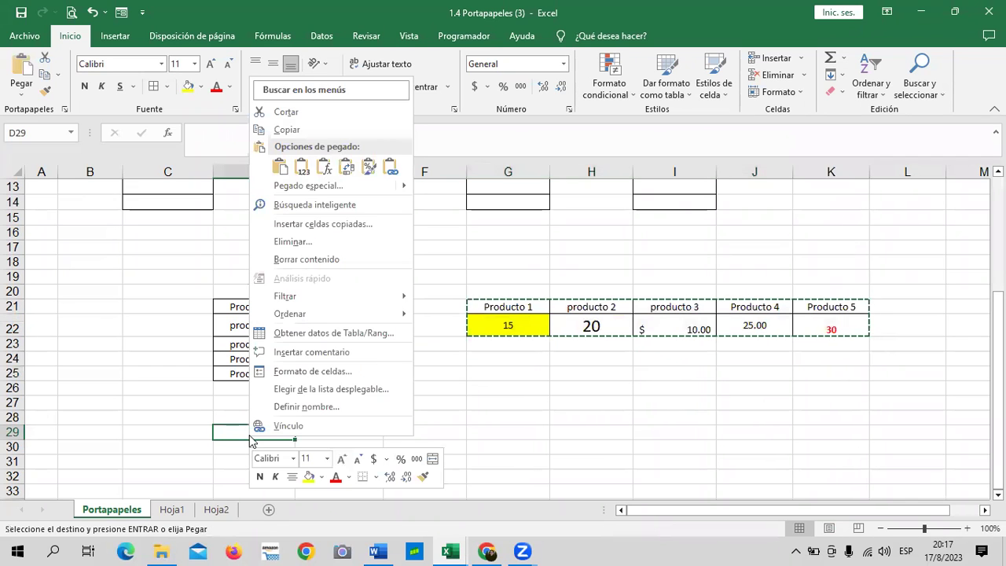
pyautogui.click(347, 166)
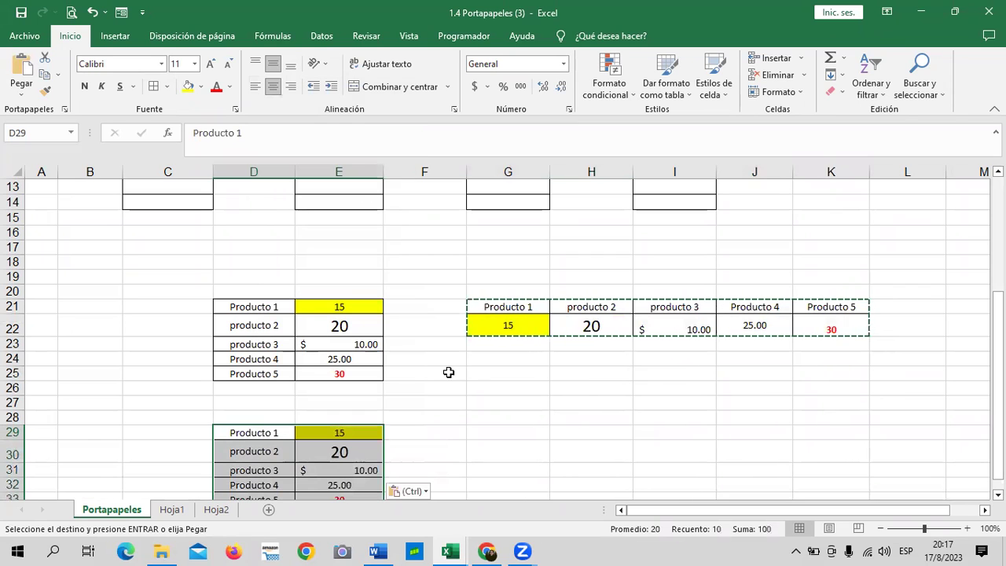
pyautogui.press('Escape')
pyautogui.click(555, 414)
# Step: Inspect the values and number formats in E22, I22, J22 and E30
pyautogui.click(338, 327)
pyautogui.click(684, 317)
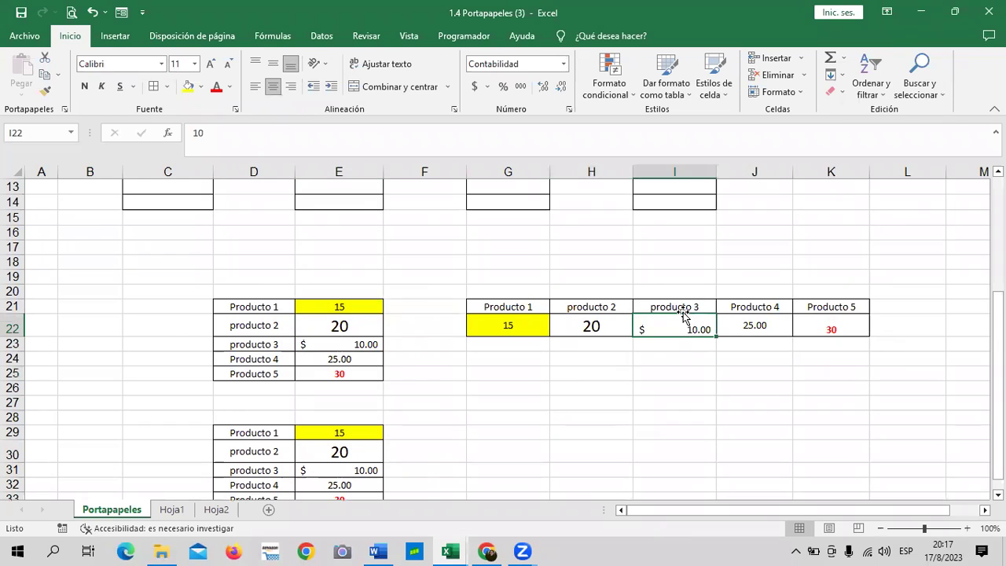
pyautogui.click(750, 325)
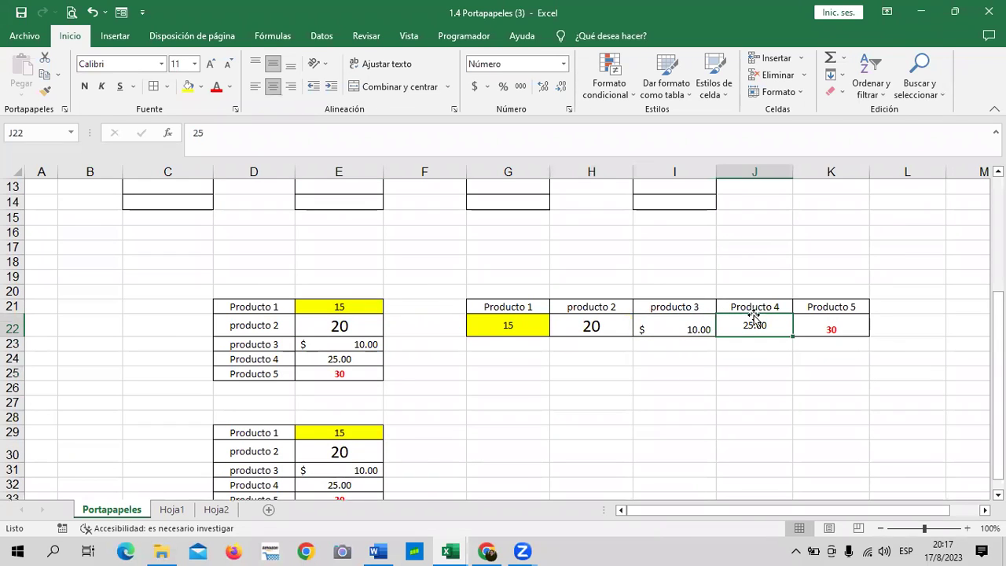
pyautogui.click(332, 449)
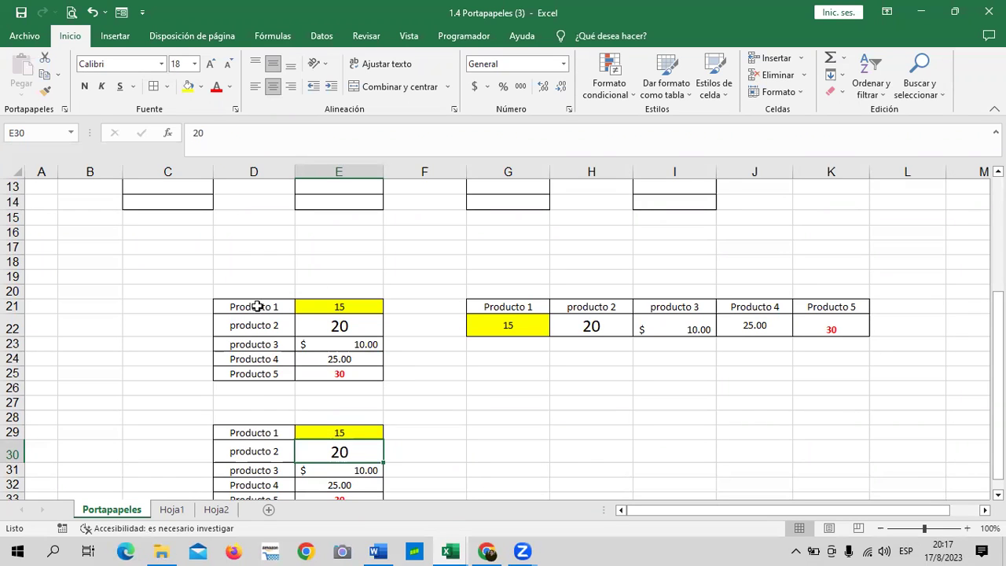
# Step: Copy producto 2 from D22 and paste it into H24
pyautogui.click(271, 324)
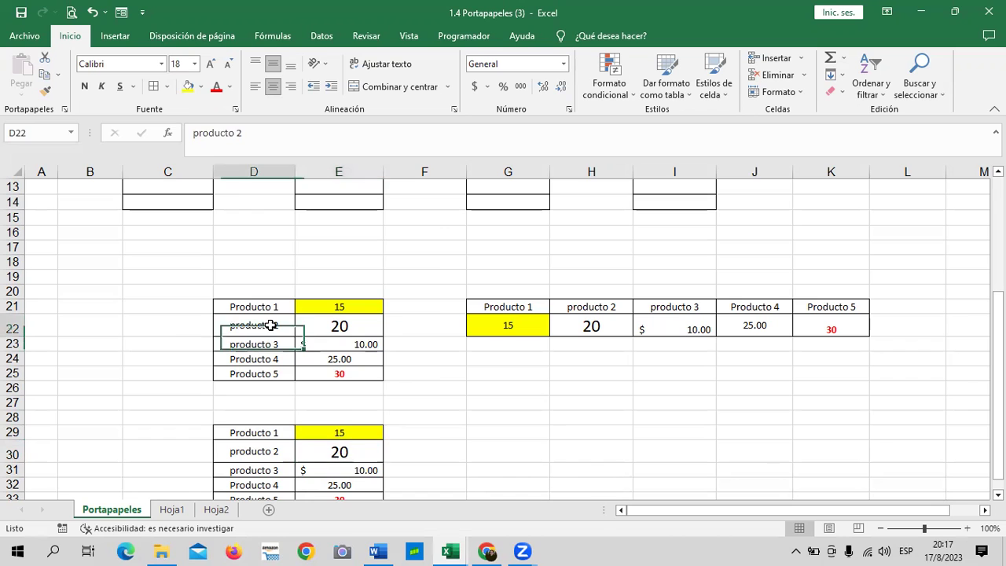
pyautogui.rightClick(270, 324)
pyautogui.click(332, 233)
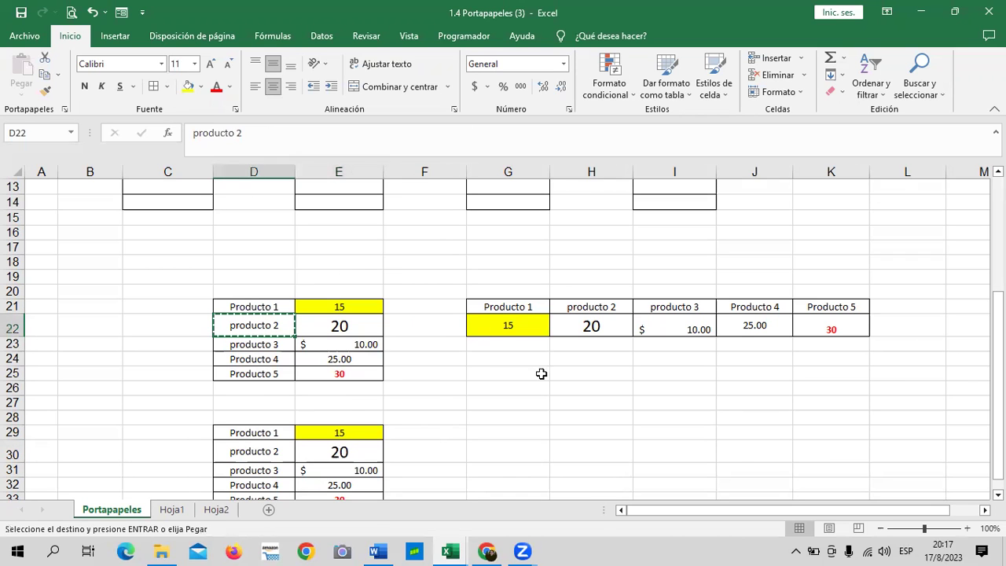
pyautogui.click(579, 357)
pyautogui.hotkey('ctrl', 'v')
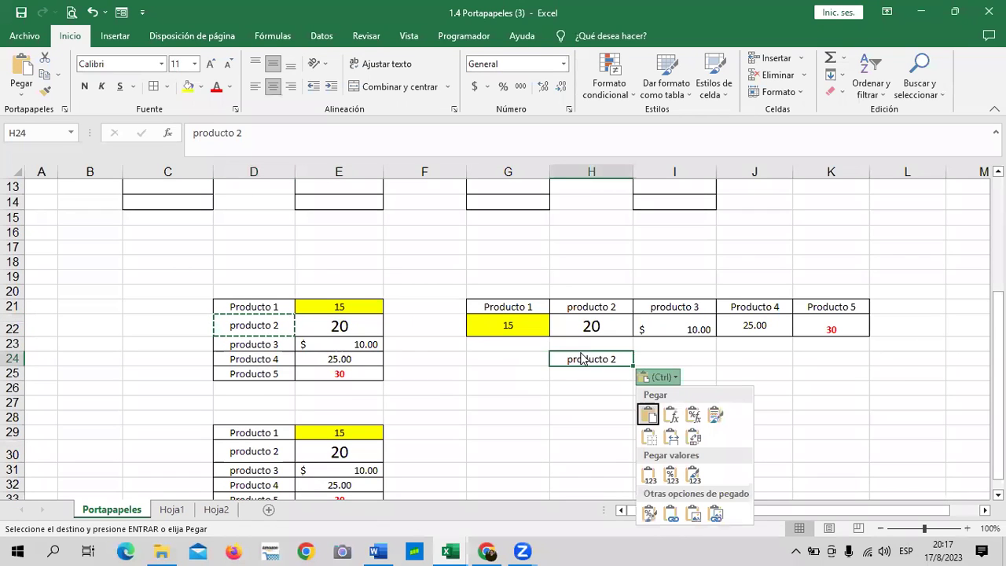
pyautogui.click(280, 305)
# Step: Copy Producto 1 from D21 and paste it into G24
pyautogui.click(275, 310)
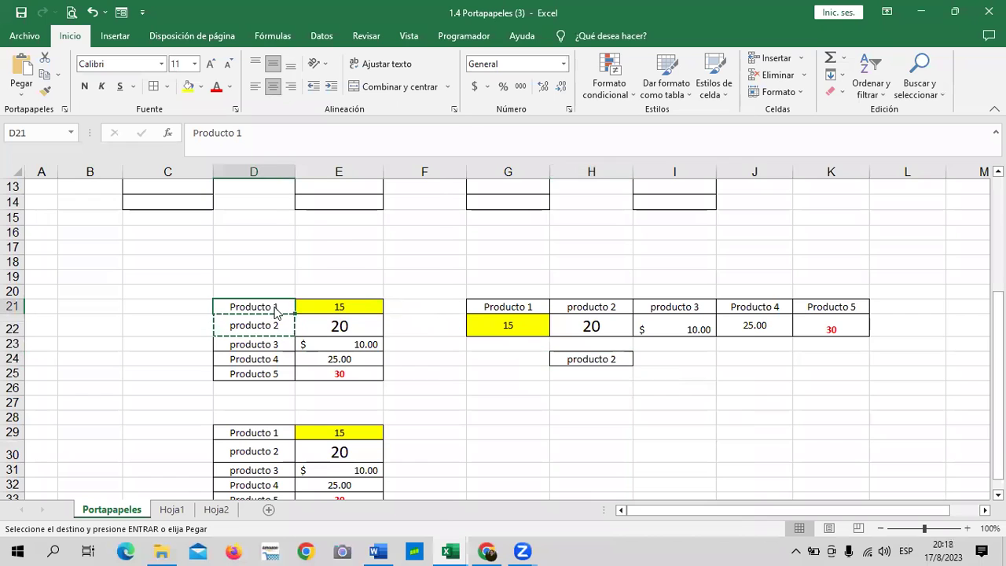
pyautogui.rightClick(275, 310)
pyautogui.click(321, 228)
pyautogui.click(533, 357)
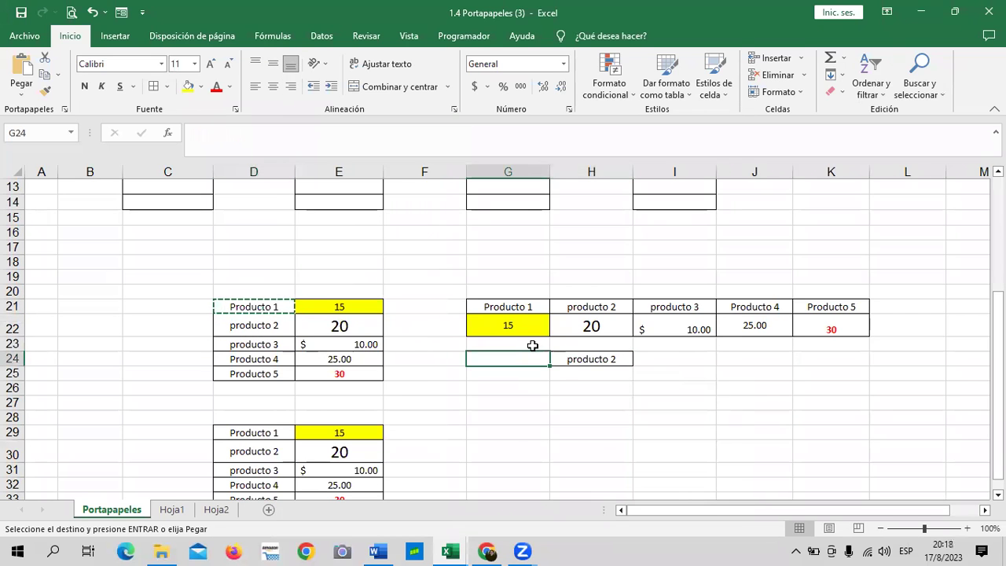
pyautogui.hotkey('ctrl', 'v')
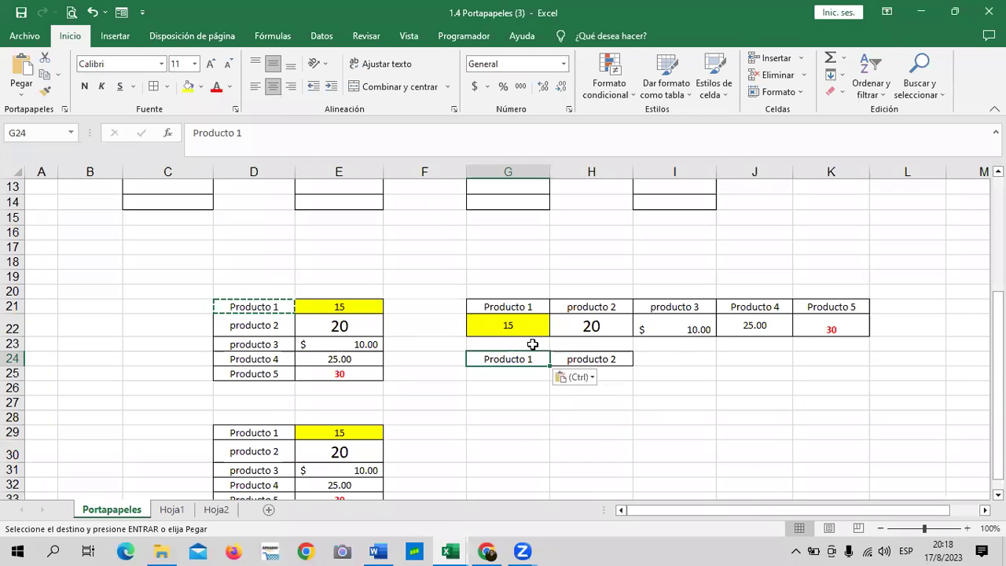
pyautogui.press('Escape')
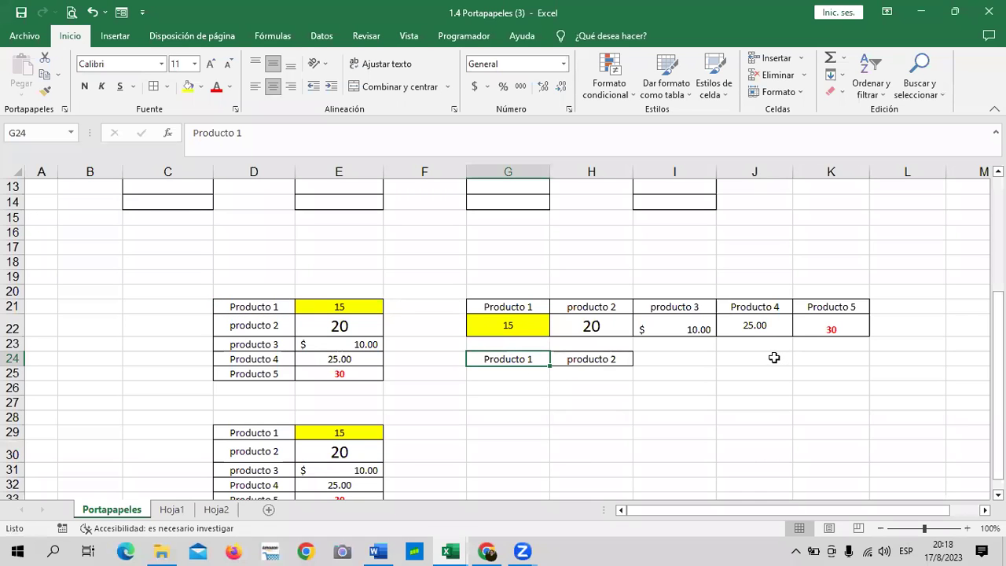
# Step: Clear the contents of C20:K34 and apply the Normal 2 cell style to it
pyautogui.scroll(4, 667, 348)
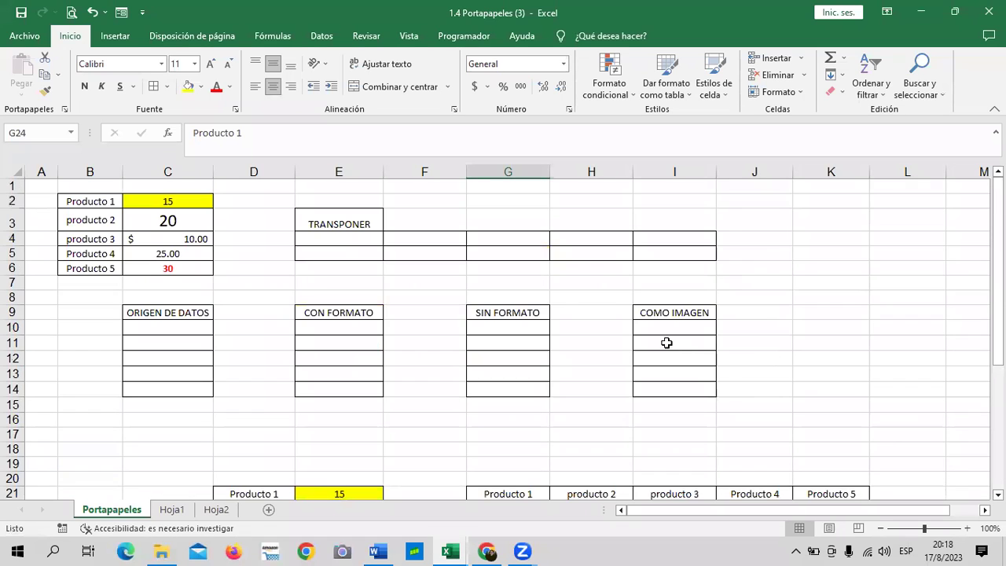
pyautogui.scroll(-3, 666, 341)
pyautogui.scroll(-2, 667, 342)
pyautogui.moveTo(211, 243)
pyautogui.mouseDown()
pyautogui.moveTo(575, 443)
pyautogui.moveTo(848, 460)
pyautogui.mouseUp()
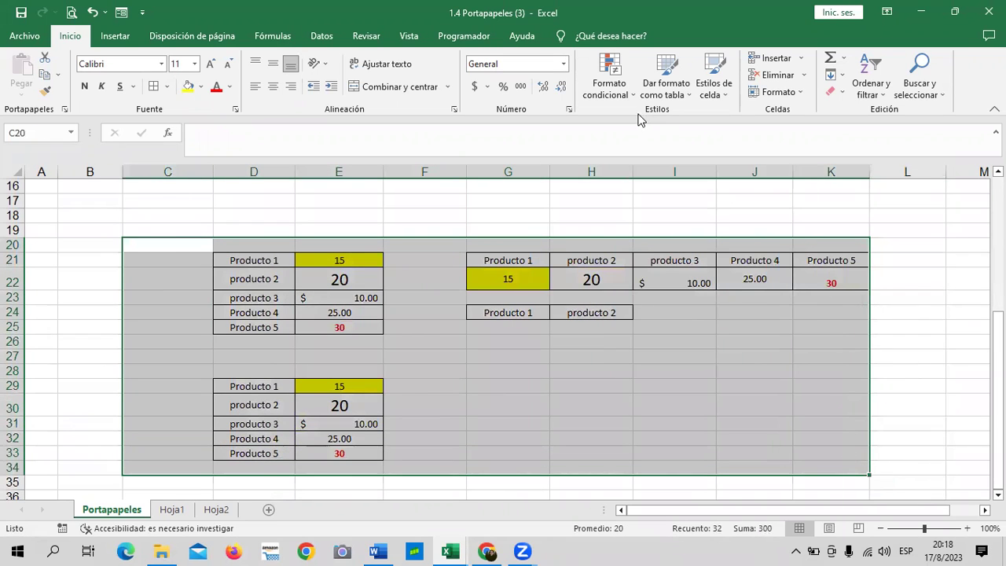
pyautogui.press('Delete')
pyautogui.click(726, 98)
pyautogui.click(580, 126)
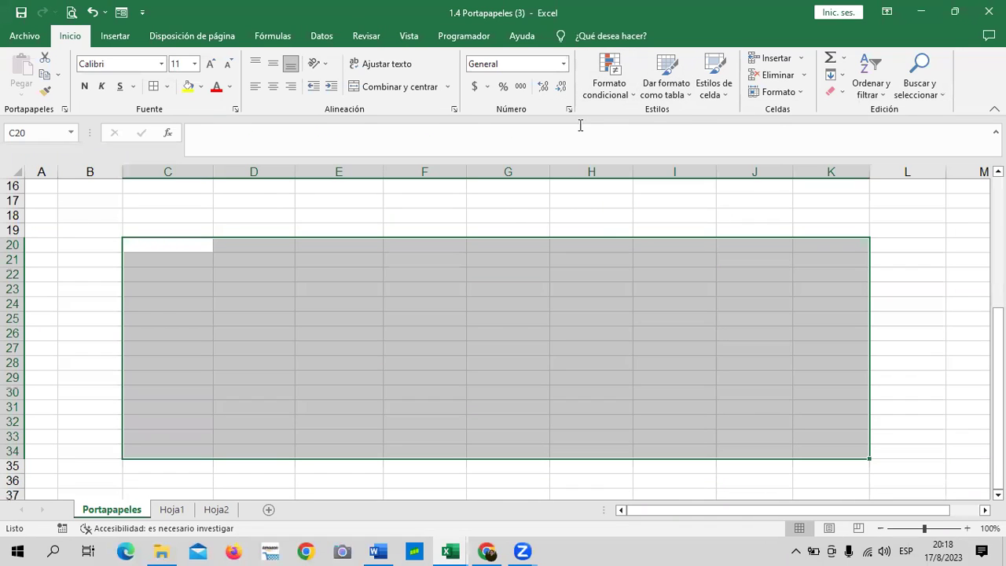
pyautogui.click(506, 330)
pyautogui.scroll(4, 256, 309)
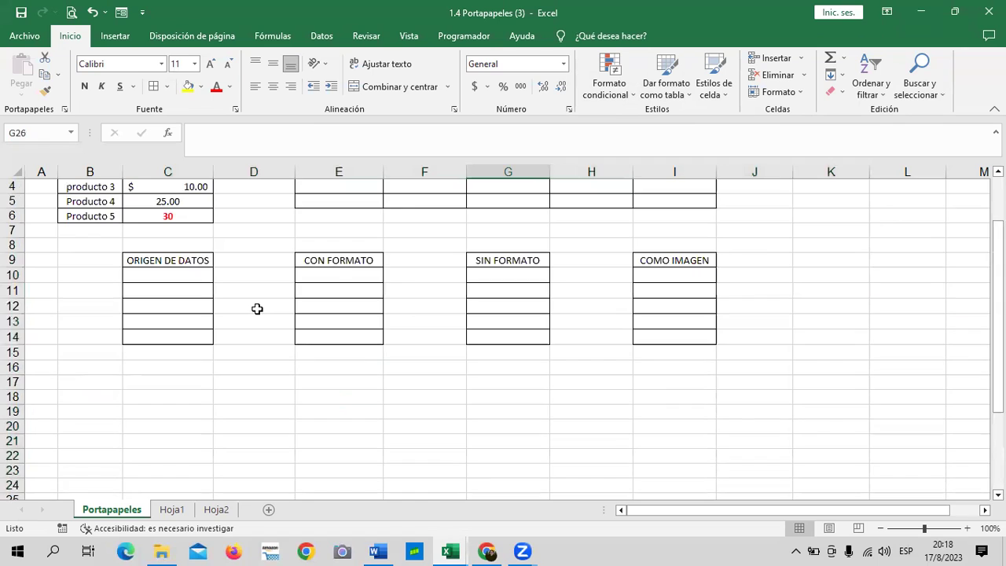
pyautogui.scroll(1, 257, 309)
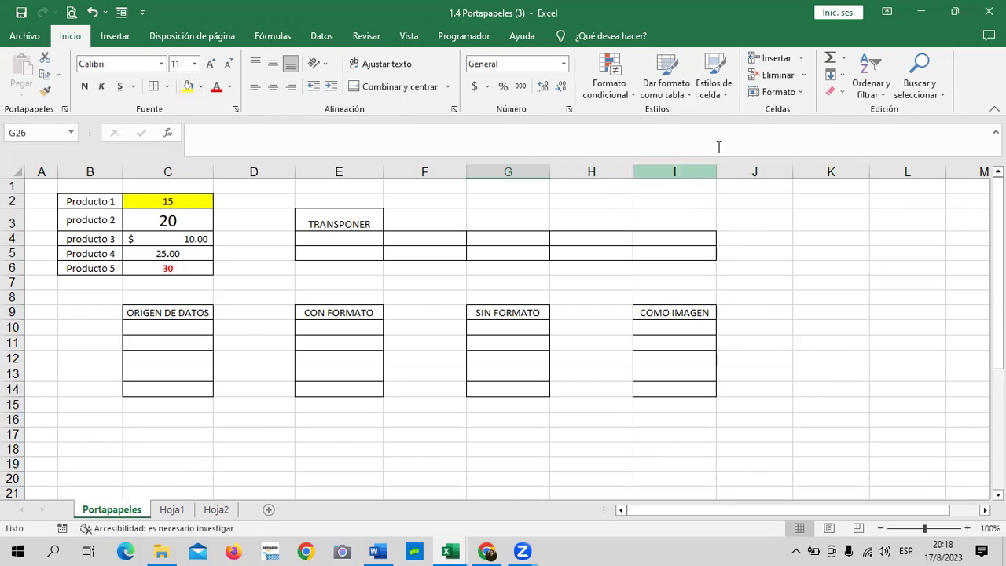
# Step: Undo the last change and reapply the Normal 2 style to the restored block
pyautogui.click(91, 10)
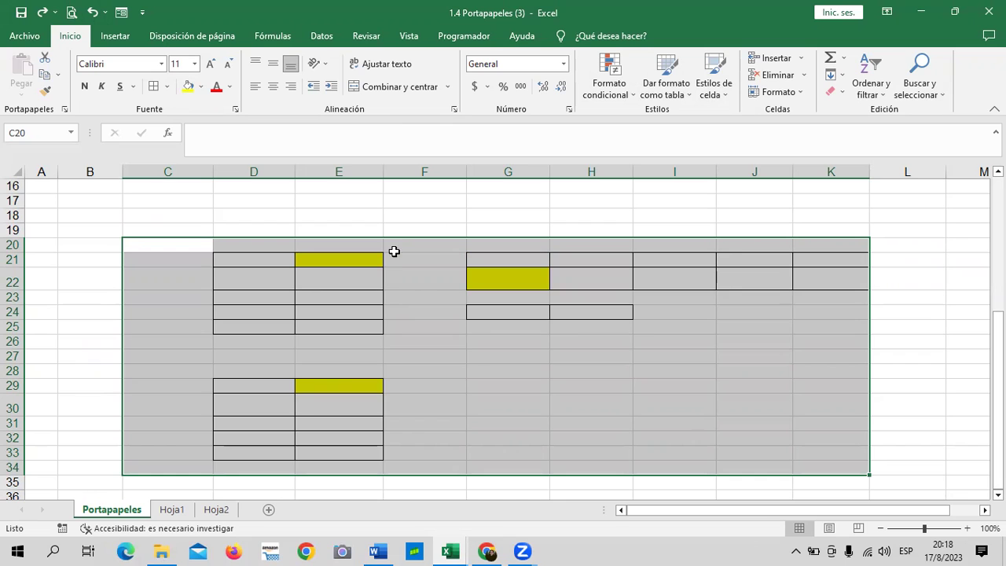
pyautogui.click(730, 96)
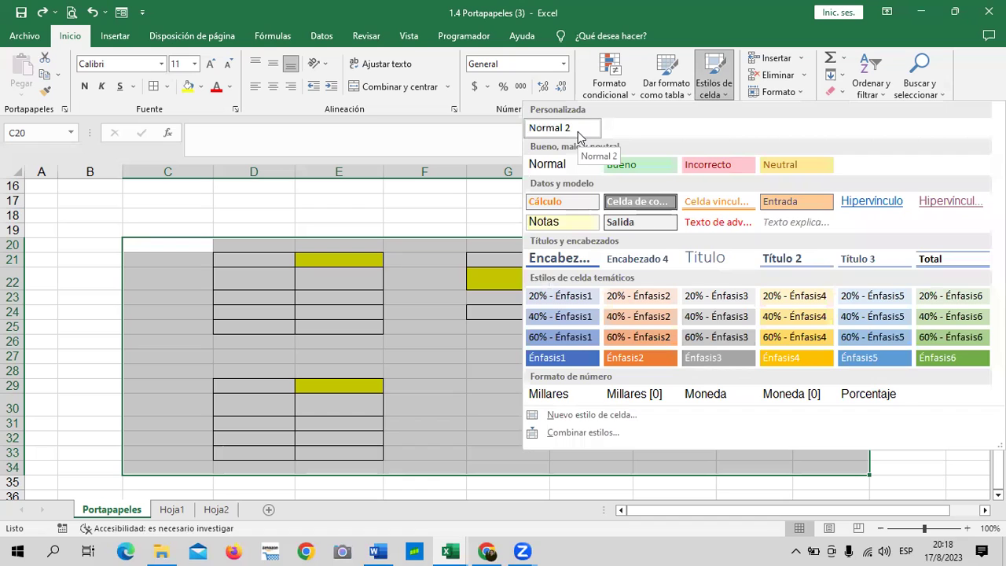
pyautogui.click(577, 132)
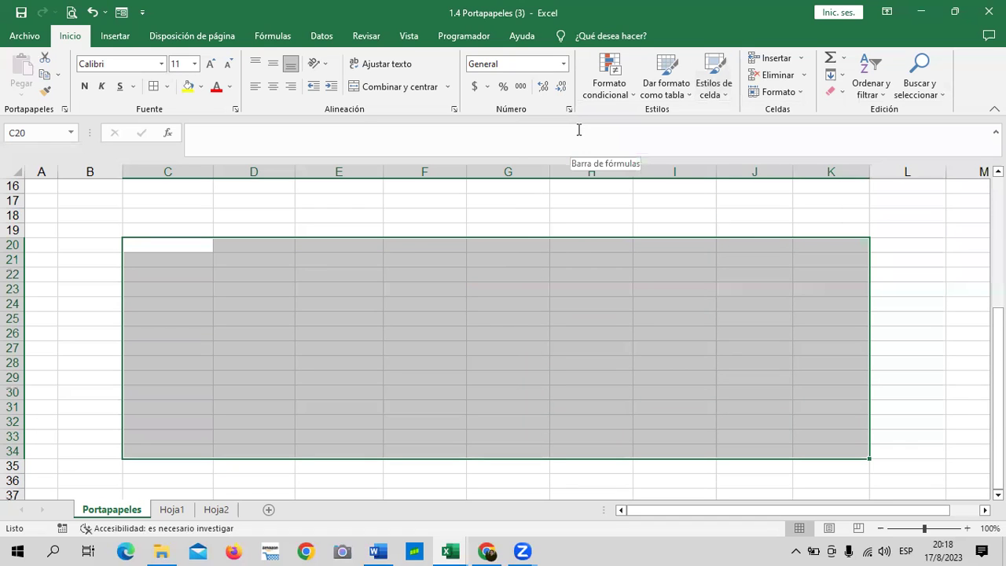
pyautogui.click(485, 223)
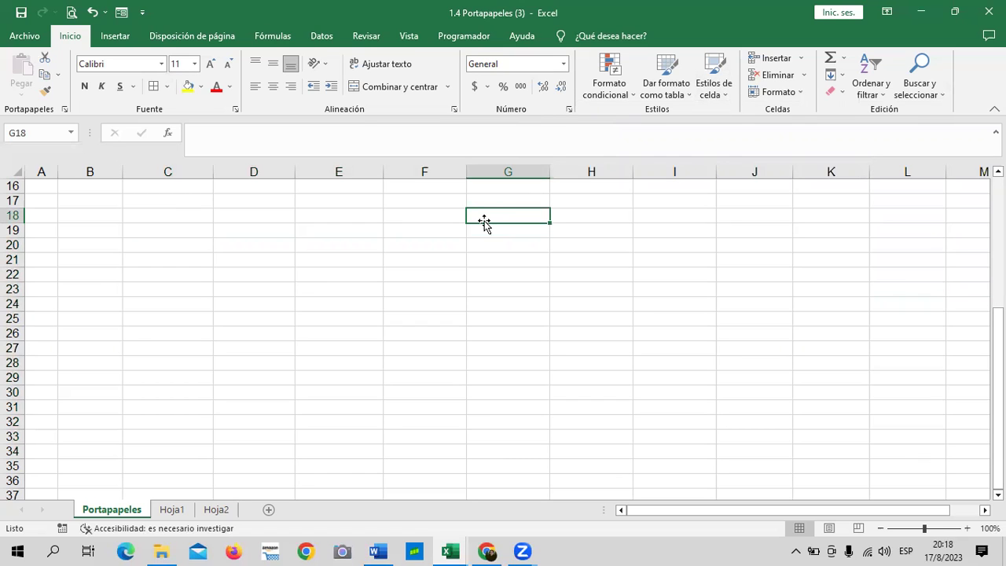
pyautogui.scroll(5, 456, 326)
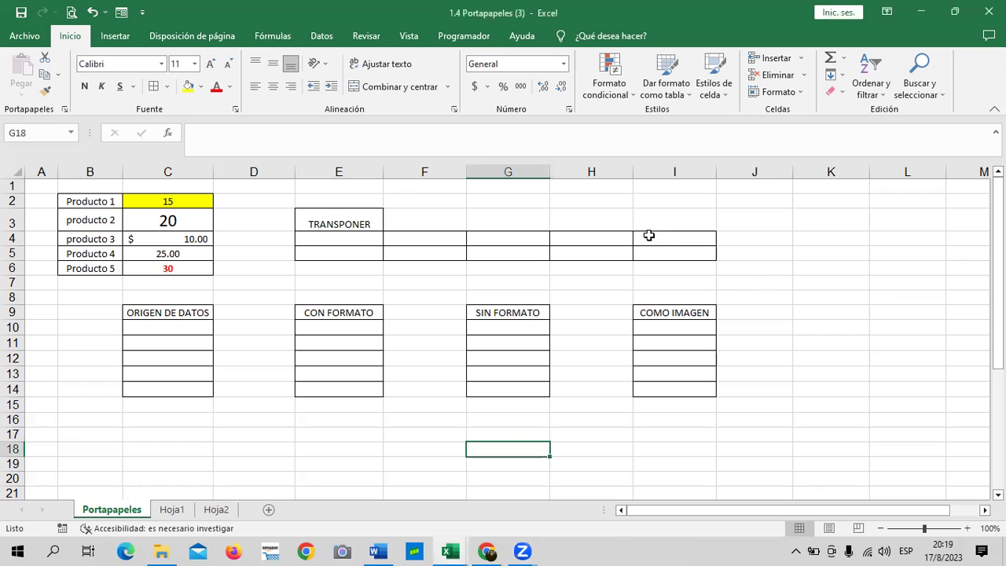
# Step: Copy the Producto 1–5 table in B2:C6, then go to the Hoja1 sheet
pyautogui.click(91, 191)
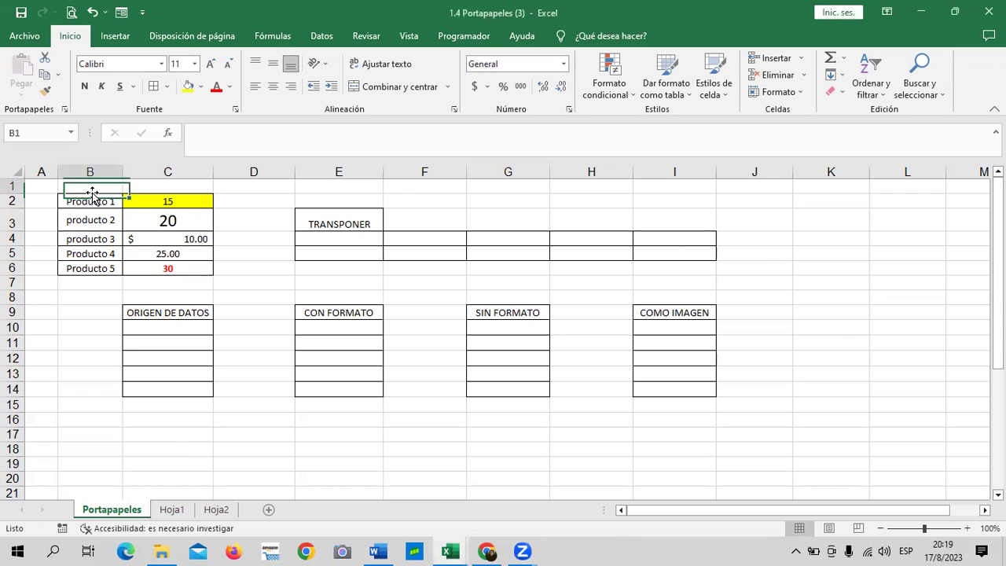
pyautogui.click(96, 212)
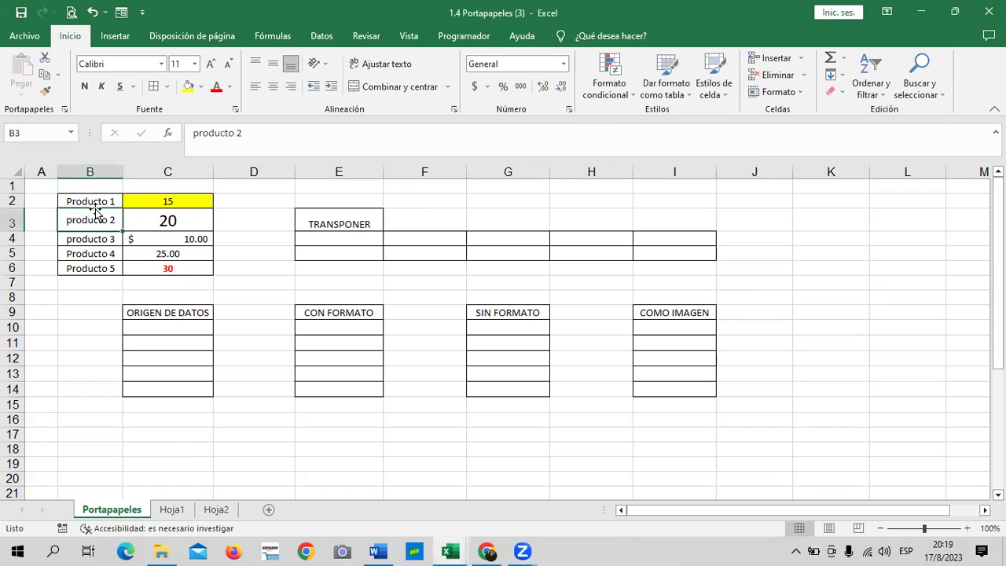
pyautogui.moveTo(90, 201); pyautogui.dragTo(167, 268)
pyautogui.rightClick(173, 267)
pyautogui.click(209, 231)
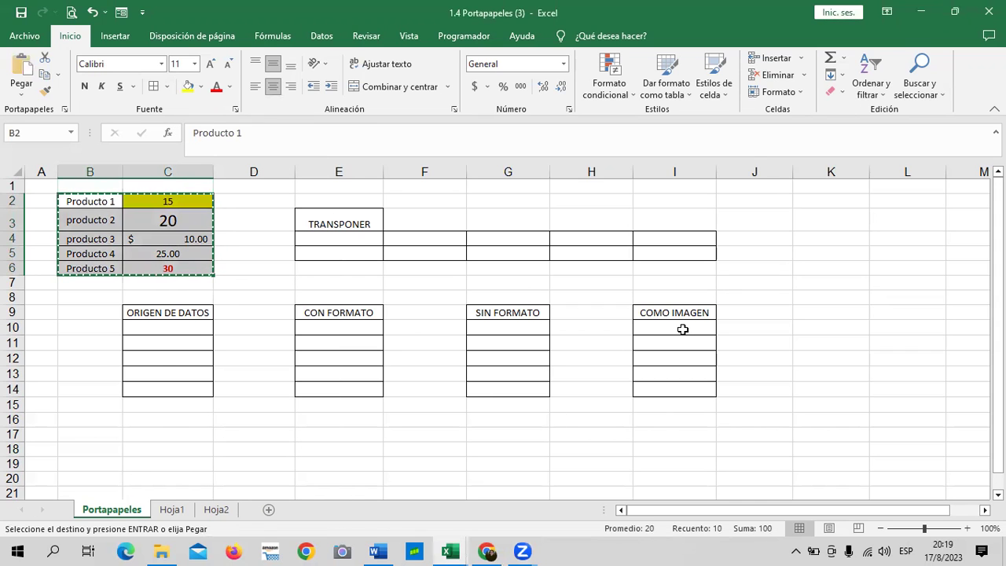
pyautogui.scroll(-2, 393, 455)
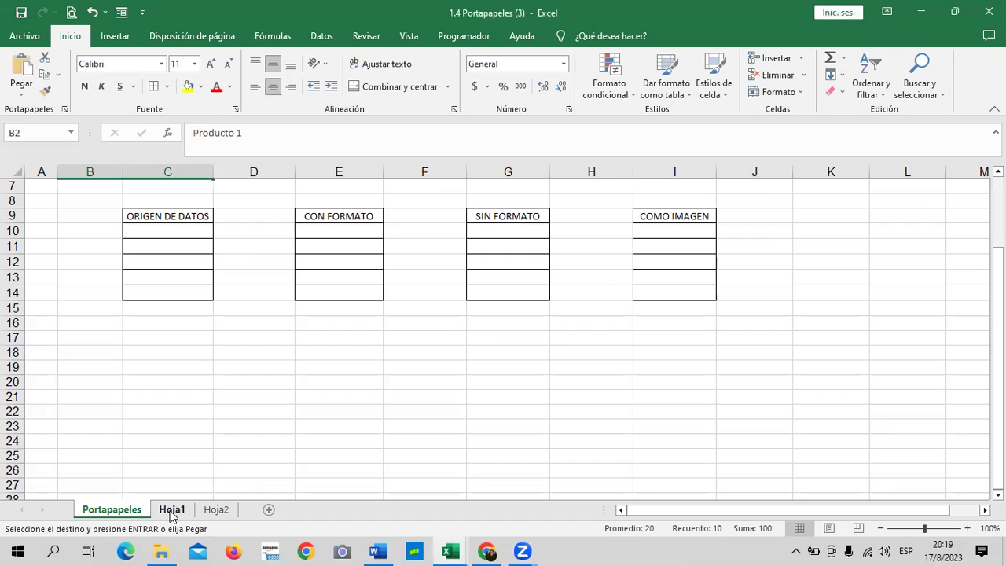
pyautogui.click(172, 512)
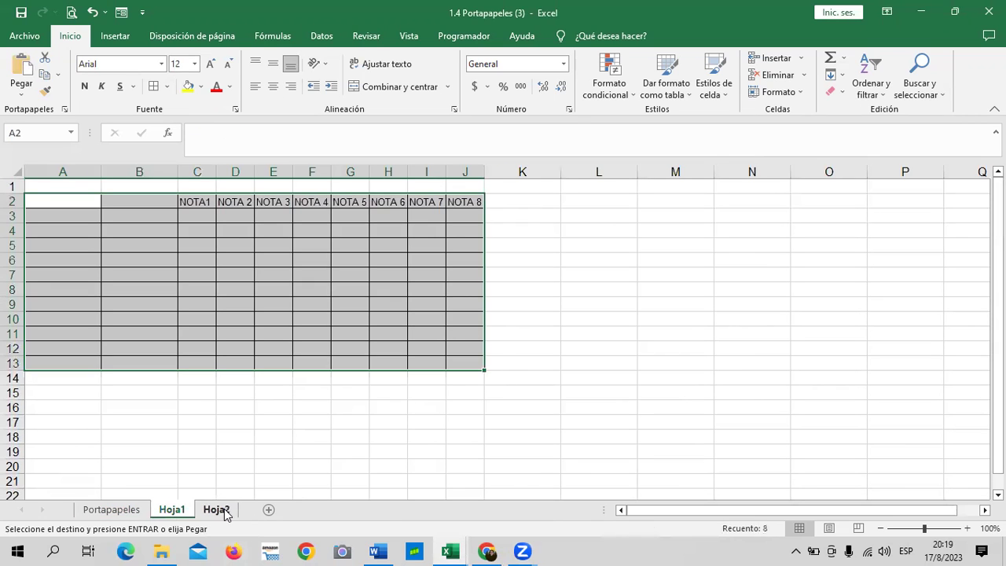
# Step: Delete the Hoja2 sheet
pyautogui.click(226, 511)
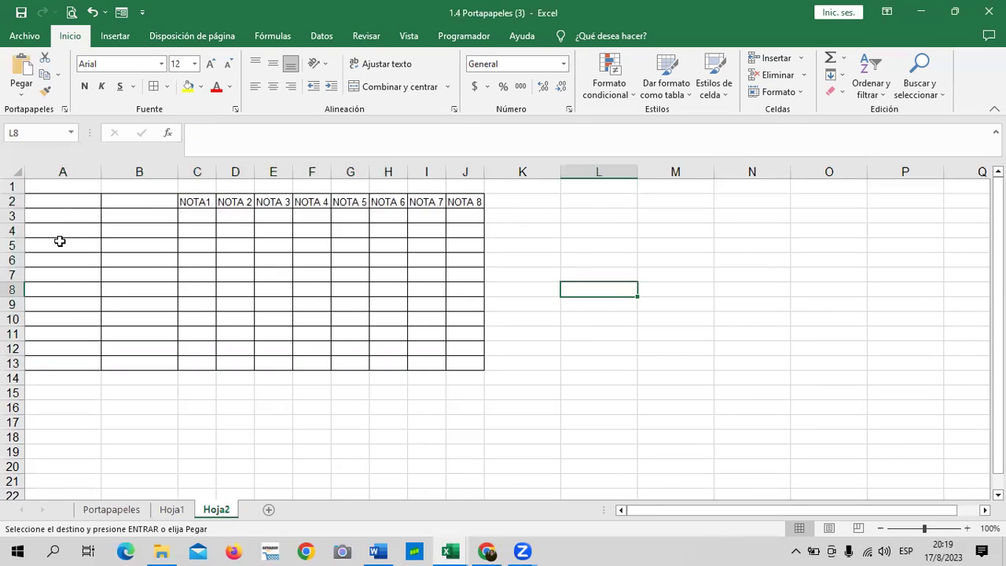
pyautogui.rightClick(209, 511)
pyautogui.click(258, 354)
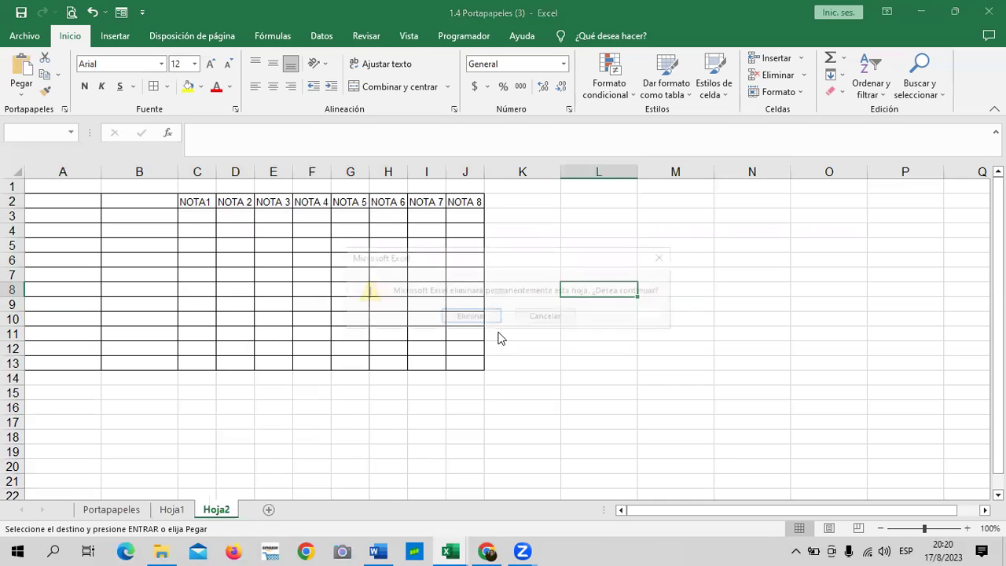
pyautogui.click(485, 314)
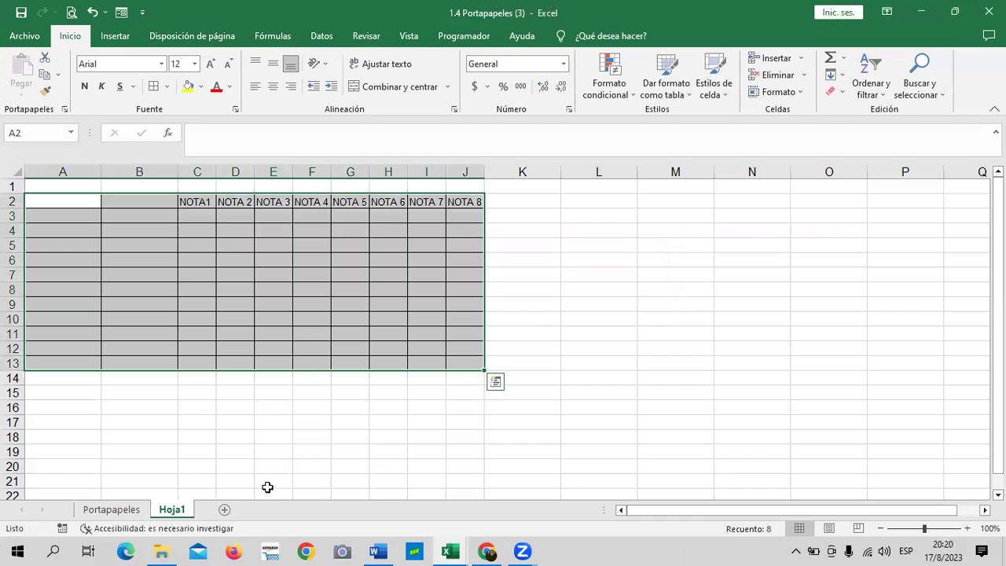
# Step: Add a new blank sheet, Hoja3, and return to the Portapapeles sheet
pyautogui.click(227, 511)
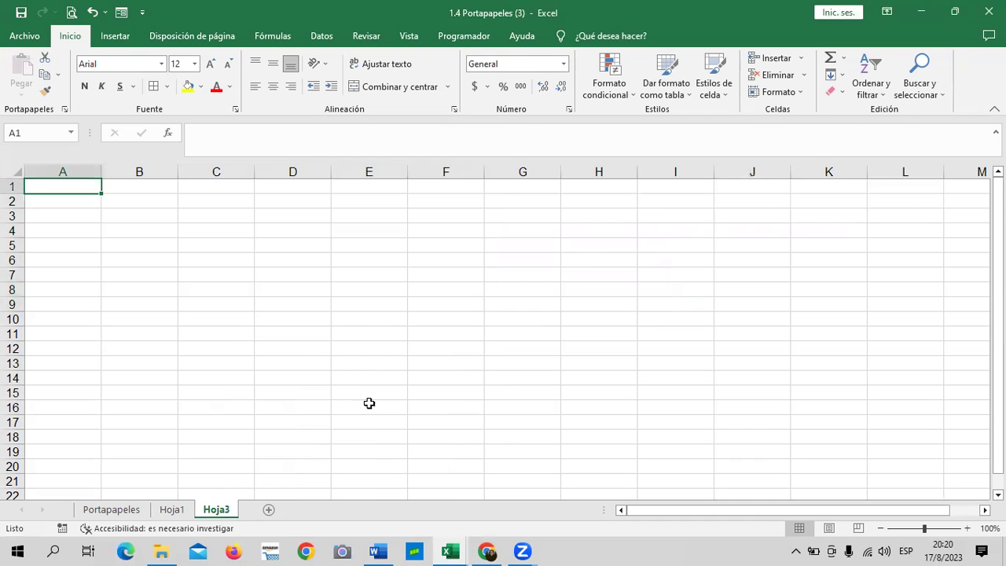
pyautogui.rightClick(288, 233)
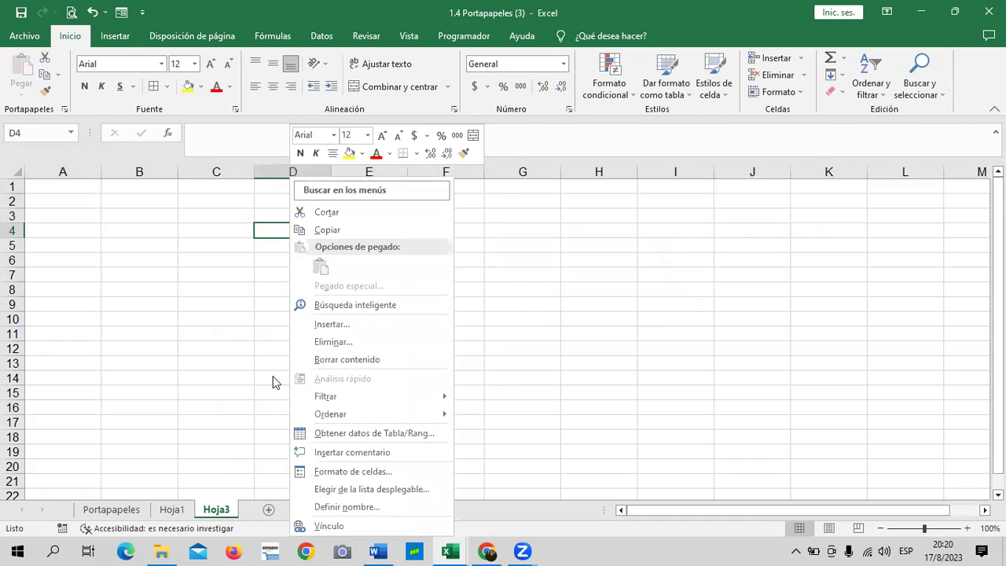
pyautogui.click(130, 507)
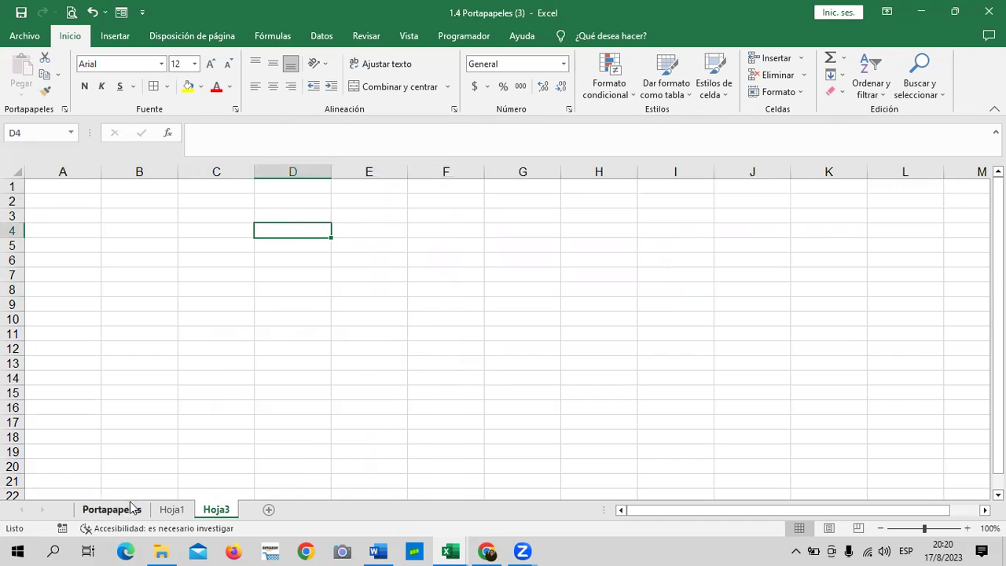
pyautogui.click(120, 509)
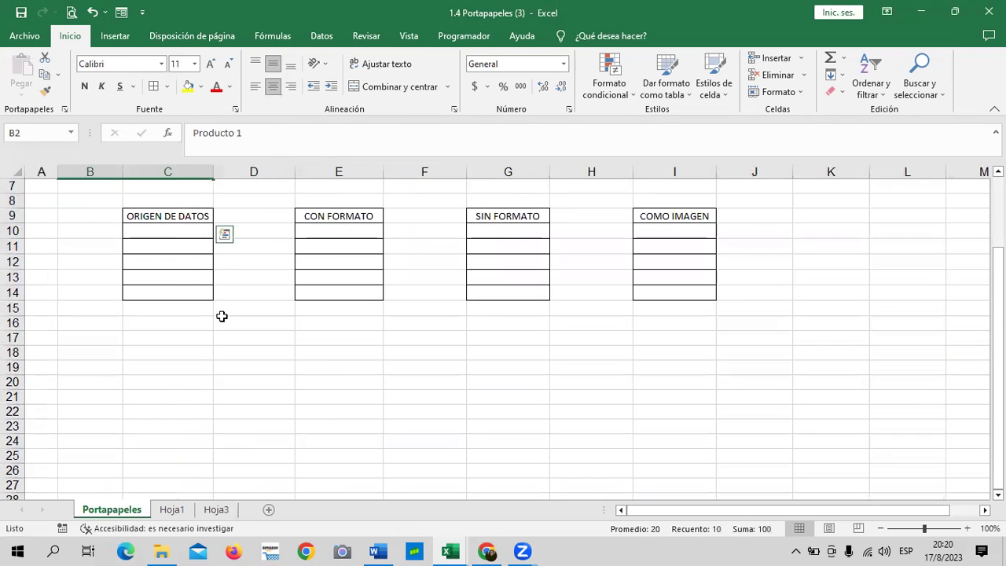
pyautogui.scroll(2, 222, 316)
# Step: Copy B2:C6 and paste it as a picture at cell E4 on Hoja3
pyautogui.rightClick(167, 221)
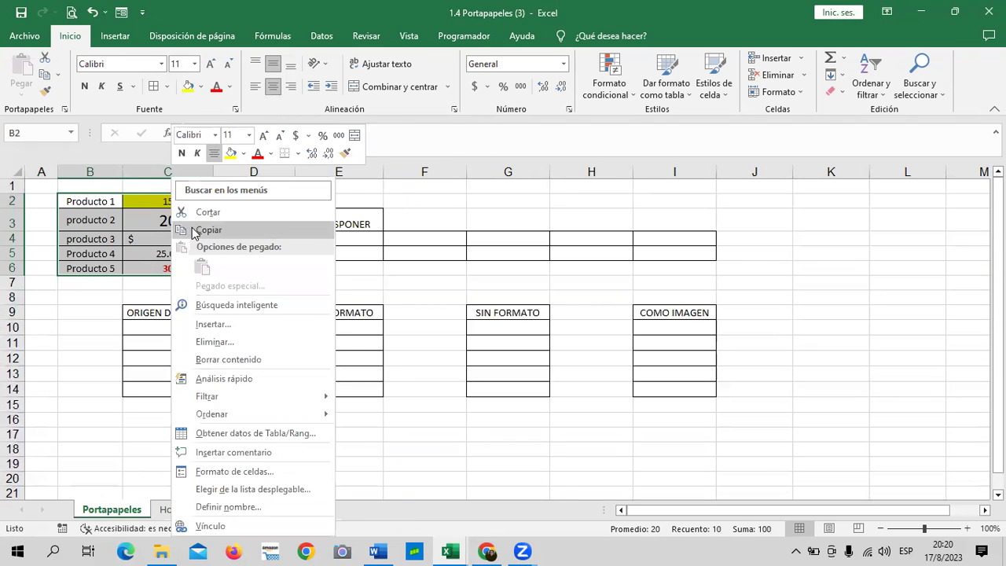
pyautogui.click(206, 230)
pyautogui.click(220, 511)
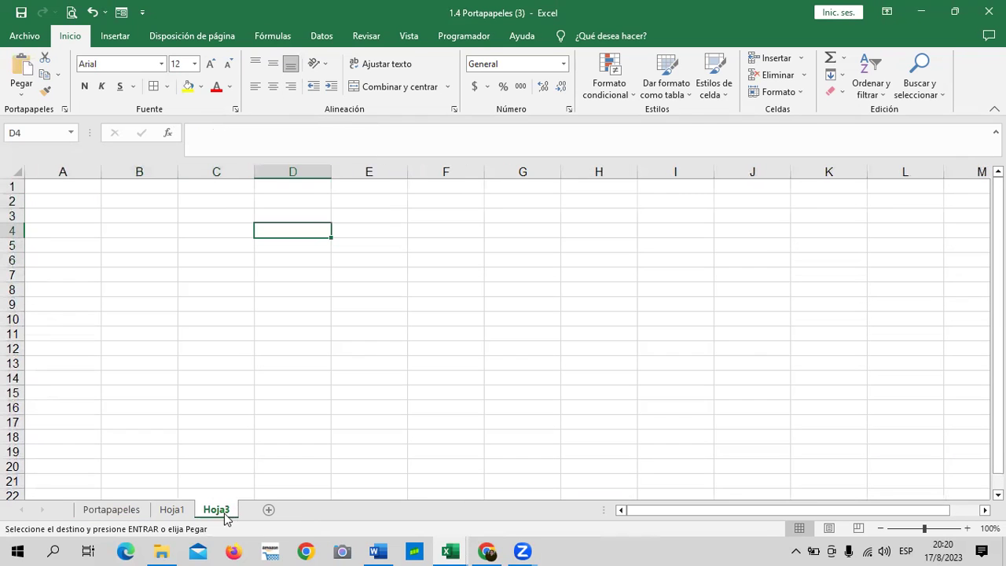
pyautogui.rightClick(353, 229)
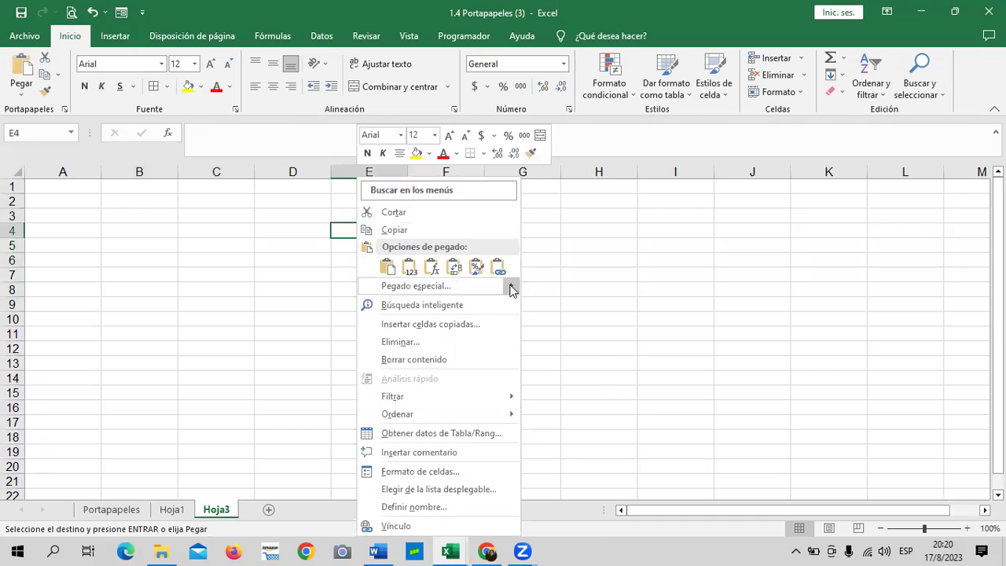
pyautogui.moveTo(511, 289)
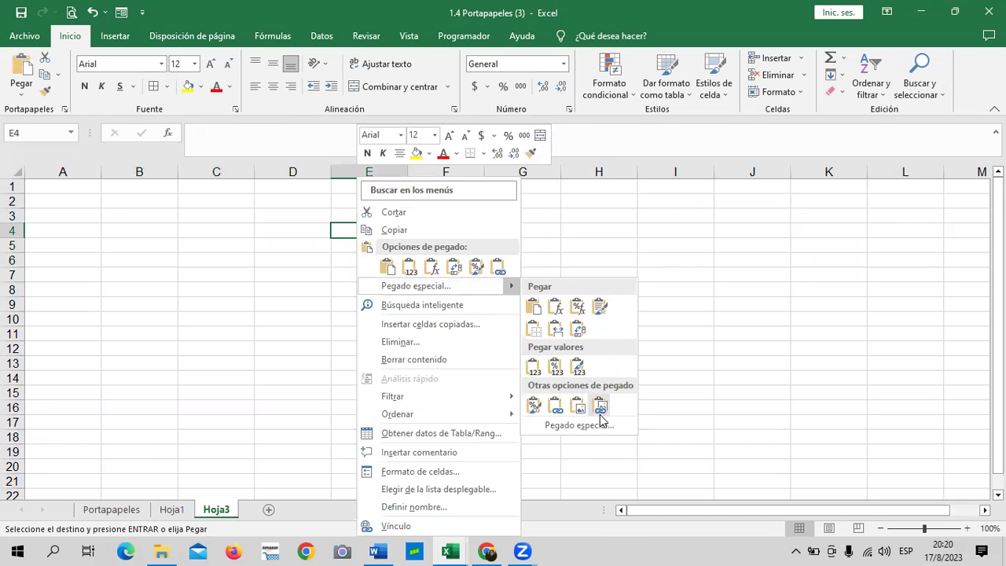
pyautogui.click(557, 408)
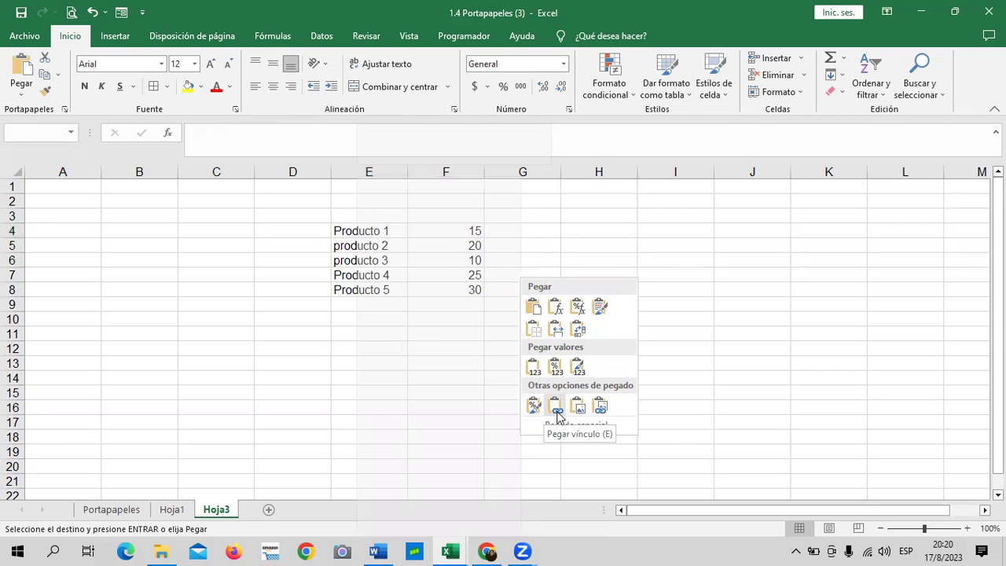
pyautogui.click(579, 407)
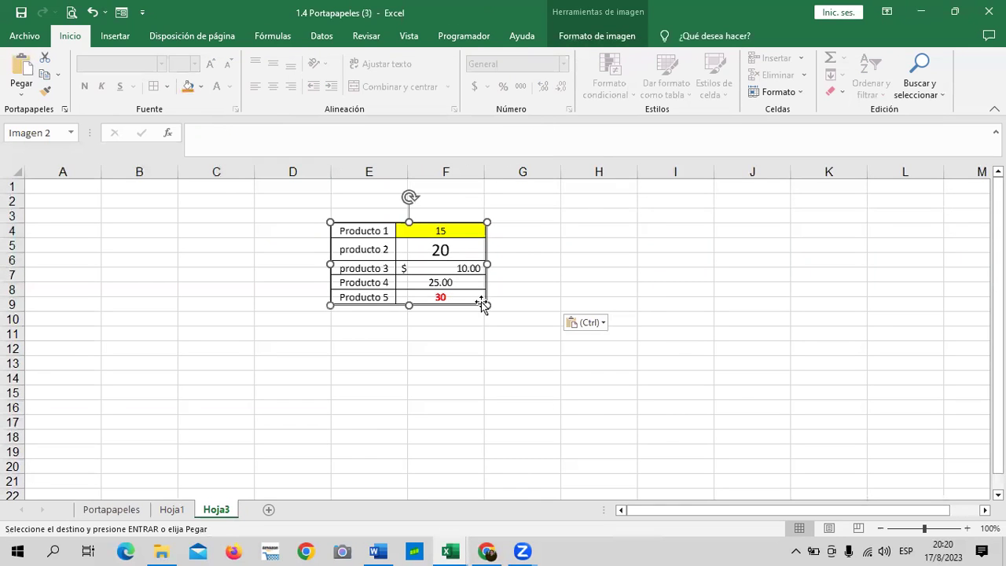
# Step: Resize the table picture to span about E4:G10, roughly 3.65 × 6.91 cm
pyautogui.moveTo(488, 305); pyautogui.dragTo(533, 350)
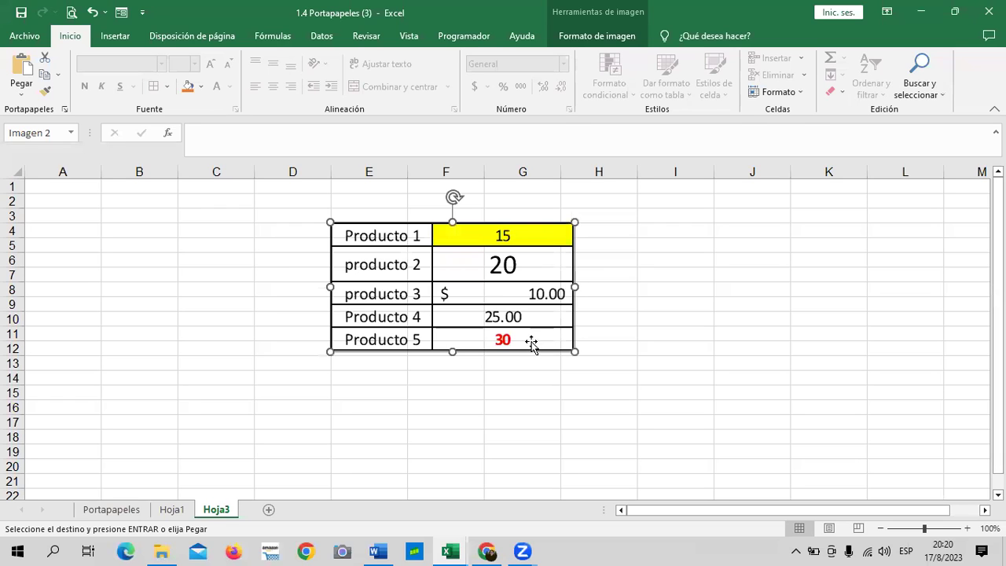
pyautogui.moveTo(574, 351); pyautogui.dragTo(520, 336)
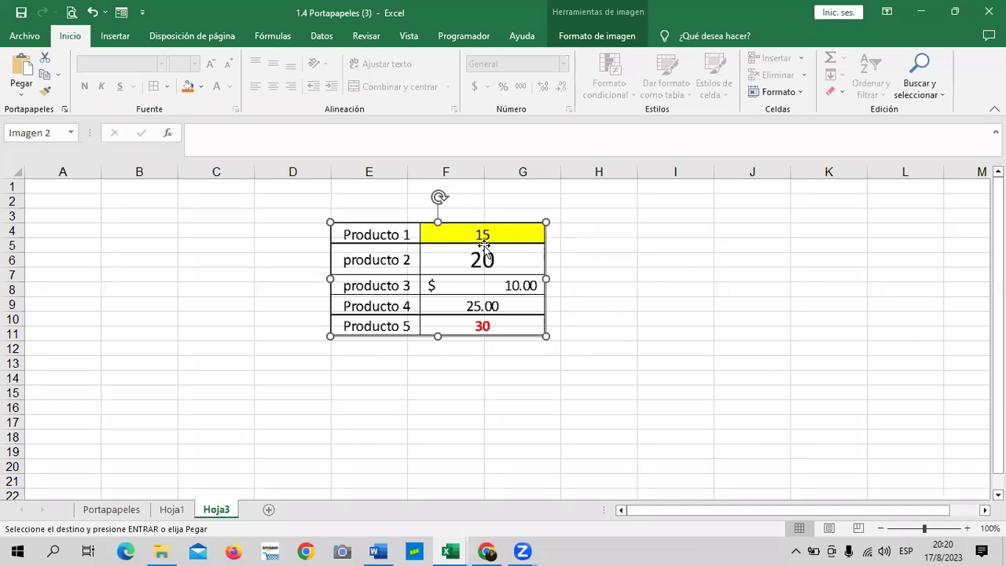
pyautogui.moveTo(330, 335); pyautogui.dragTo(351, 323)
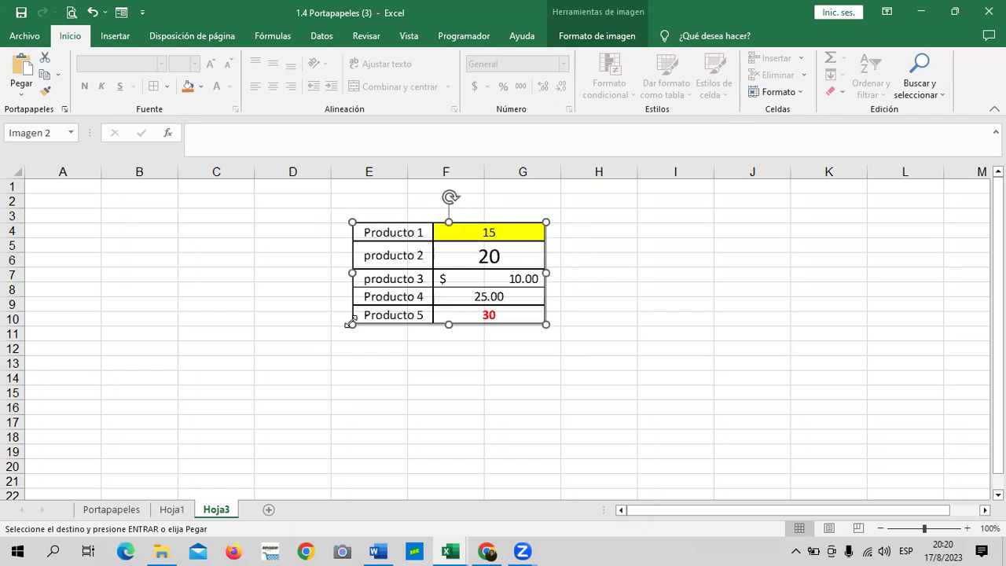
pyautogui.moveTo(350, 324)
pyautogui.mouseDown()
pyautogui.moveTo(321, 351)
pyautogui.moveTo(414, 322)
pyautogui.mouseUp()
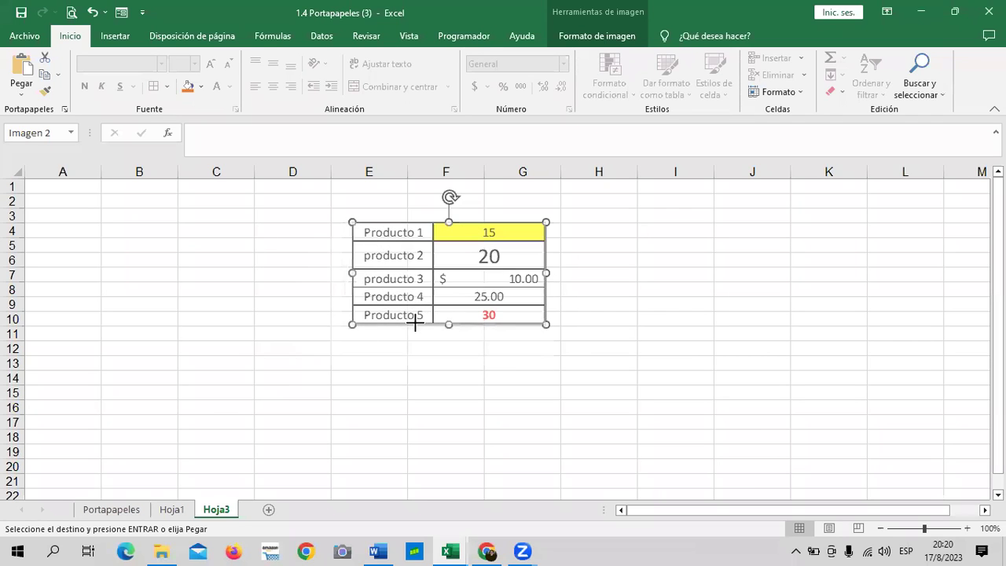
pyautogui.moveTo(450, 196)
pyautogui.mouseDown()
pyautogui.moveTo(458, 205)
pyautogui.moveTo(449, 197)
pyautogui.mouseUp()
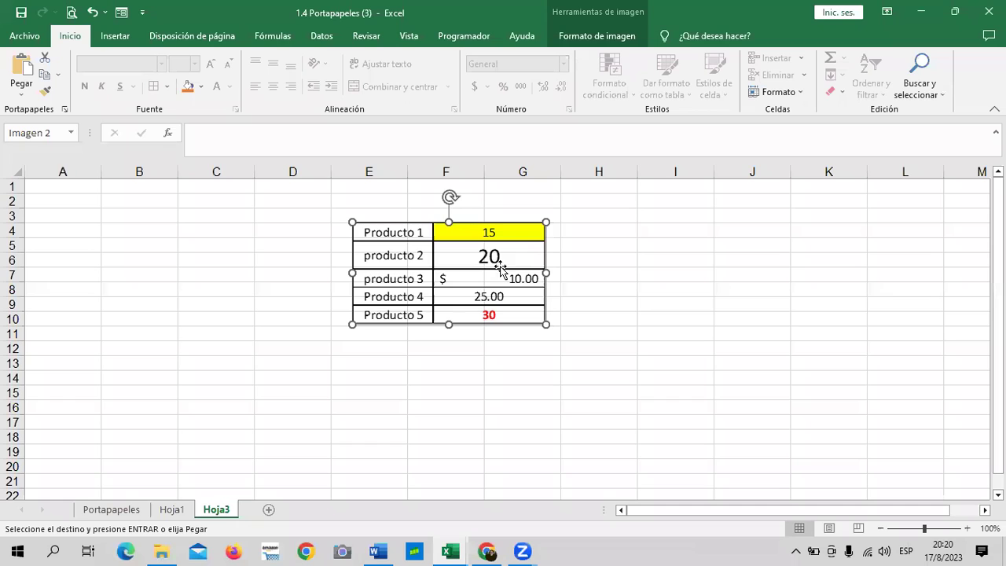
pyautogui.click(620, 38)
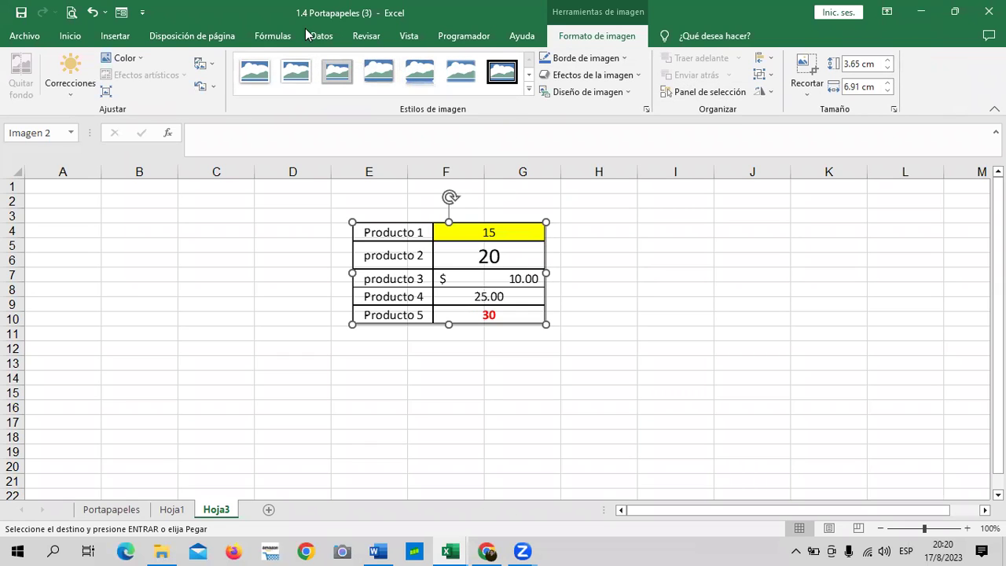
pyautogui.click(674, 290)
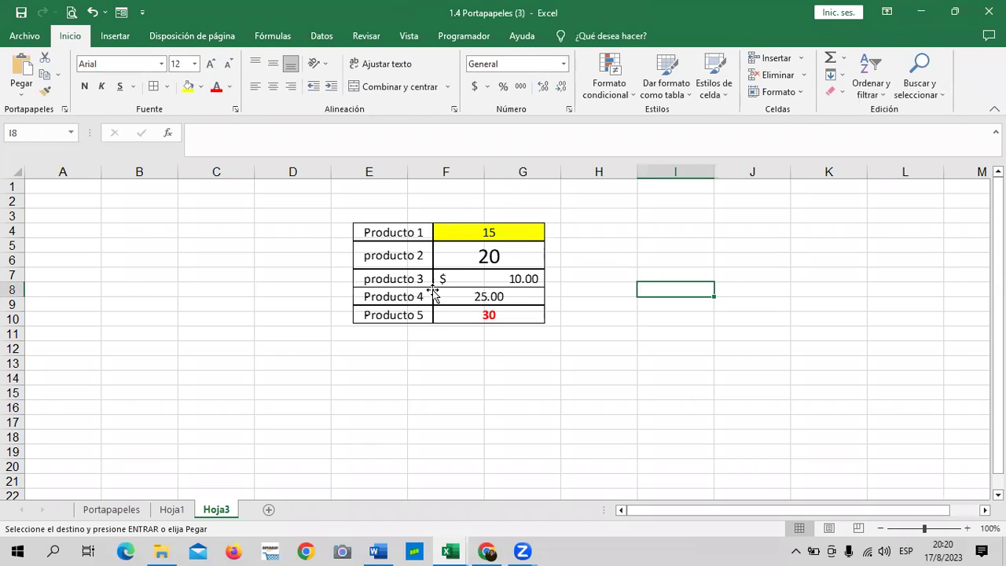
# Step: Copy B2:C6 again and paste it as a linked picture at I6 on Hoja3
pyautogui.rightClick(456, 253)
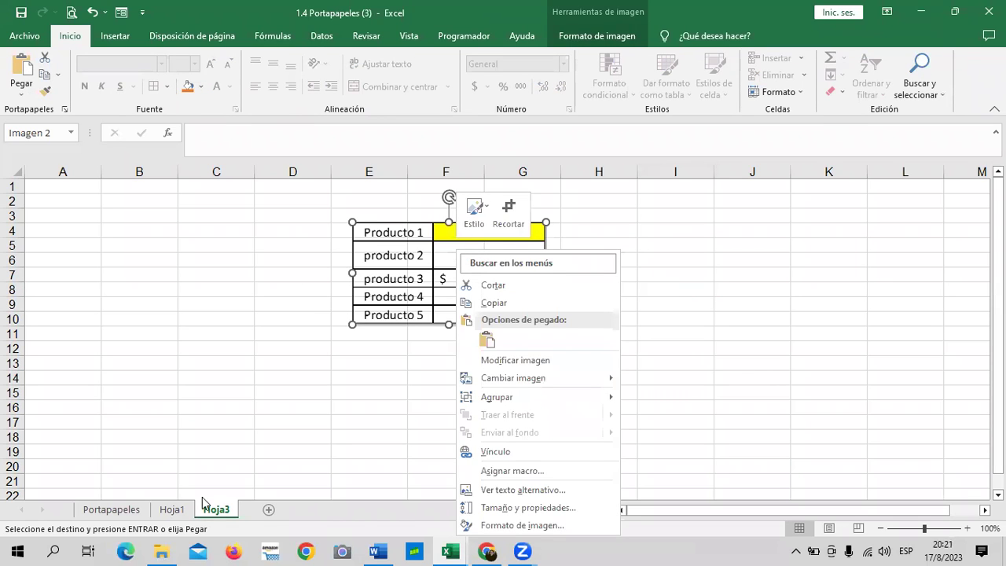
pyautogui.click(110, 509)
pyautogui.rightClick(169, 250)
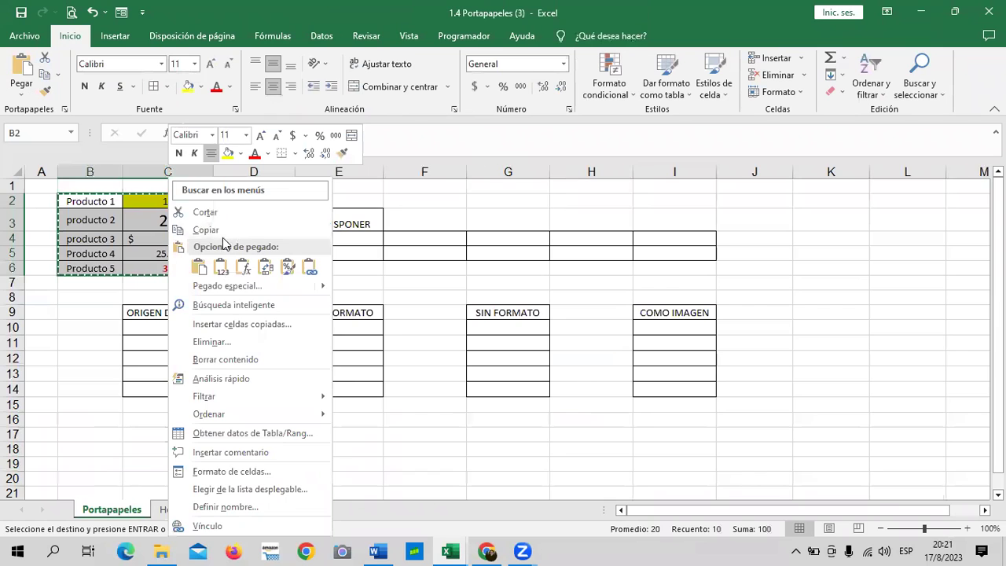
pyautogui.click(220, 232)
pyautogui.click(217, 509)
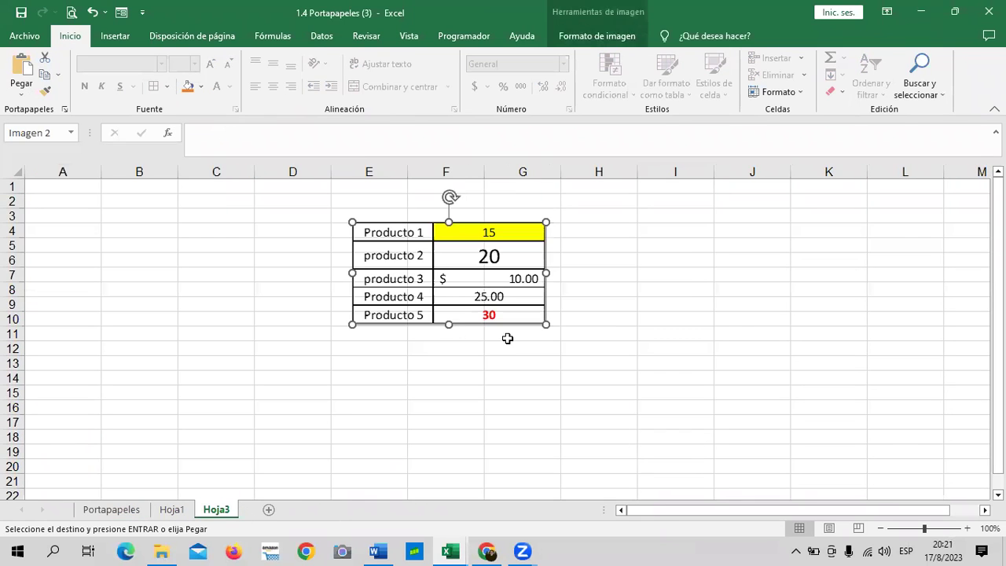
pyautogui.rightClick(685, 256)
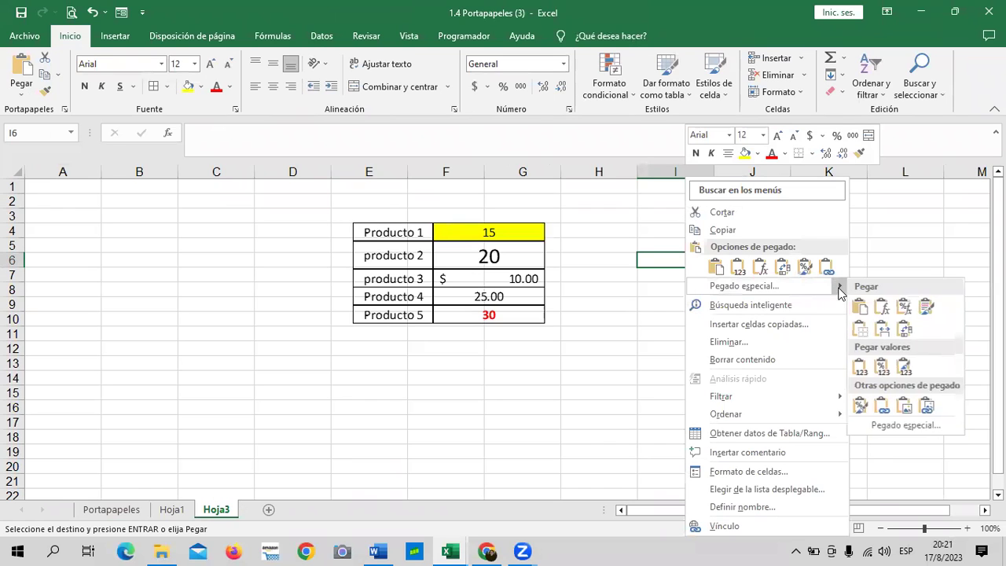
pyautogui.moveTo(839, 286)
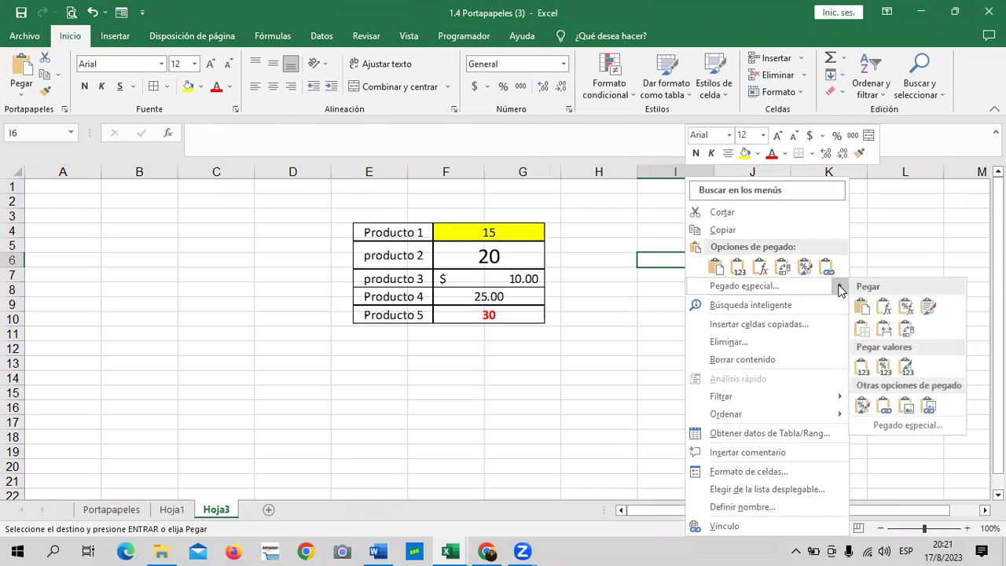
pyautogui.click(929, 407)
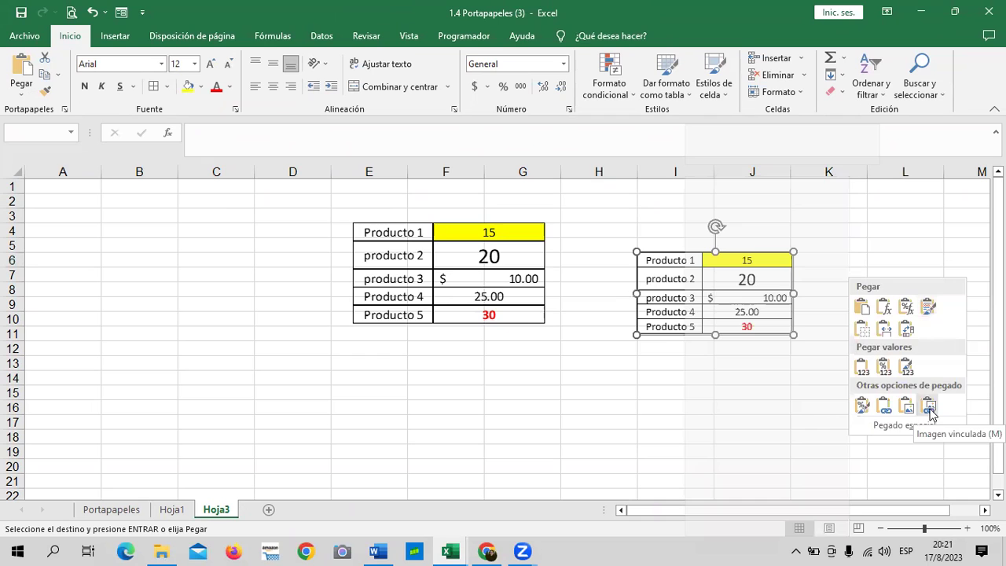
pyautogui.click(929, 409)
# Step: Enlarge the linked picture to about 3.76 × 7.11 cm, then clear the copy marquee on Portapapeles
pyautogui.moveTo(636, 335); pyautogui.dragTo(590, 360)
pyautogui.moveTo(716, 283); pyautogui.dragTo(733, 249)
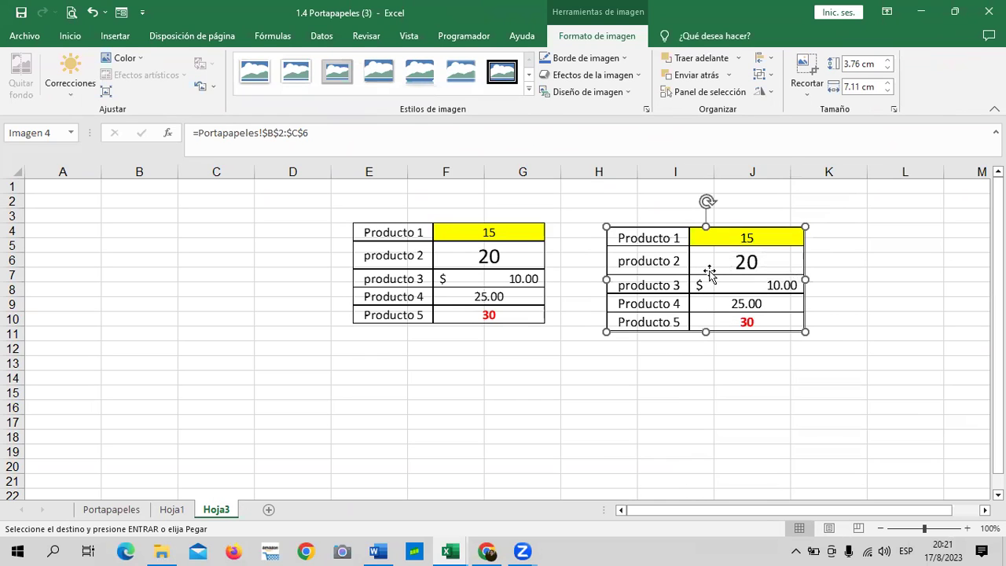
pyautogui.click(112, 509)
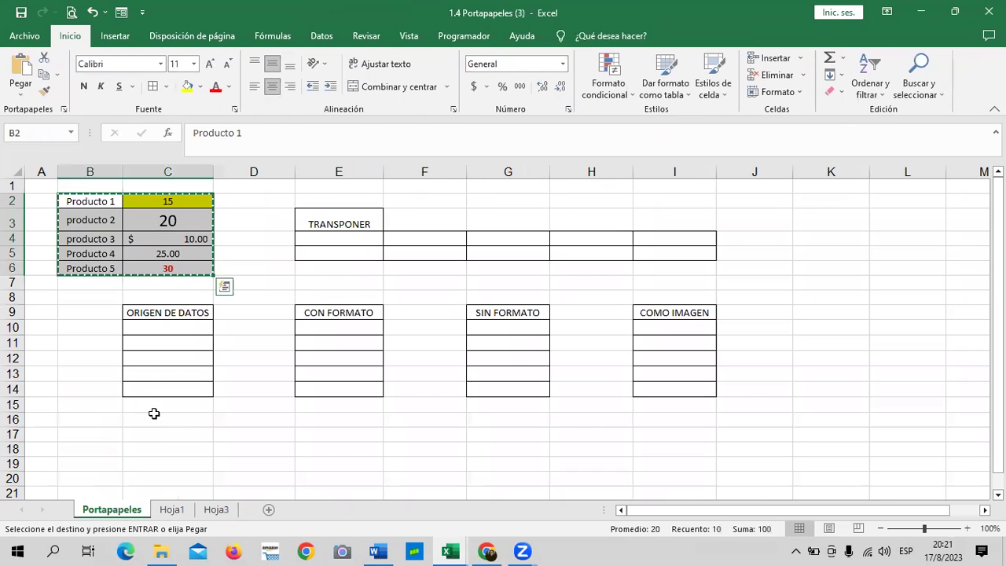
pyautogui.press('Escape')
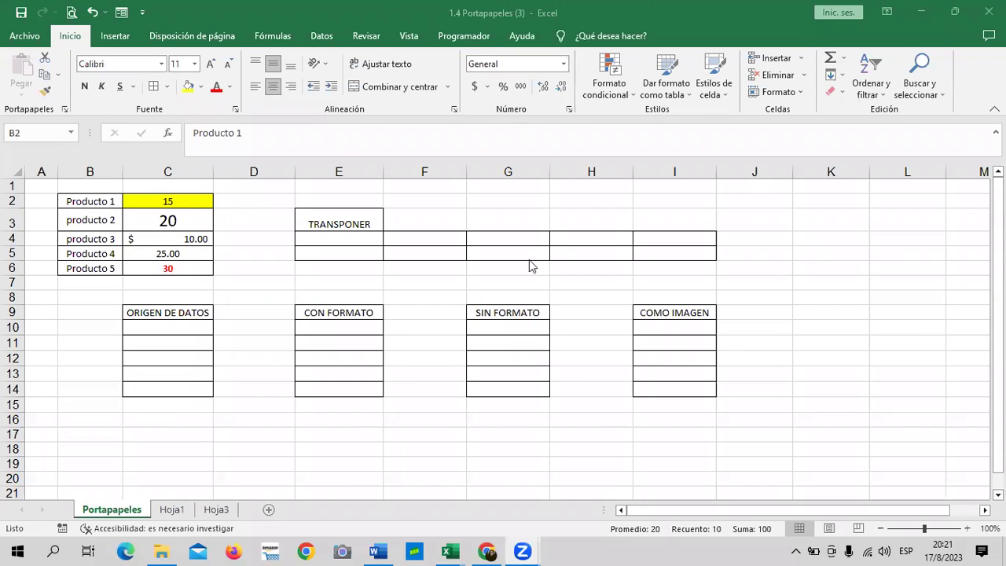
# Step: Go to lesson 1.10 - Portapapeles and scroll through its video and discussion
pyautogui.moveTo(488, 550)
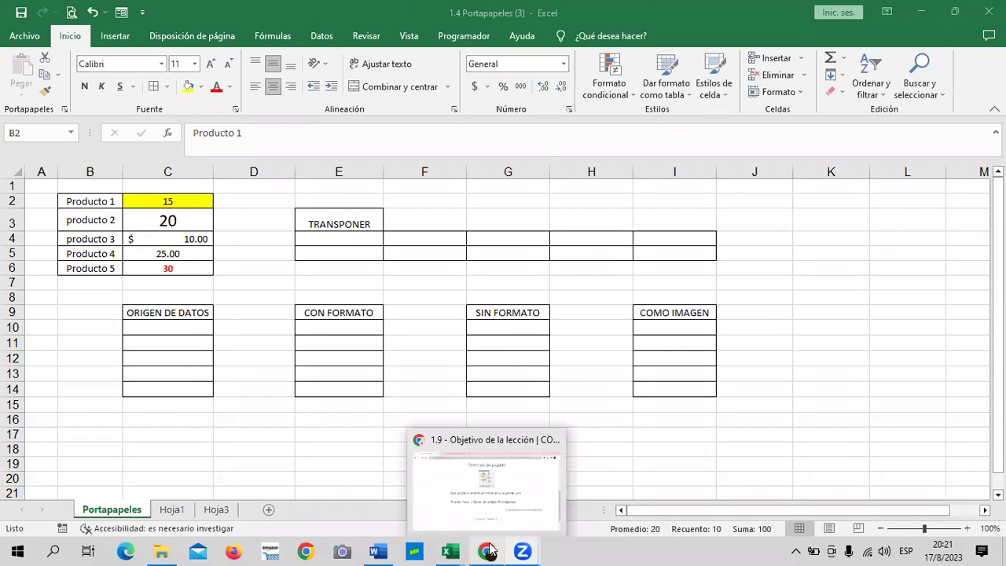
pyautogui.click(472, 479)
pyautogui.click(532, 457)
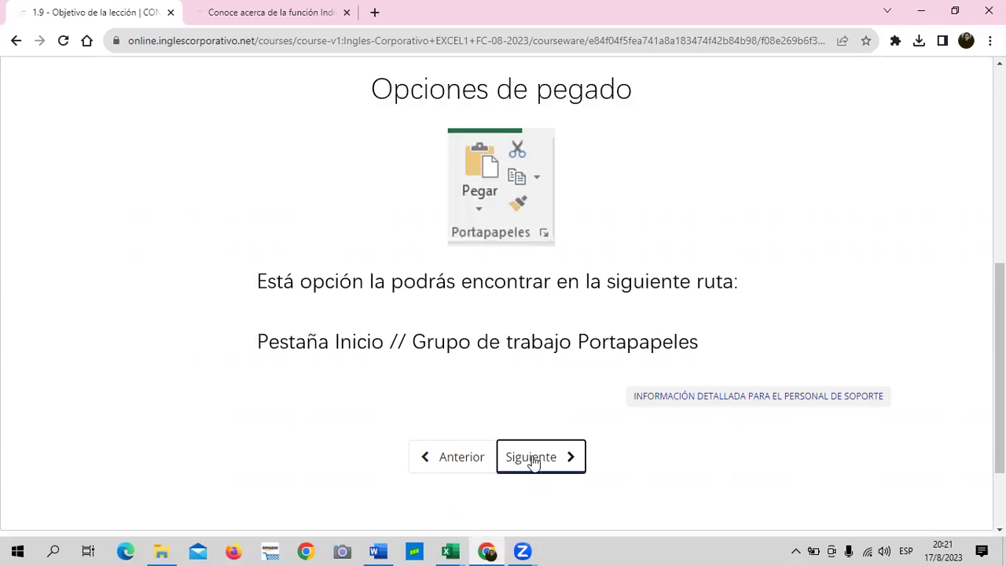
pyautogui.scroll(-3, 437, 404)
pyautogui.scroll(-3, 436, 408)
pyautogui.scroll(-1, 395, 379)
pyautogui.scroll(-1, 399, 165)
pyautogui.scroll(1, 410, 280)
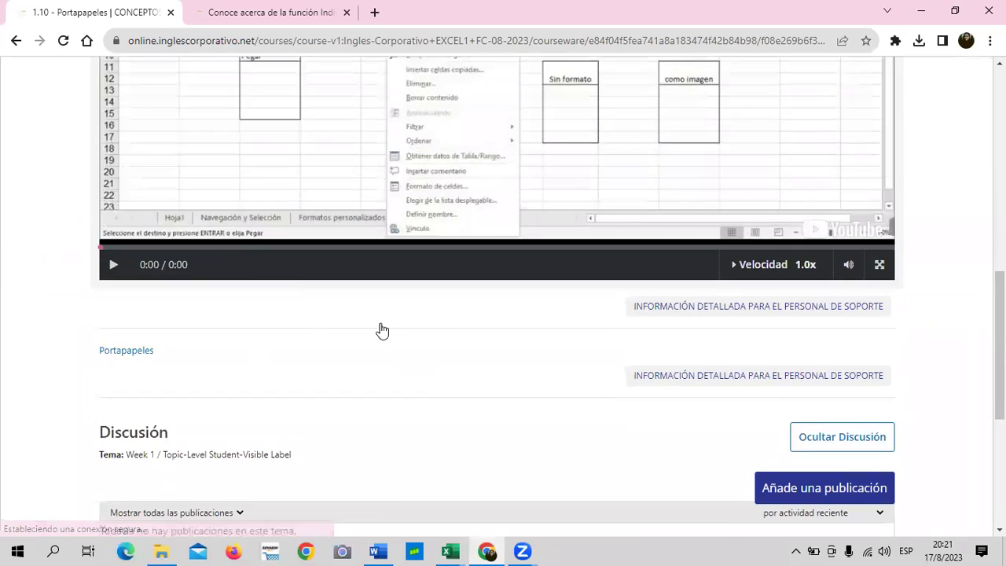
pyautogui.scroll(6, 381, 330)
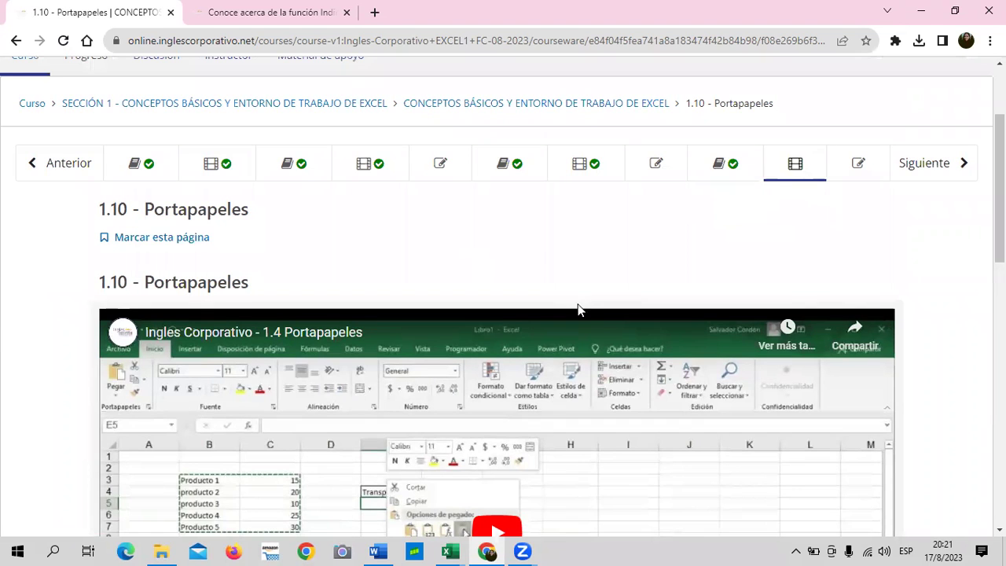
pyautogui.scroll(-3, 573, 319)
pyautogui.scroll(-4, 566, 319)
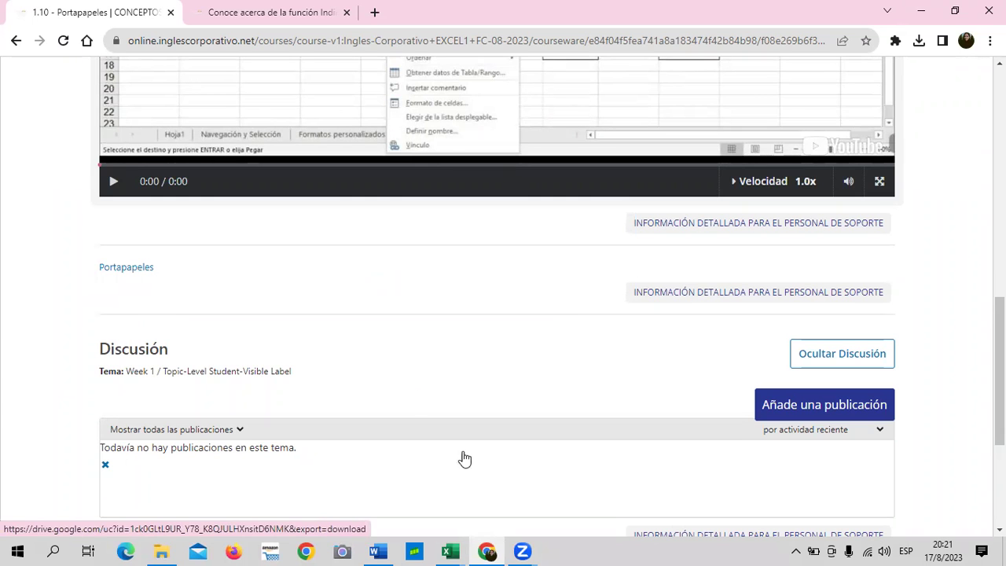
# Step: Bring the 1.4 Portapapeles workbook back to the front and show the Hoja3 sheet
pyautogui.moveTo(450, 551)
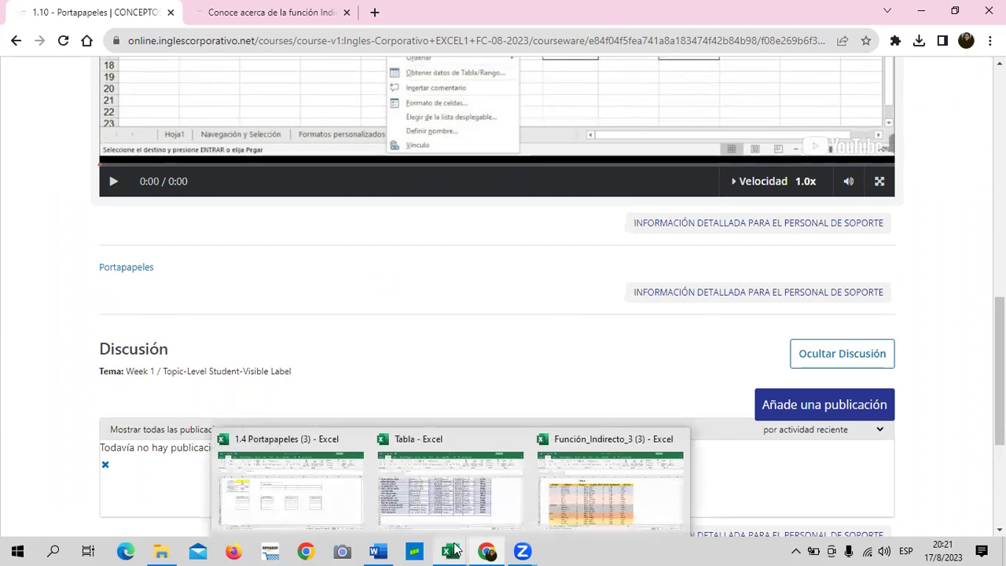
pyautogui.click(312, 484)
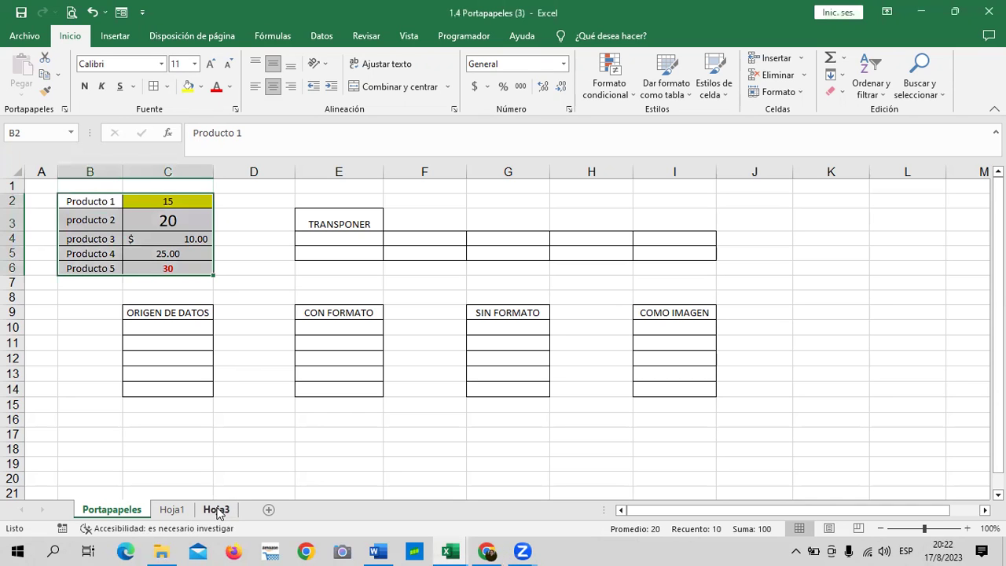
pyautogui.click(173, 511)
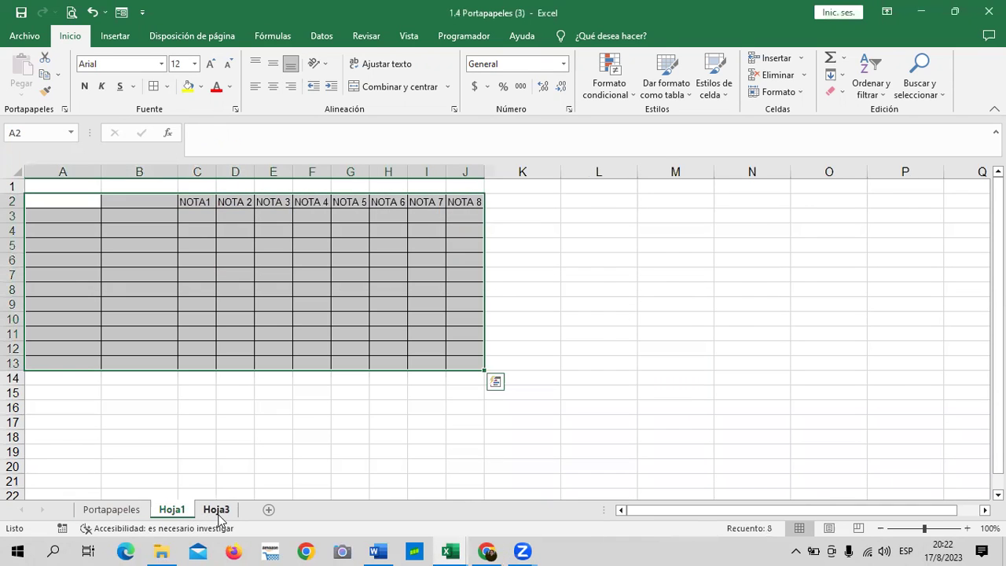
pyautogui.click(218, 511)
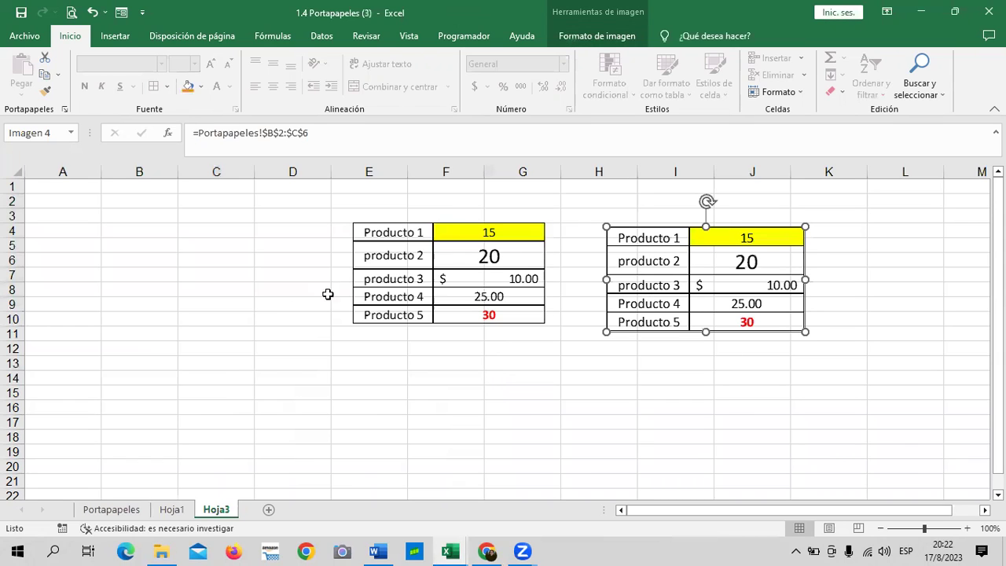
# Step: Compare the static table picture with the linked picture tied to =Portapapeles!$B$2:$C$6
pyautogui.click(418, 267)
pyautogui.click(662, 268)
pyautogui.click(503, 257)
pyautogui.click(661, 256)
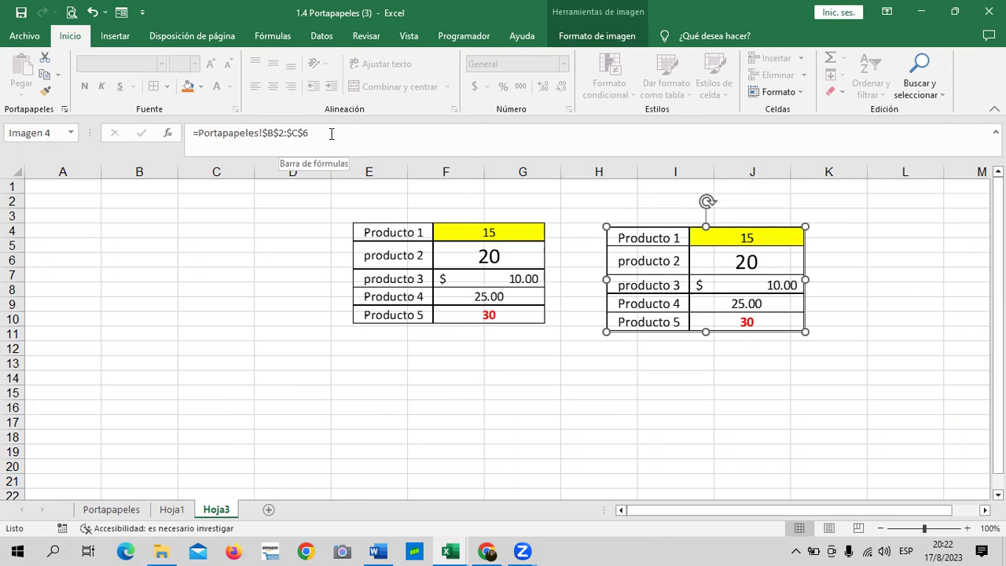
pyautogui.click(409, 265)
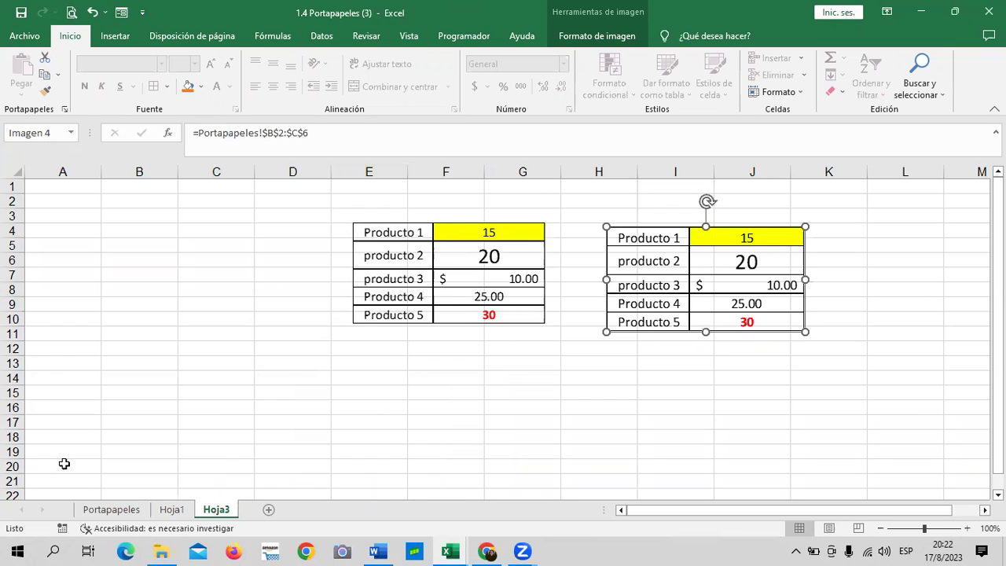
# Step: On the Portapapeles sheet, give the Producto 1 value in C2 a dark green fill
pyautogui.click(96, 511)
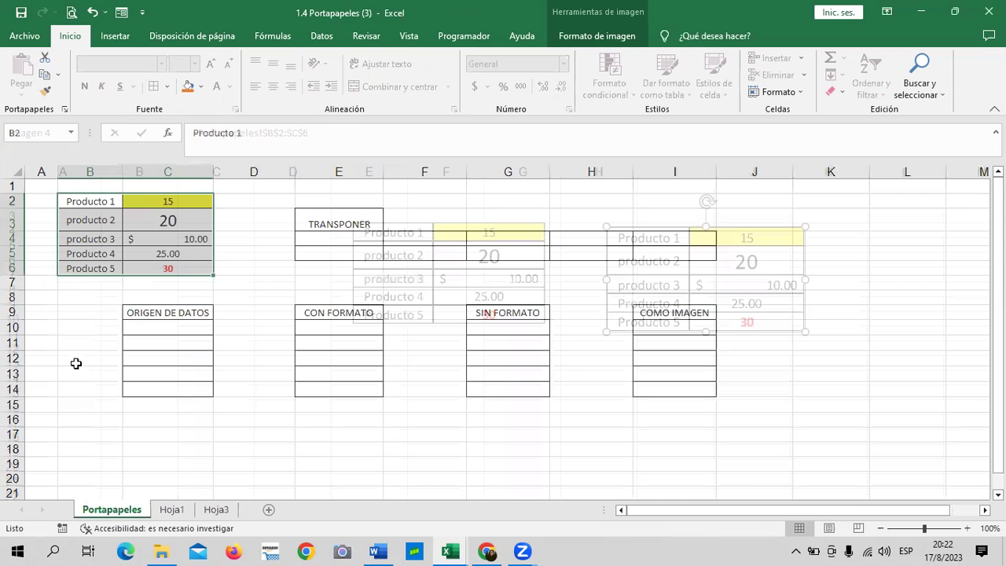
pyautogui.click(245, 223)
pyautogui.click(192, 201)
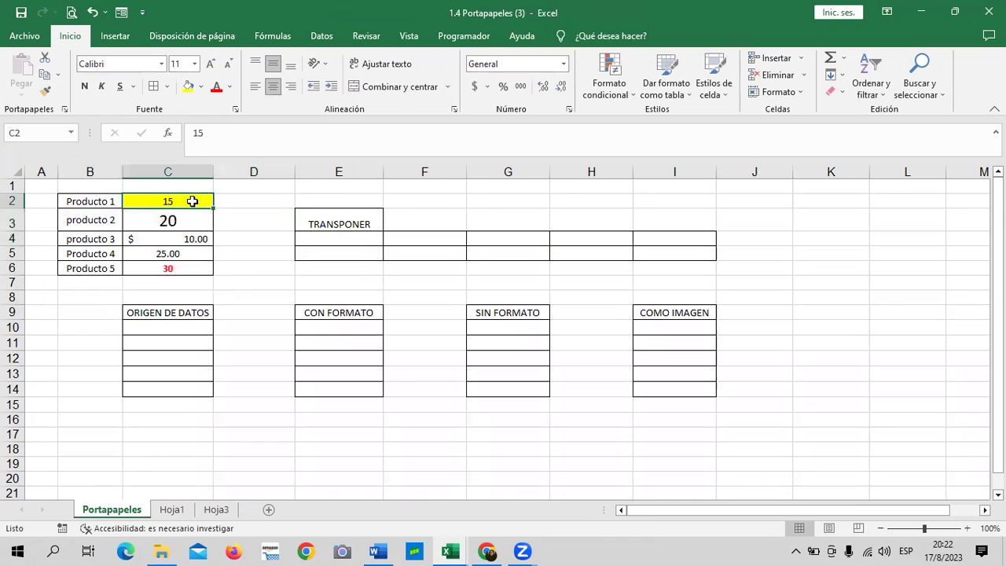
pyautogui.click(227, 87)
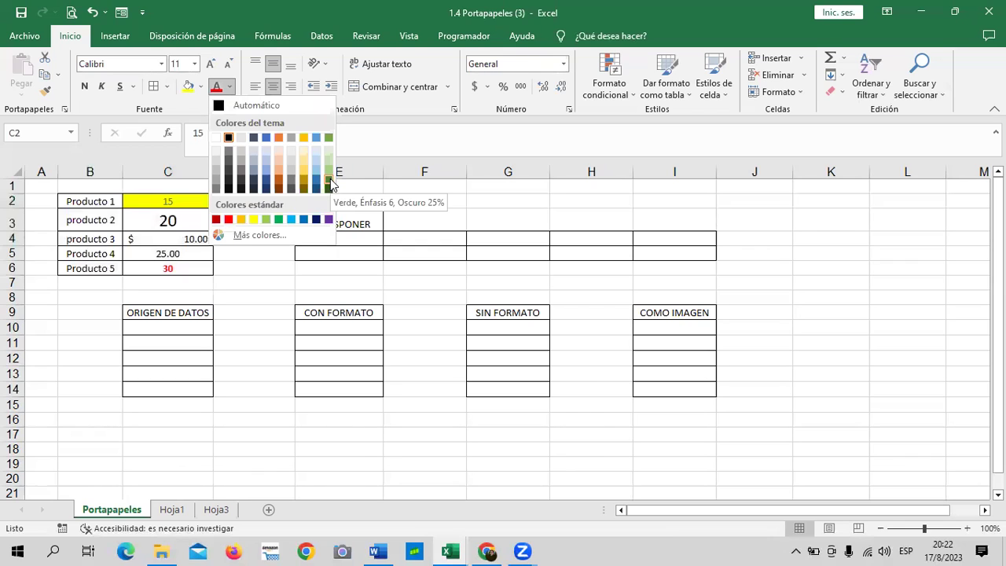
pyautogui.click(145, 200)
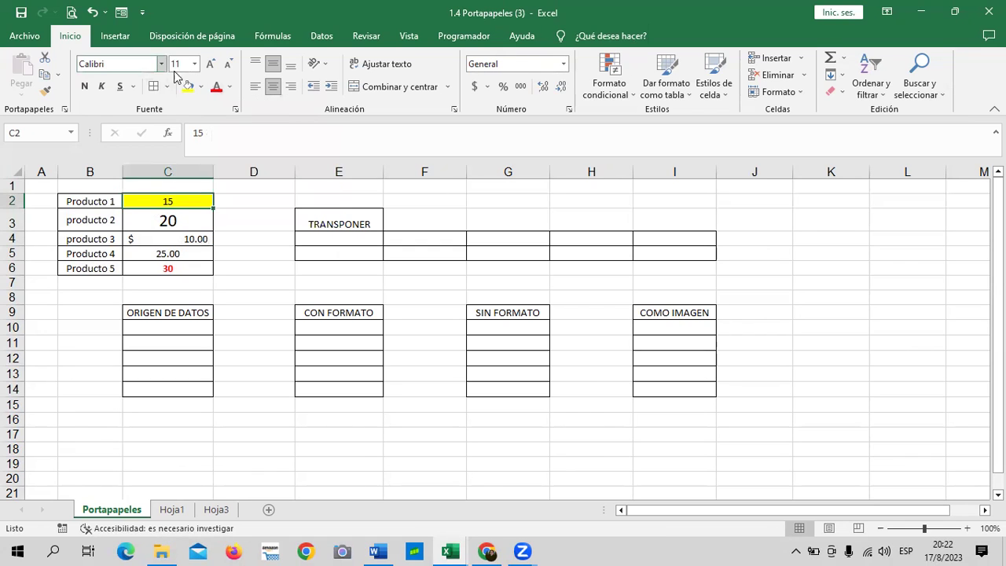
pyautogui.click(201, 86)
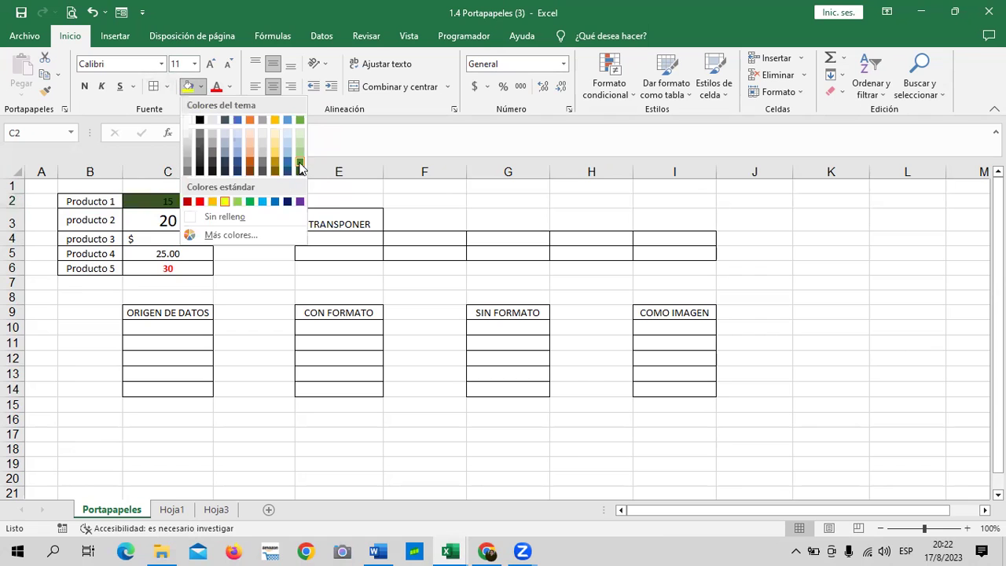
pyautogui.click(300, 164)
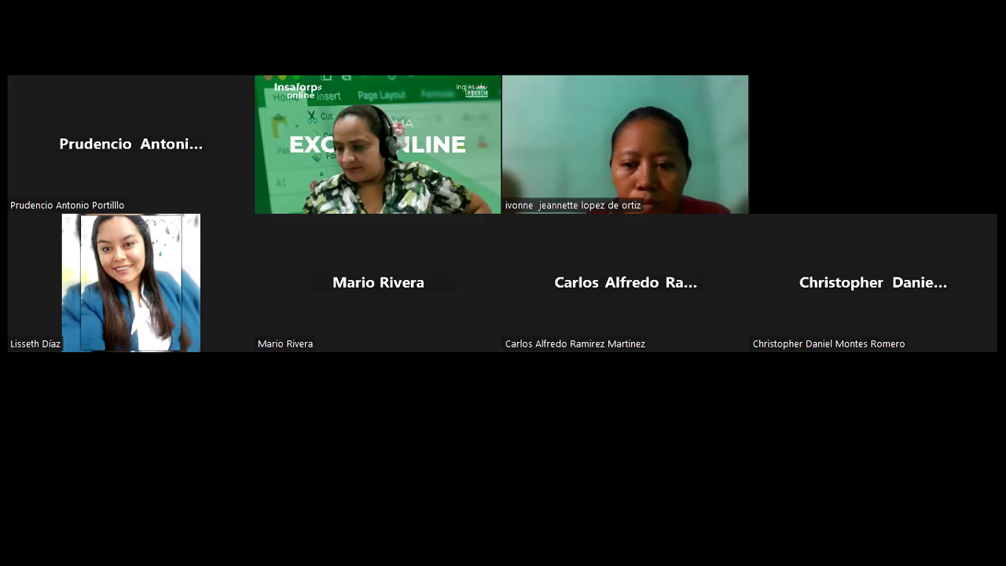
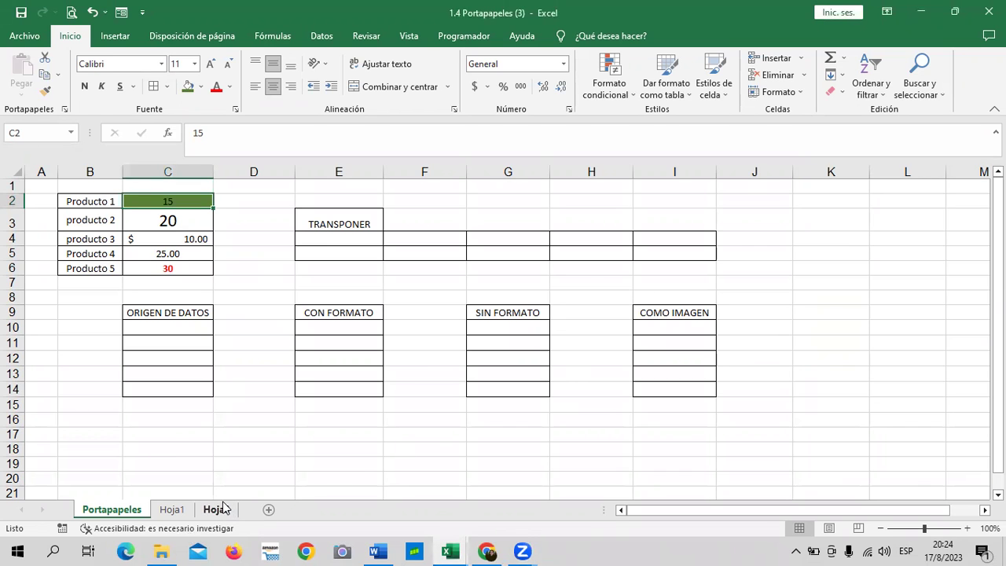
# Step: Compare Hoja3's static and linked table pictures against the Portapapeles product table
pyautogui.click(217, 511)
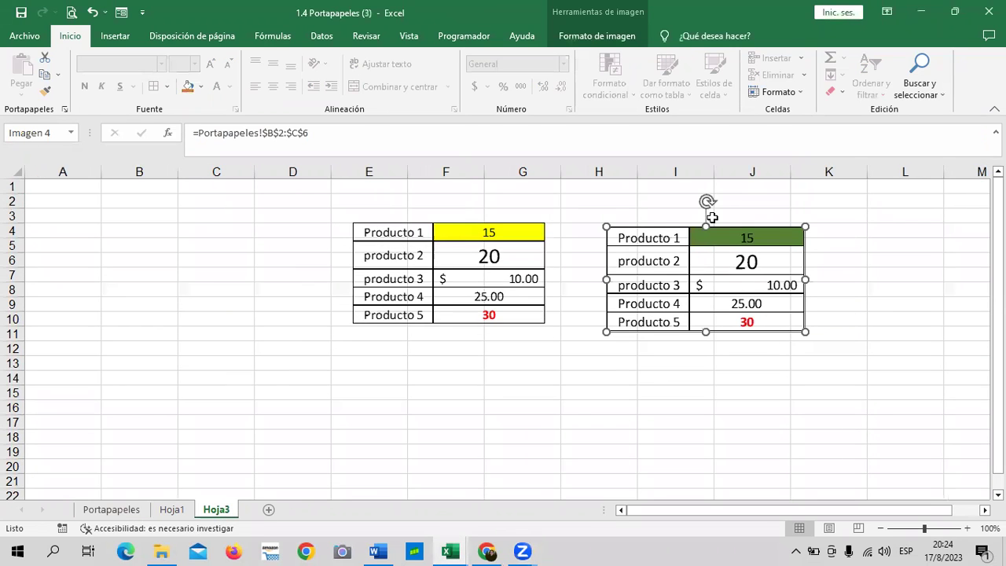
pyautogui.click(111, 512)
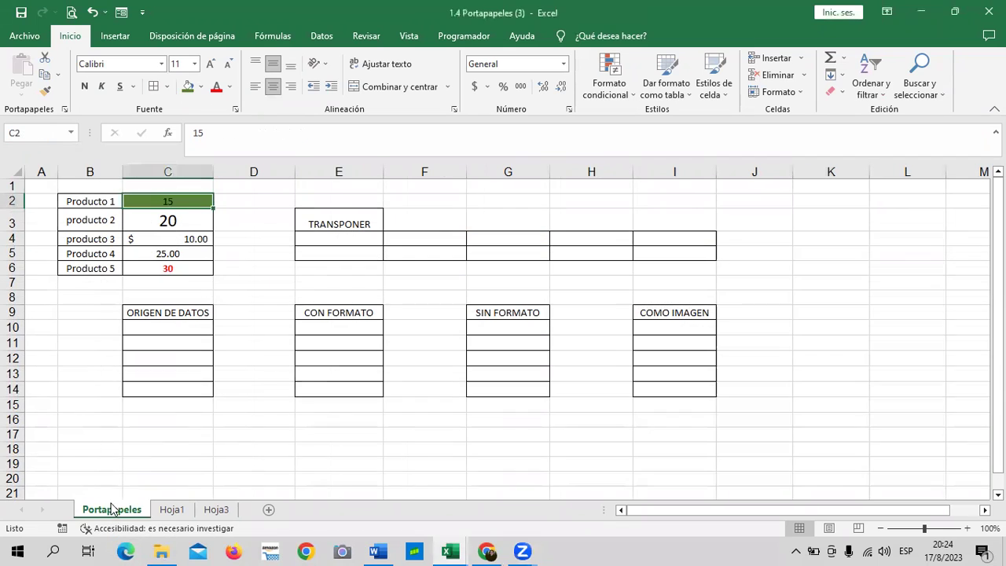
pyautogui.click(217, 511)
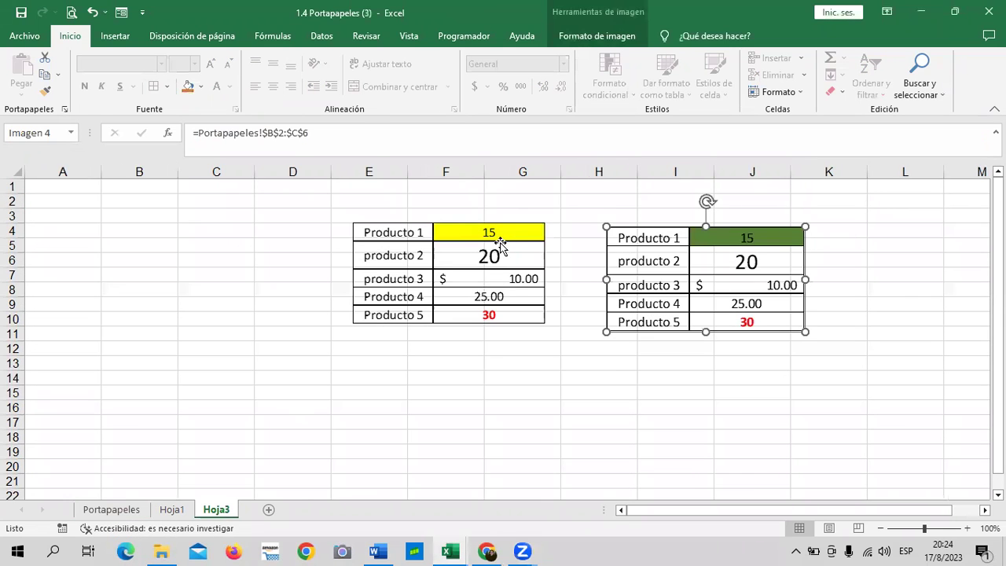
pyautogui.click(482, 267)
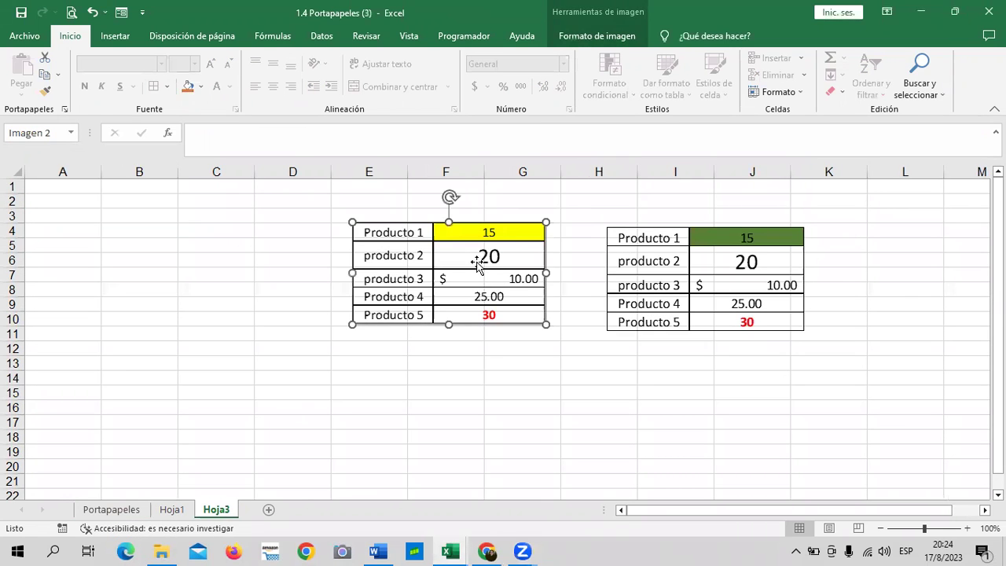
pyautogui.click(122, 511)
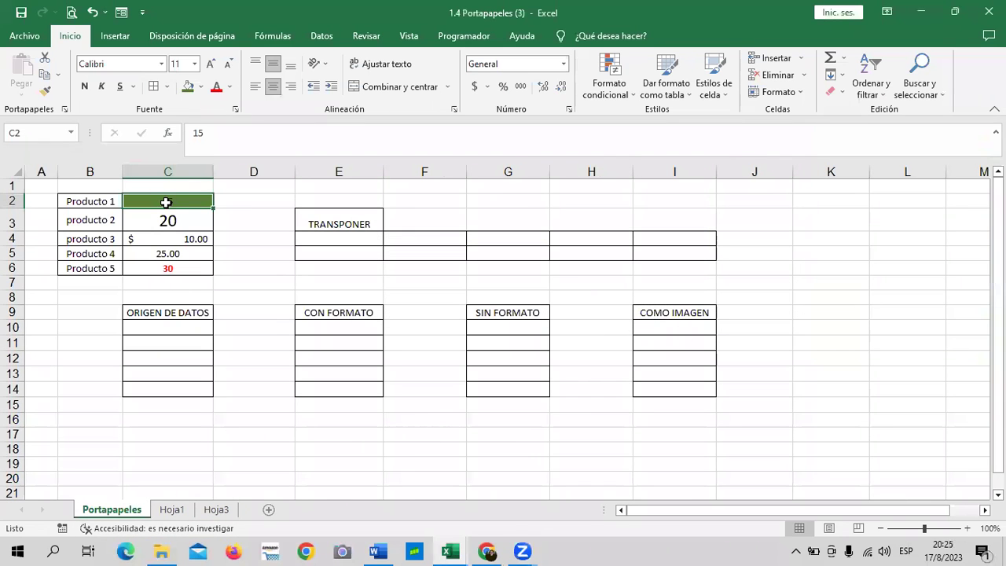
pyautogui.click(217, 510)
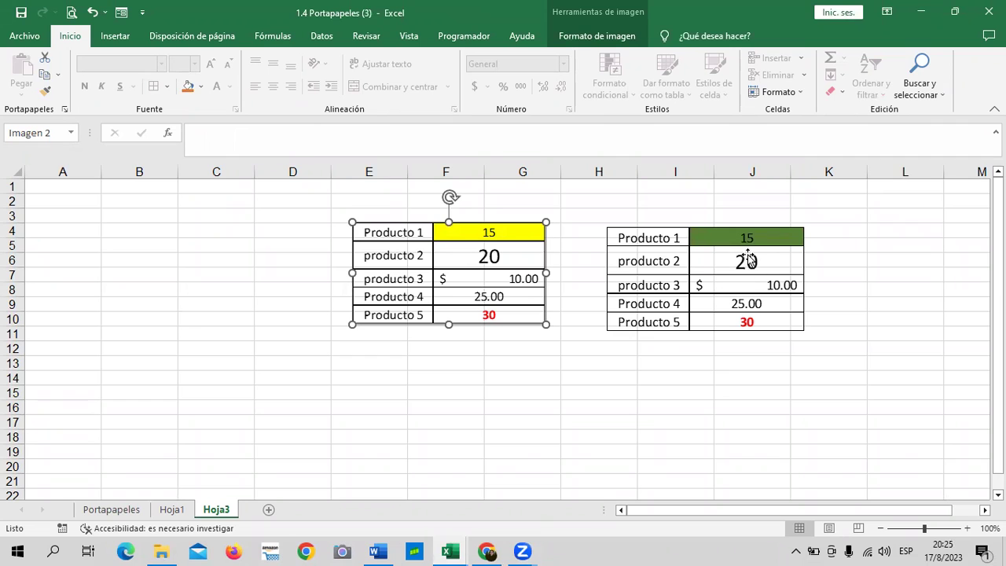
pyautogui.click(102, 510)
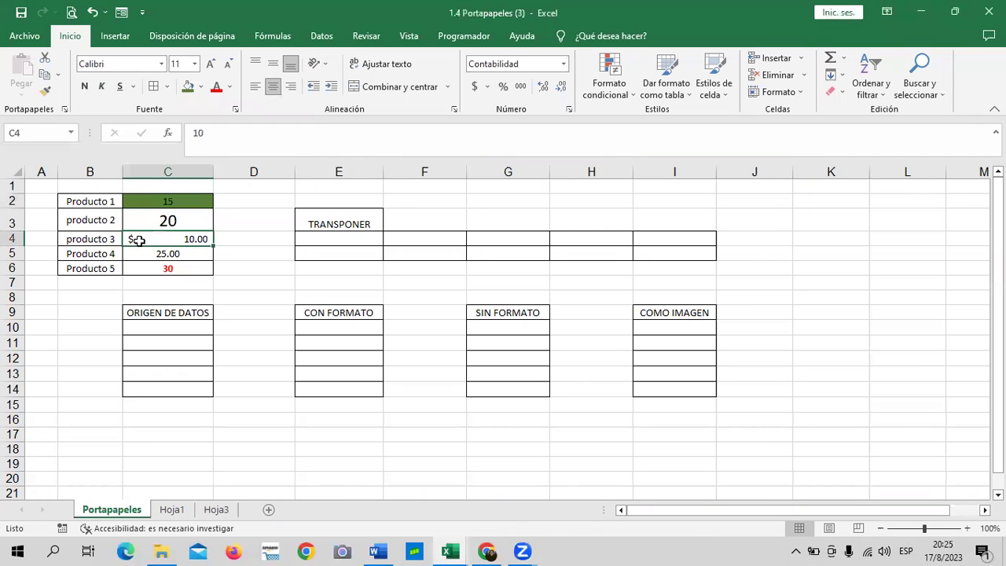
# Step: Enter 100 for producto 3 and 500 for Producto 4 in C4 and C5
pyautogui.write('1')
pyautogui.press('Return')
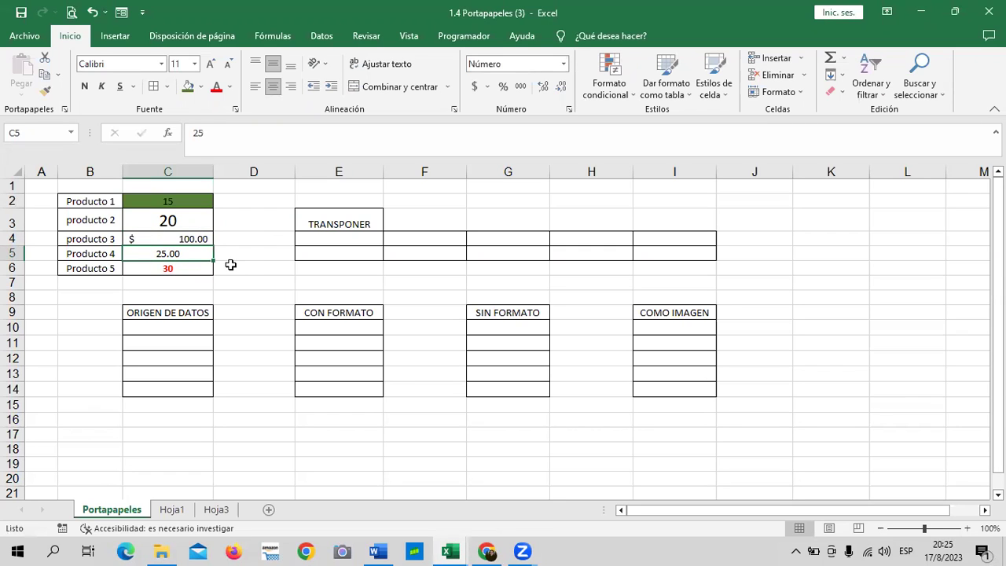
pyautogui.write('500')
pyautogui.press('Return')
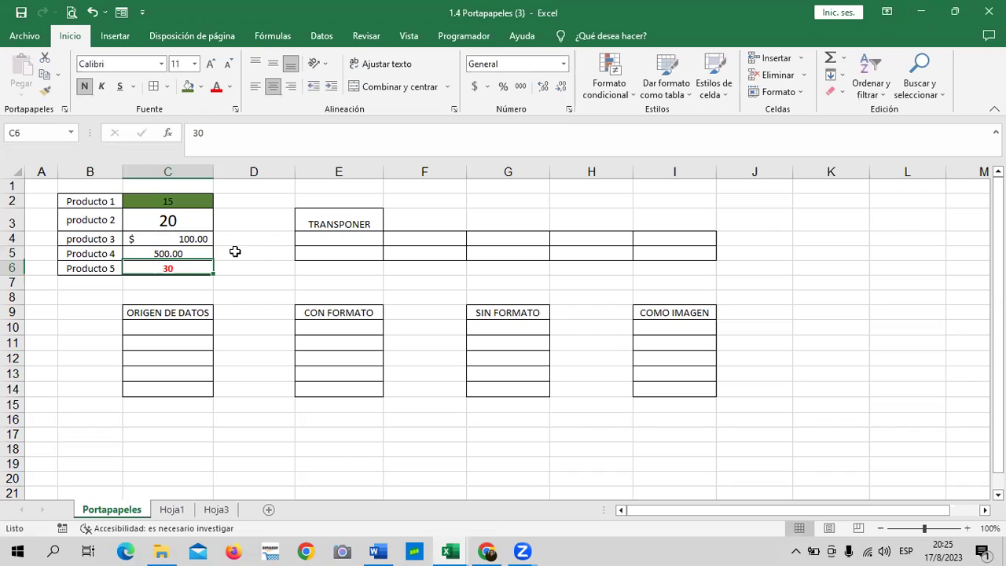
# Step: Turn Producto 5's 30 in C6 black, then check the linked picture on Hoja3
pyautogui.click(234, 91)
pyautogui.click(226, 136)
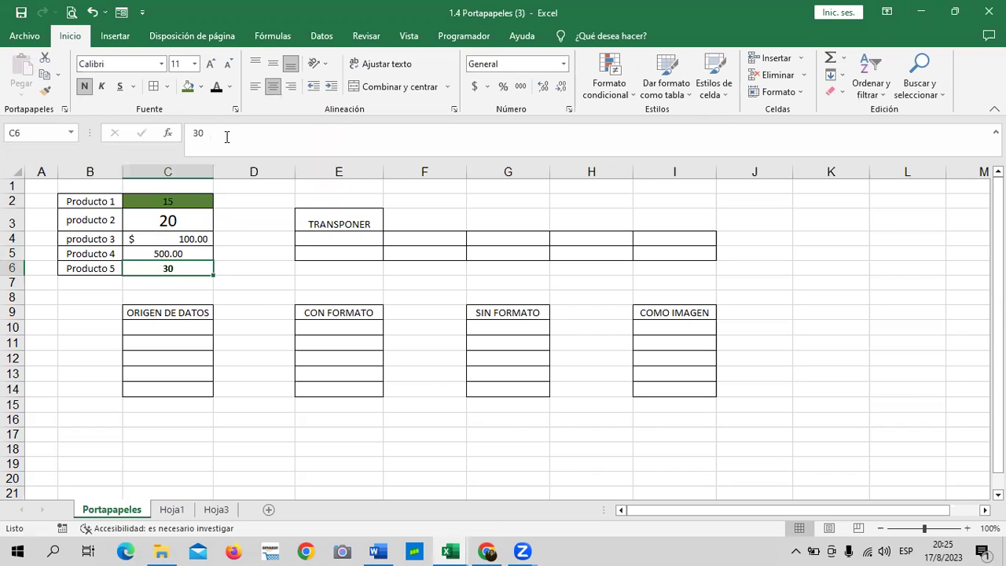
pyautogui.click(228, 282)
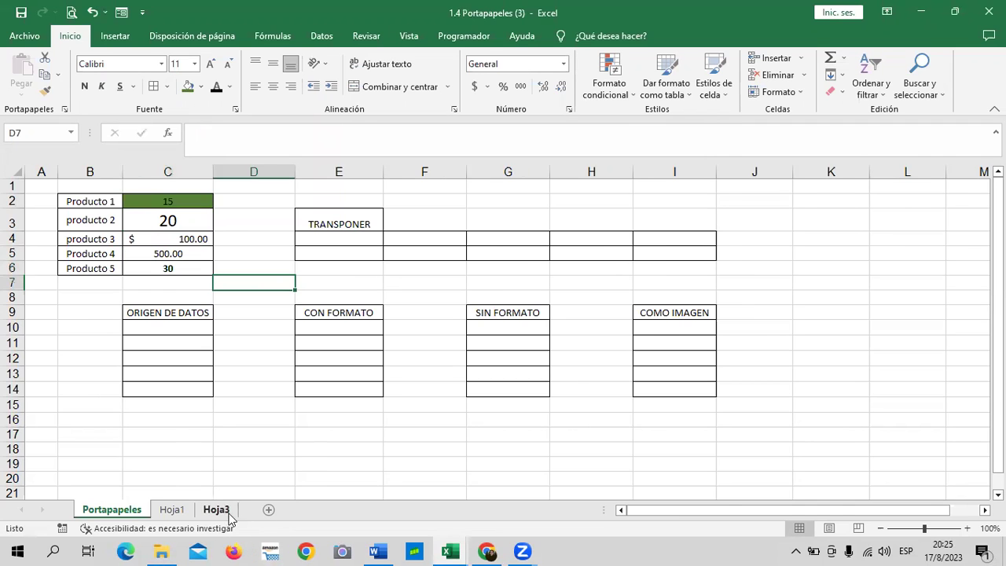
pyautogui.click(224, 510)
pyautogui.click(771, 284)
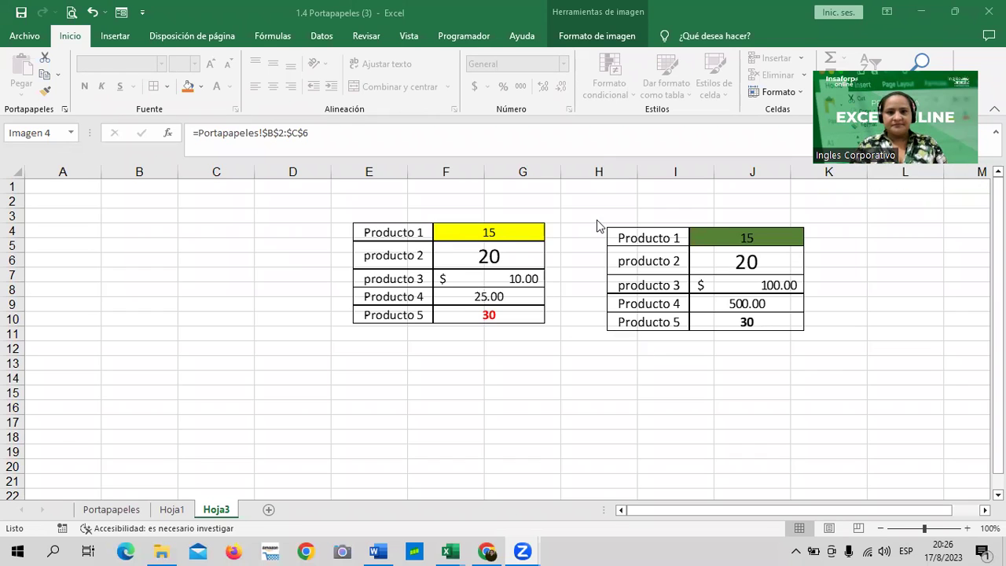
pyautogui.click(643, 323)
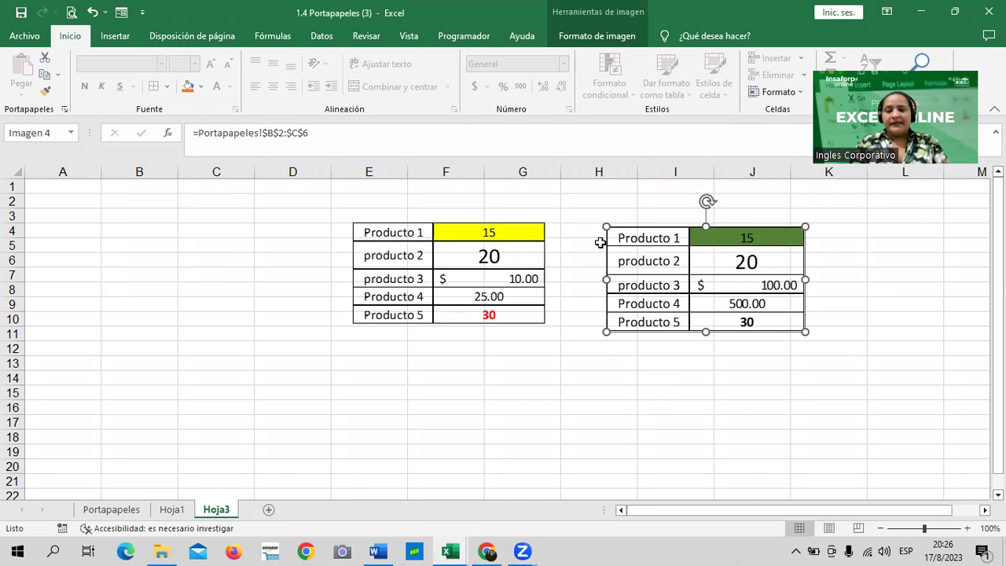
pyautogui.click(107, 510)
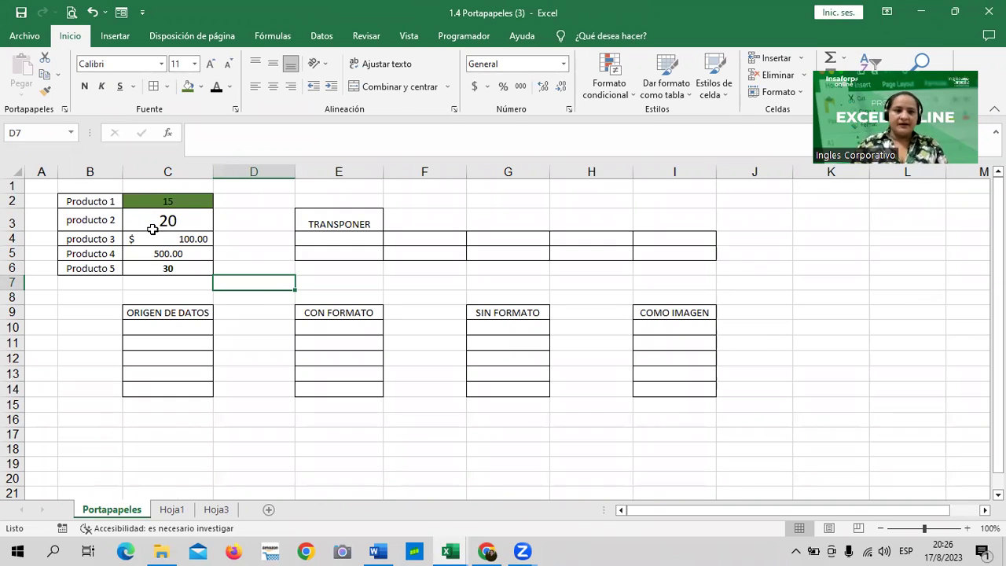
pyautogui.click(218, 508)
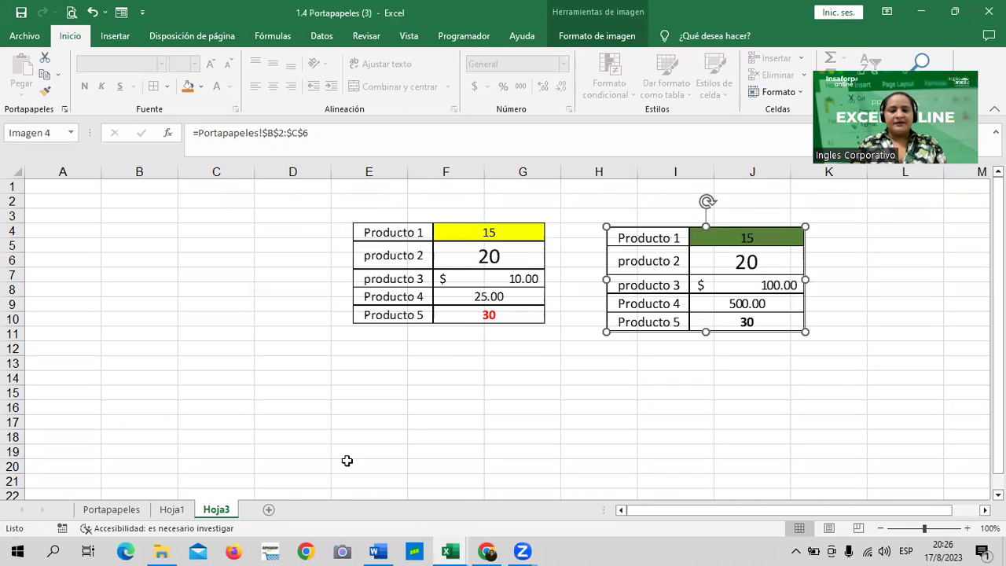
pyautogui.click(101, 510)
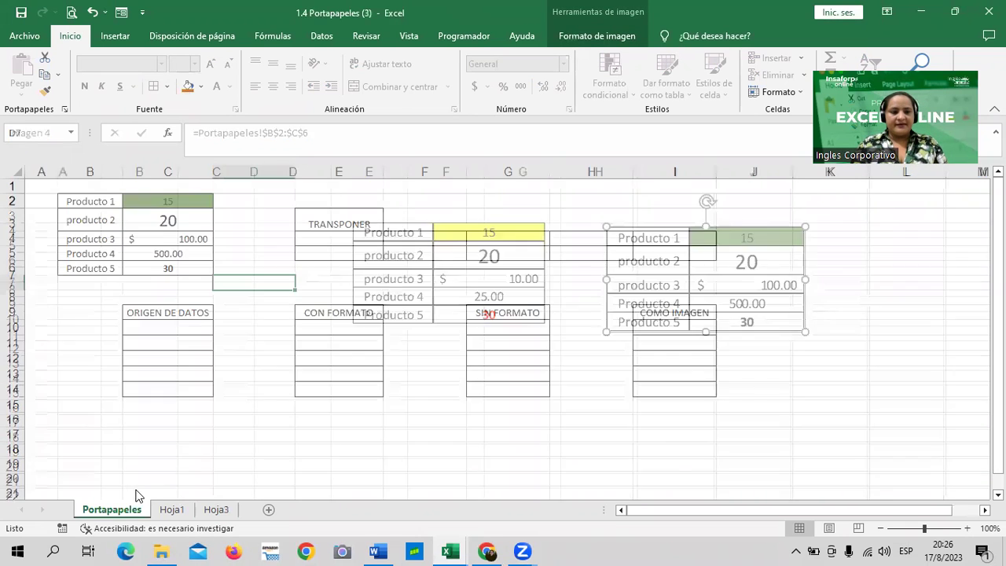
pyautogui.rightClick(145, 225)
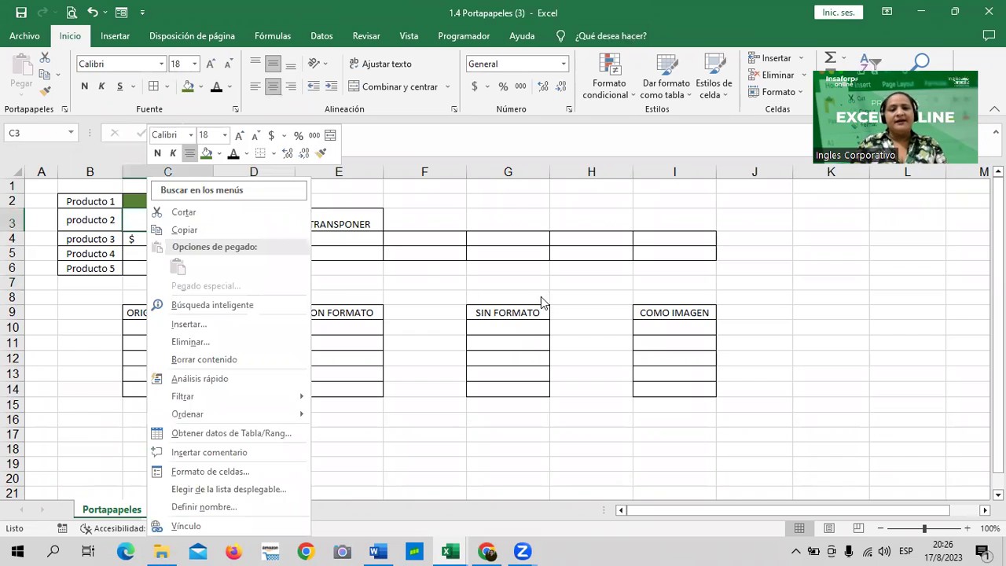
pyautogui.press('Escape')
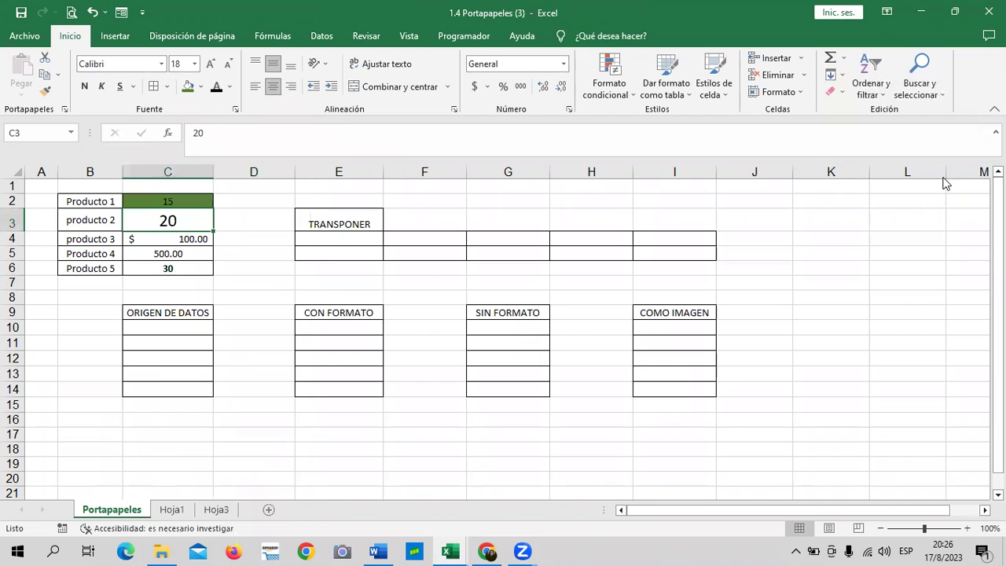
pyautogui.click(217, 509)
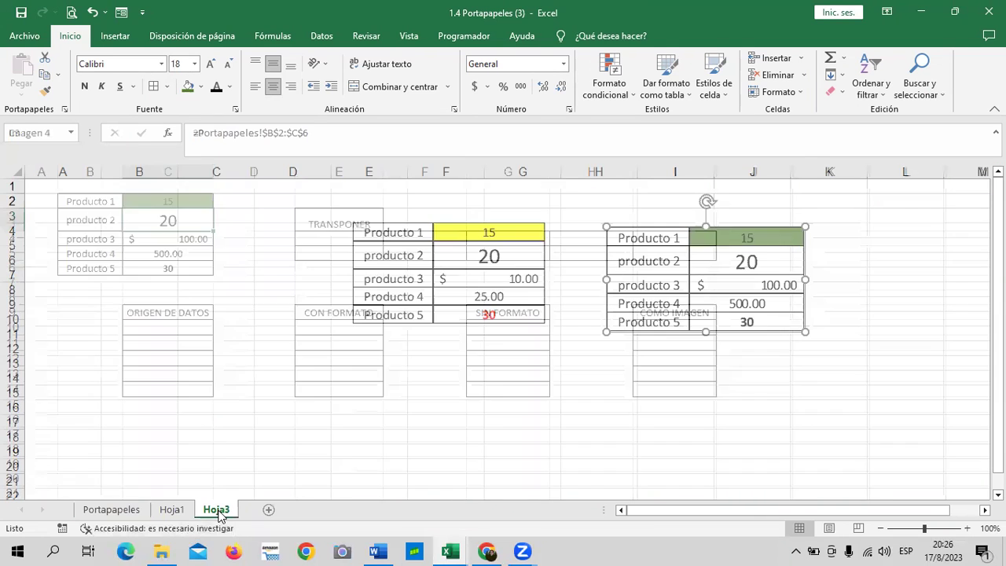
pyautogui.click(112, 509)
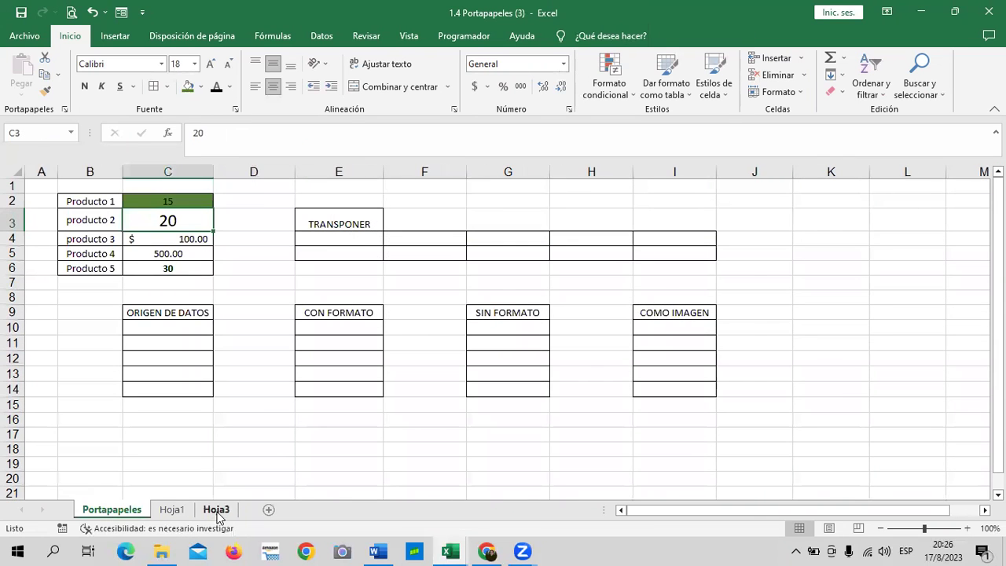
pyautogui.click(216, 509)
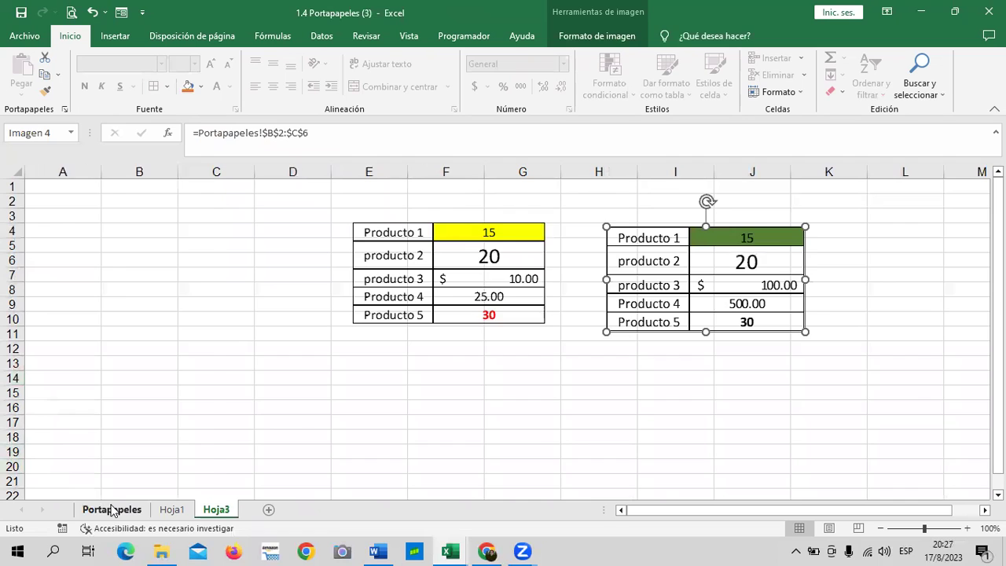
pyautogui.click(112, 510)
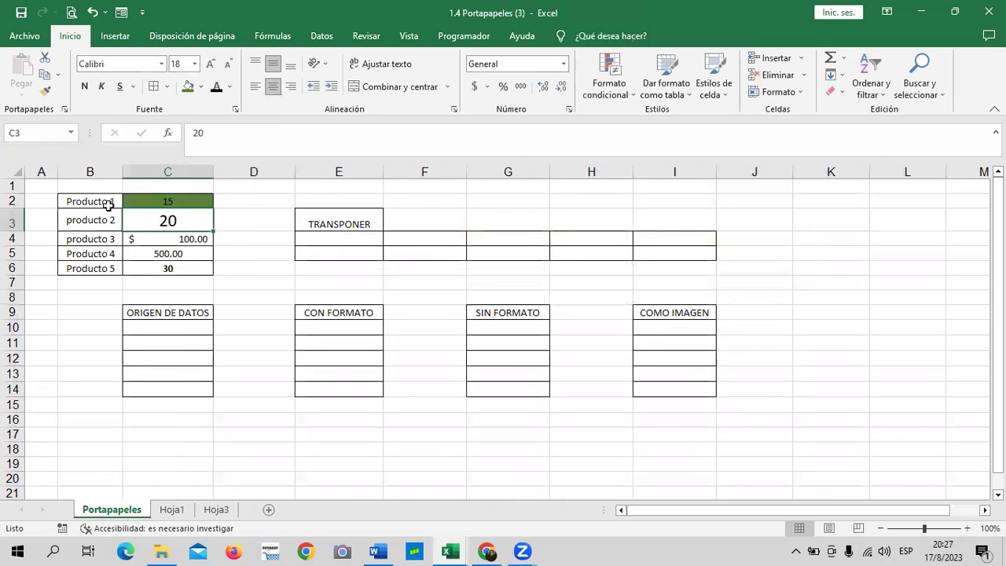
pyautogui.moveTo(103, 202); pyautogui.dragTo(187, 267)
# Step: Copy the product table B2:C6 and switch to the Tabla workbook
pyautogui.rightClick(160, 214)
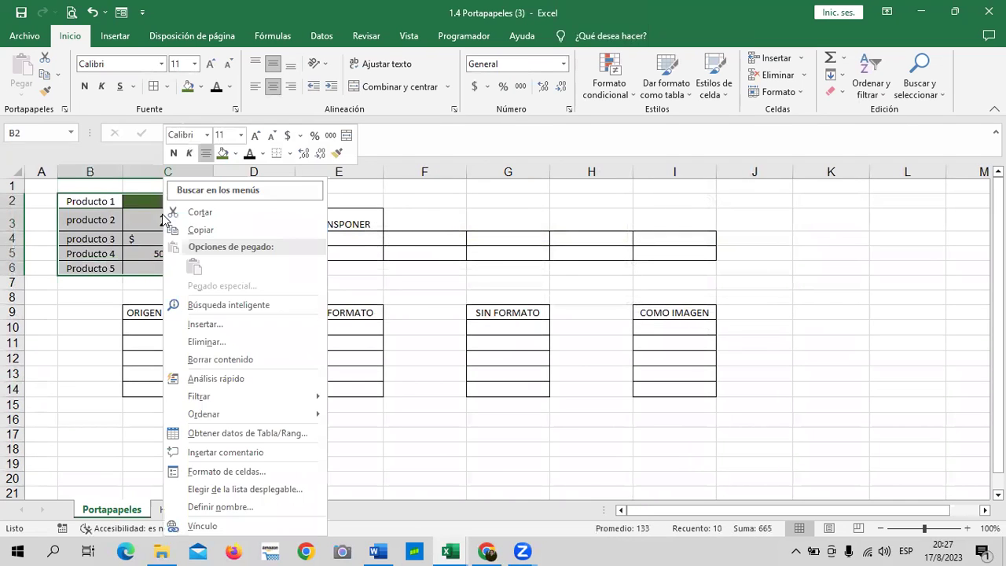
pyautogui.click(203, 229)
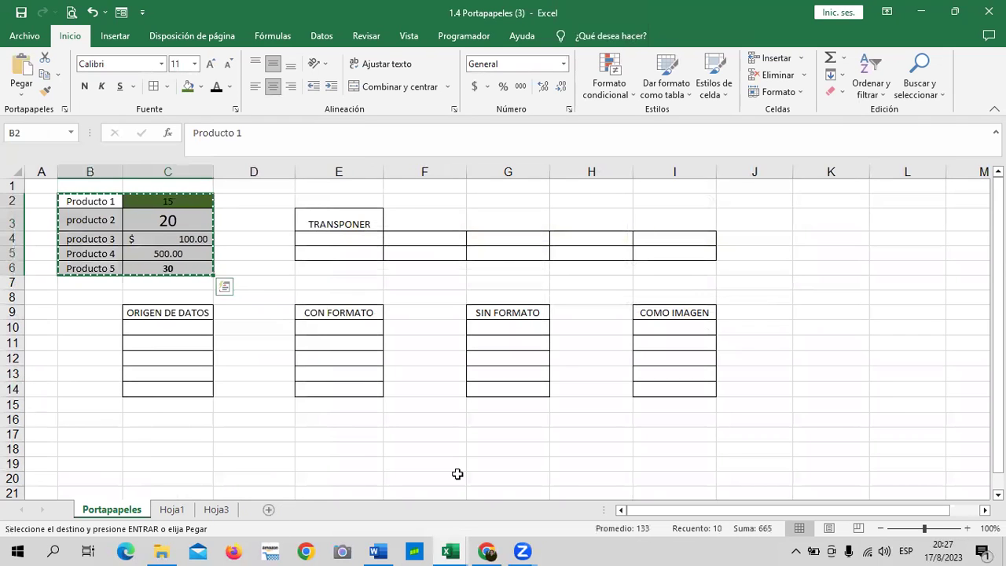
pyautogui.moveTo(450, 550)
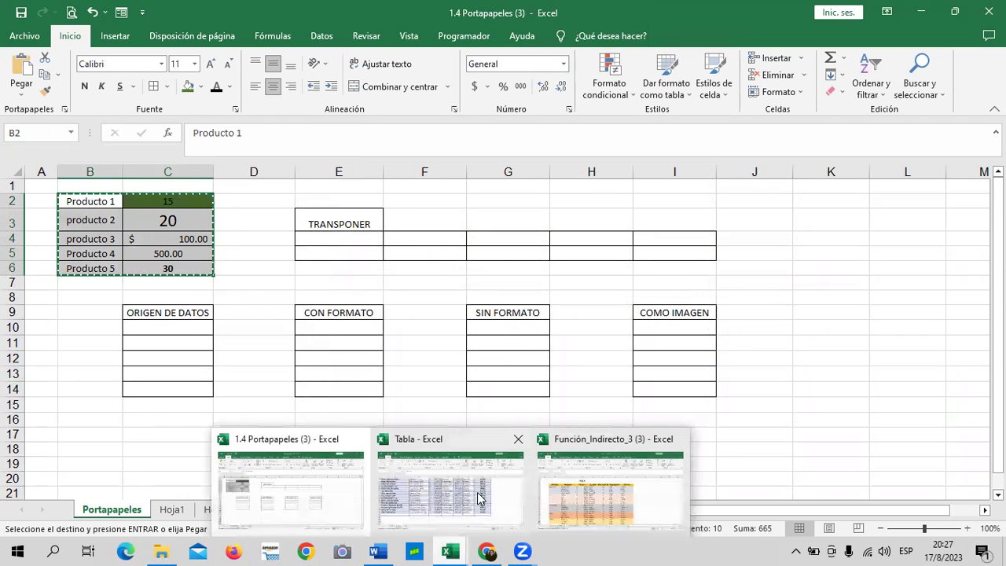
pyautogui.click(498, 481)
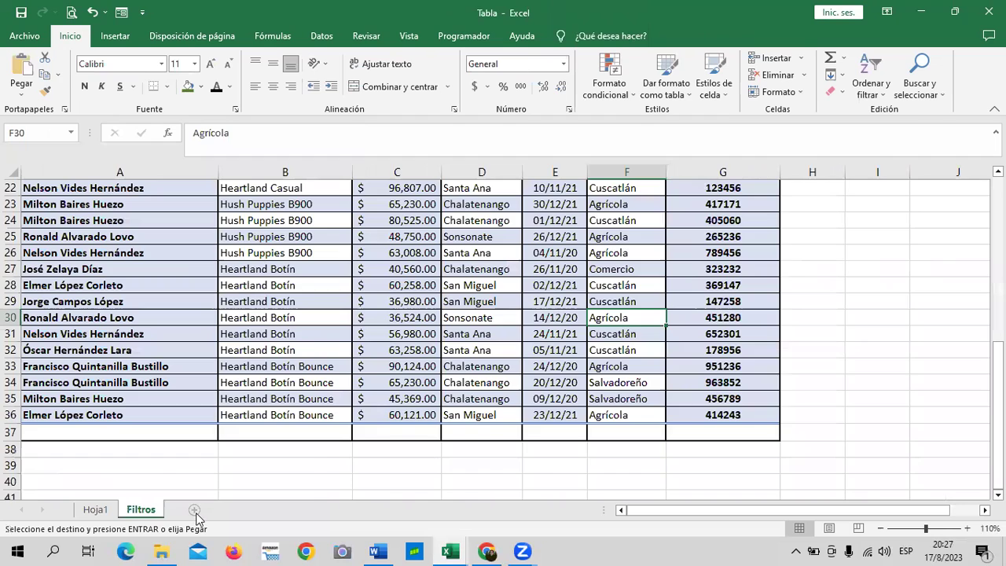
# Step: Add a new Hoja2 sheet and paste the table at I3 as a linked picture
pyautogui.click(195, 509)
pyautogui.rightClick(535, 219)
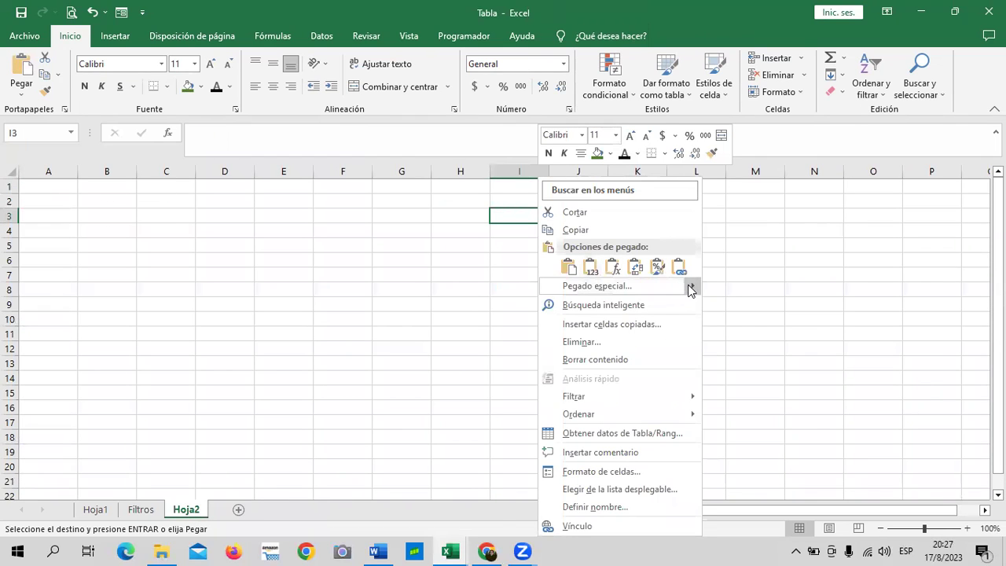
pyautogui.moveTo(691, 288)
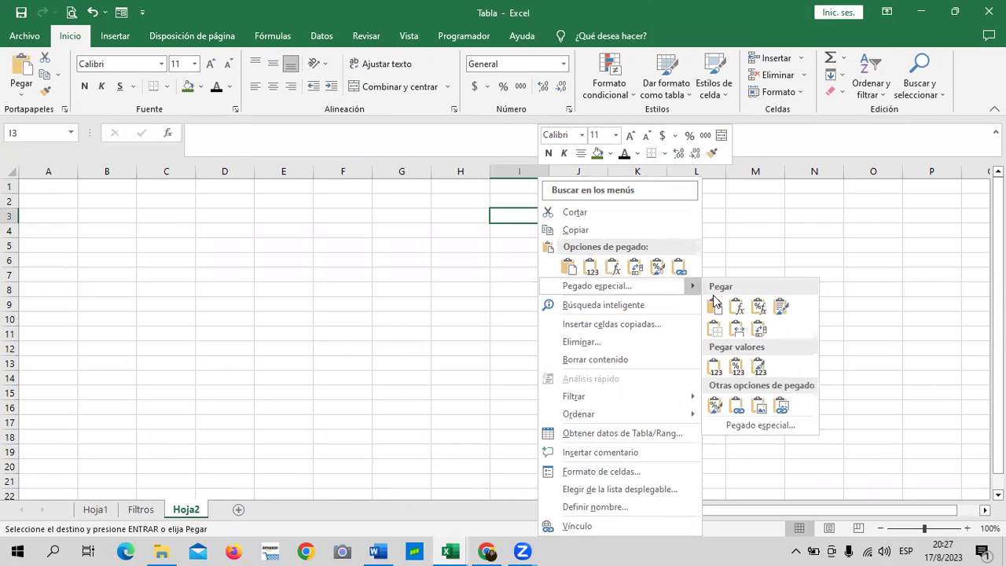
pyautogui.click(781, 403)
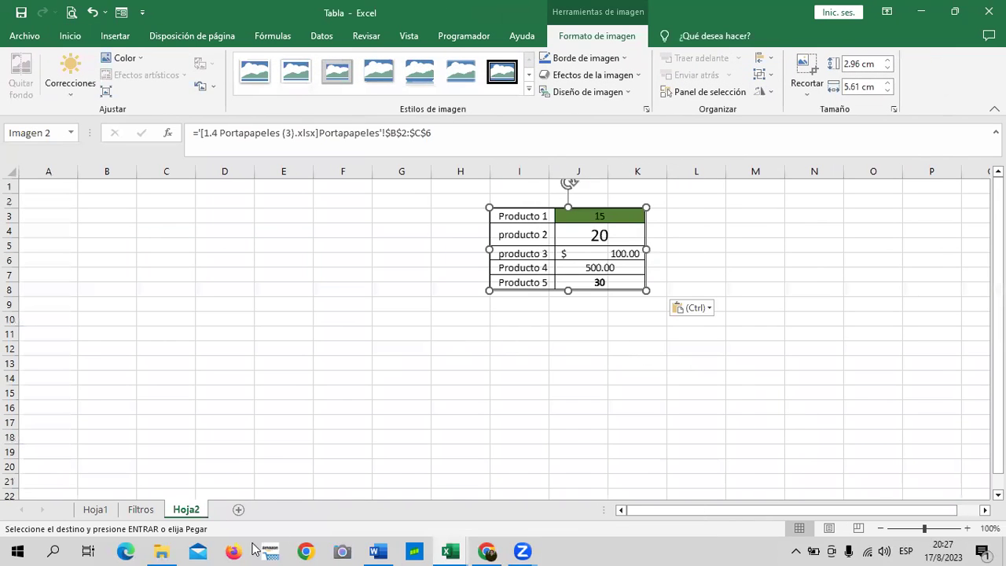
# Step: Review the second pasted product table in the Word document
pyautogui.click(378, 551)
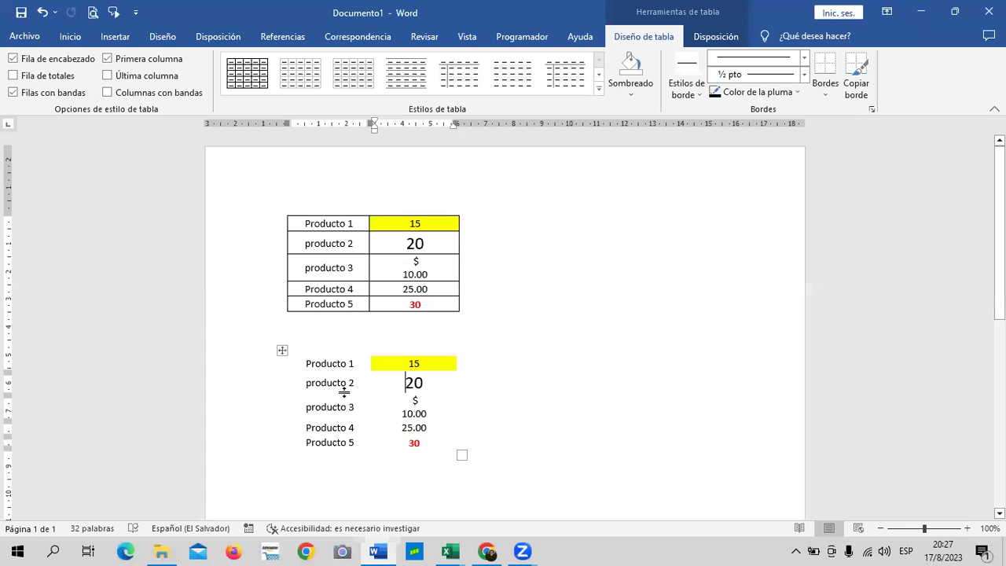
pyautogui.scroll(-3, 354, 377)
pyautogui.click(479, 290)
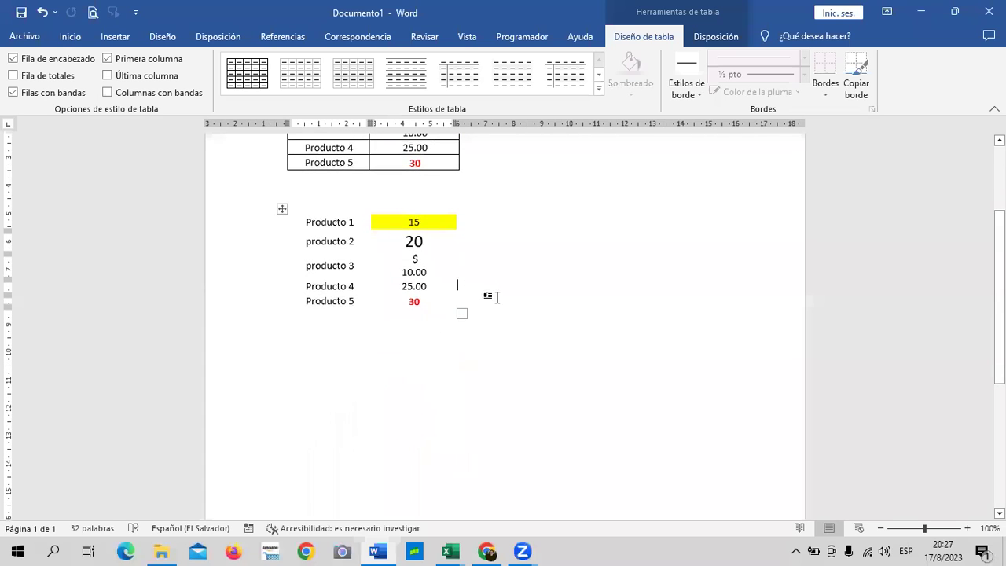
pyautogui.rightClick(591, 211)
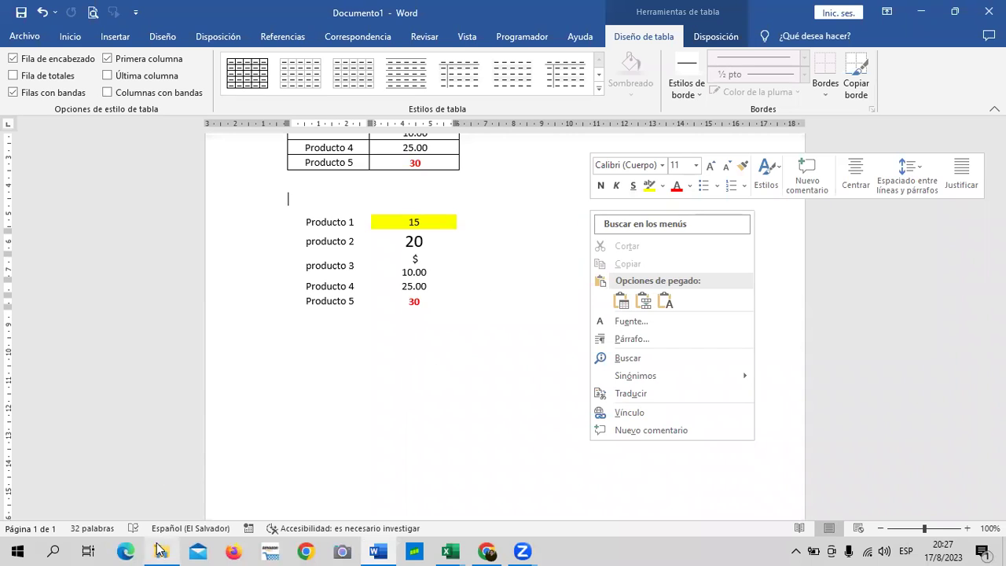
# Step: Copy the product list B2:C6 from the 1.4 Portapapeles workbook
pyautogui.moveTo(452, 550)
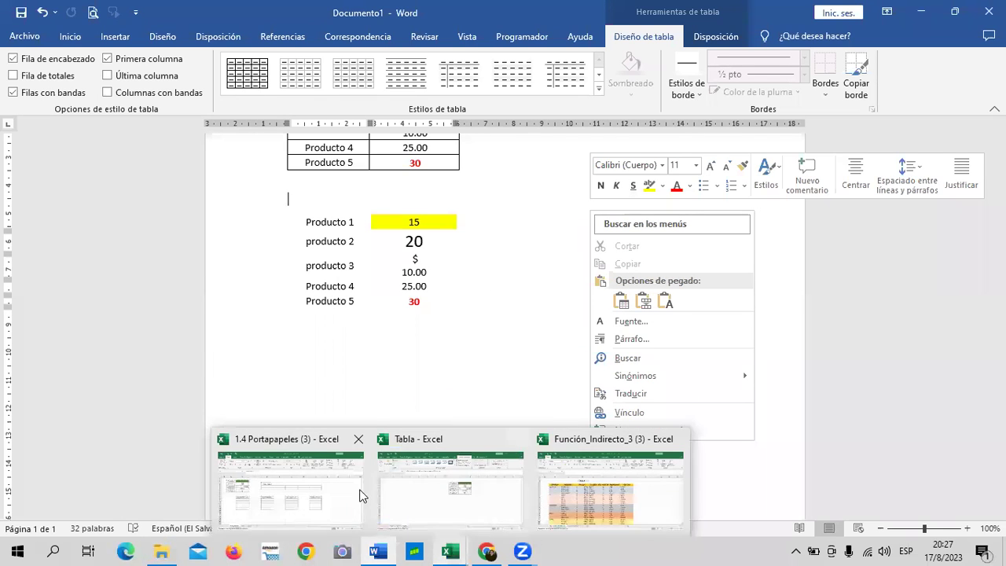
pyautogui.click(321, 498)
pyautogui.rightClick(166, 226)
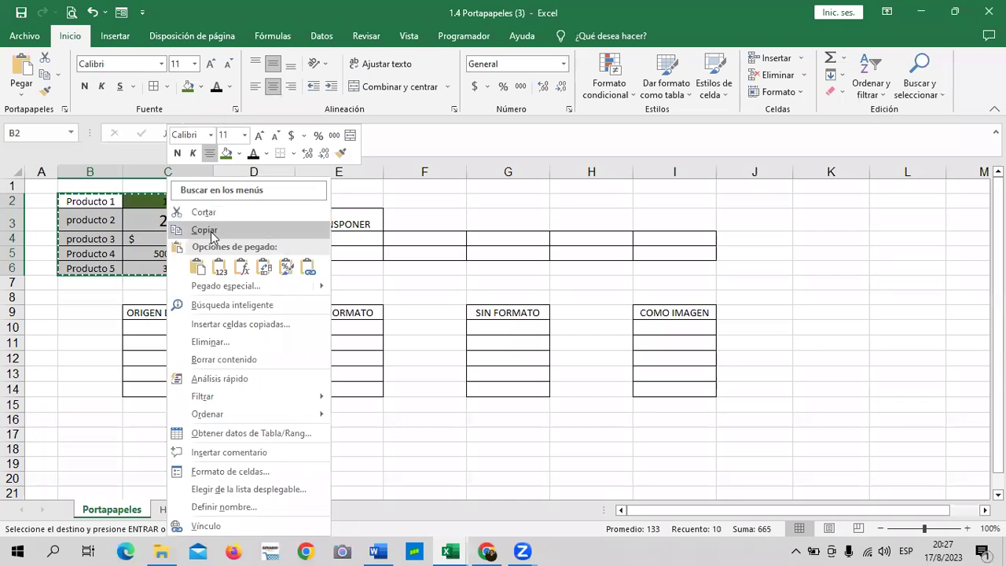
pyautogui.click(197, 231)
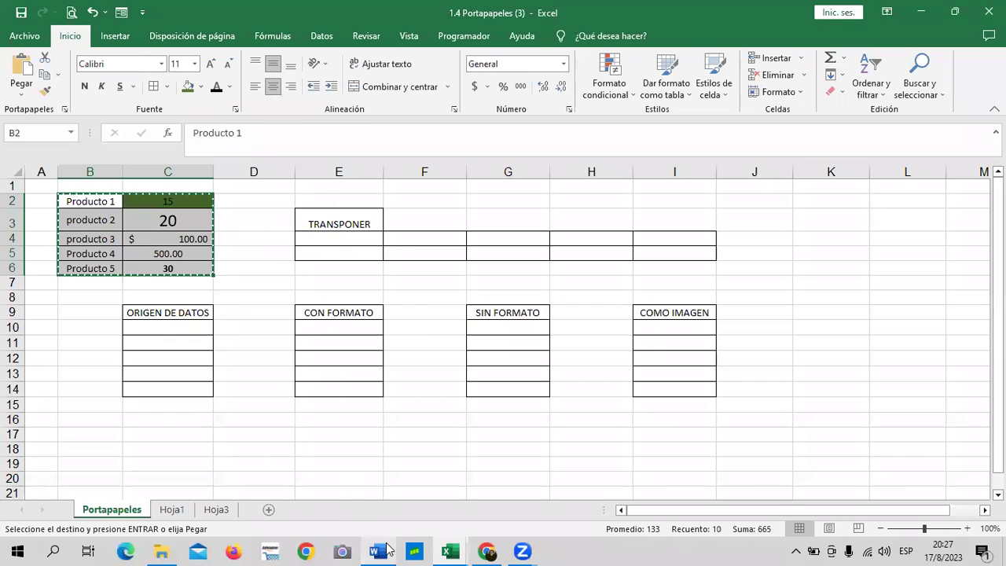
# Step: Paste the product list into Word as a table, then delete it
pyautogui.click(378, 552)
pyautogui.rightClick(641, 272)
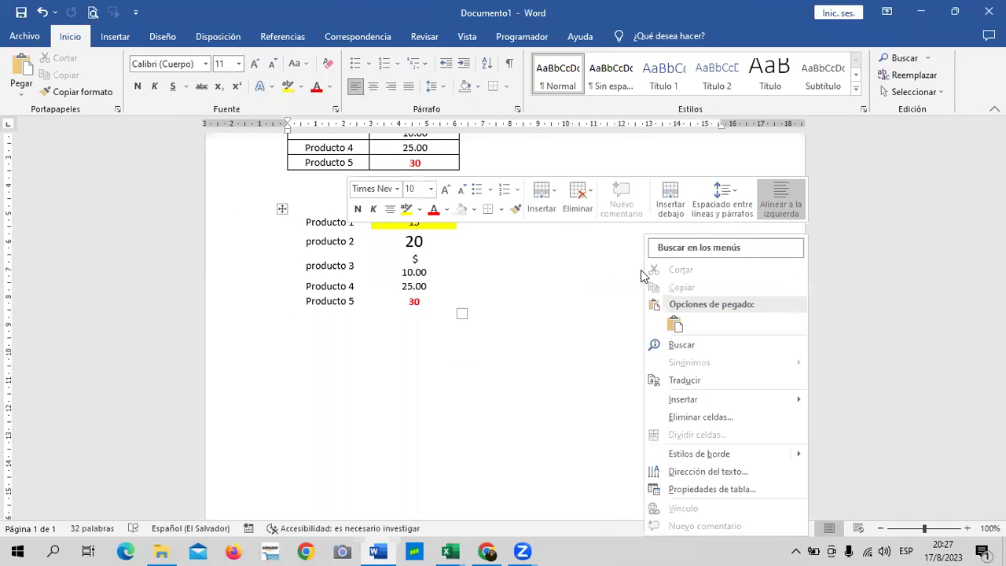
pyautogui.click(675, 323)
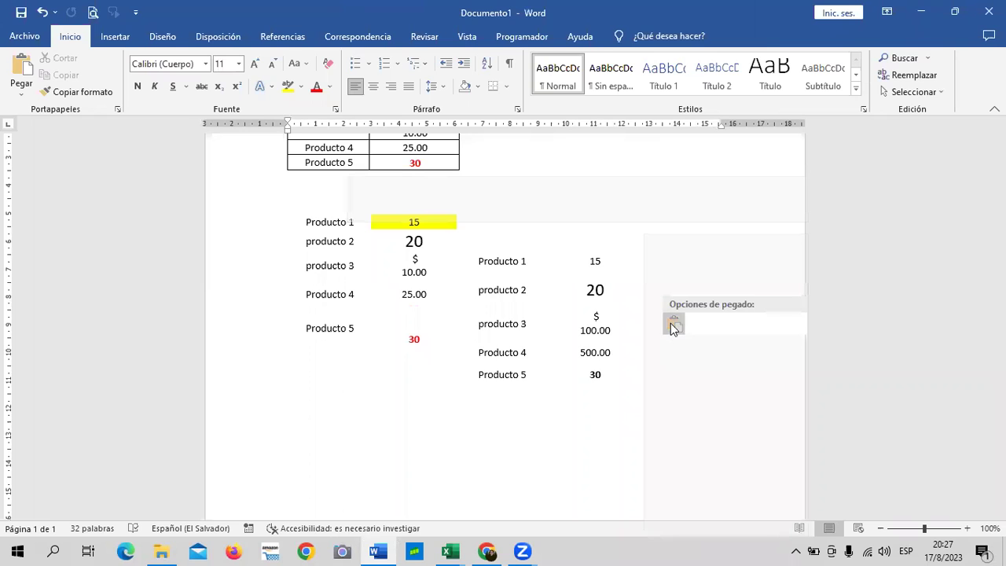
pyautogui.click(554, 316)
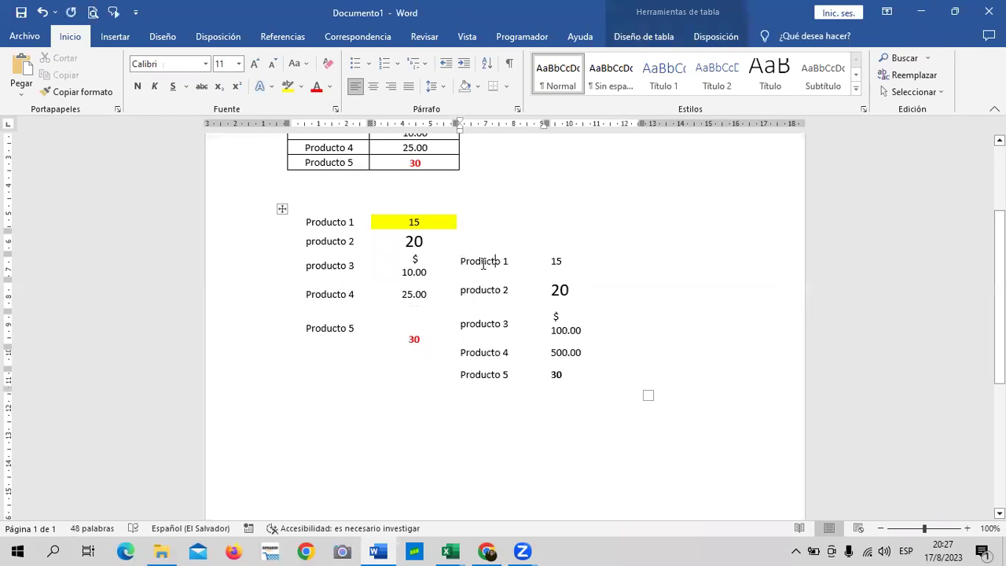
pyautogui.moveTo(477, 261); pyautogui.dragTo(567, 377)
pyautogui.press('BackSpace')
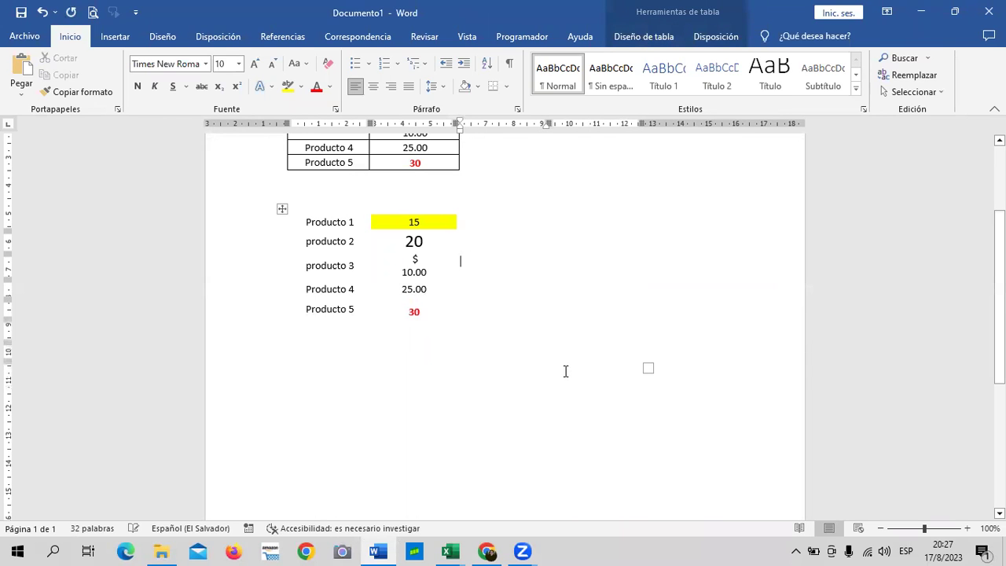
# Step: Dismiss the paste menu and return to the 1.4 Portapapeles workbook
pyautogui.rightClick(542, 268)
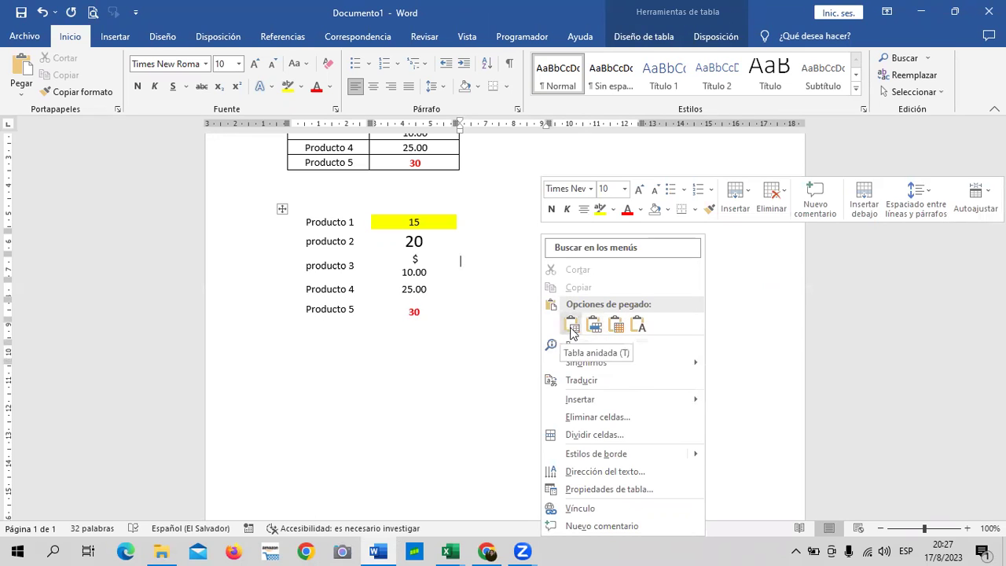
pyautogui.click(408, 367)
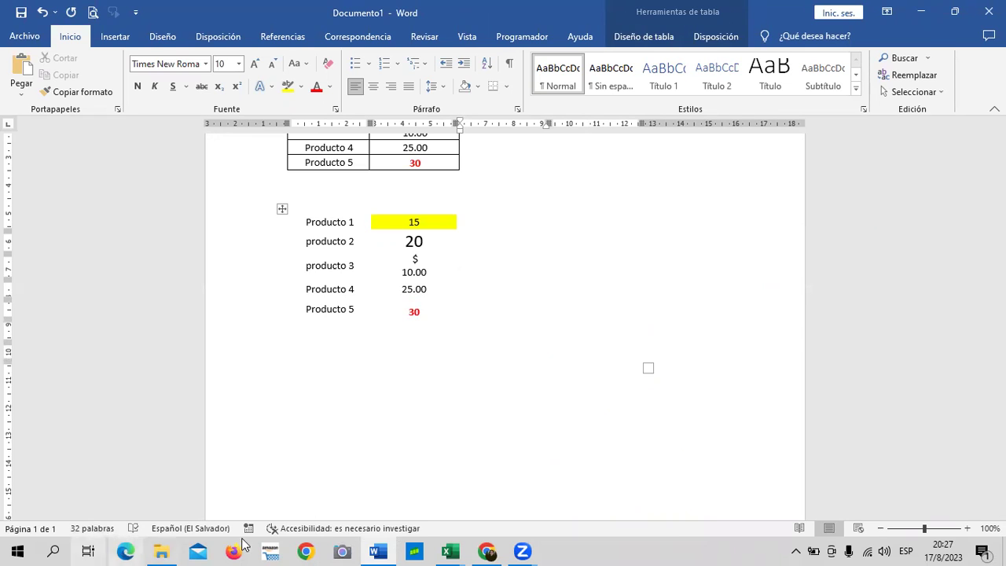
pyautogui.moveTo(449, 550)
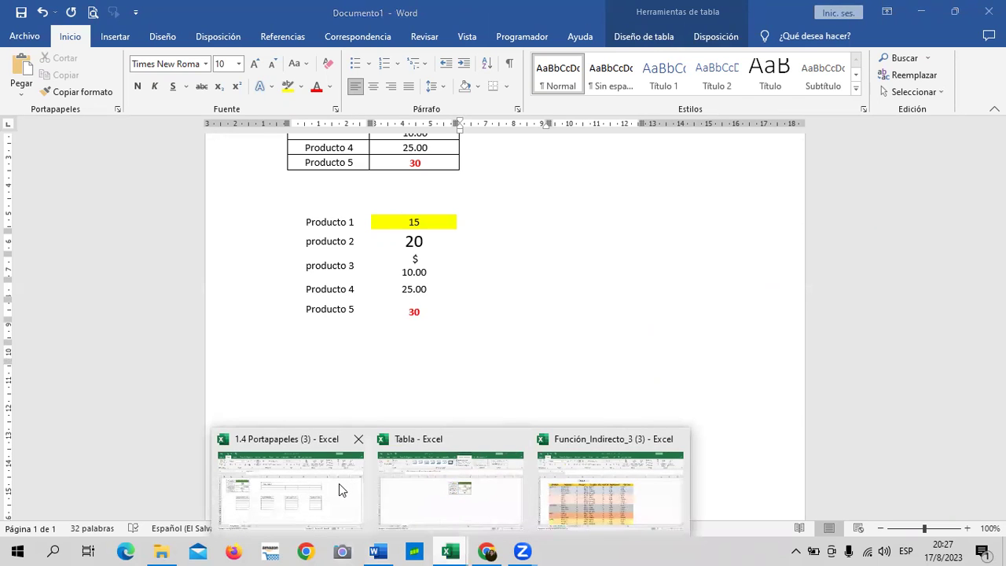
pyautogui.click(339, 483)
pyautogui.moveTo(244, 239); pyautogui.dragTo(261, 226)
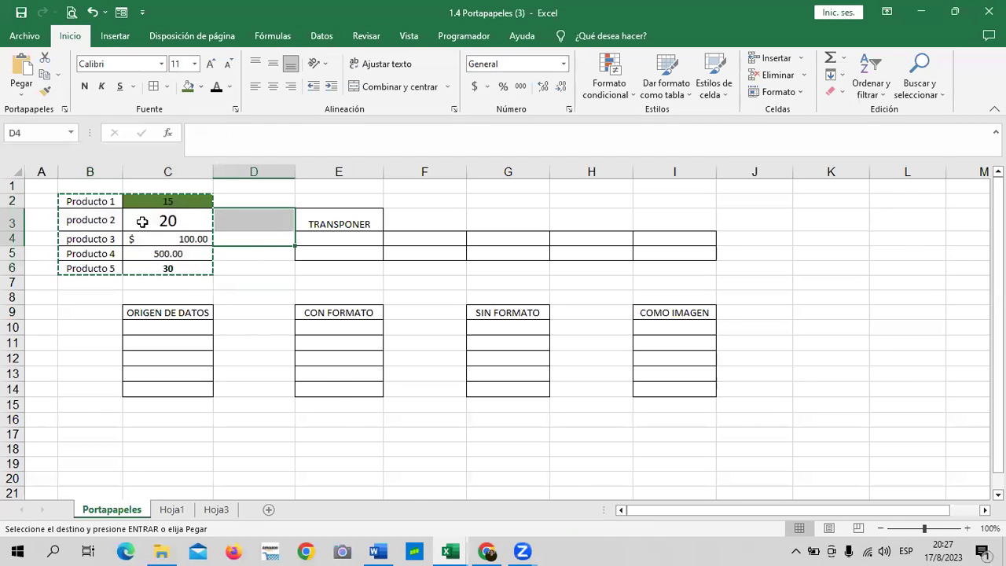
# Step: Cancel the pending copy, recopy B2:C6, and switch to the Word document
pyautogui.press('Escape')
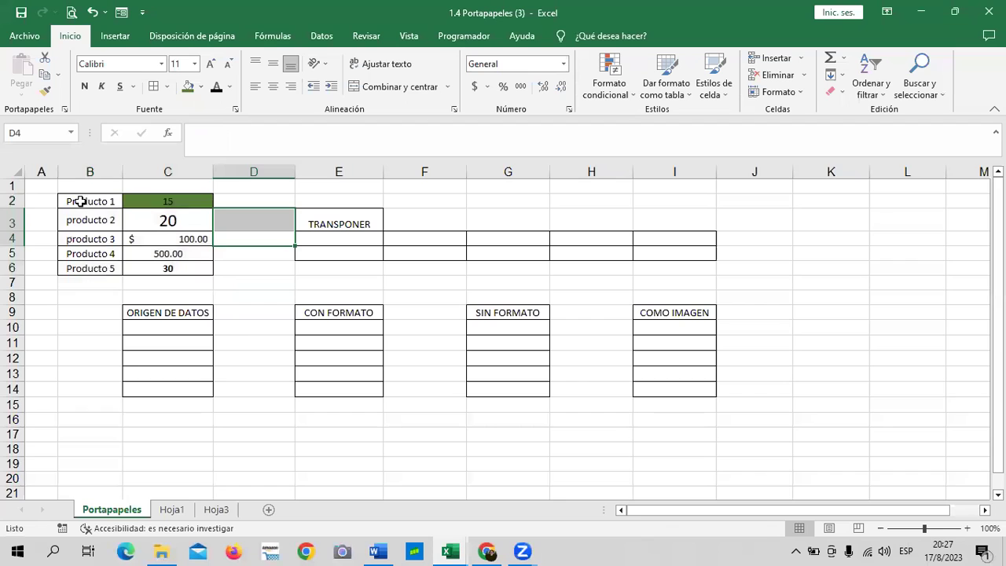
pyautogui.moveTo(78, 202); pyautogui.dragTo(167, 269)
pyautogui.rightClick(167, 214)
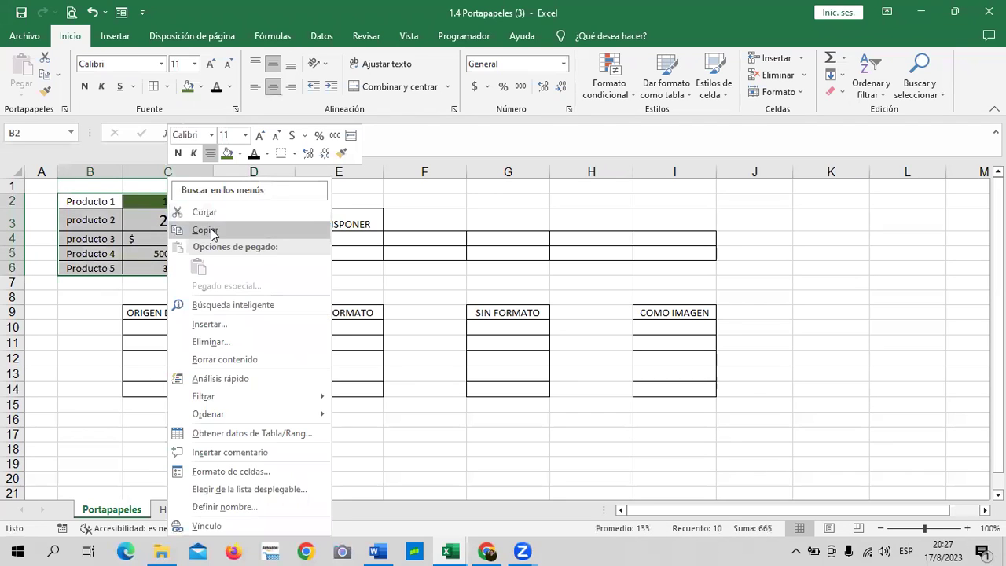
pyautogui.click(210, 232)
pyautogui.click(448, 550)
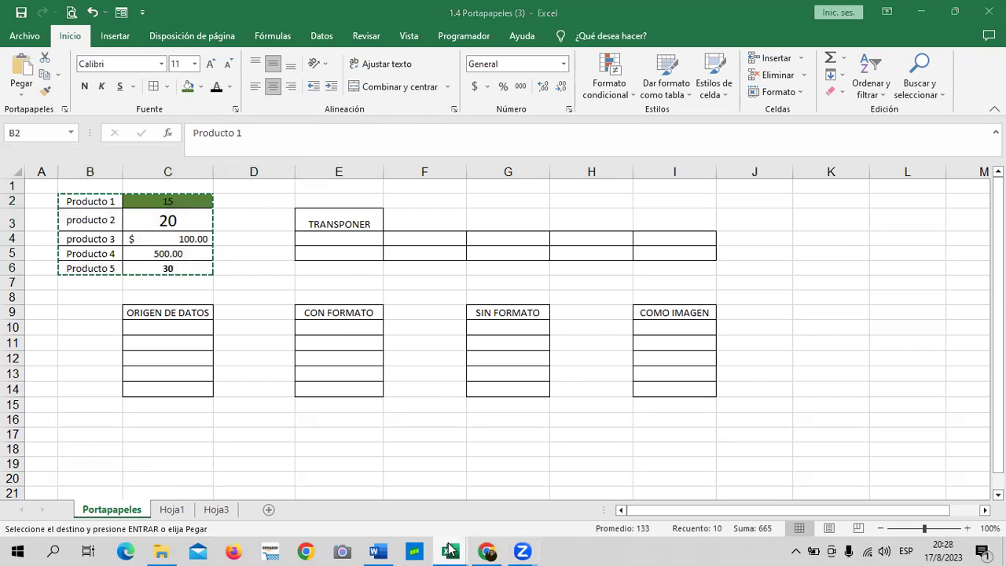
pyautogui.hotkey('alt', 'Tab')
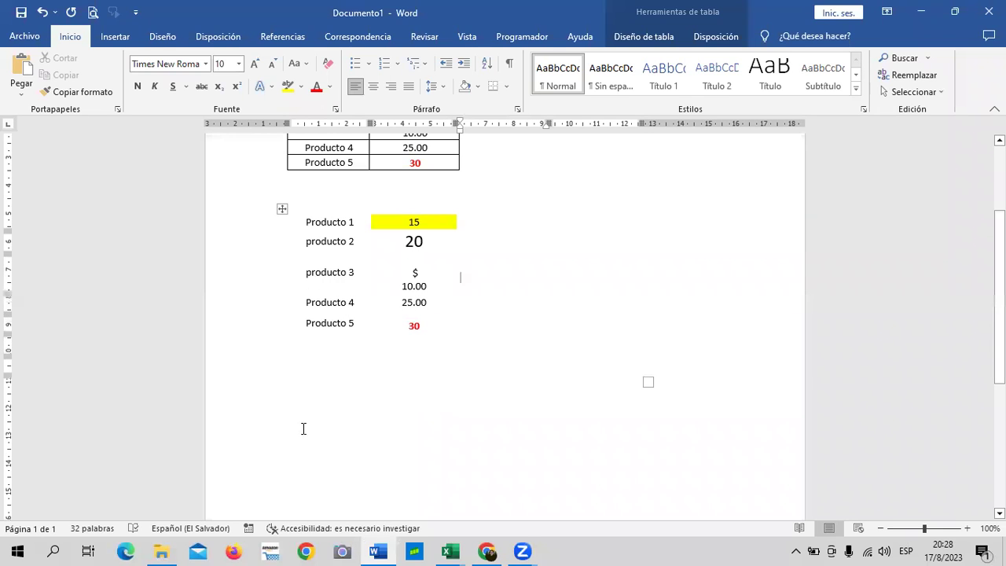
# Step: Paste the product list on a new blank line, linked to Excel with source formatting
pyautogui.click(340, 381)
pyautogui.press('Return')
pyautogui.press('Return')
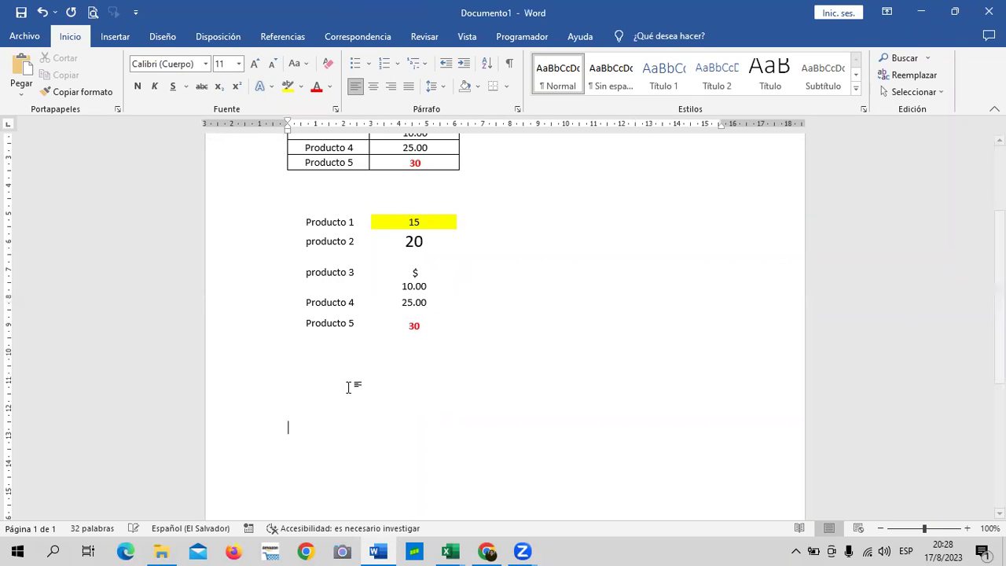
pyautogui.scroll(-3, 348, 386)
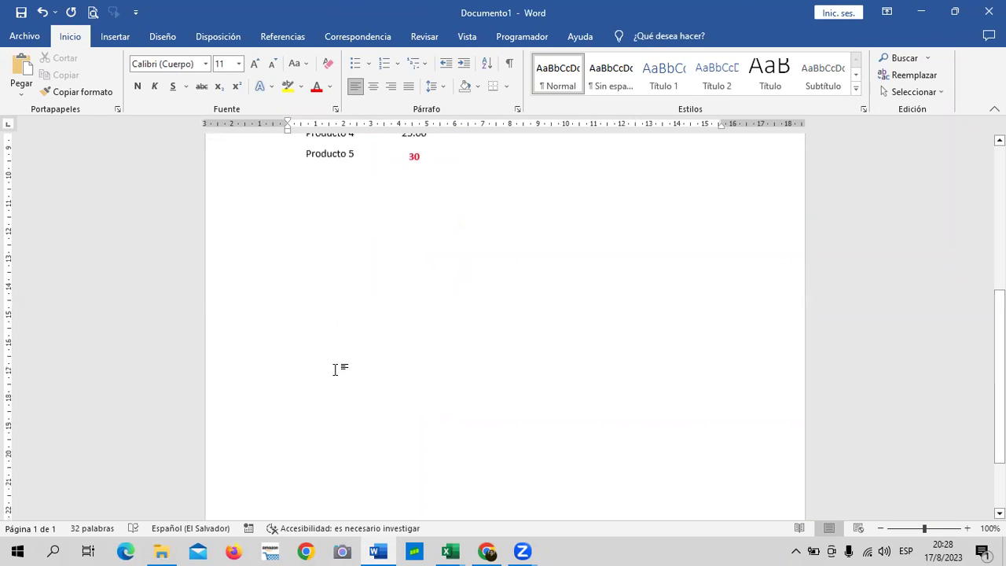
pyautogui.rightClick(316, 254)
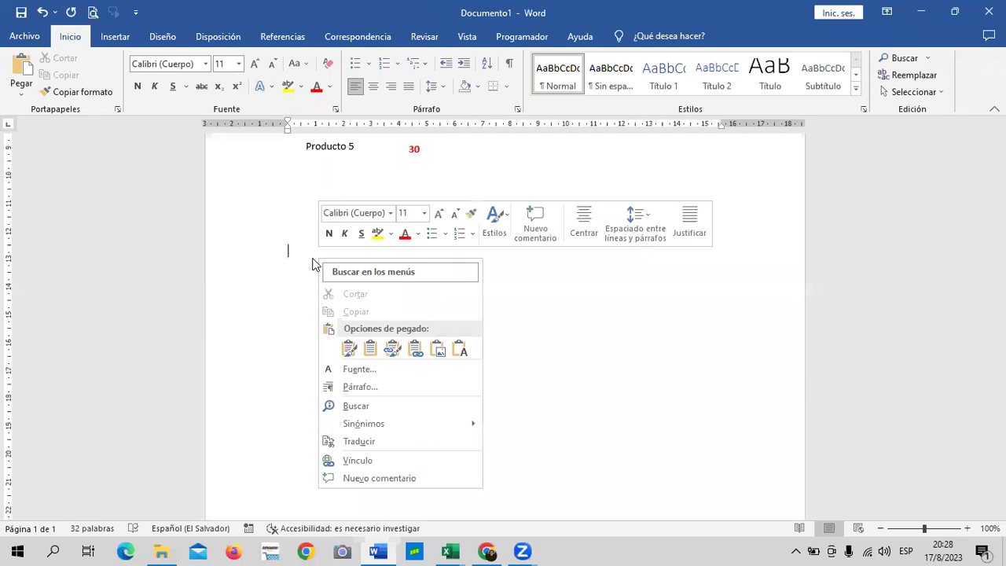
pyautogui.click(439, 350)
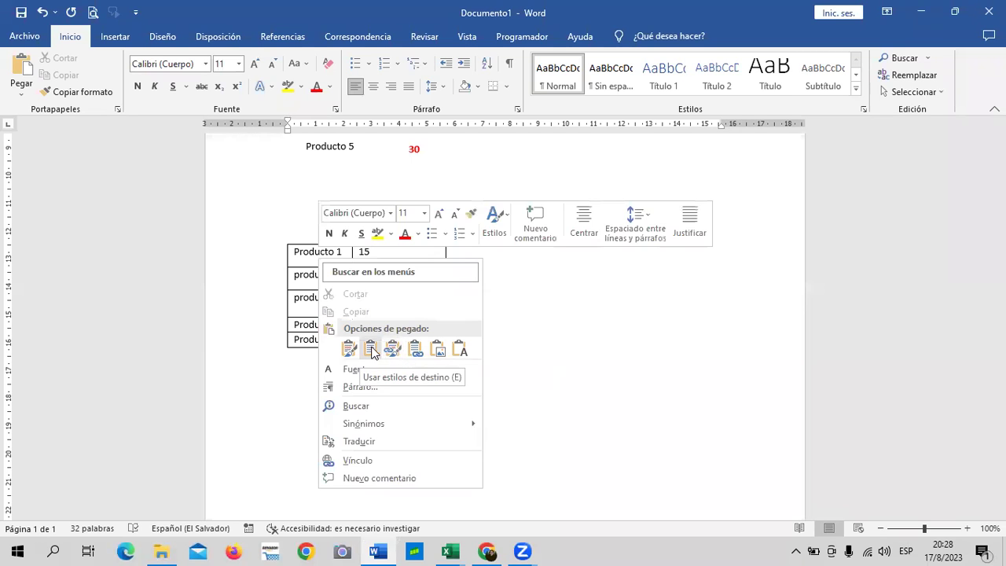
pyautogui.click(393, 351)
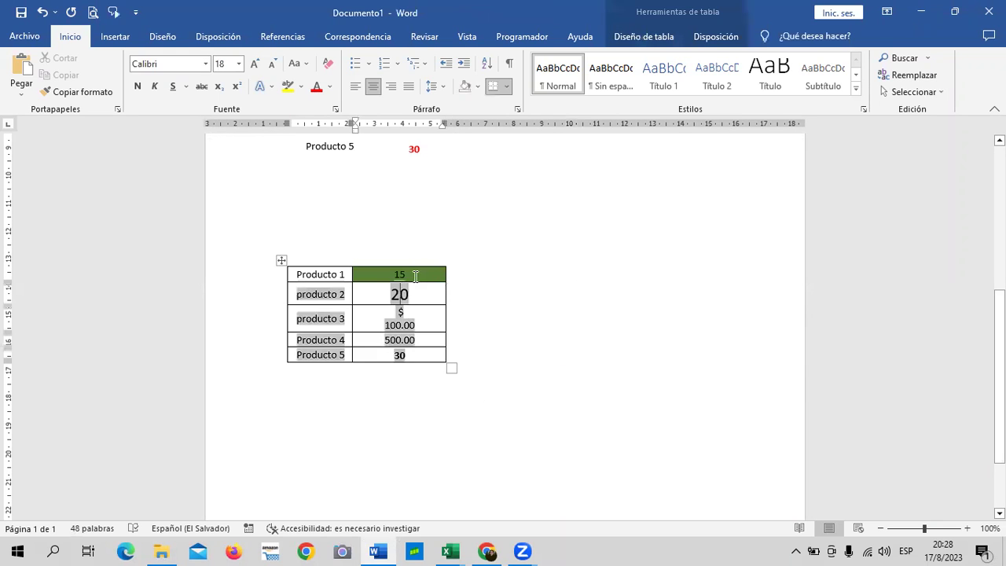
pyautogui.click(422, 271)
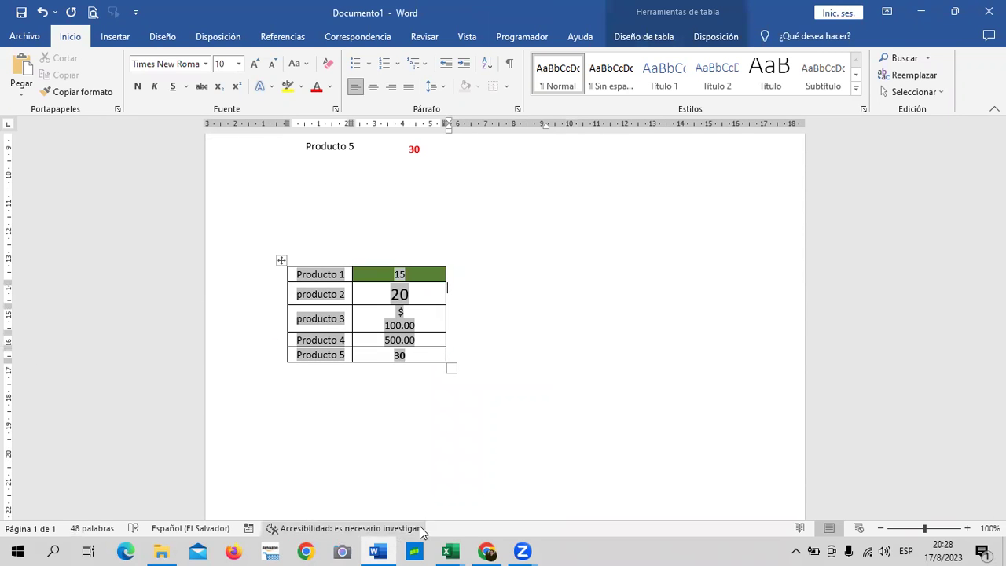
# Step: Apply the pink Incorrecto cell style to the 15 in Portapapeles cell C2
pyautogui.moveTo(454, 550)
pyautogui.click(305, 505)
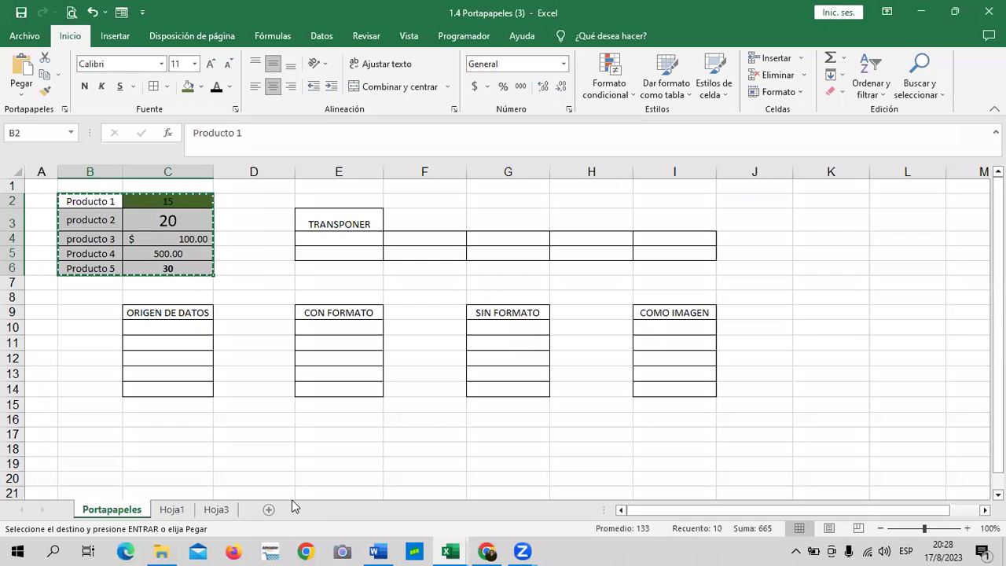
pyautogui.press('Escape')
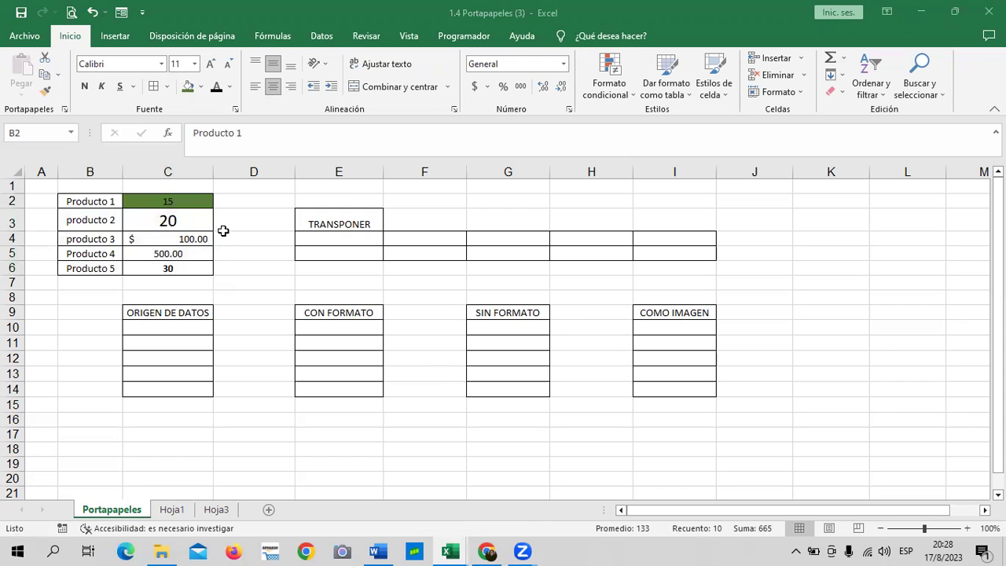
pyautogui.click(227, 256)
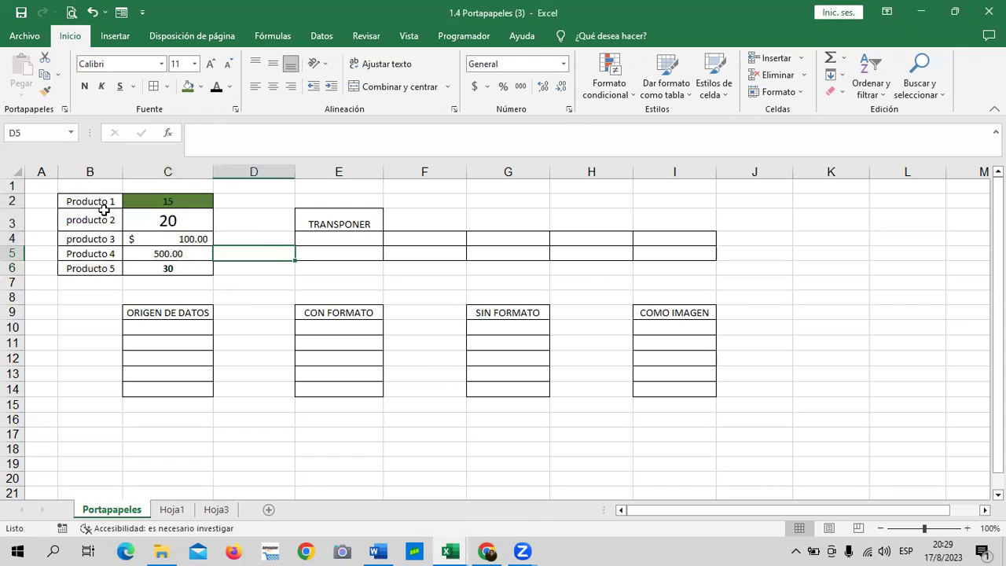
pyautogui.click(170, 199)
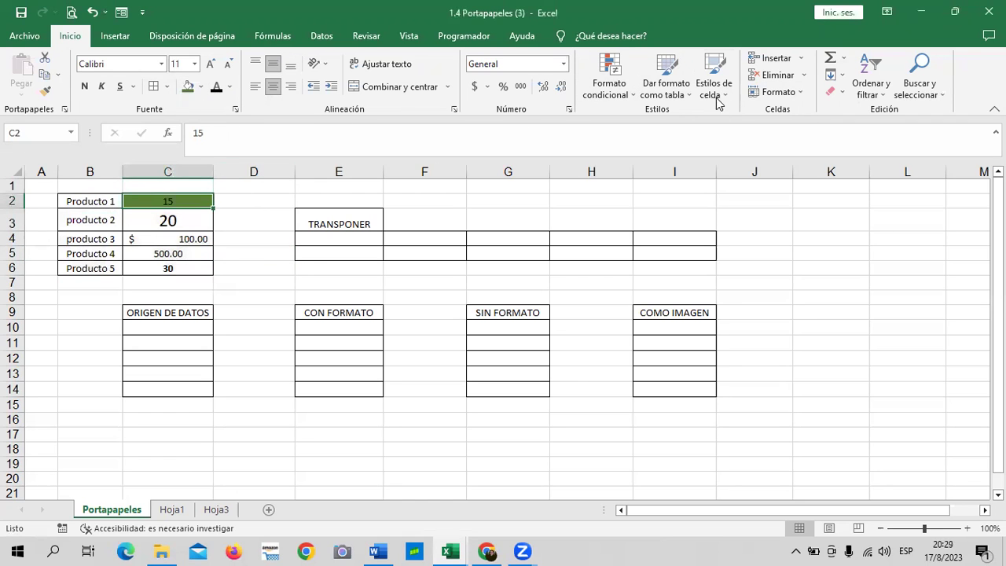
pyautogui.click(714, 85)
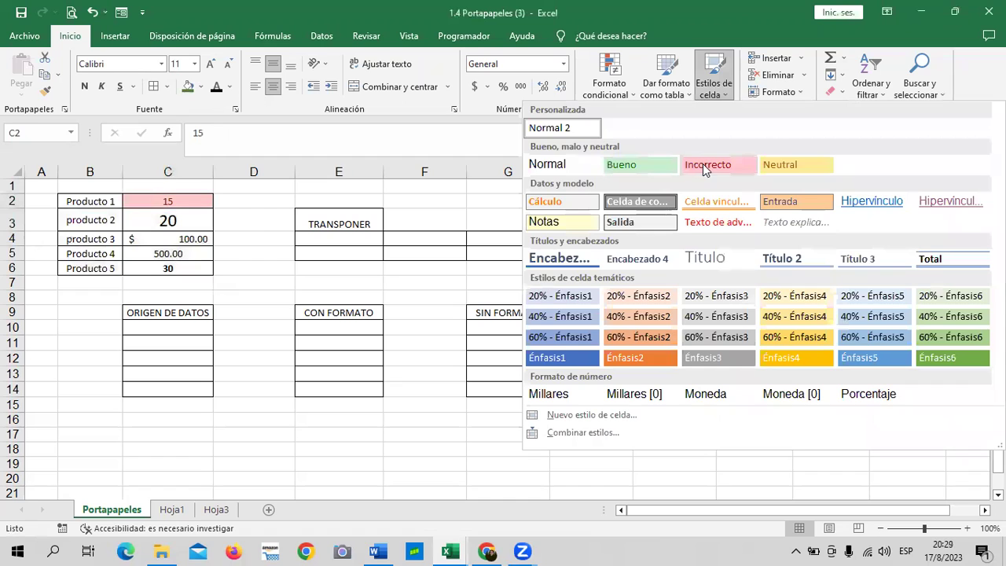
pyautogui.press('Escape')
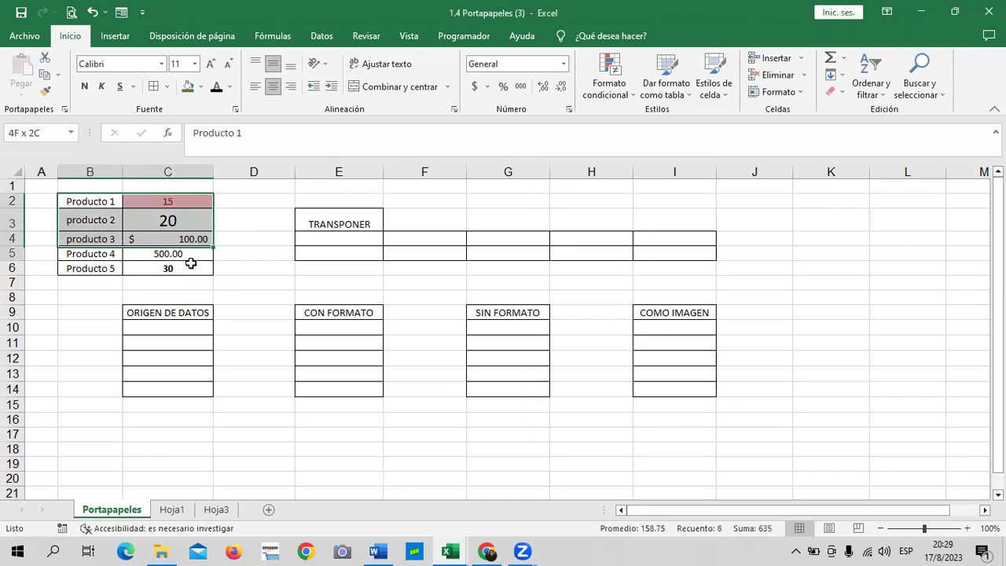
# Step: Enlarge the product list's font three steps and widen column B to fit the names
pyautogui.moveTo(118, 201); pyautogui.dragTo(193, 267)
pyautogui.click(211, 69)
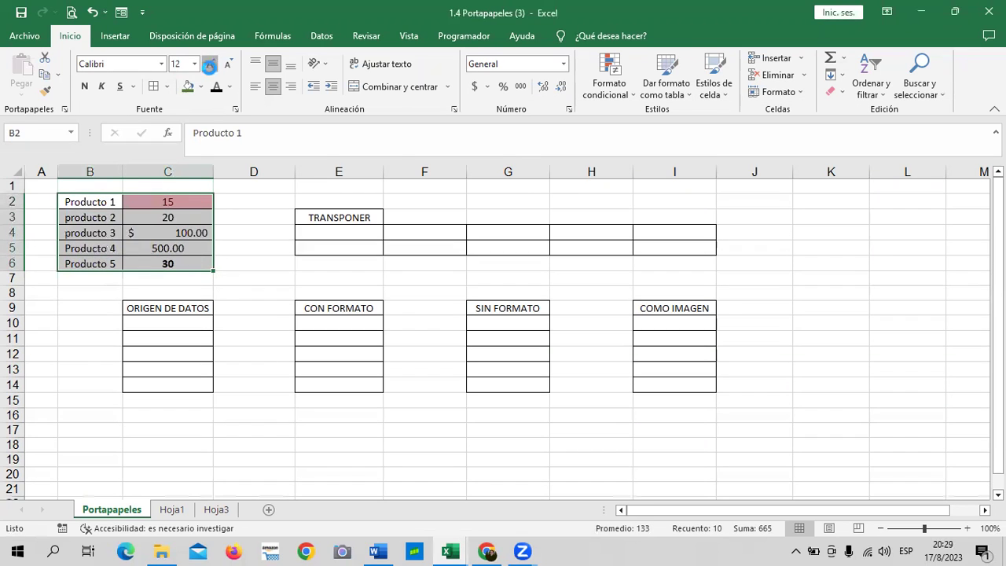
pyautogui.click(211, 69)
pyautogui.click(211, 69)
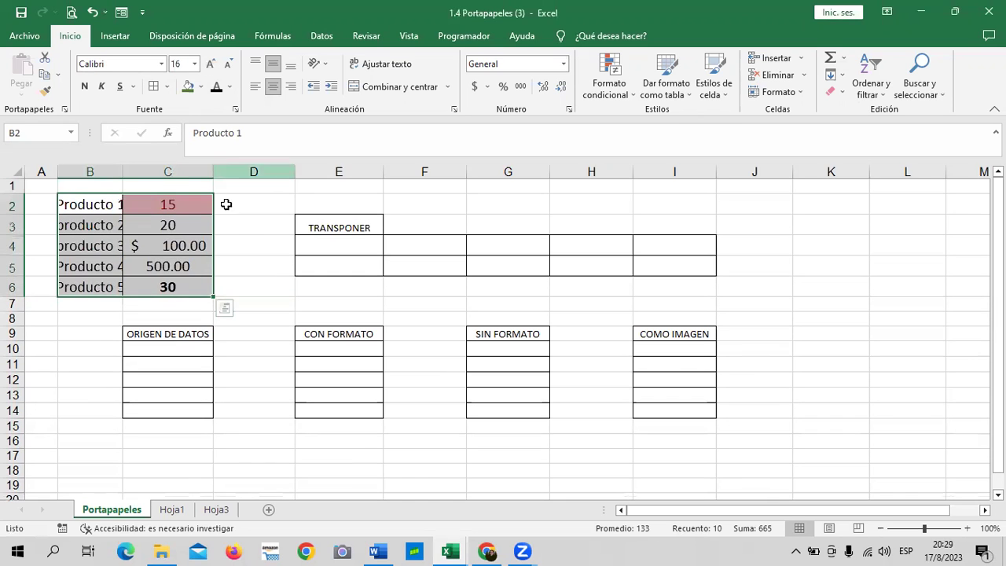
pyautogui.click(236, 265)
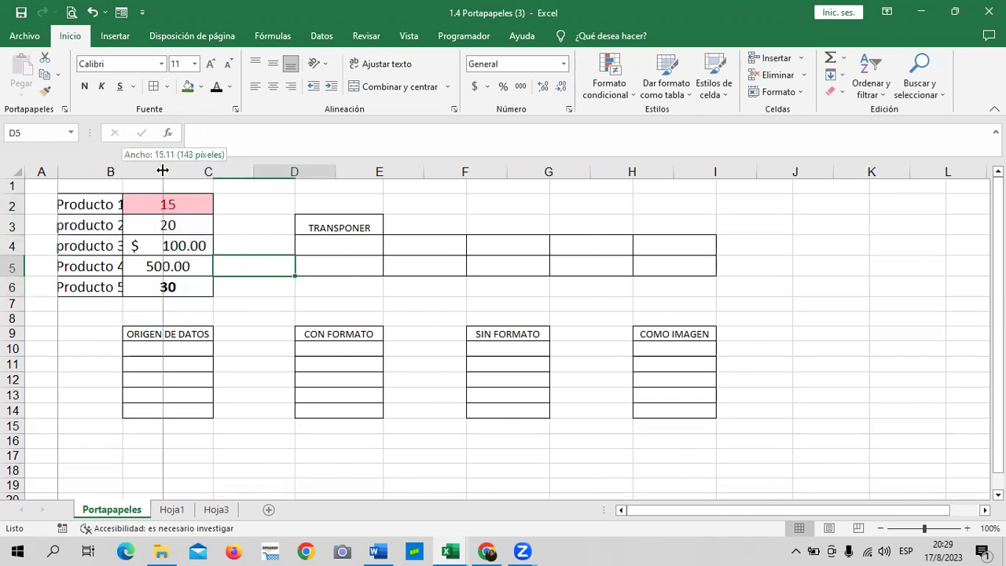
pyautogui.moveTo(122, 171); pyautogui.dragTo(163, 172)
# Step: Enter 200 in C3, 10 in C4 and 5 in C5
pyautogui.click(219, 224)
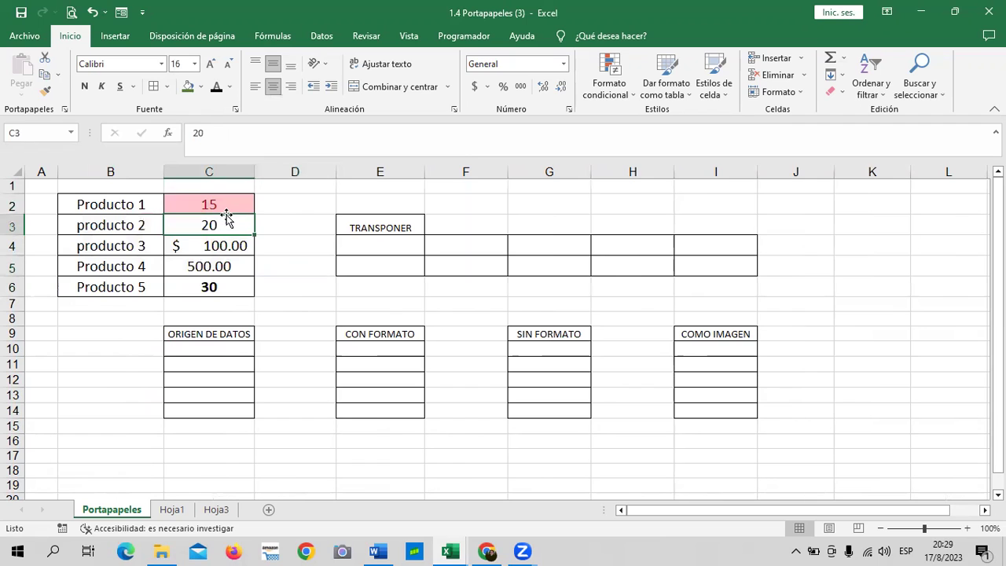
pyautogui.write('200')
pyautogui.press('Return')
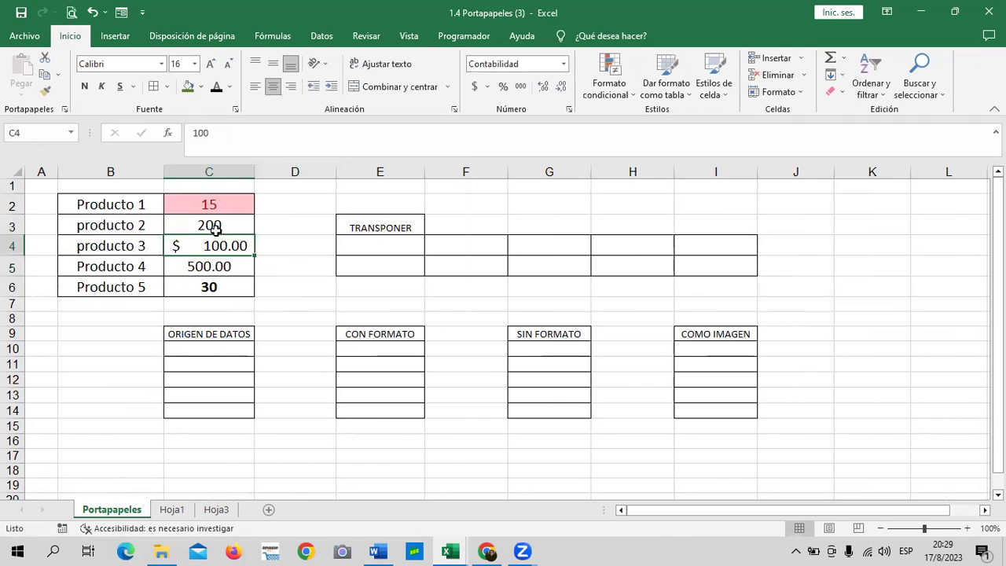
pyautogui.write('10')
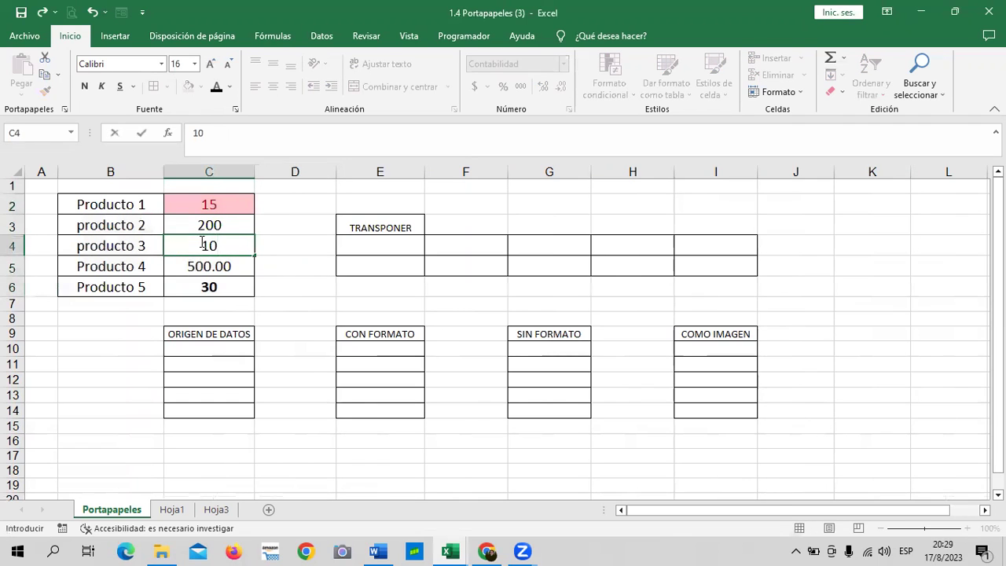
pyautogui.press('Return')
pyautogui.write('5')
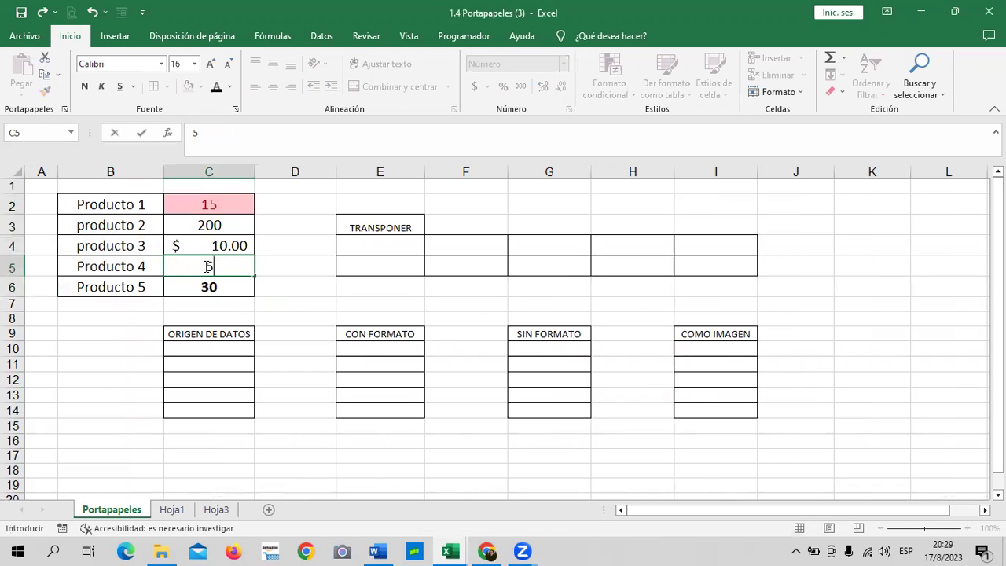
pyautogui.press('Return')
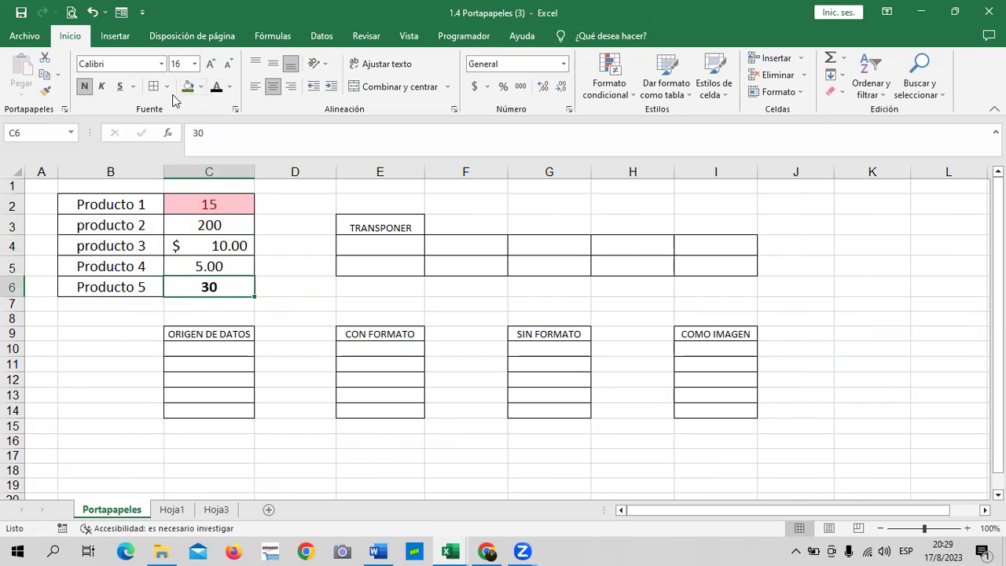
# Step: Make Producto 5's 30 yellow and view the updated linked picture on Hoja3
pyautogui.click(230, 88)
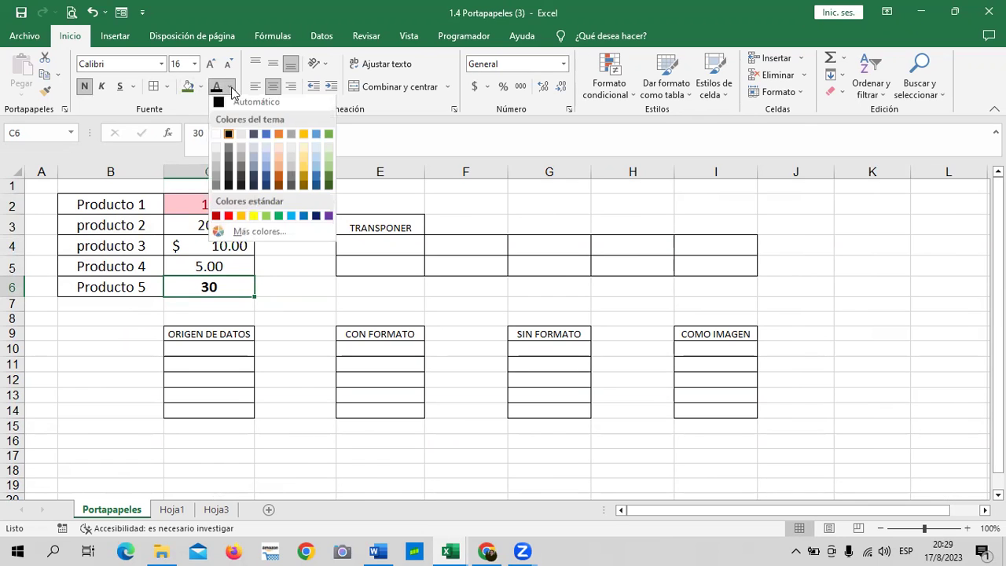
pyautogui.click(253, 220)
pyautogui.click(292, 285)
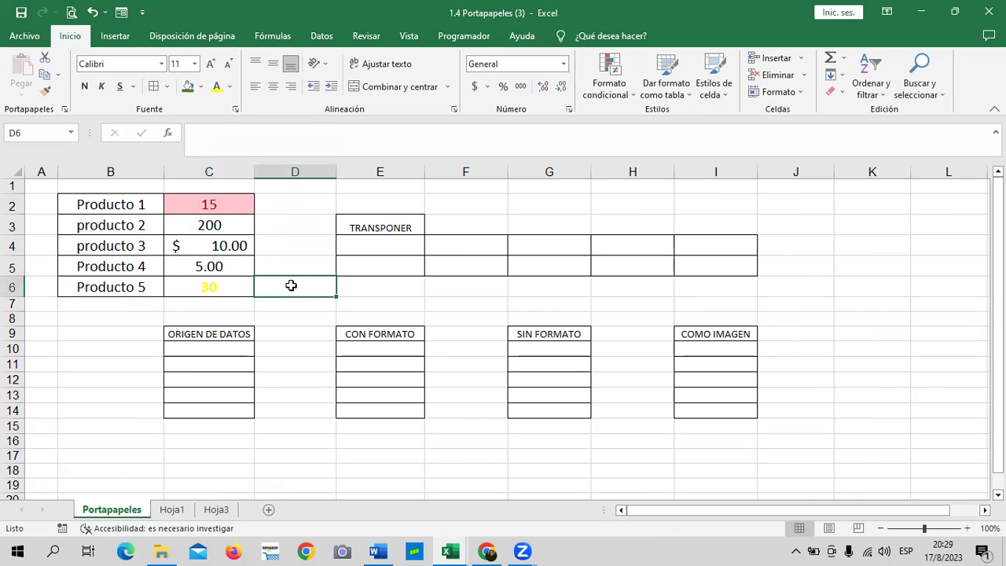
pyautogui.click(217, 509)
pyautogui.click(770, 408)
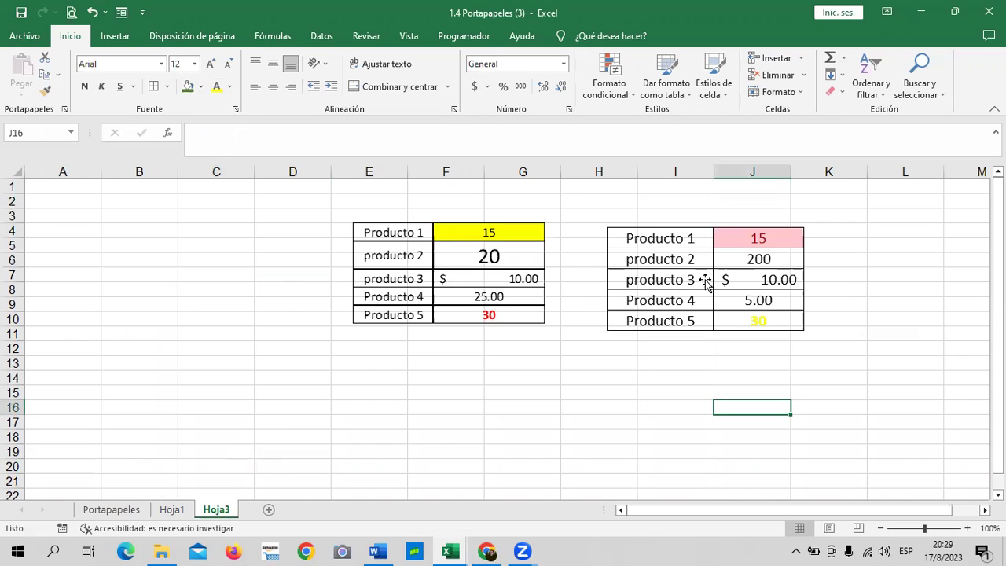
# Step: Check the linked pictures on Hoja3 and on the Tabla workbook's Filtros and Hoja2 sheets
pyautogui.click(474, 366)
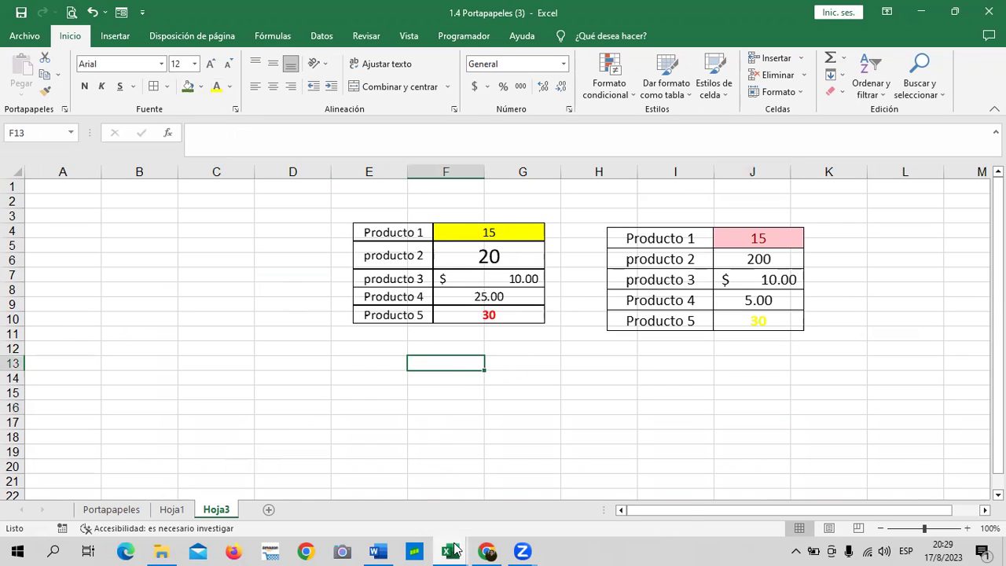
pyautogui.moveTo(454, 549)
pyautogui.click(438, 531)
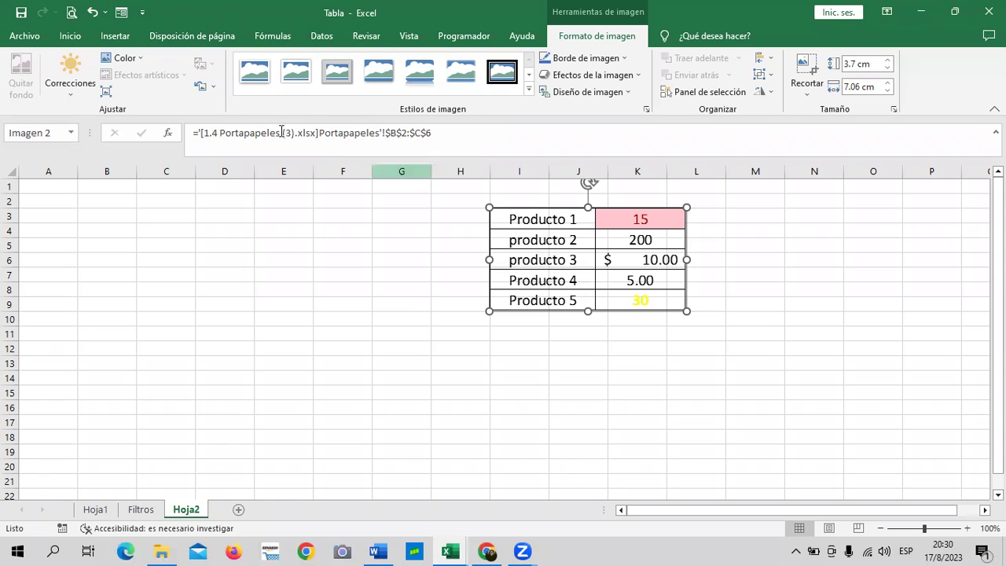
pyautogui.click(141, 510)
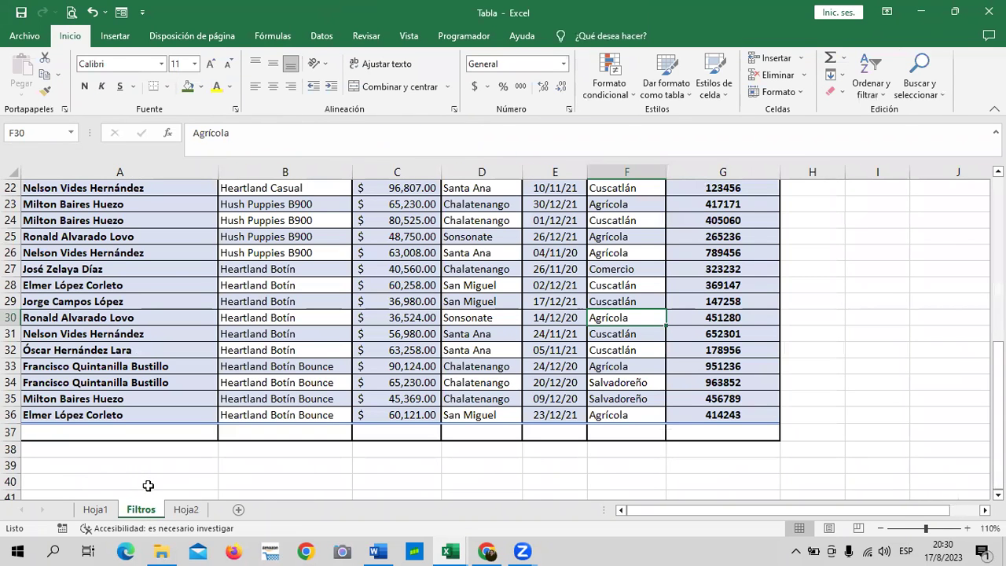
pyautogui.click(186, 510)
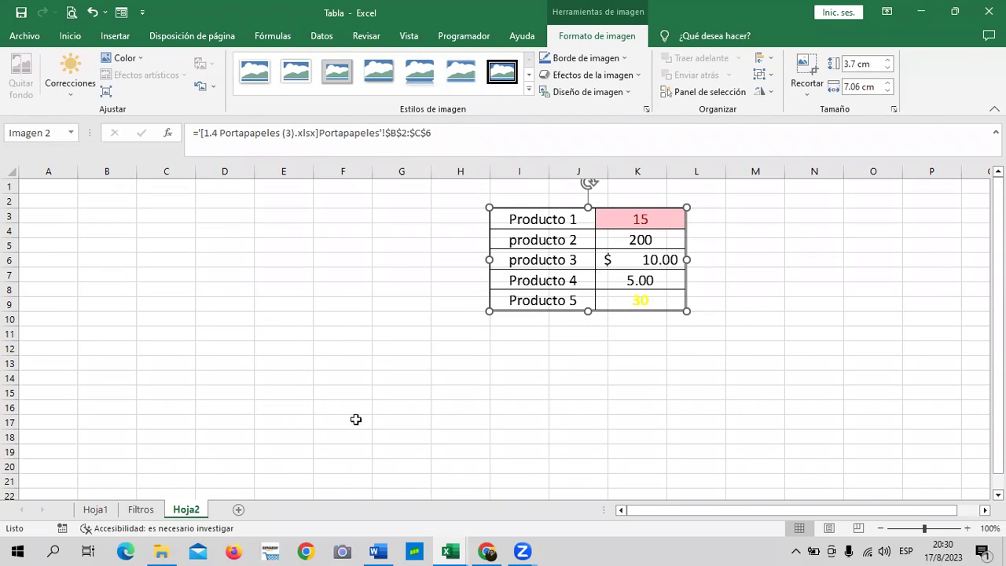
pyautogui.click(376, 550)
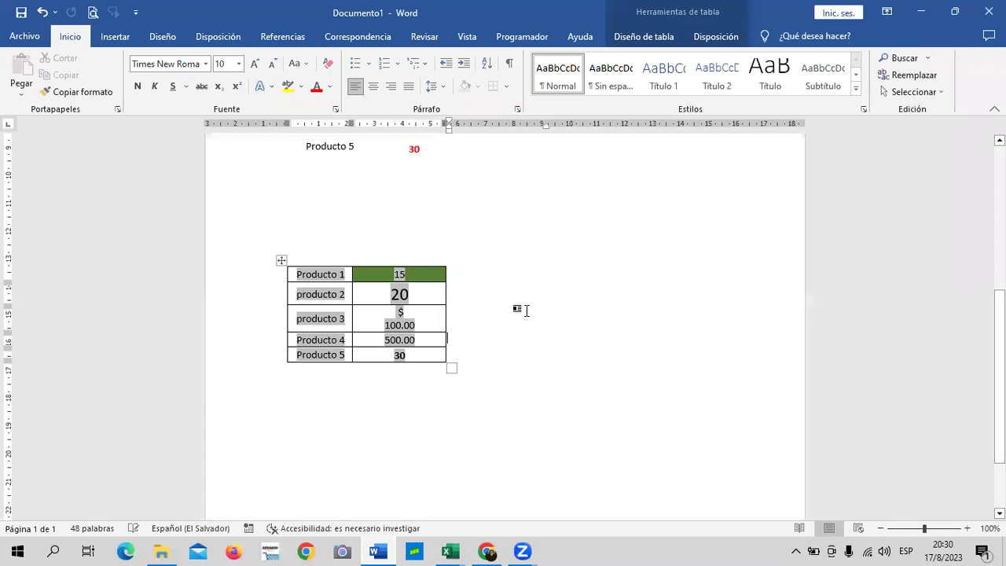
# Step: Select the Word table and its second column, then return to the 1.4 Portapapeles workbook
pyautogui.click(414, 301)
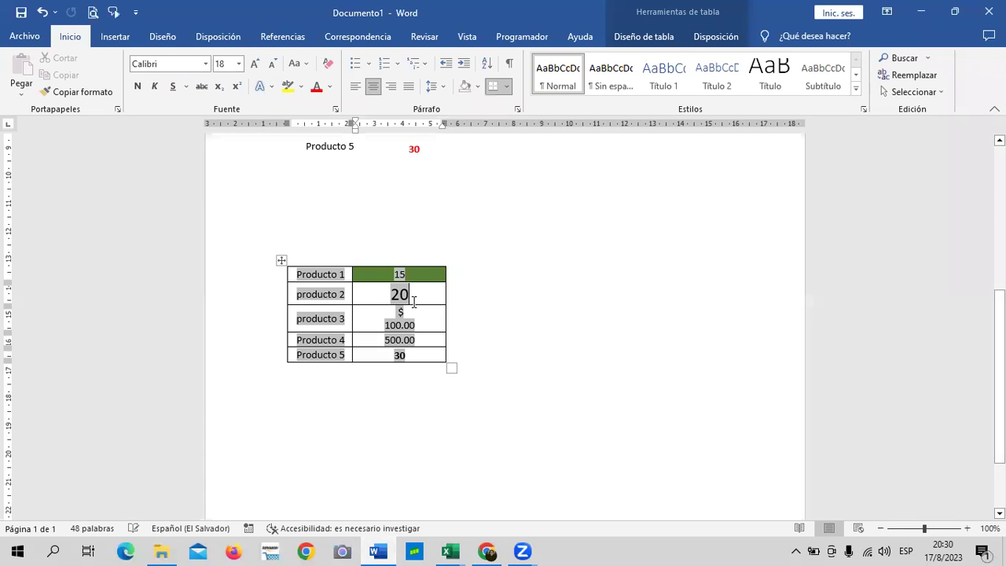
pyautogui.click(282, 260)
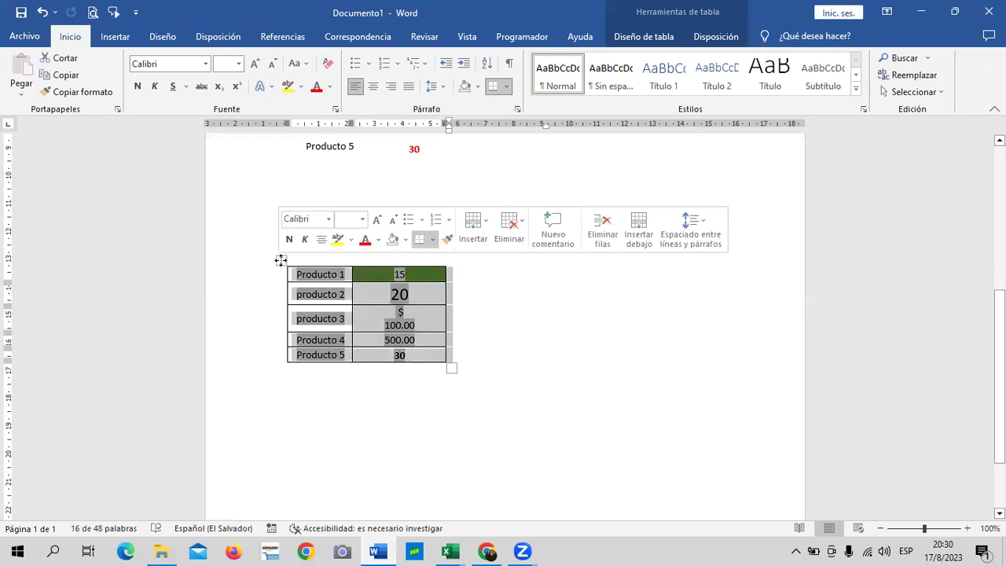
pyautogui.click(281, 261)
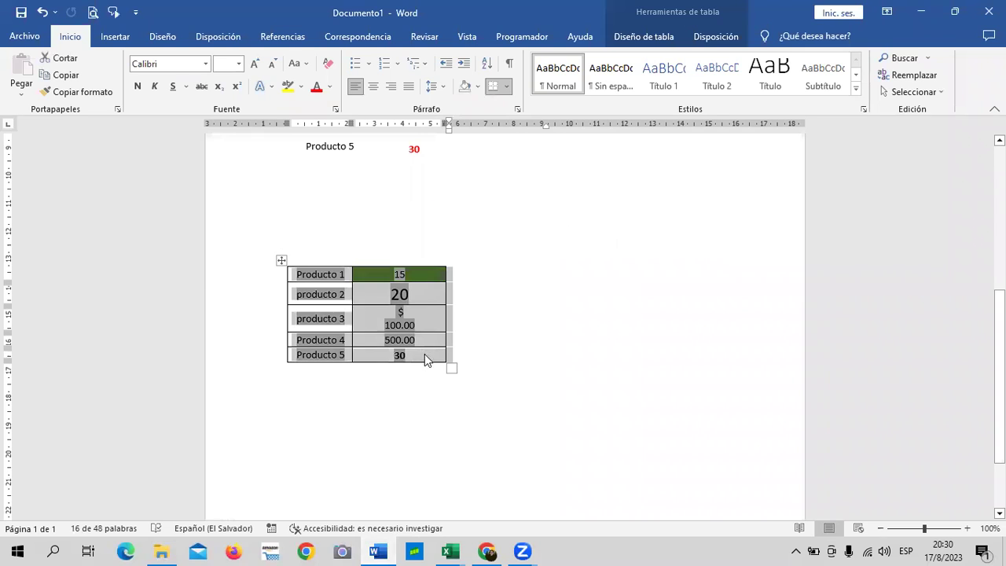
pyautogui.click(452, 366)
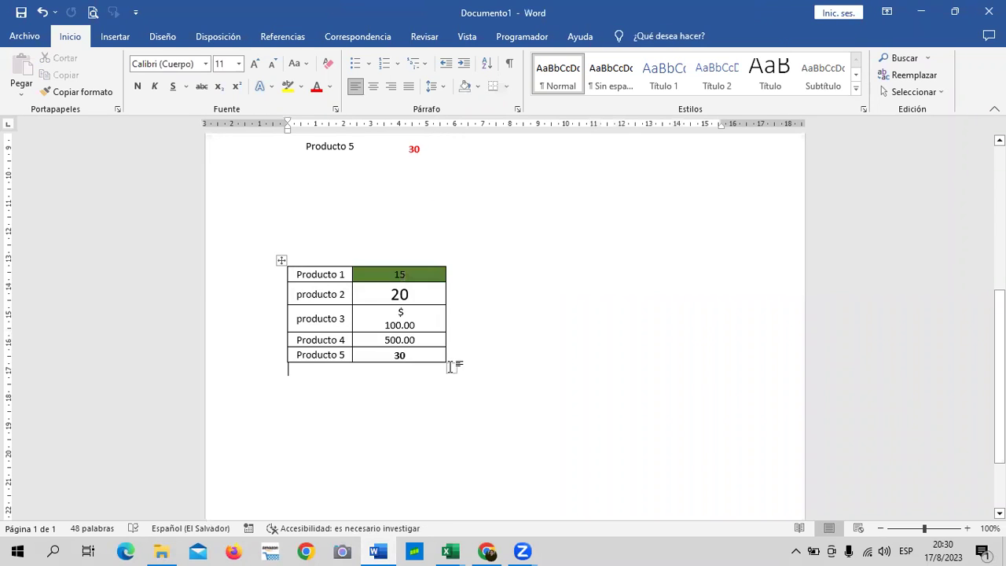
pyautogui.click(383, 266)
pyautogui.rightClick(358, 286)
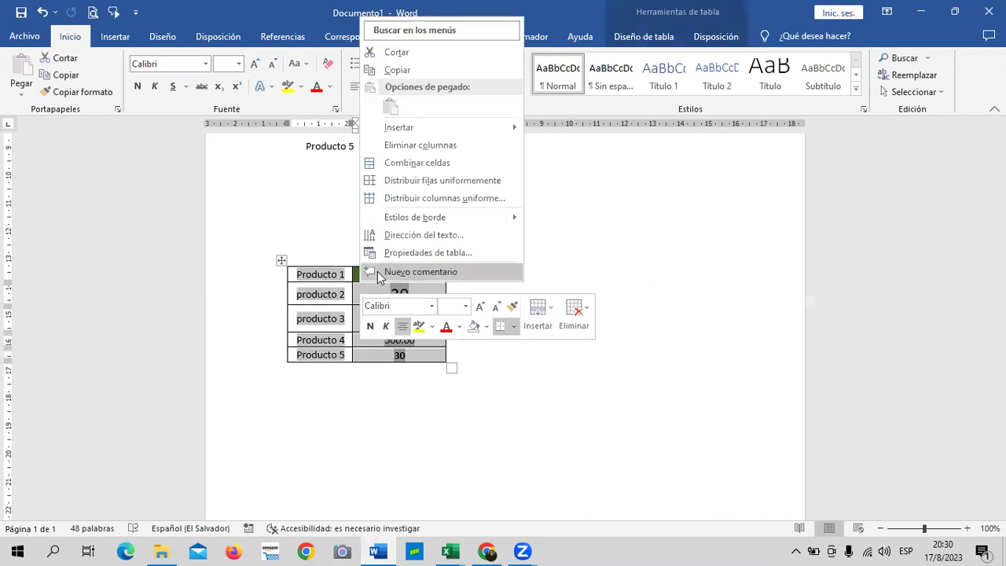
pyautogui.press('Escape')
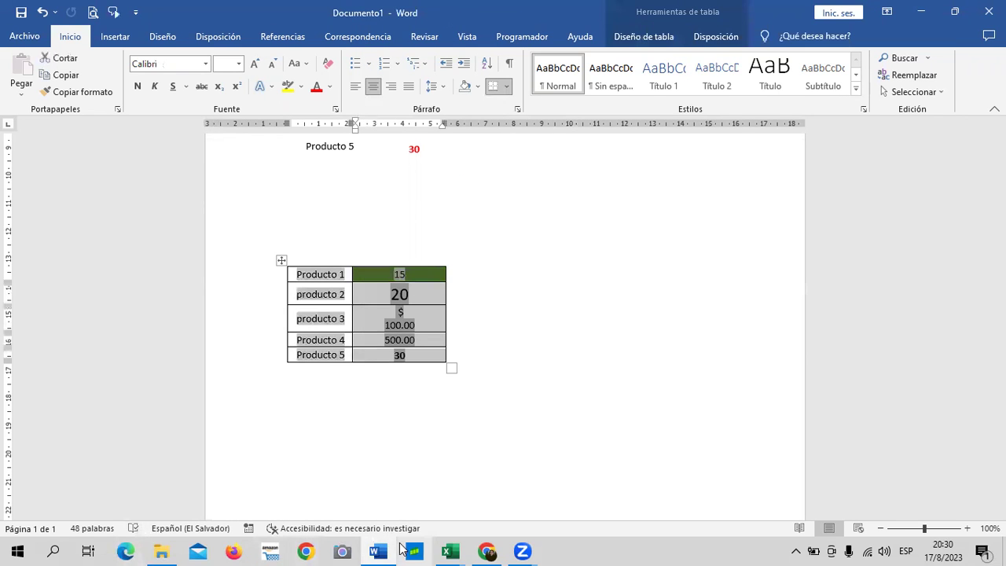
pyautogui.click(450, 551)
pyautogui.click(307, 468)
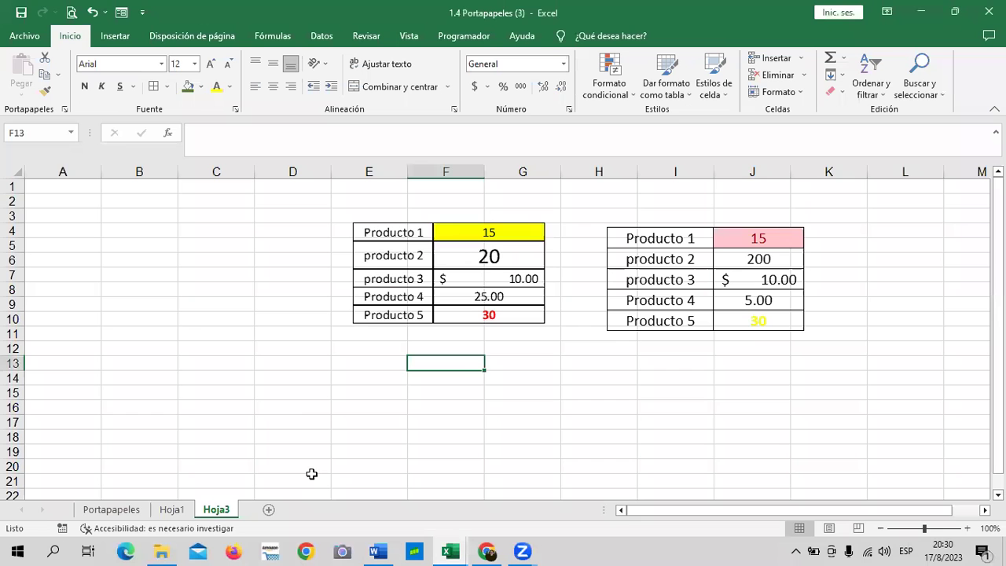
# Step: Copy Hoja3's linked picture of Portapapeles!B2:C6 and bring the Word document forward
pyautogui.click(635, 234)
pyautogui.rightClick(635, 238)
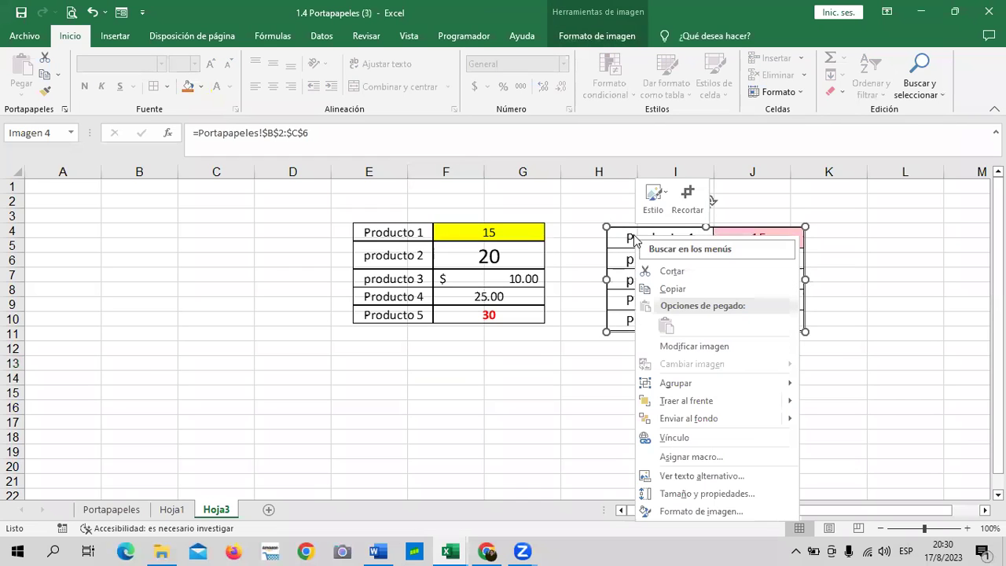
pyautogui.click(678, 288)
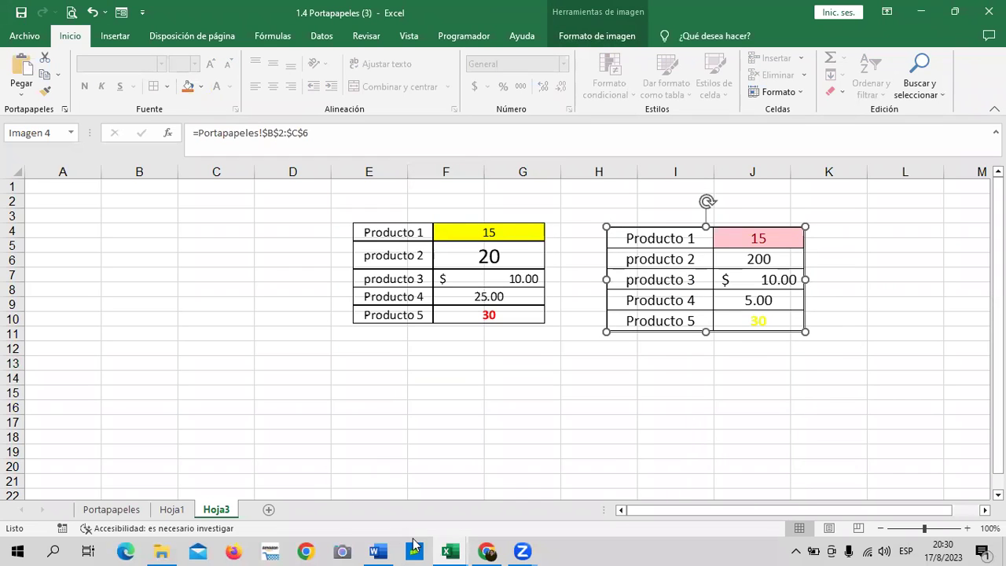
pyautogui.click(451, 551)
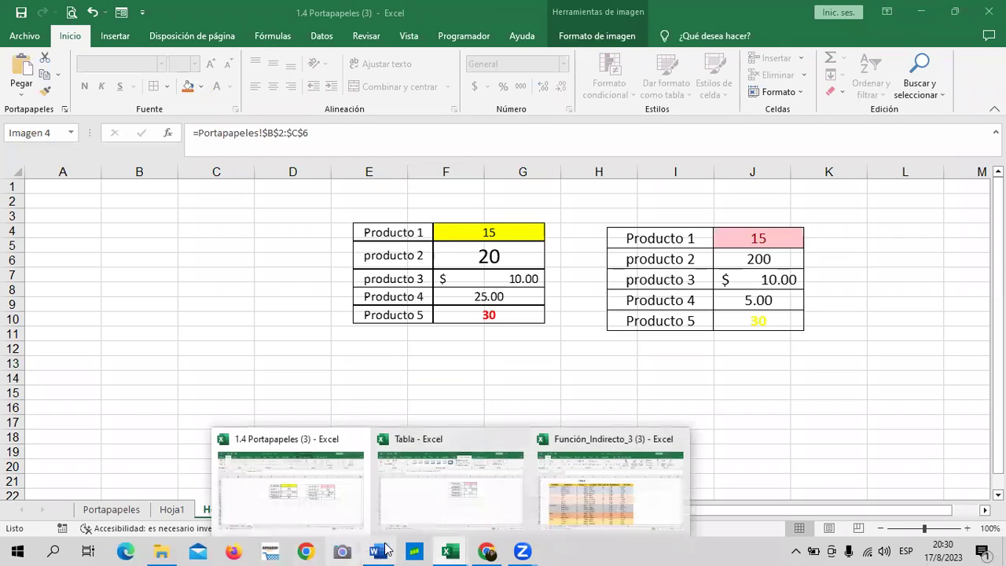
pyautogui.click(378, 551)
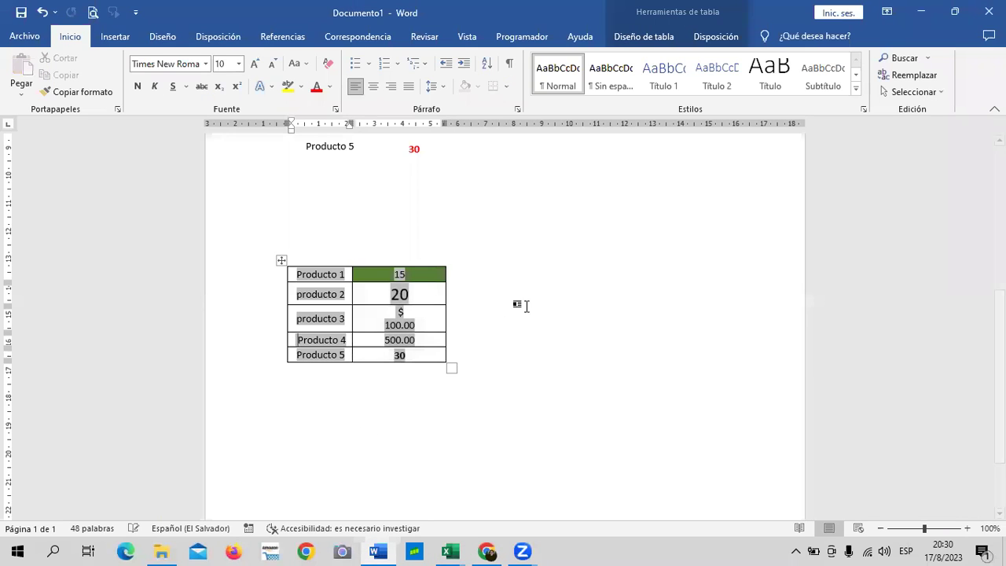
# Step: Undo the stray table edit and paste the Excel table as a picture below Word's table
pyautogui.click(442, 343)
pyautogui.hotkey('ctrl', 'z')
pyautogui.click(332, 416)
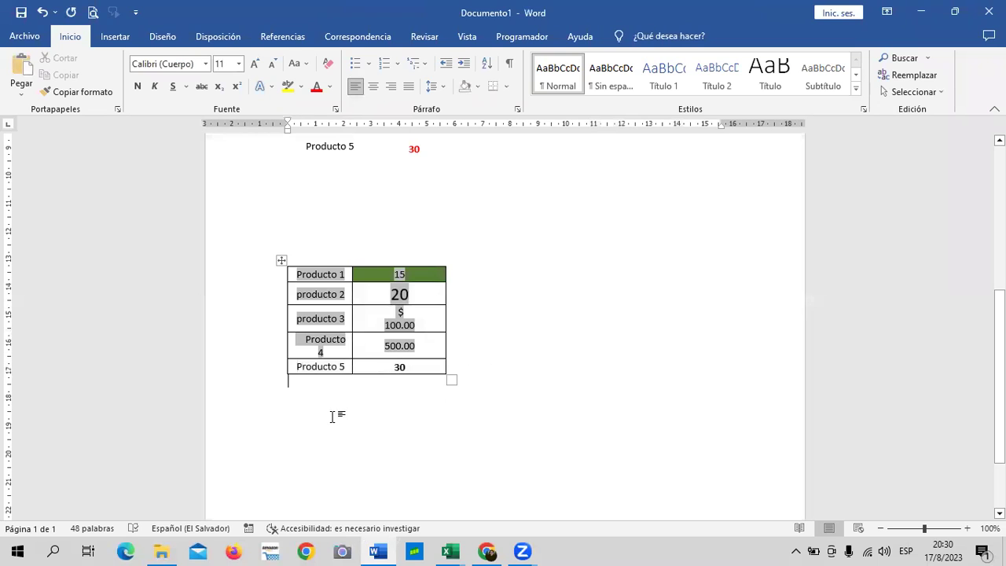
pyautogui.scroll(-2, 307, 377)
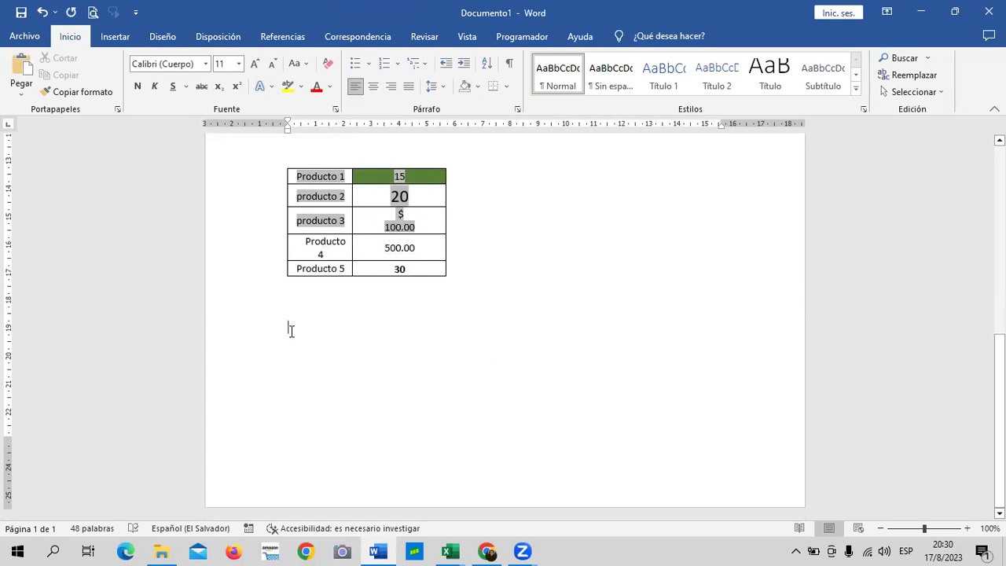
pyautogui.rightClick(291, 336)
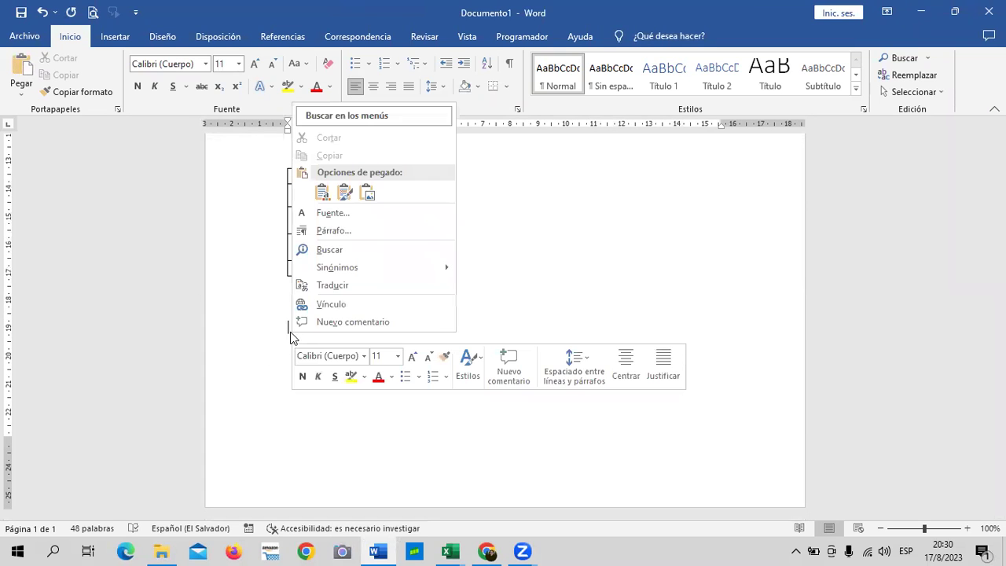
pyautogui.click(367, 194)
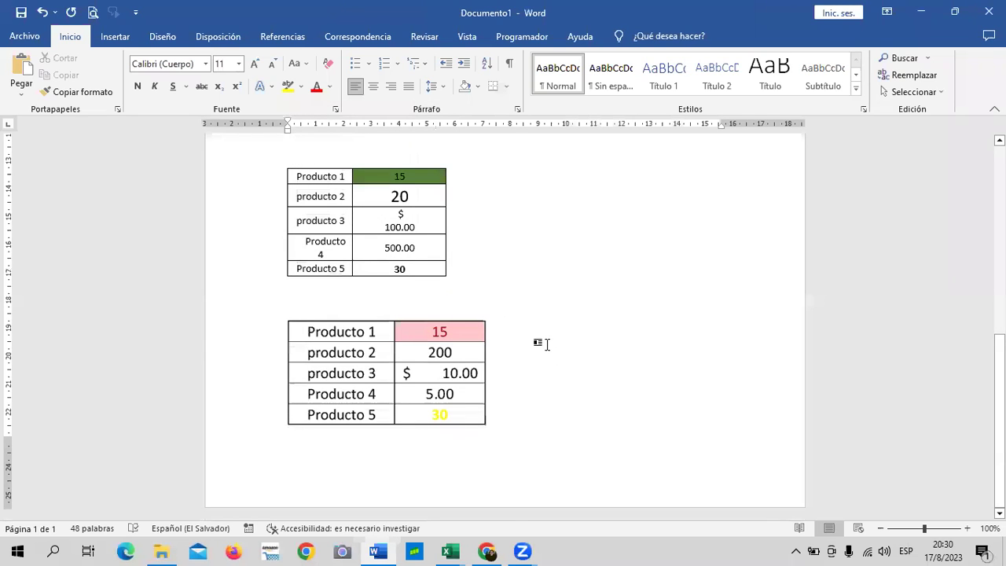
pyautogui.click(360, 377)
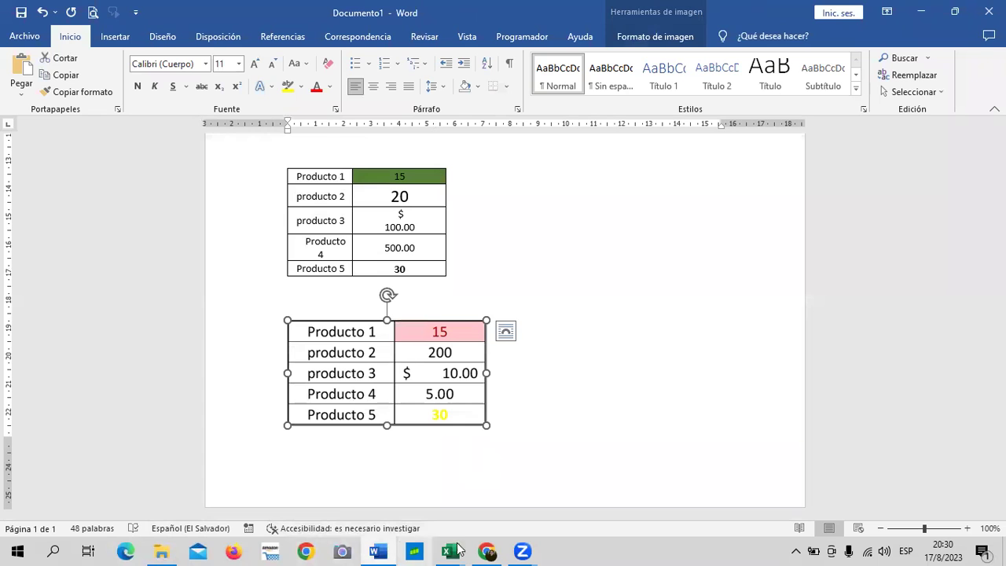
# Step: On the Portapapeles sheet of 1.4 Portapapeles, change cell C2 from 15 to 150
pyautogui.moveTo(462, 550)
pyautogui.click(314, 497)
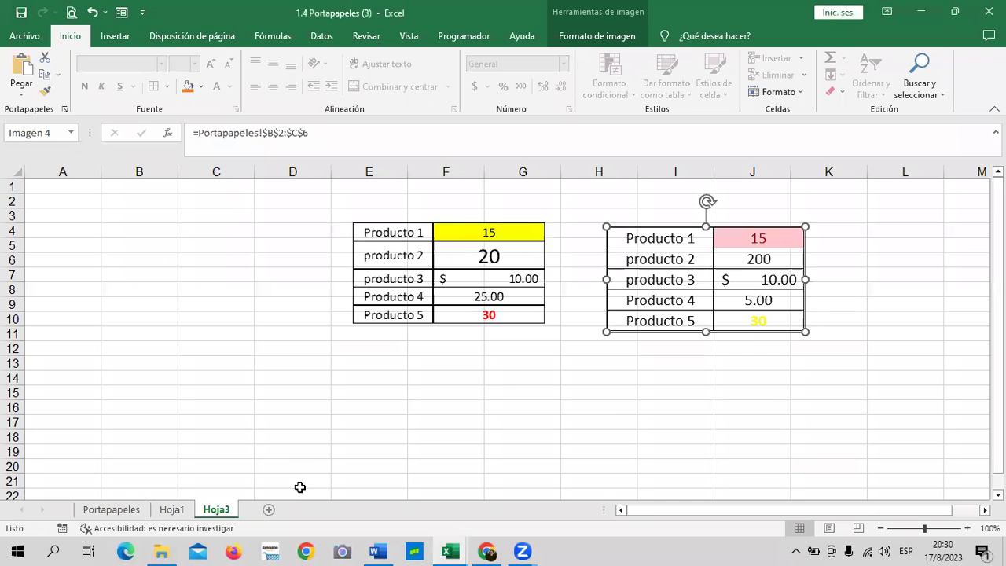
pyautogui.click(99, 511)
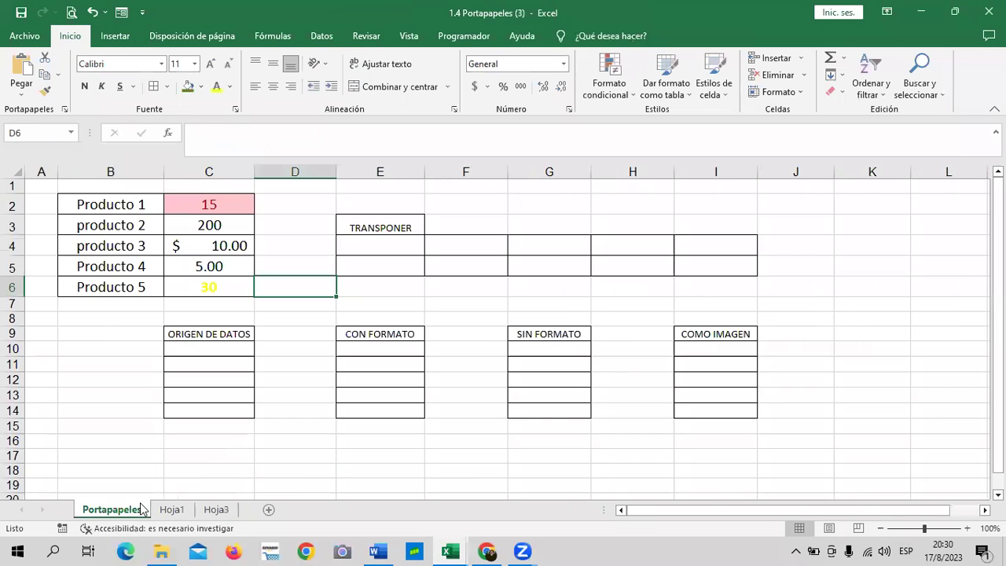
pyautogui.click(201, 209)
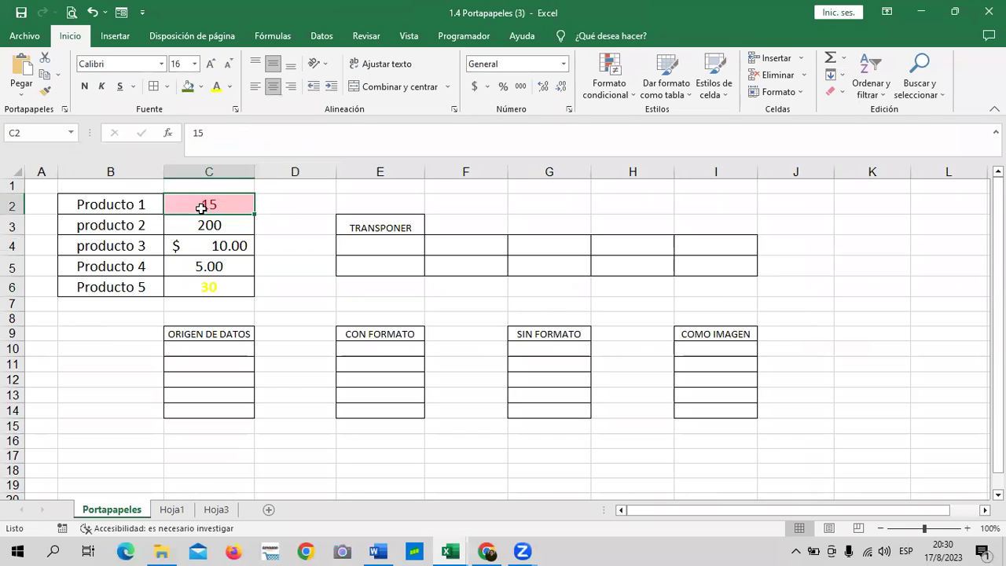
pyautogui.press('F2')
pyautogui.write('0')
pyautogui.press('Return')
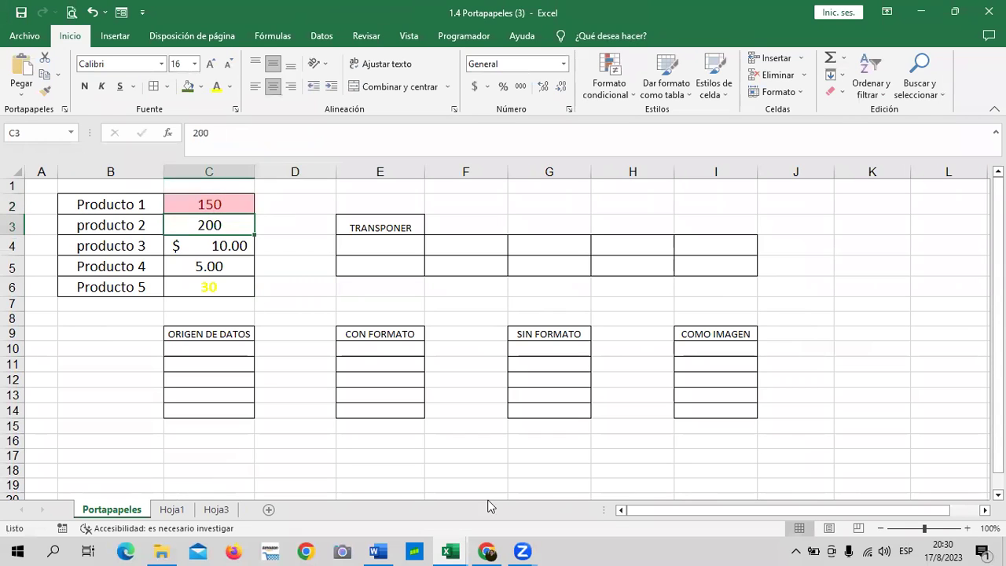
# Step: Back in Word, paste another picture copy of the product table
pyautogui.moveTo(368, 548)
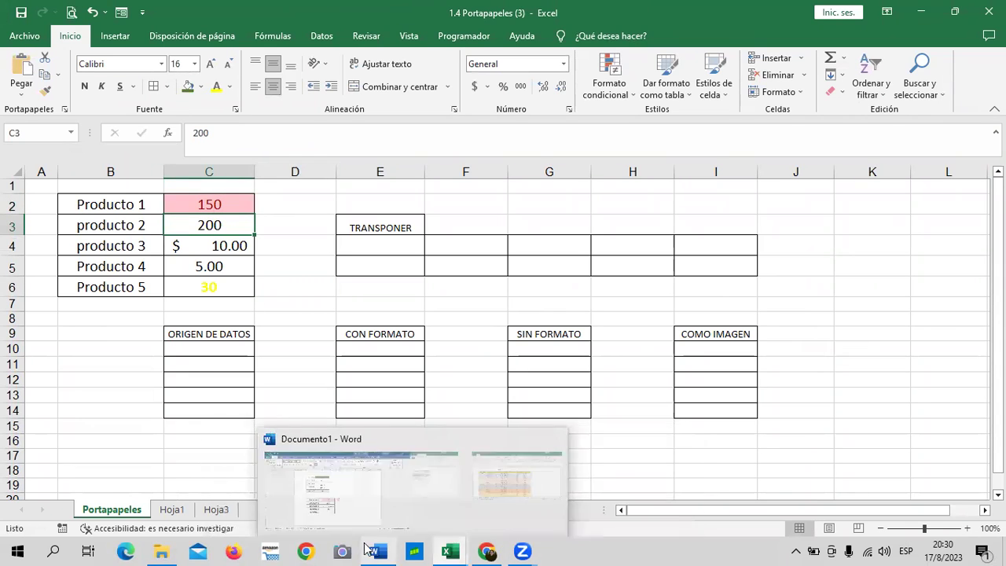
pyautogui.click(383, 504)
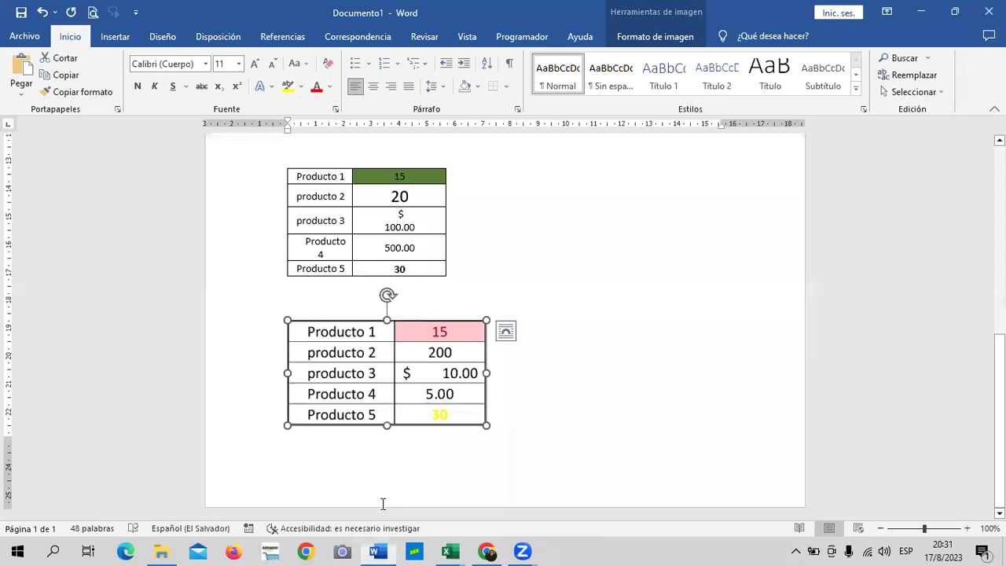
pyautogui.rightClick(459, 334)
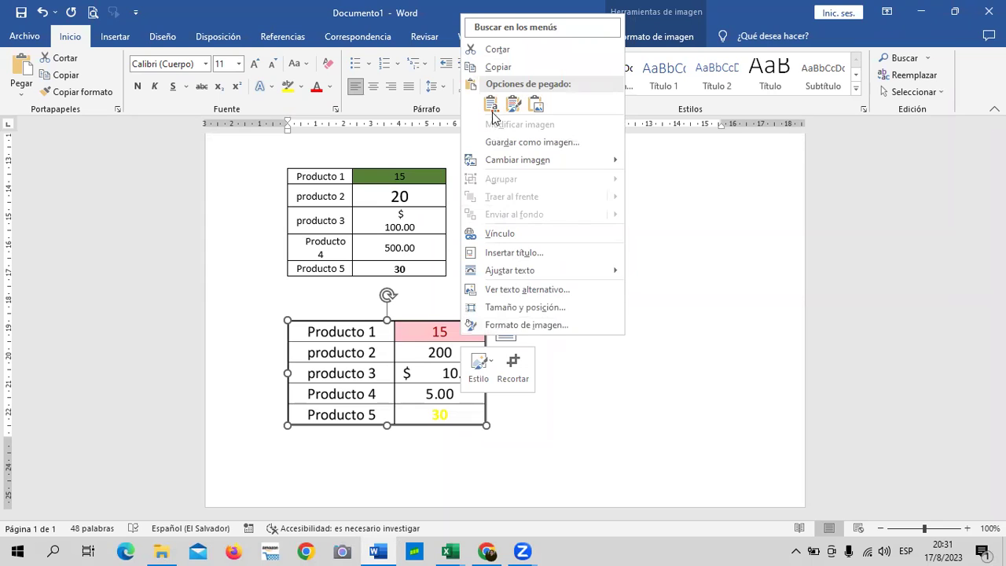
pyautogui.click(535, 105)
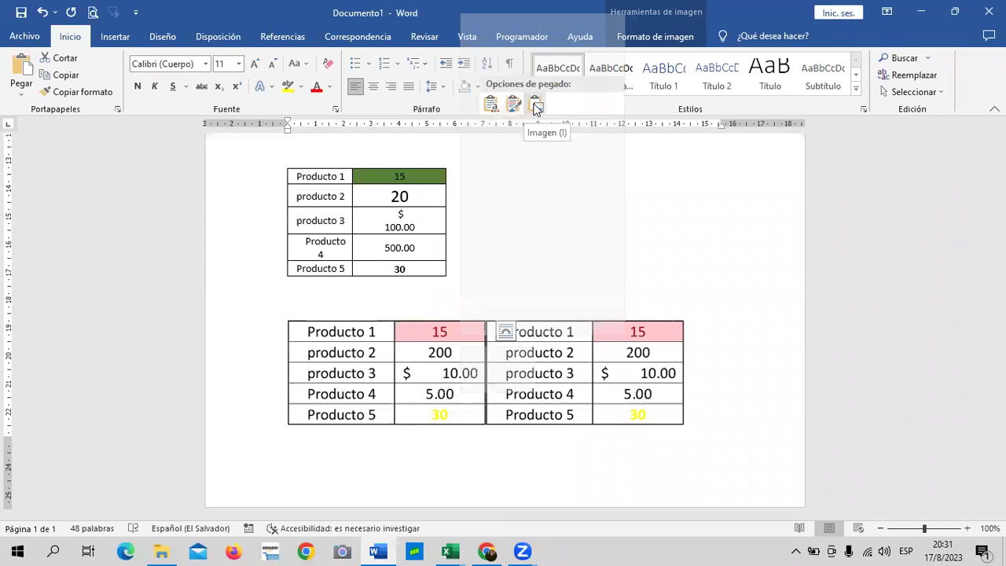
pyautogui.rightClick(407, 360)
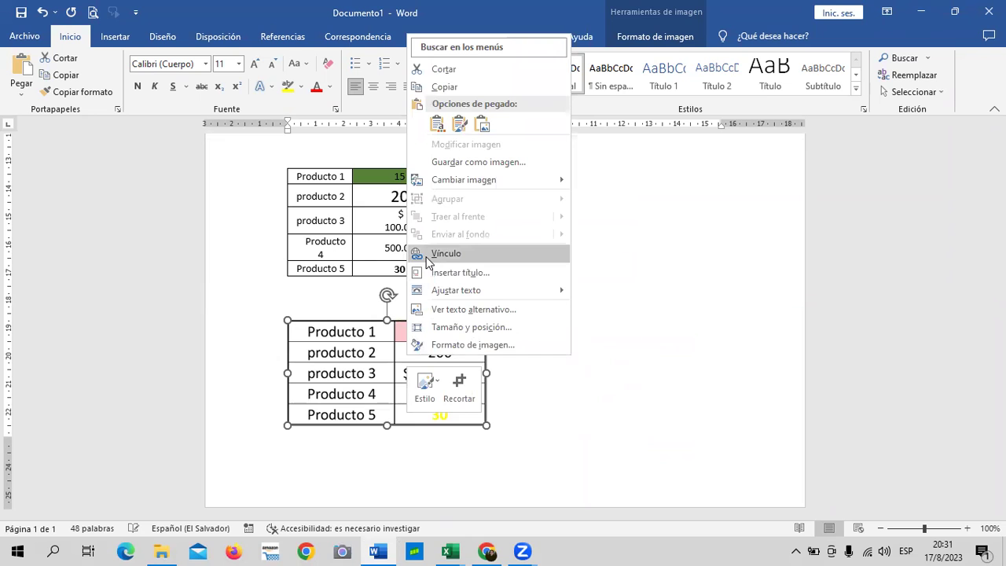
pyautogui.moveTo(433, 186)
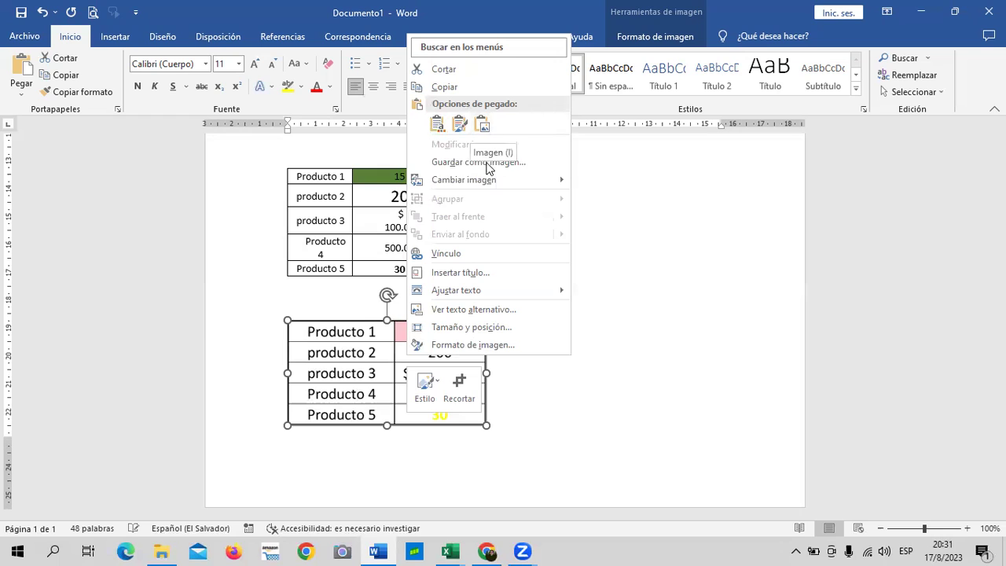
pyautogui.moveTo(487, 183)
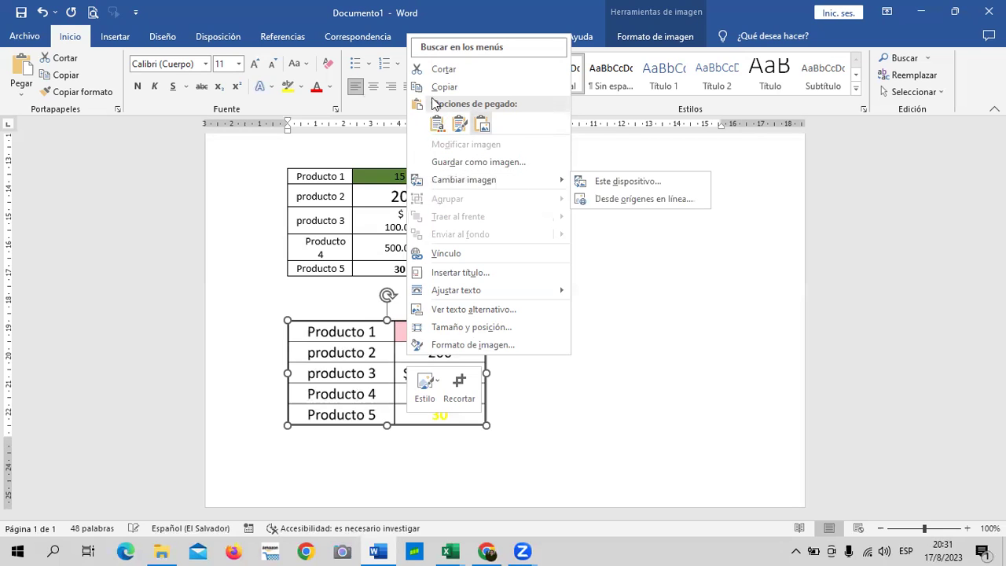
pyautogui.click(377, 355)
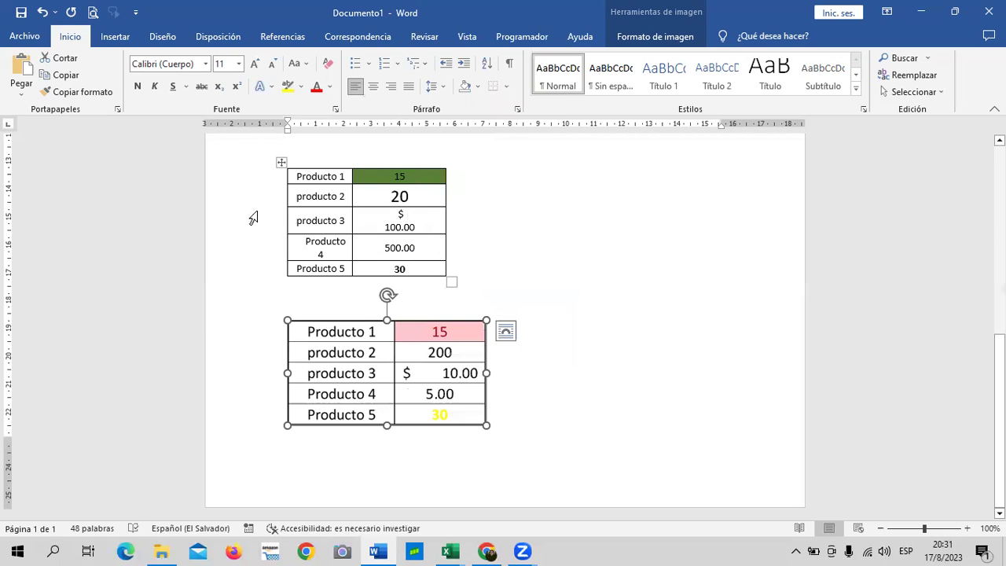
# Step: Repeat the paste three more times, then delete every pasted table picture
pyautogui.click(71, 13)
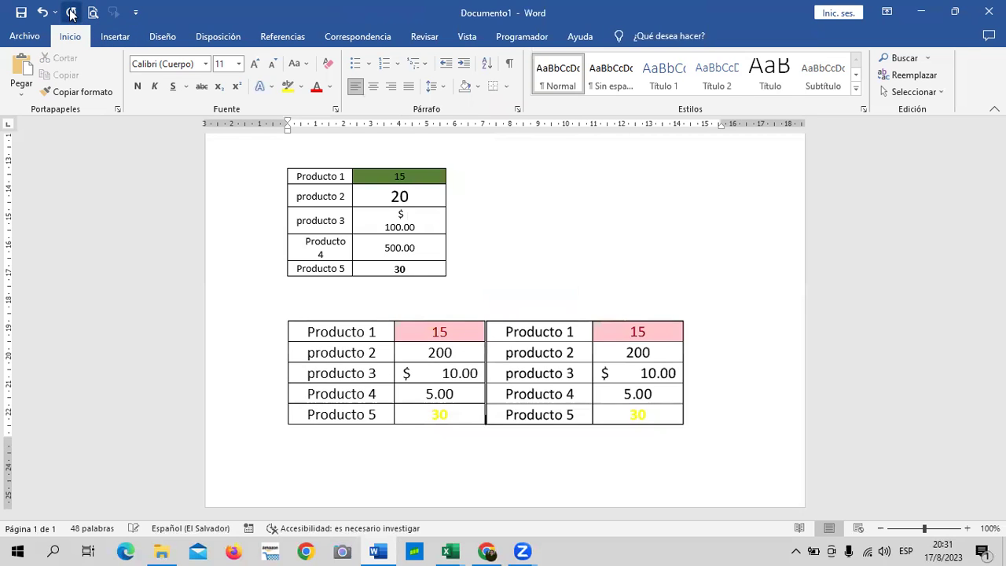
pyautogui.click(71, 13)
pyautogui.click(71, 12)
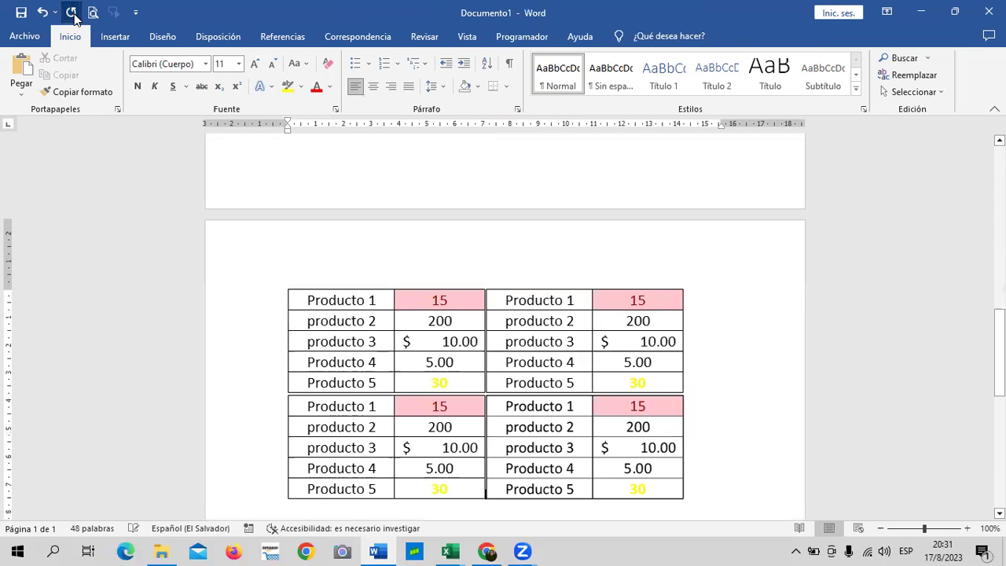
pyautogui.click(440, 334)
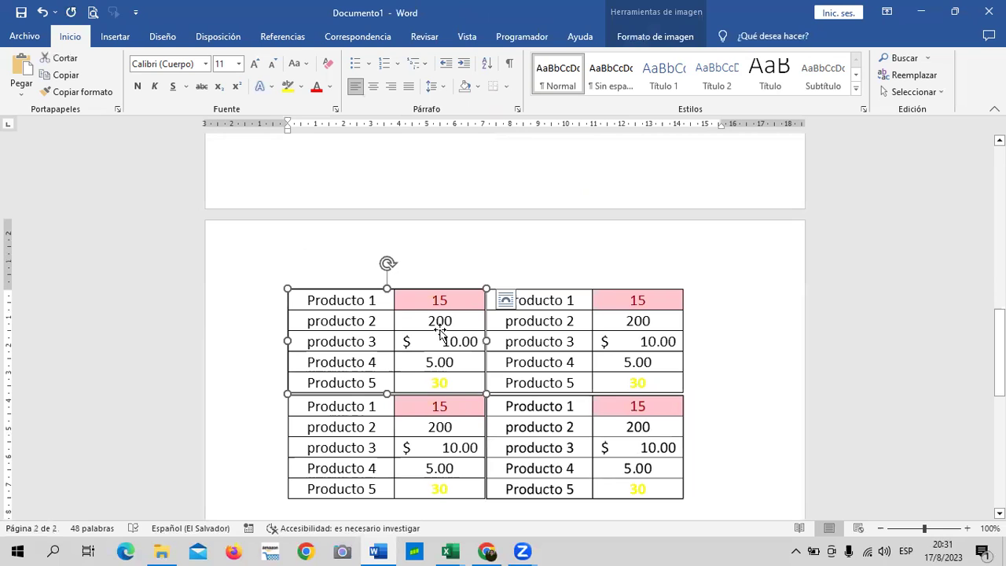
pyautogui.press('Delete')
pyautogui.click(548, 331)
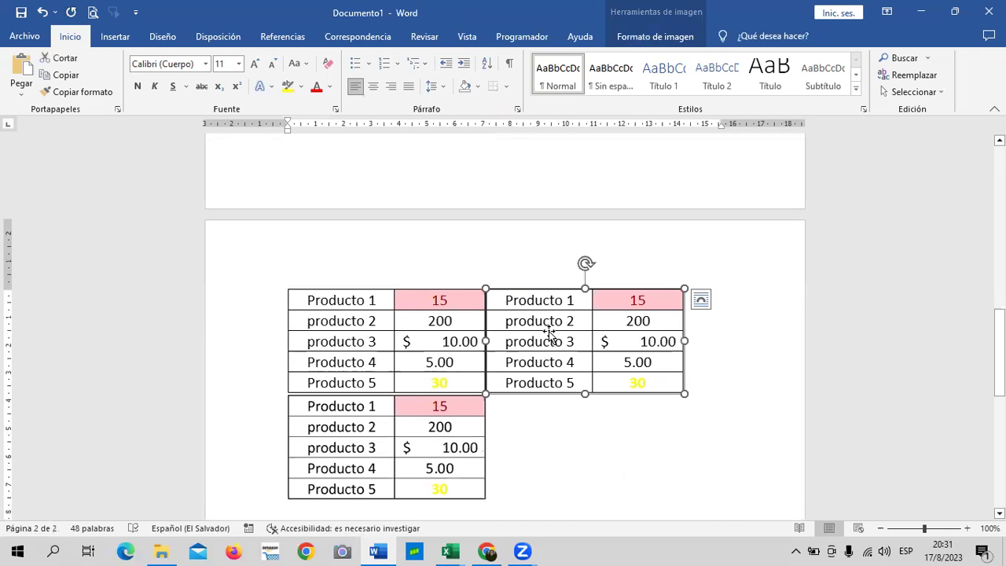
pyautogui.press('Delete')
pyautogui.click(567, 374)
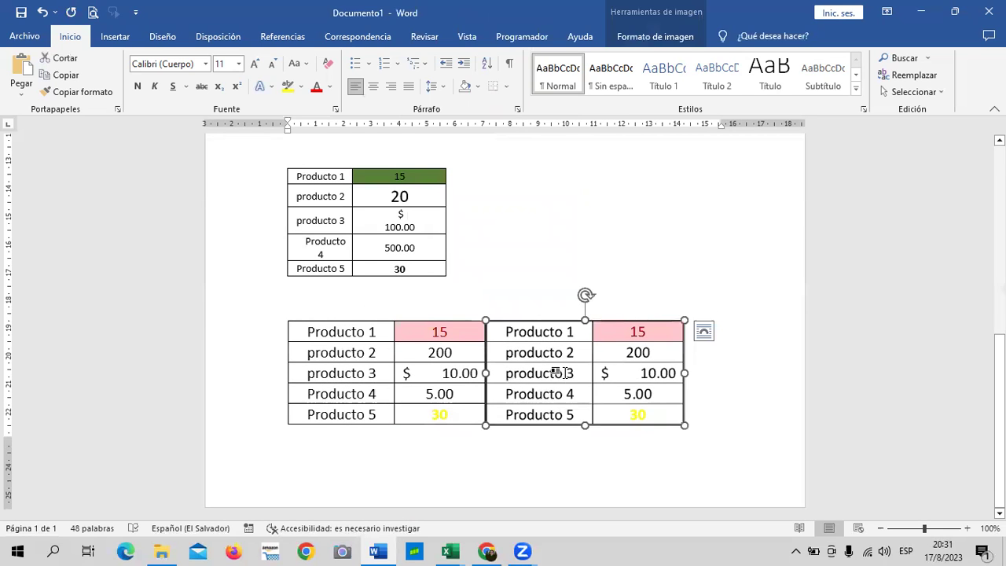
pyautogui.press('Delete')
pyautogui.click(449, 347)
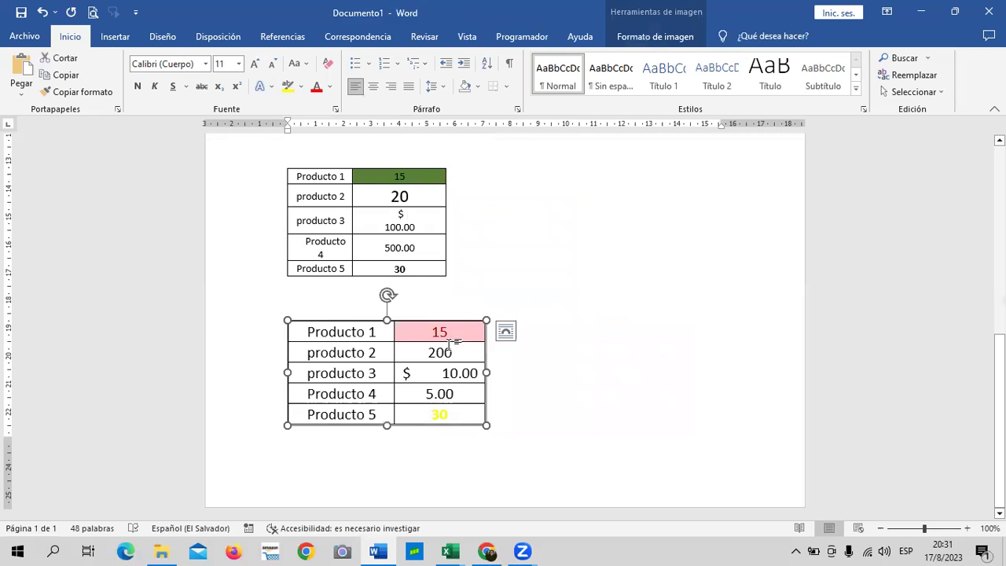
pyautogui.press('Delete')
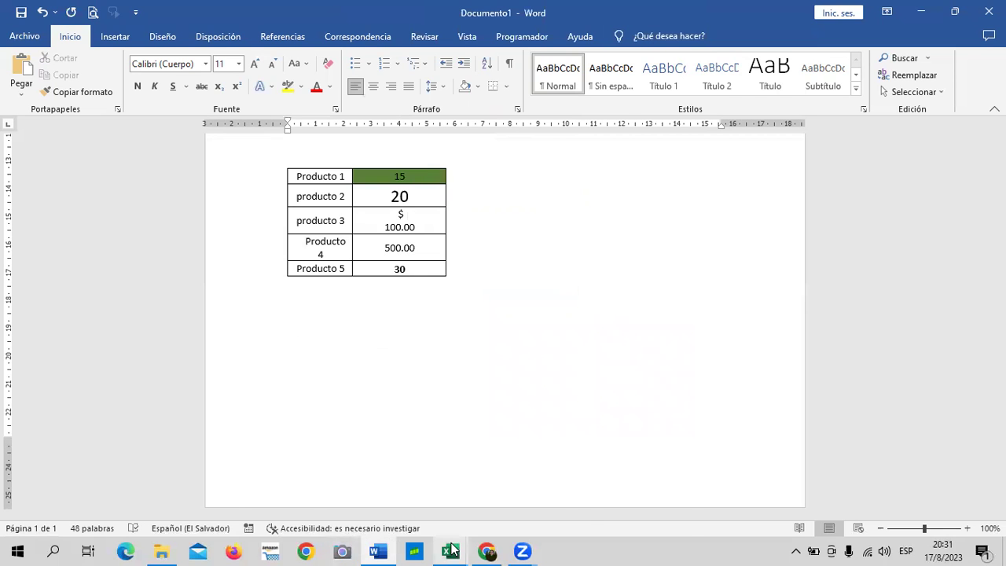
# Step: Copy the product table B2:C6 in 1.4 Portapapeles and return to Word
pyautogui.moveTo(450, 550)
pyautogui.click(289, 483)
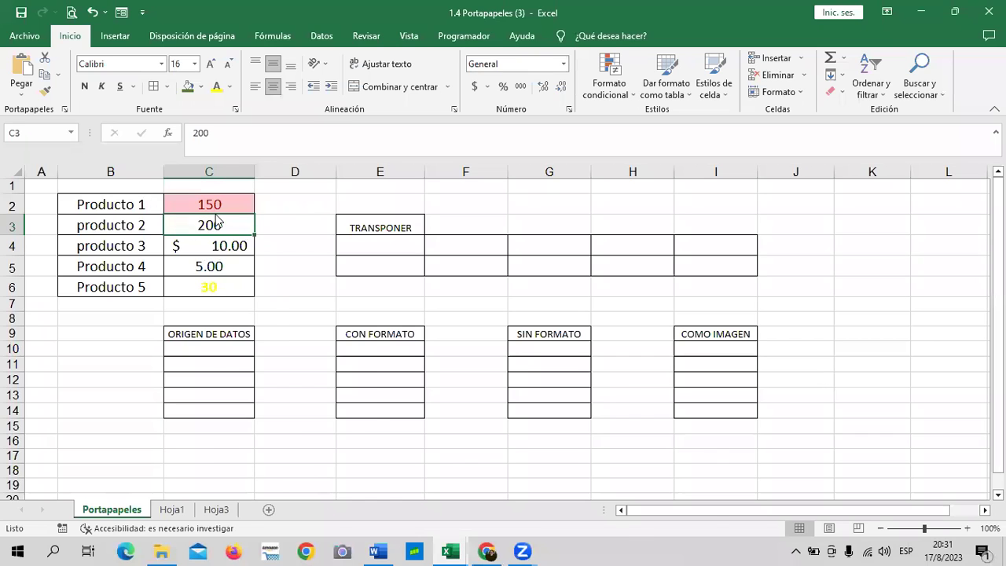
pyautogui.hotkey('ctrl', 'a')
pyautogui.rightClick(218, 225)
pyautogui.hotkey('ctrl', 'c')
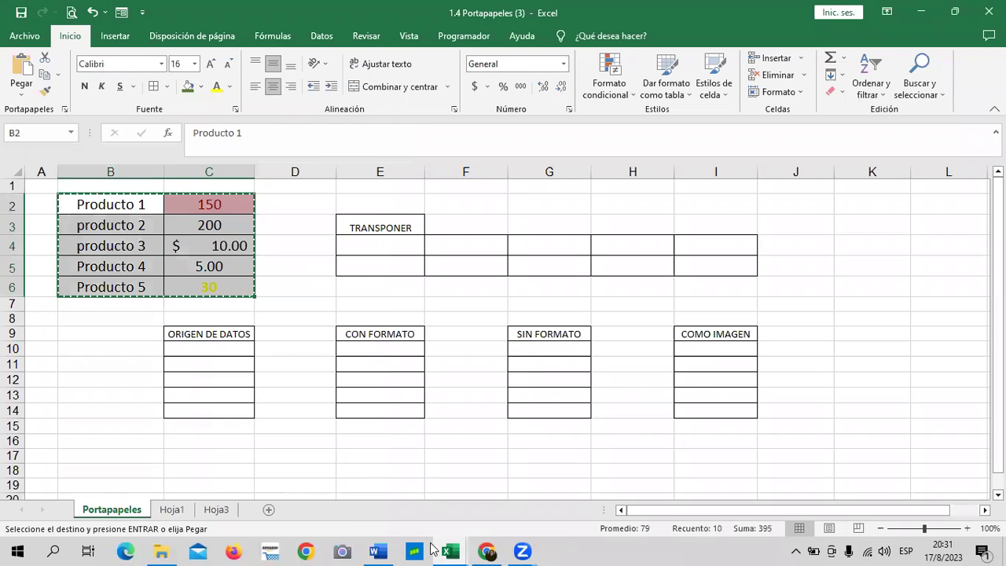
pyautogui.click(381, 550)
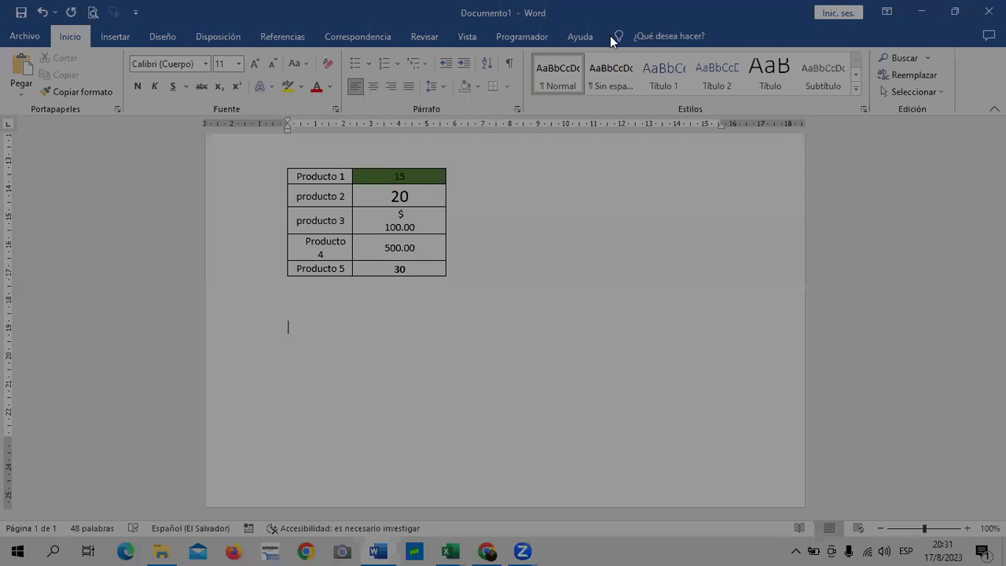
# Step: Paste the Excel table below the small table as a link keeping source formatting
pyautogui.click(679, 44)
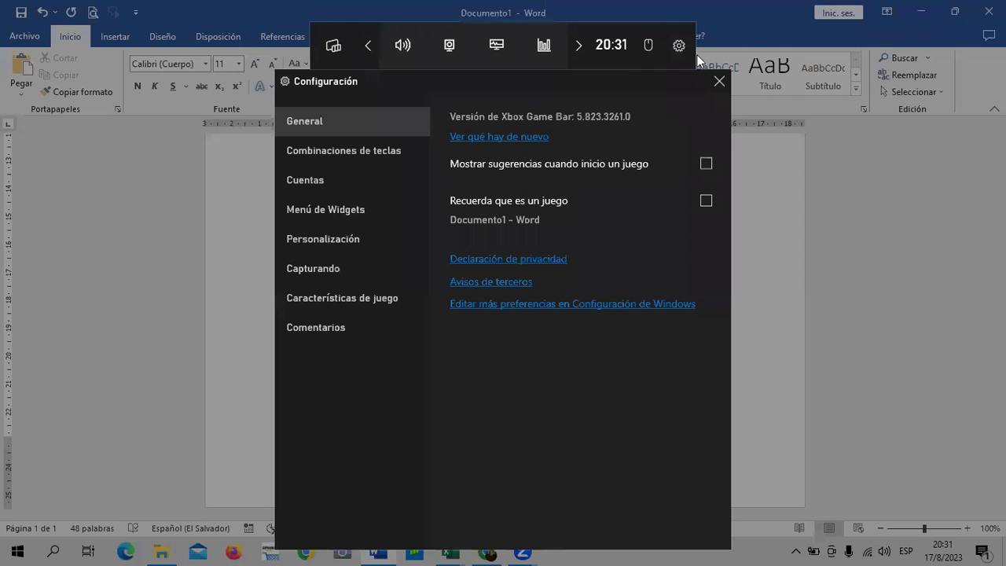
pyautogui.click(717, 80)
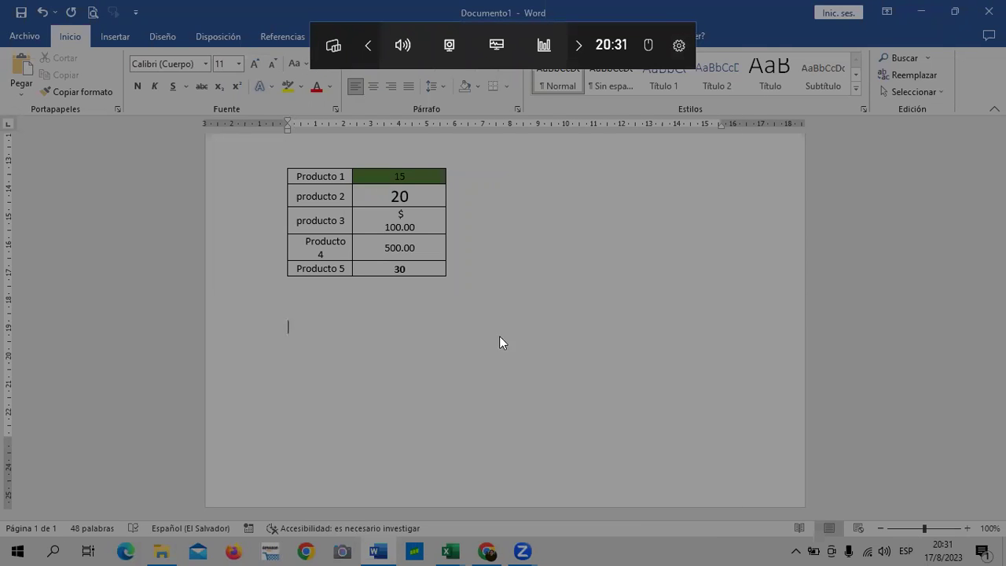
pyautogui.click(499, 343)
pyautogui.rightClick(317, 357)
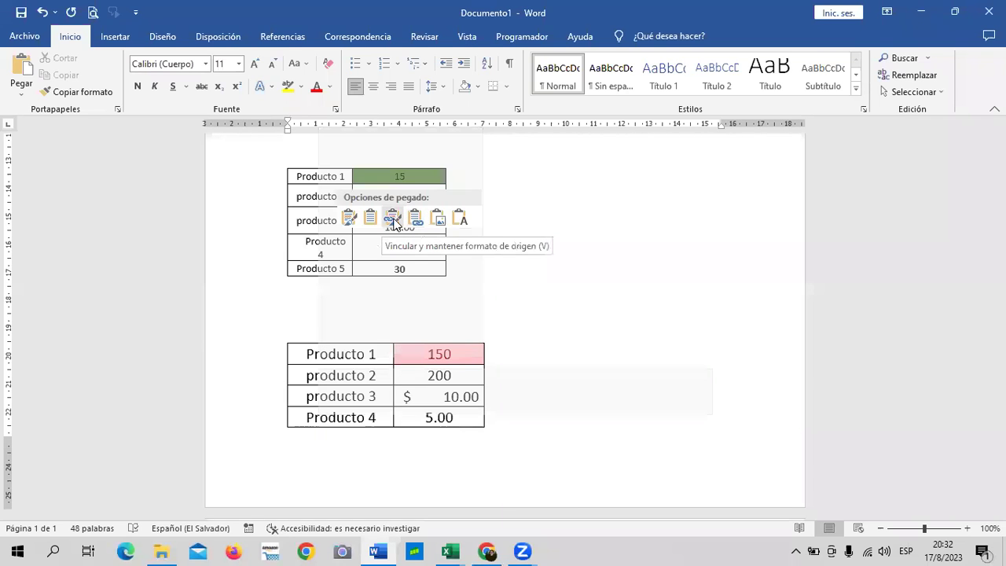
pyautogui.click(393, 222)
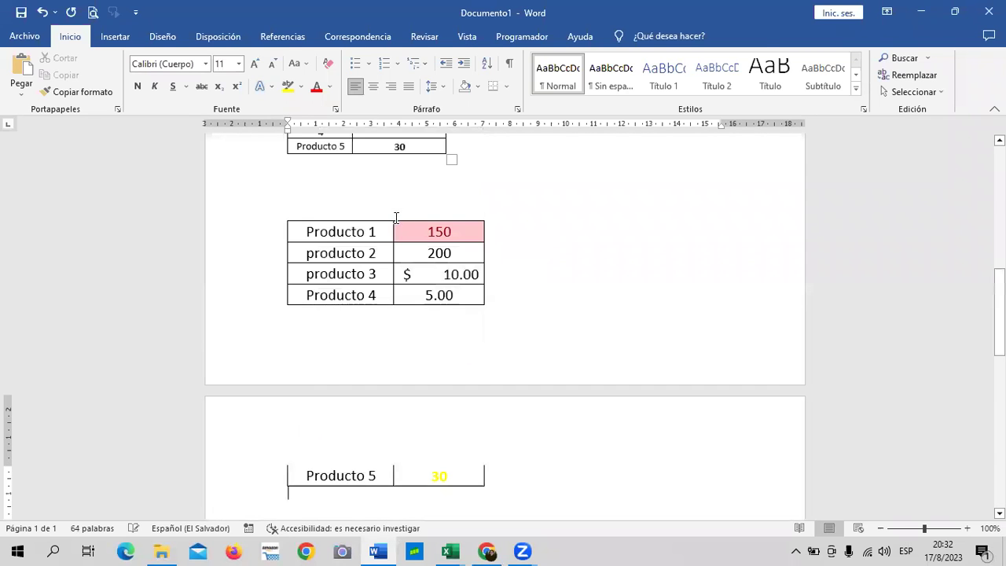
# Step: Undo the empty line so all five Producto rows stay together in the linked table
pyautogui.click(511, 324)
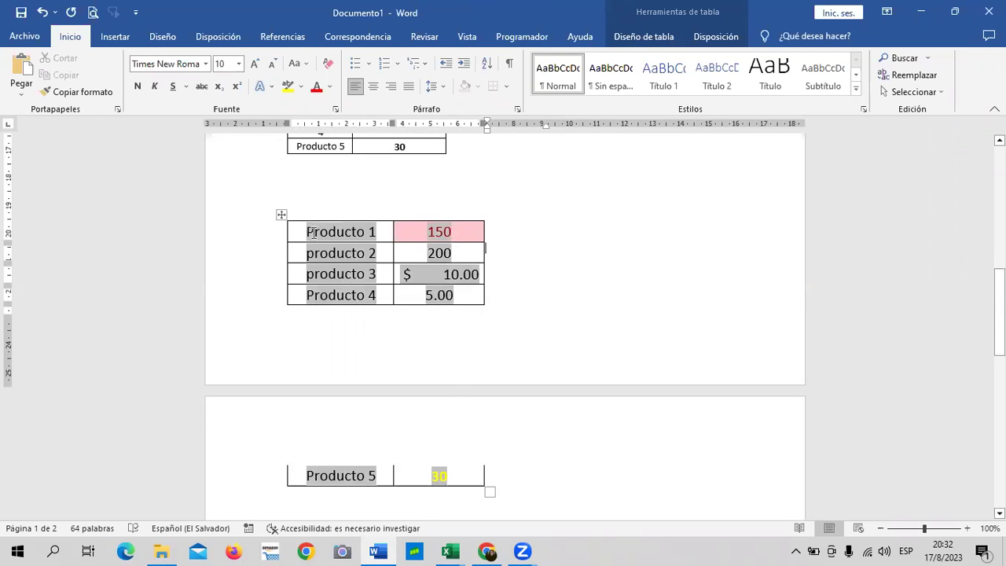
pyautogui.click(335, 196)
pyautogui.hotkey('ctrl', 'z')
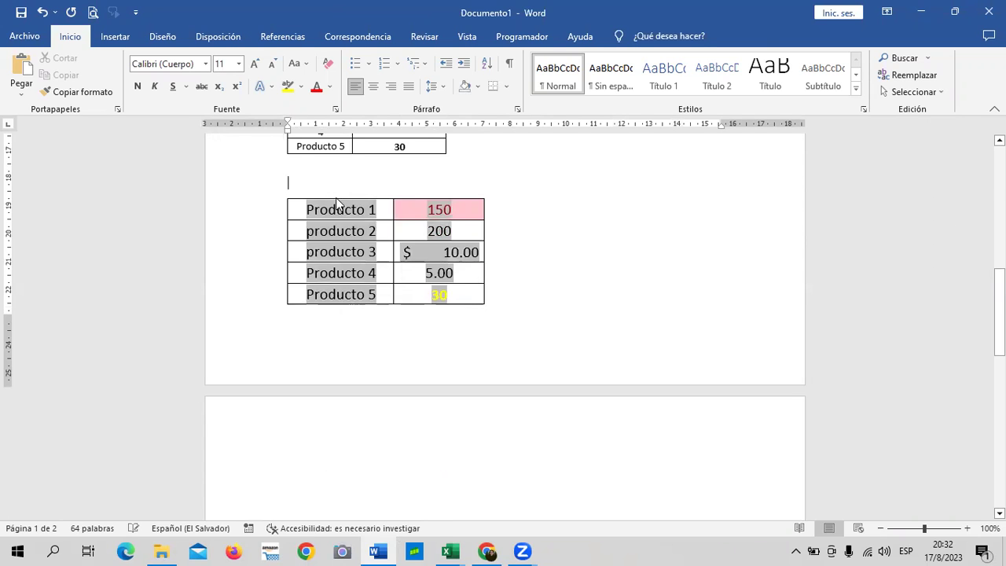
pyautogui.hotkey('ctrl', 'z')
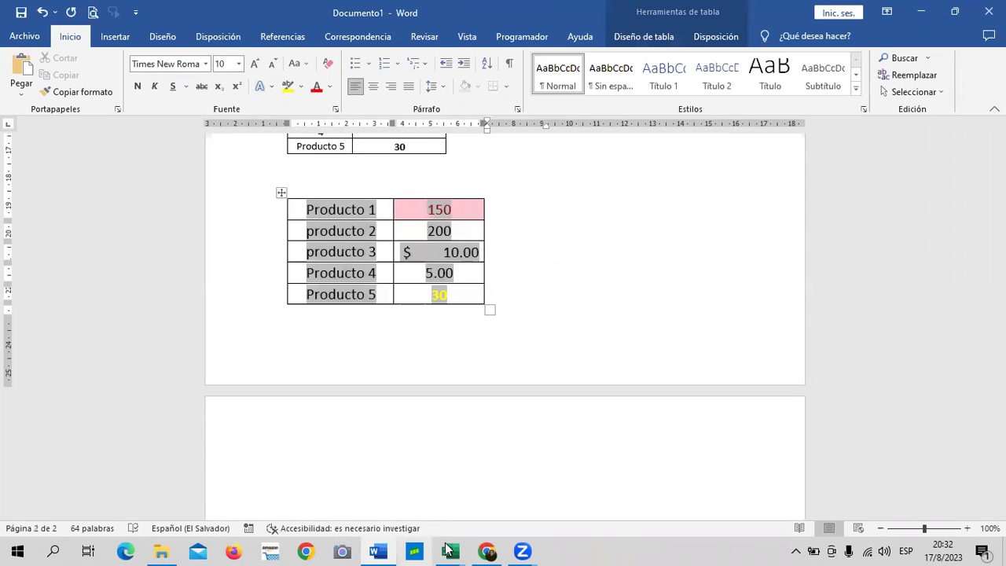
pyautogui.moveTo(448, 547)
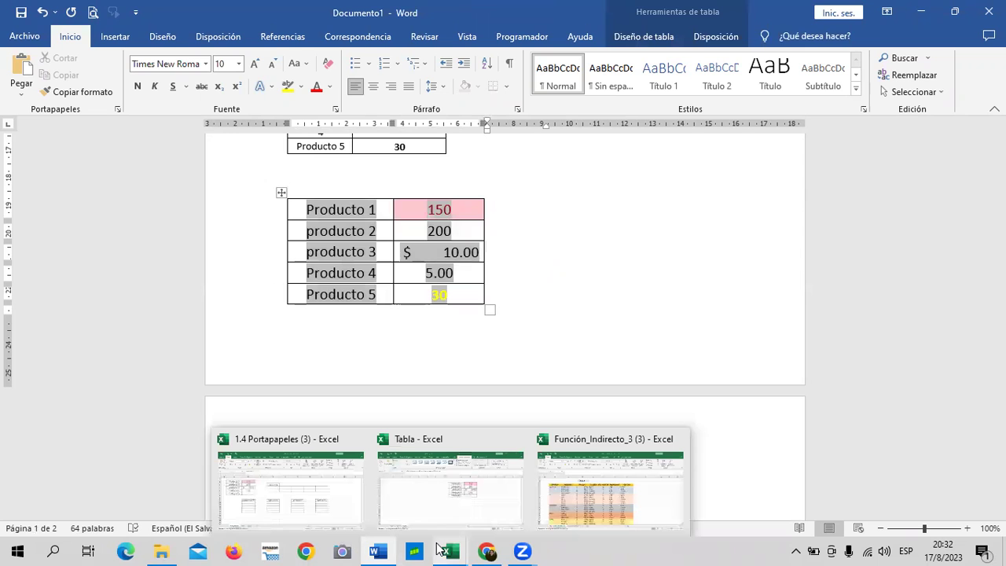
# Step: Select Hoja2's linked picture in Tabla, then set cell C2 in 1.4 Portapapeles to 0
pyautogui.click(423, 506)
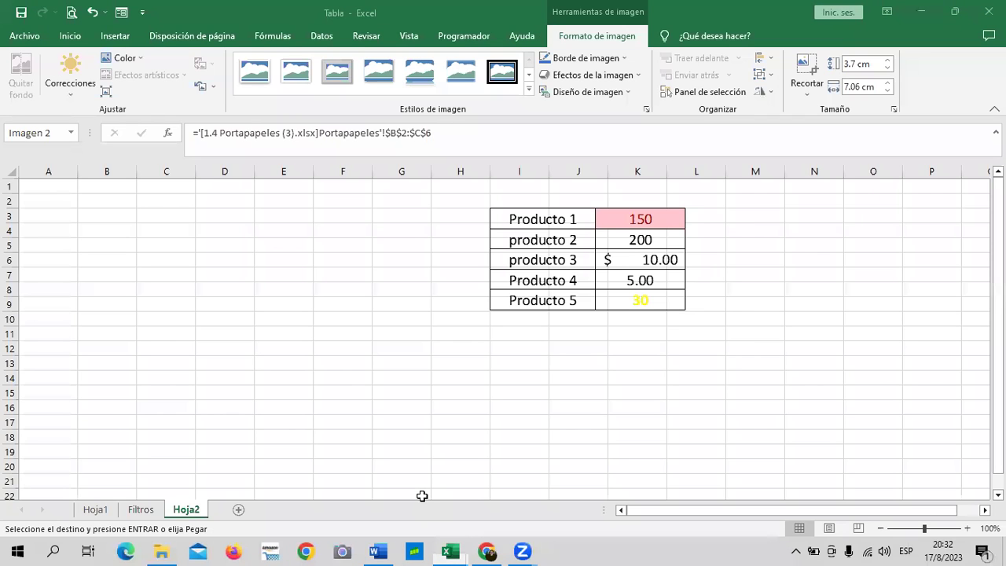
pyautogui.press('Escape')
pyautogui.click(643, 222)
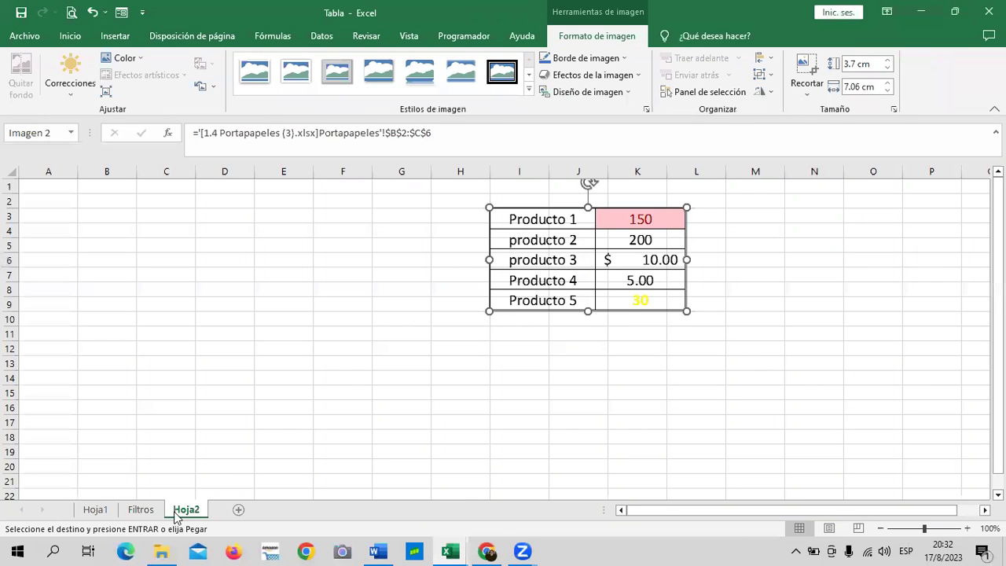
pyautogui.moveTo(446, 550)
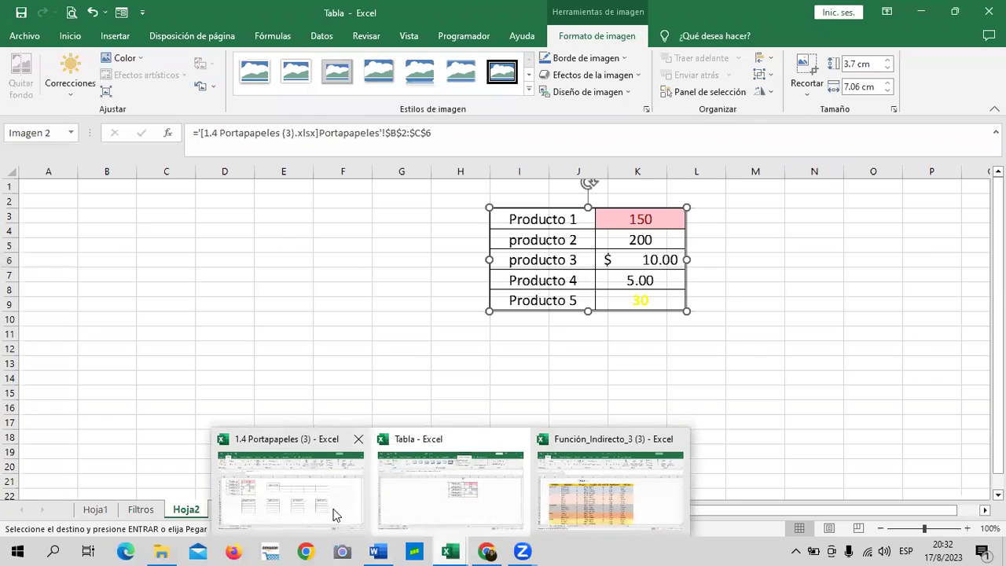
pyautogui.click(335, 512)
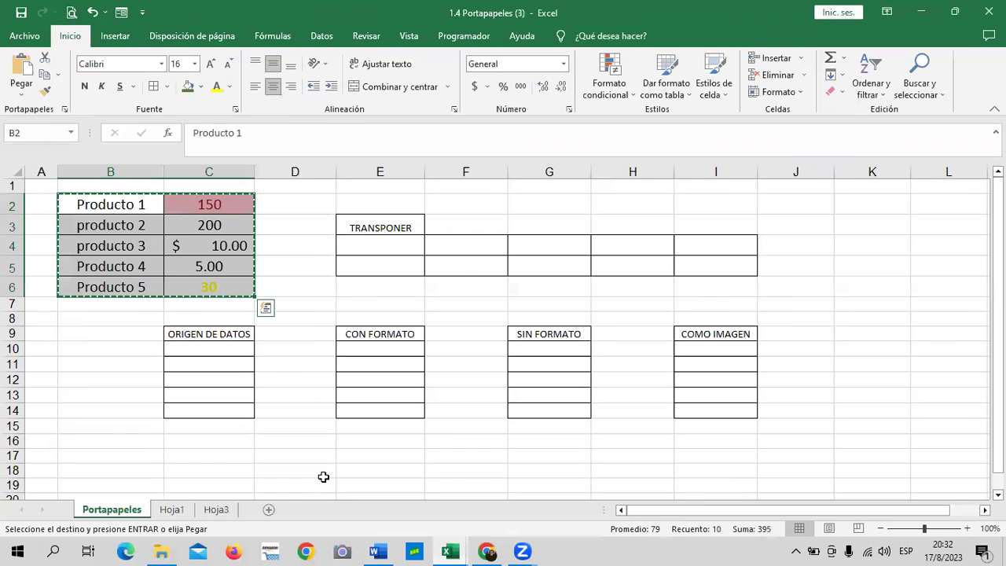
pyautogui.doubleClick(233, 203)
pyautogui.press('BackSpace')
pyautogui.press('BackSpace')
pyautogui.press('BackSpace')
pyautogui.write('00')
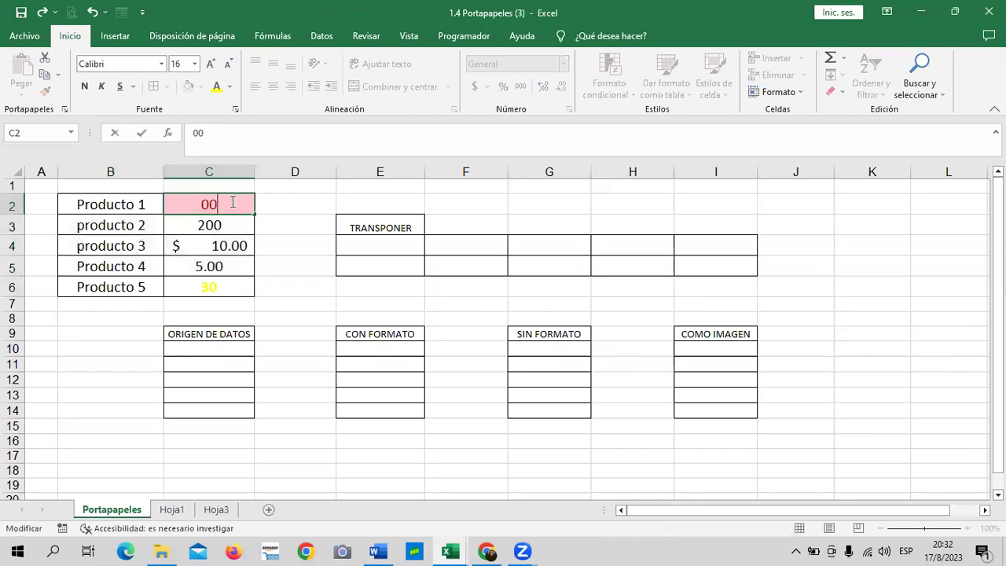
pyautogui.press('Return')
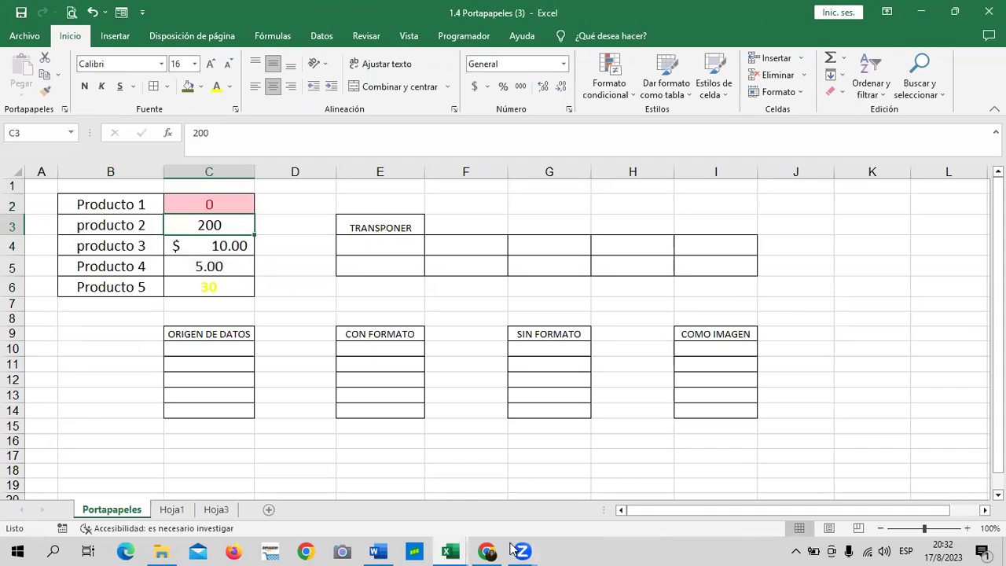
# Step: Return to Tabla's Hoja2 and delete the linked product table picture
pyautogui.moveTo(453, 550)
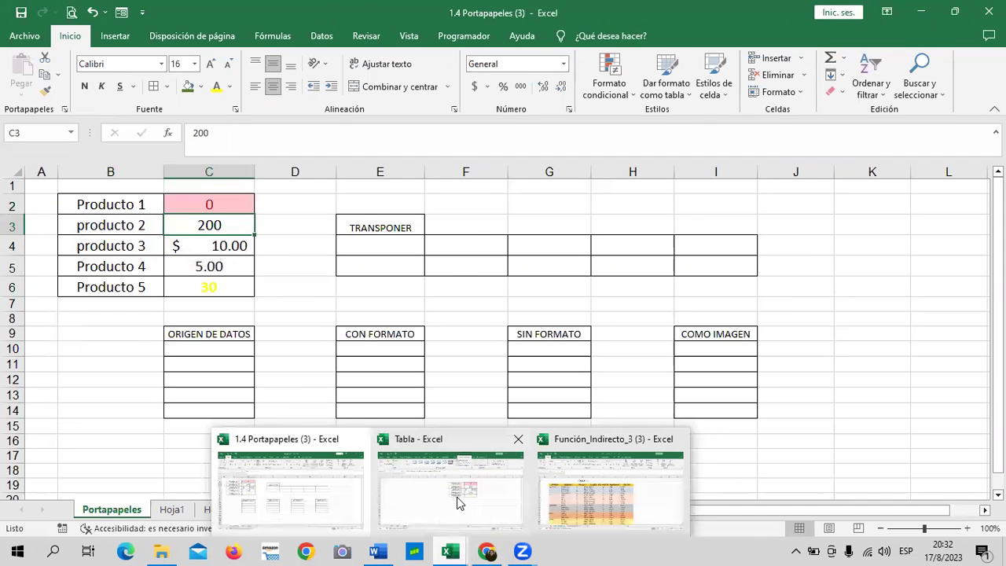
pyautogui.click(458, 496)
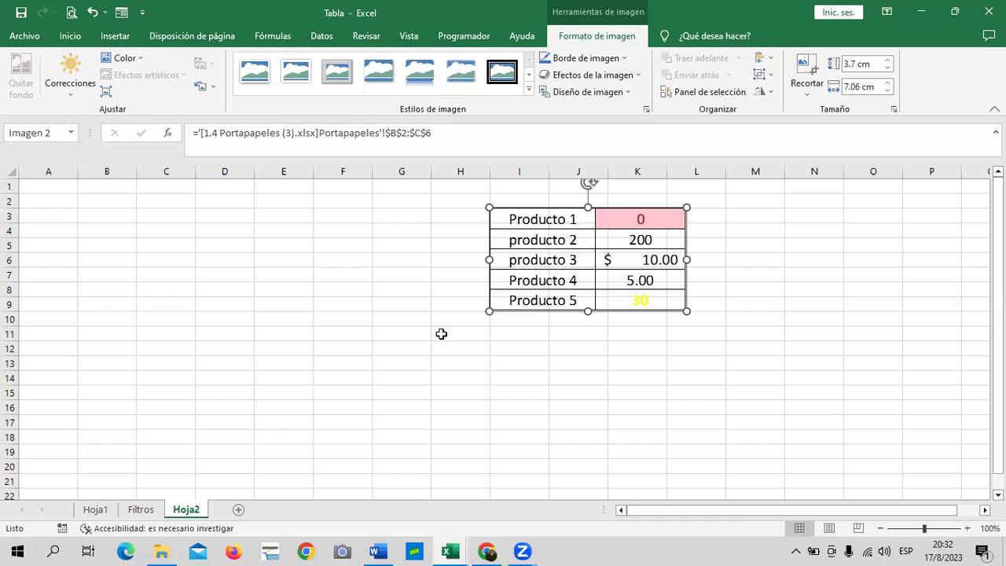
pyautogui.moveTo(453, 549)
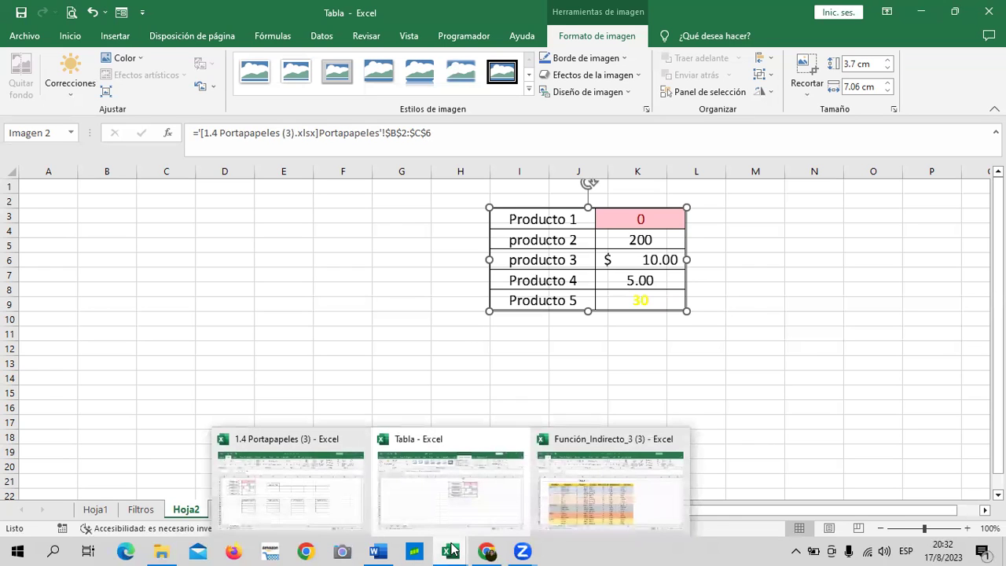
pyautogui.click(421, 492)
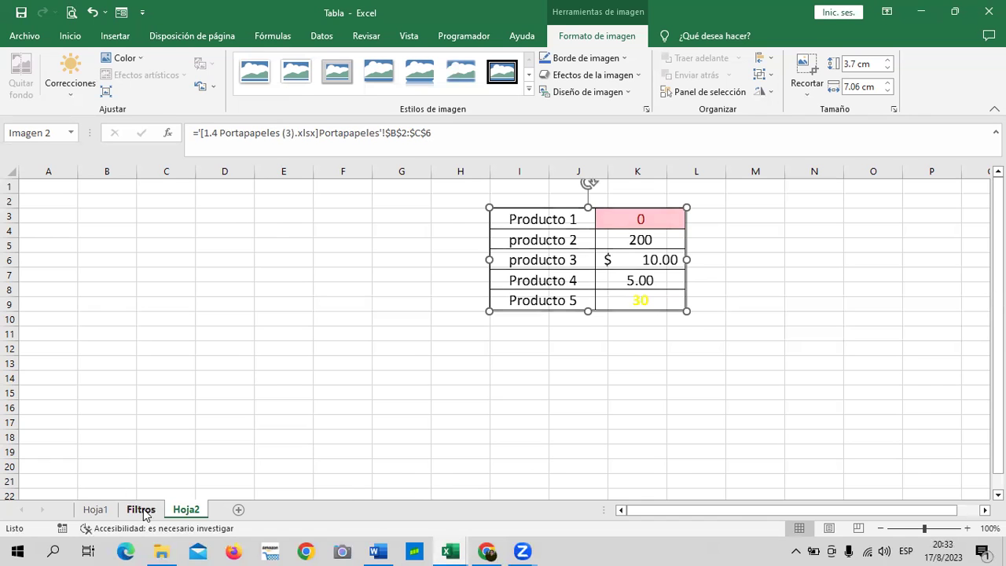
pyautogui.click(141, 511)
pyautogui.click(193, 513)
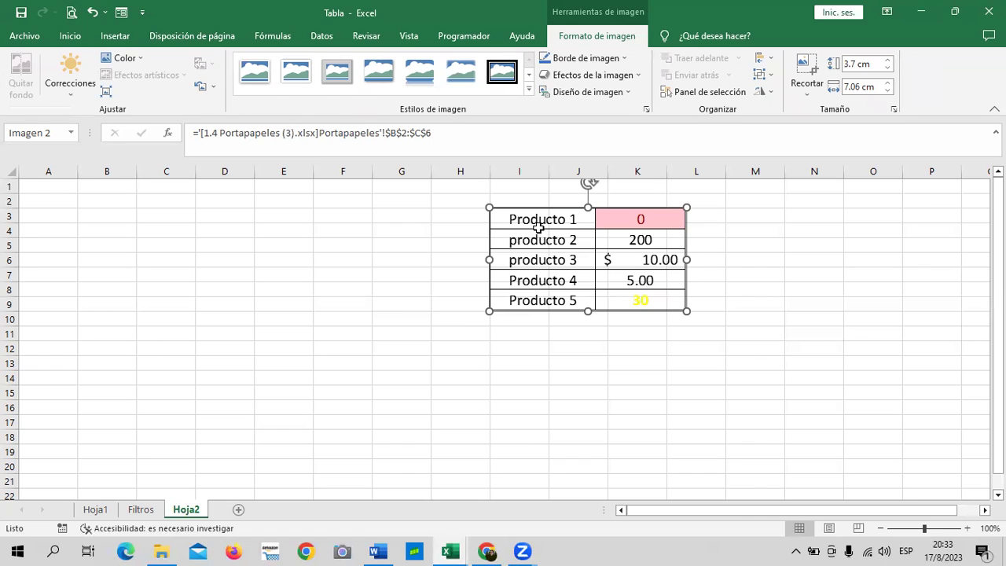
pyautogui.press('Delete')
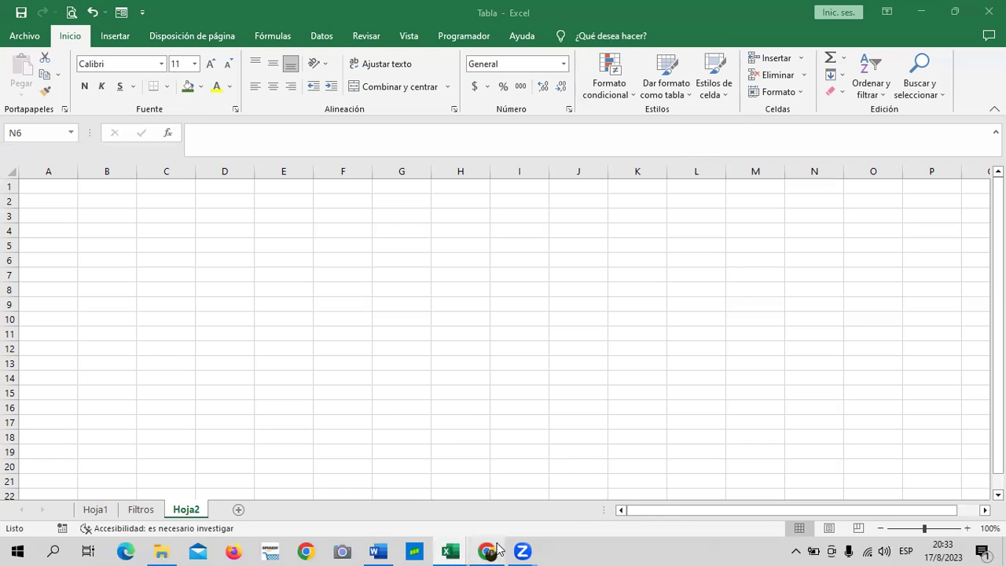
pyautogui.moveTo(495, 549)
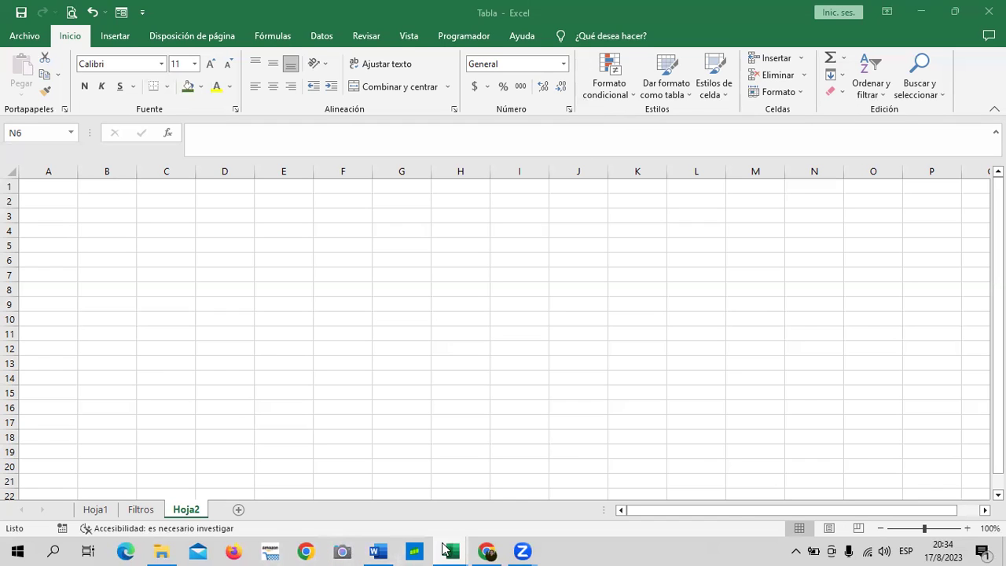
pyautogui.moveTo(444, 548)
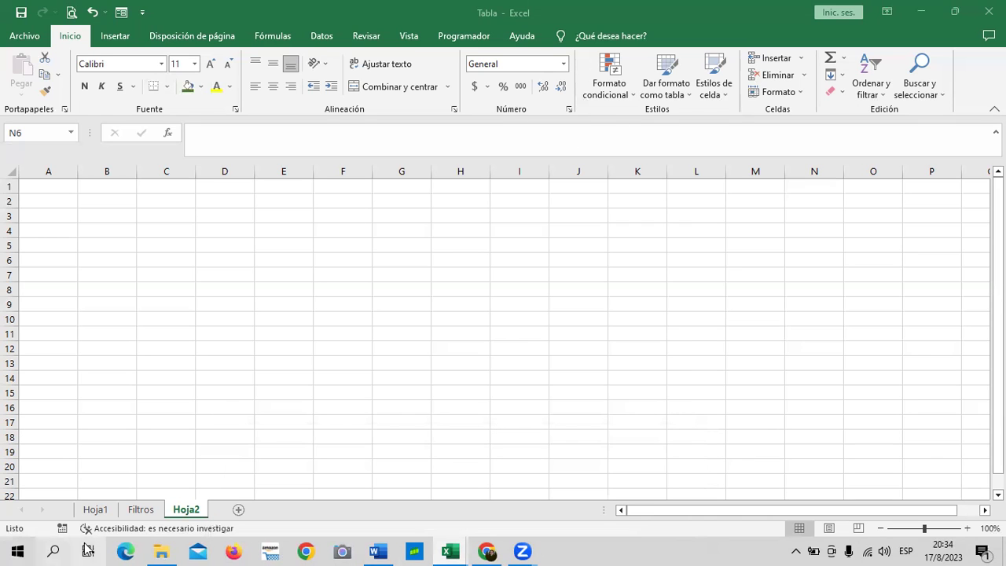
# Step: On the Filtros sheet, select header C4 and apply Ordenar y filtrar > Filtro to the sales table
pyautogui.click(145, 511)
pyautogui.scroll(4, 329, 382)
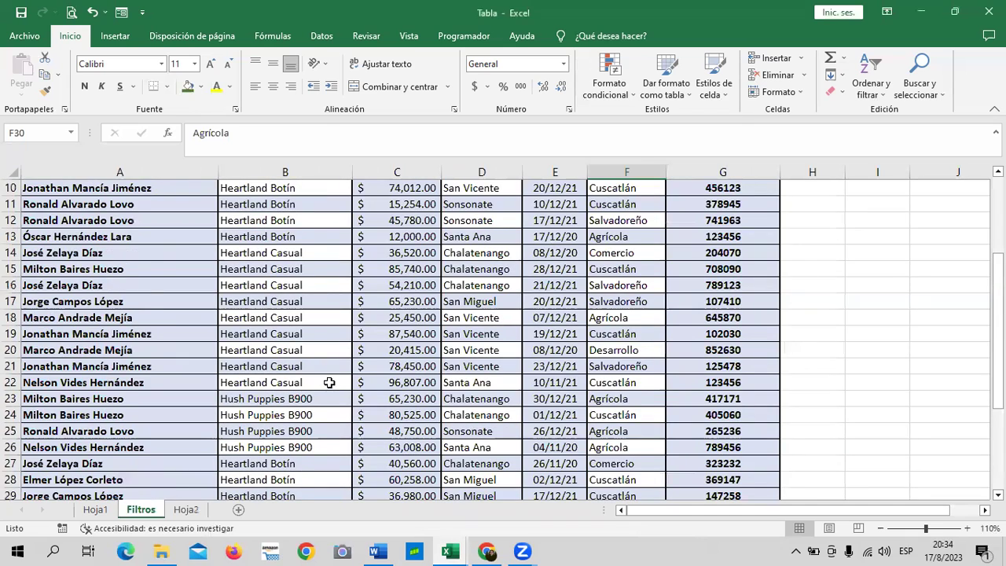
pyautogui.scroll(2, 329, 382)
pyautogui.scroll(-1, 328, 380)
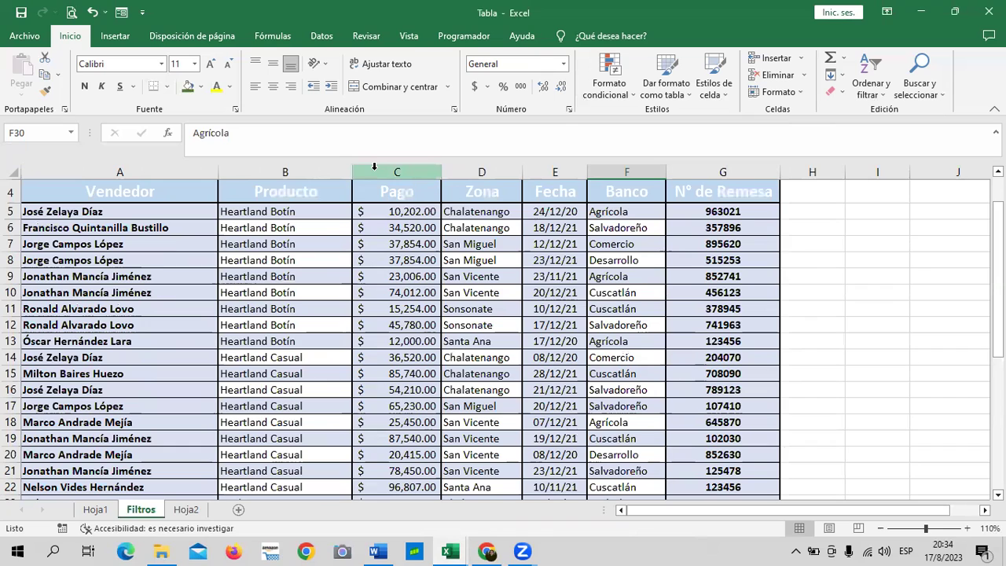
pyautogui.click(290, 259)
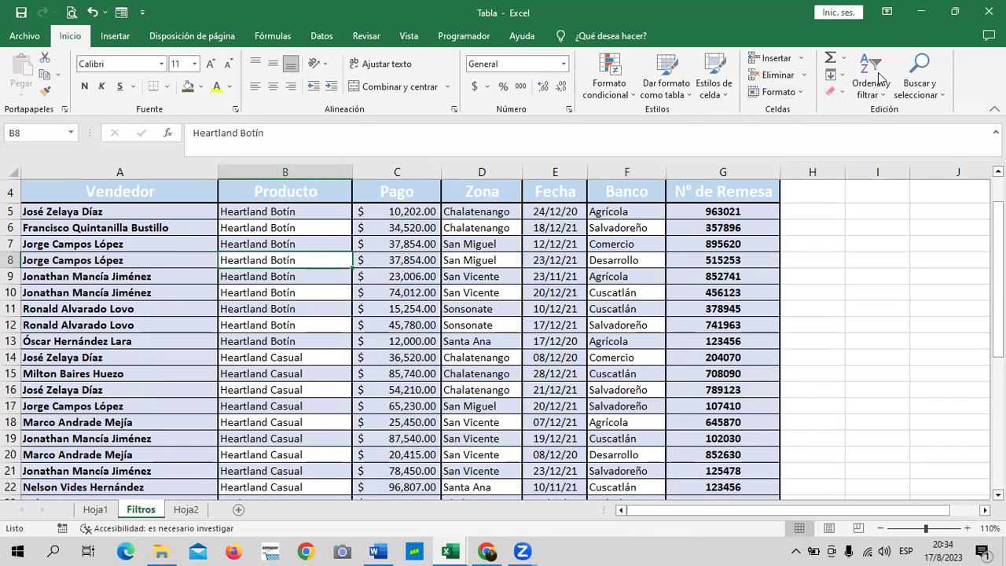
pyautogui.click(443, 247)
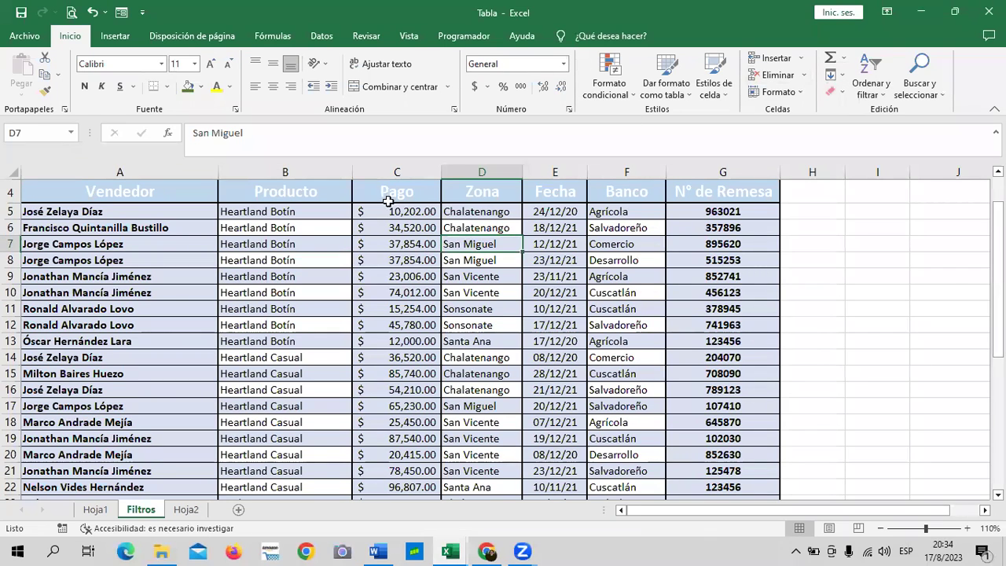
pyautogui.click(388, 202)
pyautogui.click(871, 83)
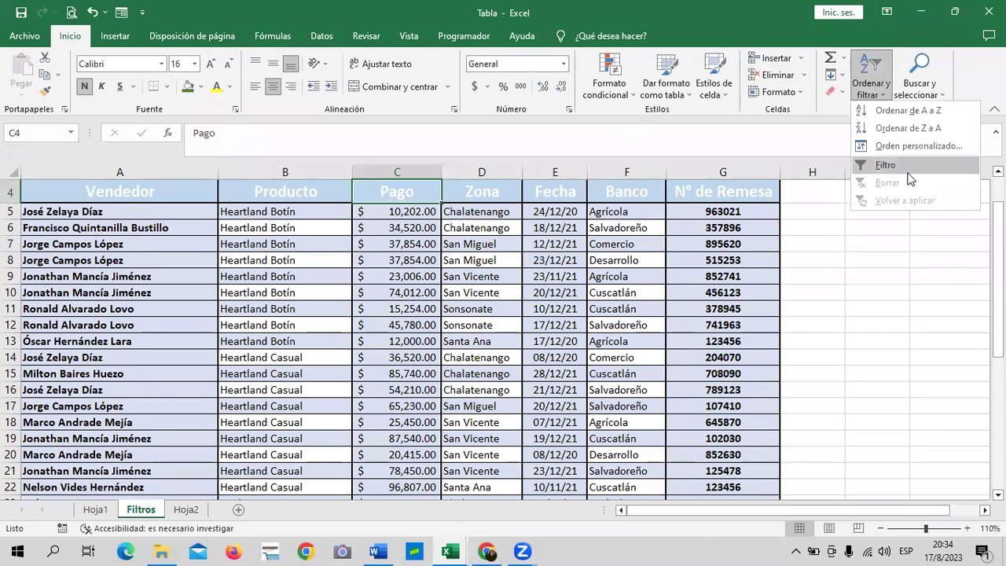
pyautogui.click(906, 165)
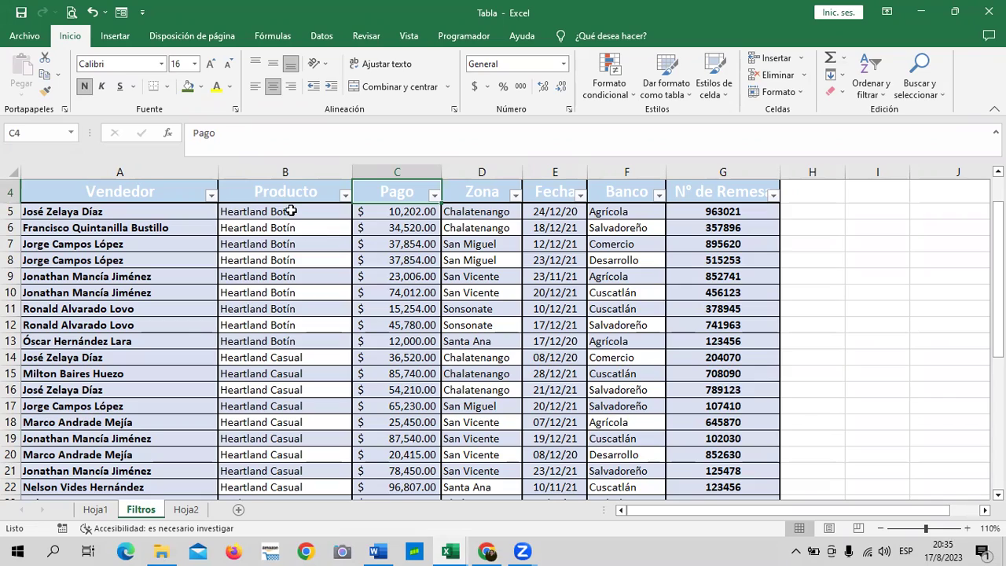
pyautogui.scroll(-1, 298, 302)
pyautogui.scroll(-3, 303, 332)
pyautogui.scroll(4, 284, 347)
pyautogui.scroll(1, 284, 347)
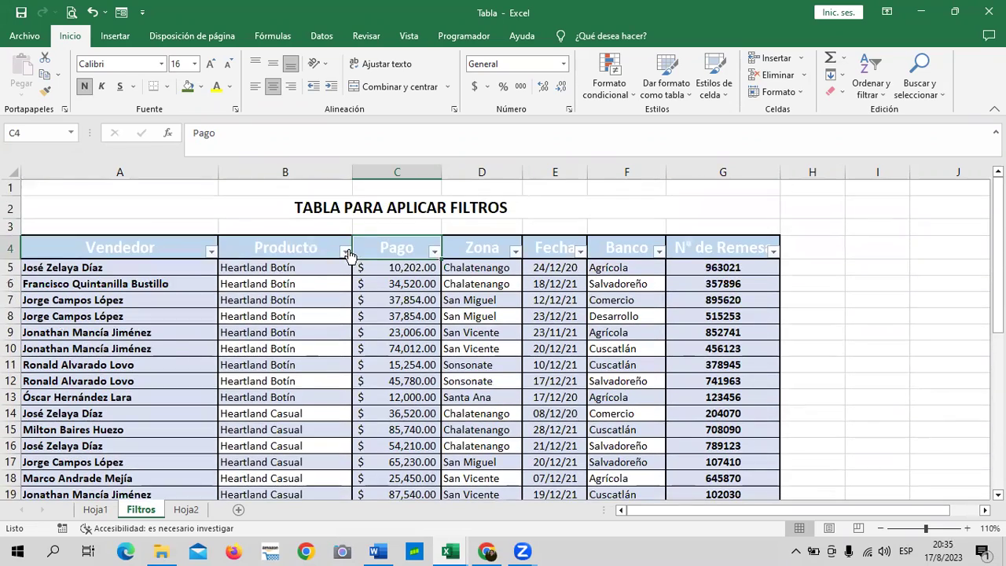
pyautogui.click(345, 251)
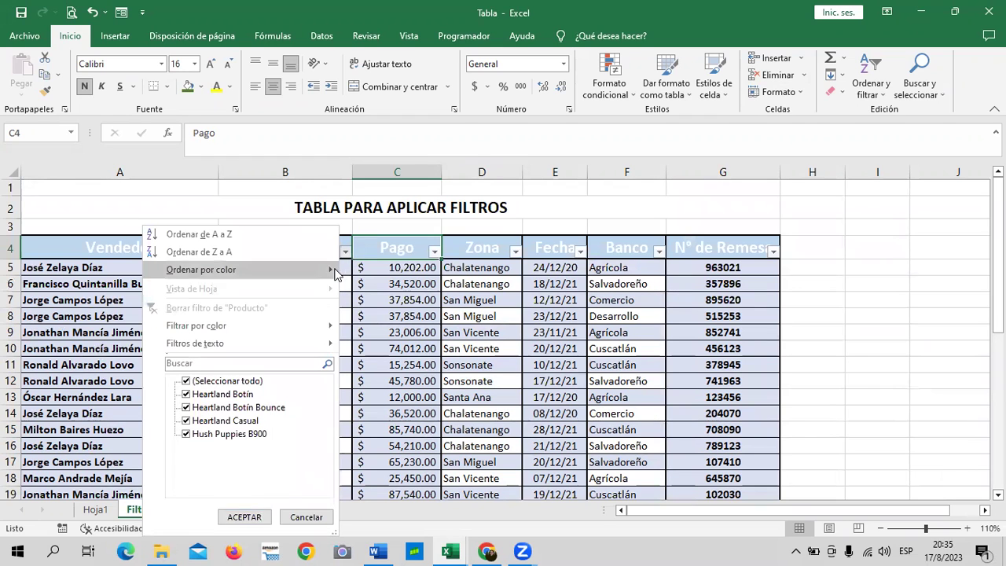
pyautogui.click(517, 217)
pyautogui.scroll(-2, 509, 271)
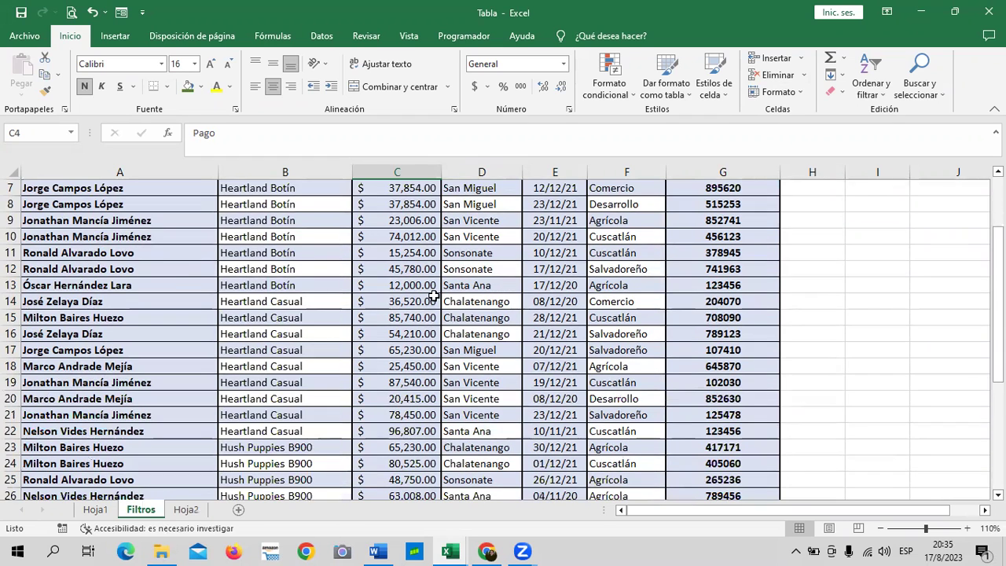
pyautogui.scroll(2, 327, 349)
pyautogui.click(138, 250)
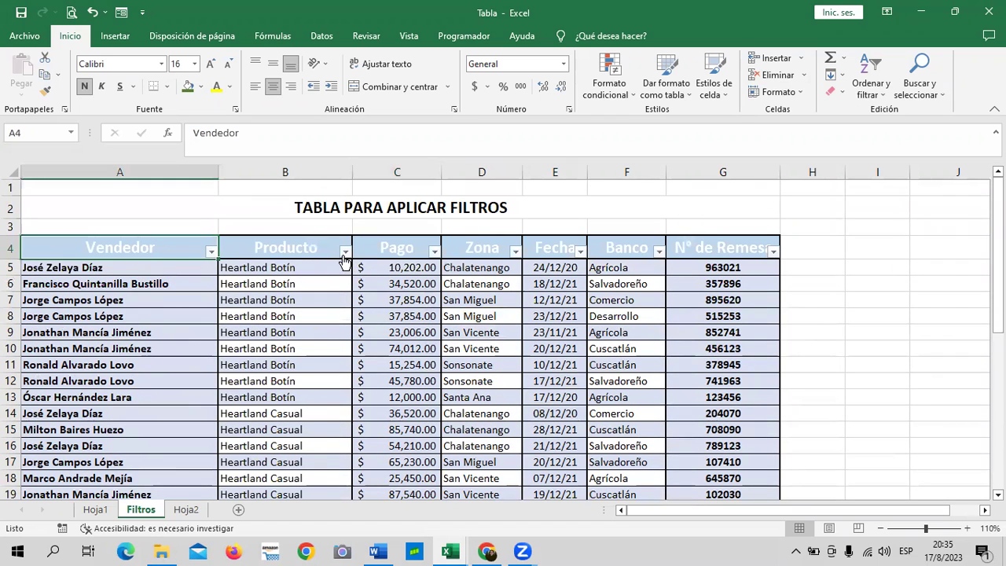
pyautogui.click(285, 249)
pyautogui.click(345, 251)
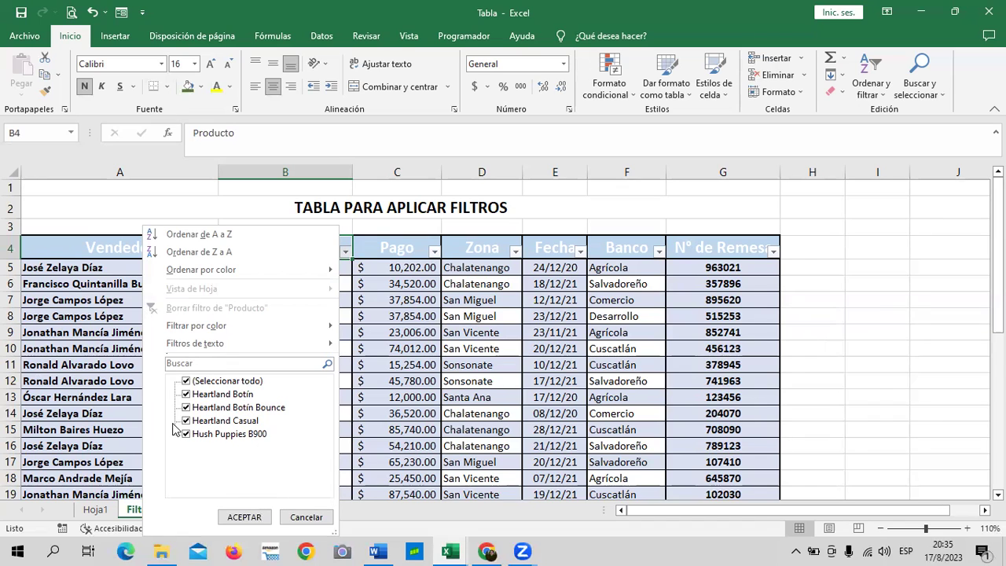
pyautogui.click(306, 517)
pyautogui.click(515, 252)
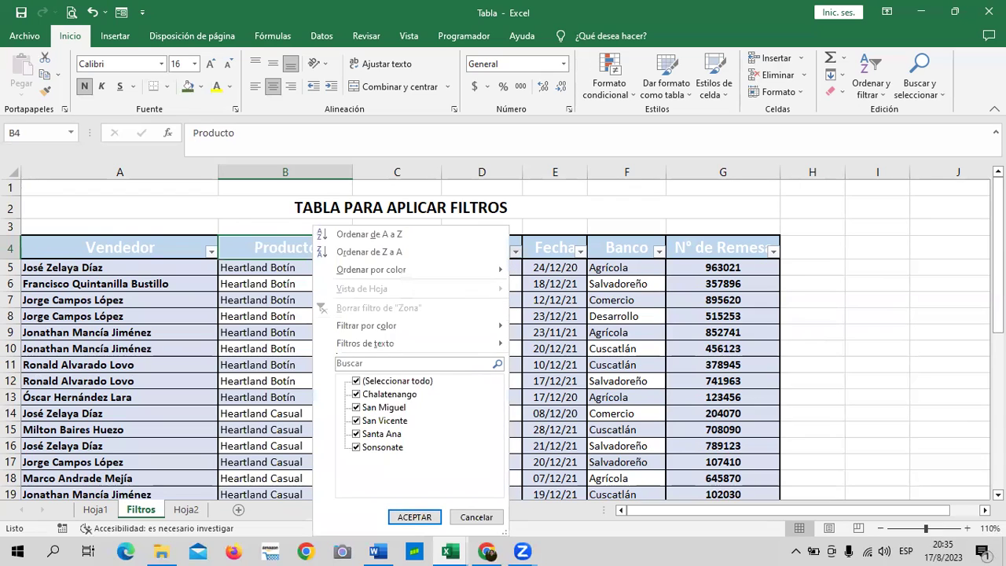
pyautogui.click(414, 518)
pyautogui.scroll(-1, 503, 338)
pyautogui.scroll(1, 503, 338)
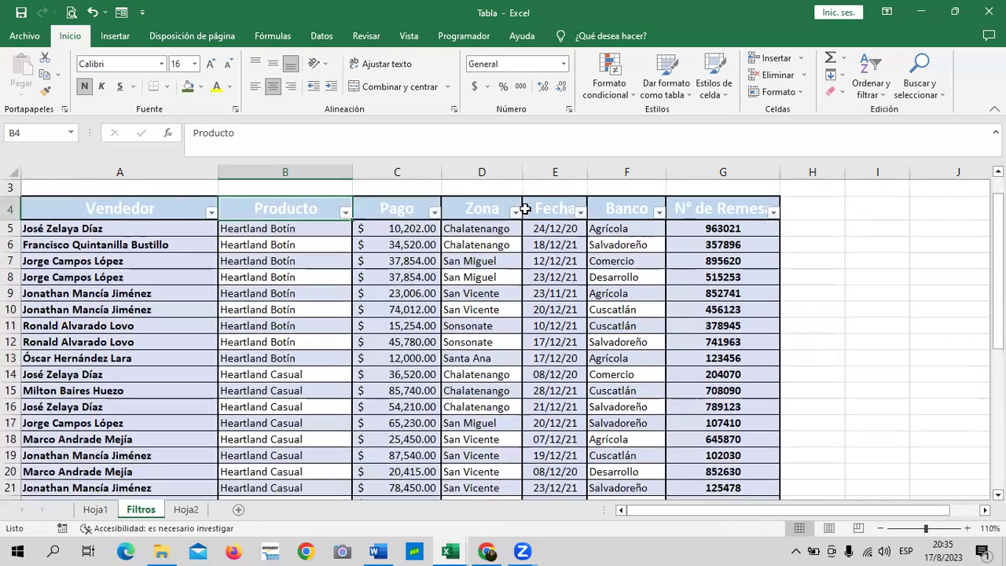
pyautogui.click(516, 213)
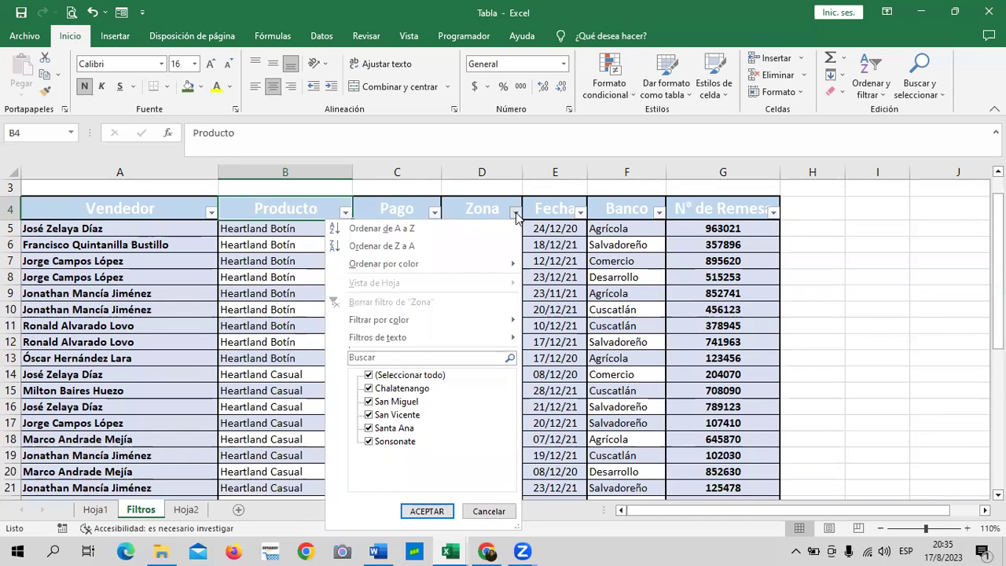
pyautogui.click(410, 389)
pyautogui.click(397, 402)
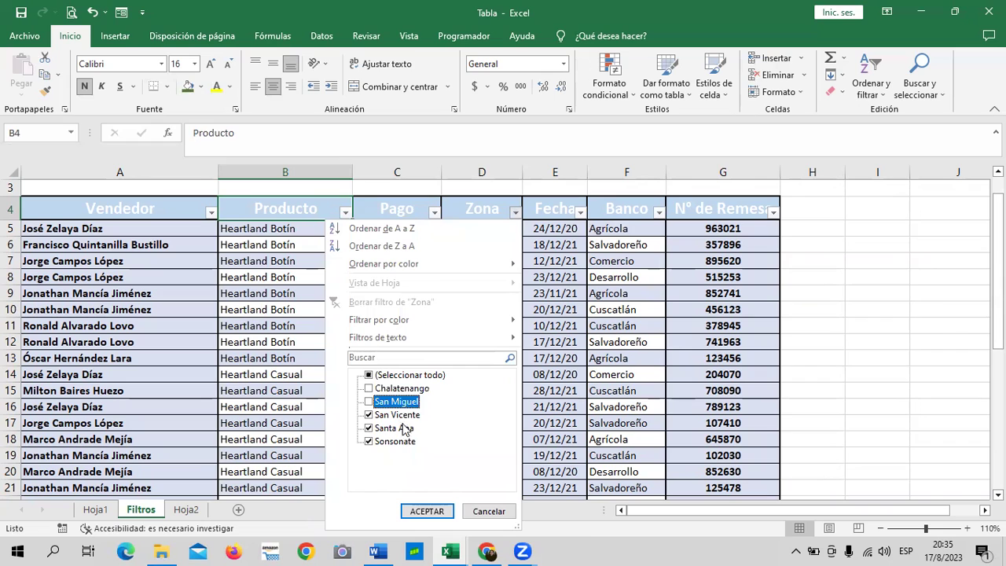
pyautogui.click(398, 417)
pyautogui.click(399, 428)
pyautogui.click(395, 442)
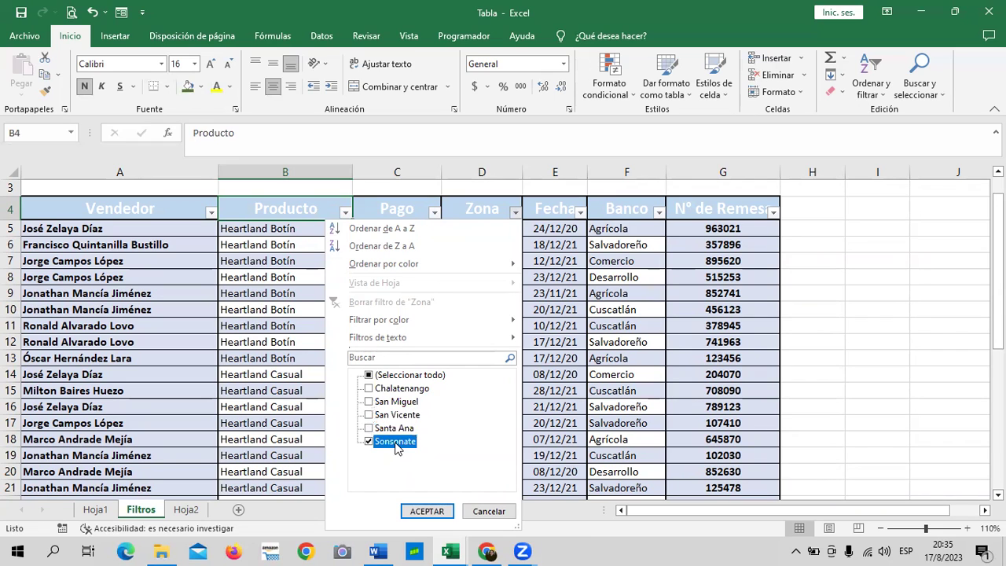
pyautogui.click(370, 389)
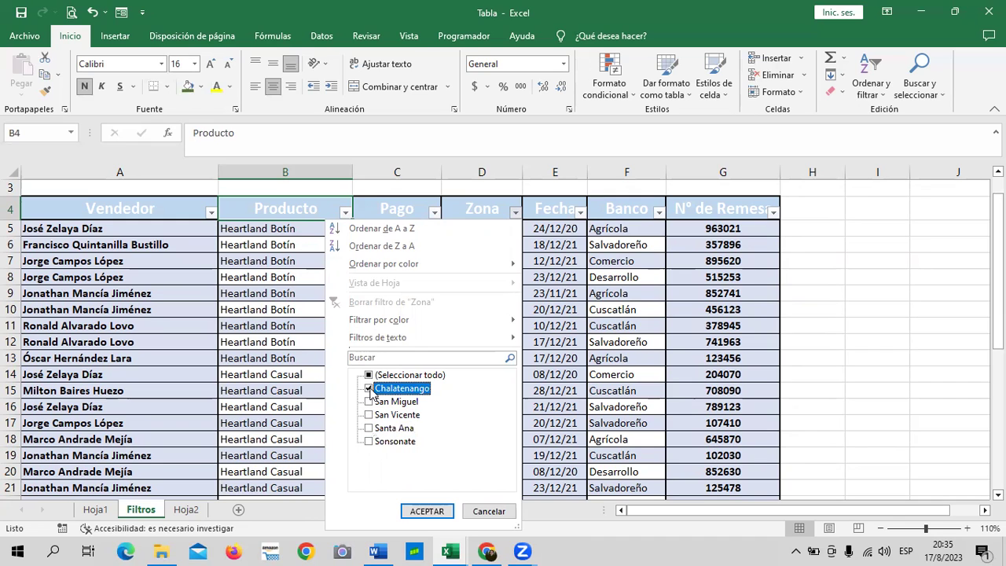
pyautogui.click(397, 377)
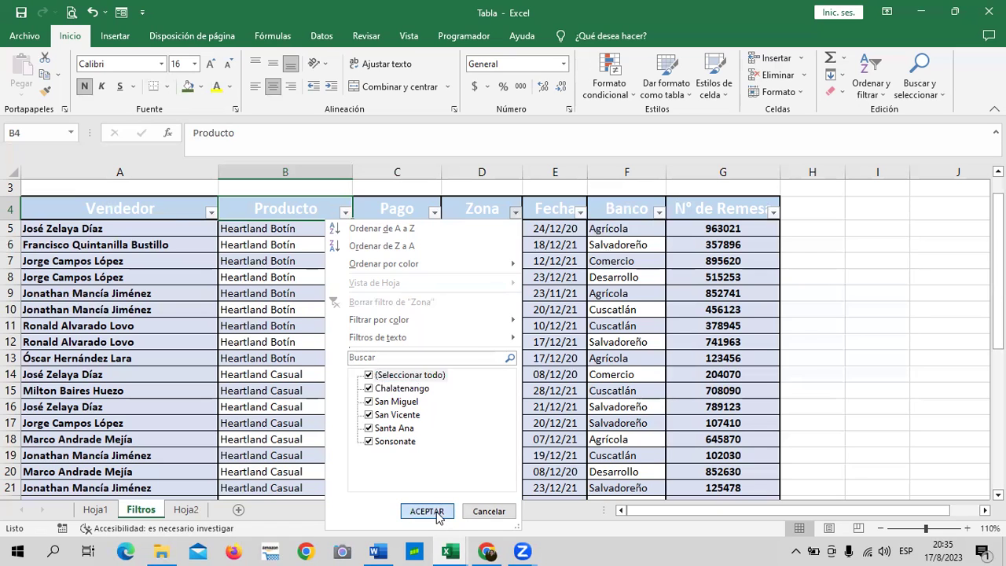
pyautogui.click(430, 511)
pyautogui.click(466, 232)
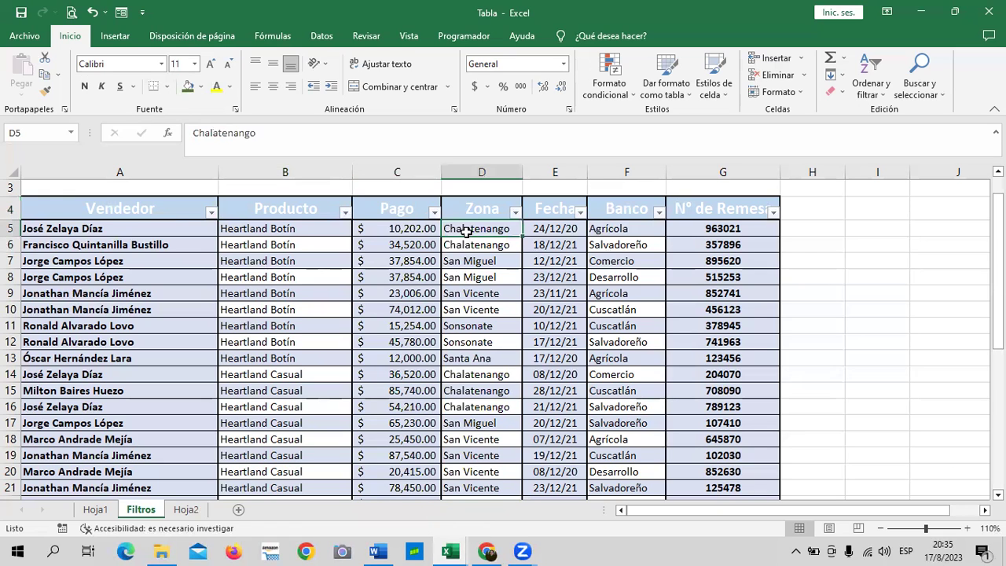
pyautogui.click(413, 232)
pyautogui.click(458, 246)
pyautogui.click(405, 244)
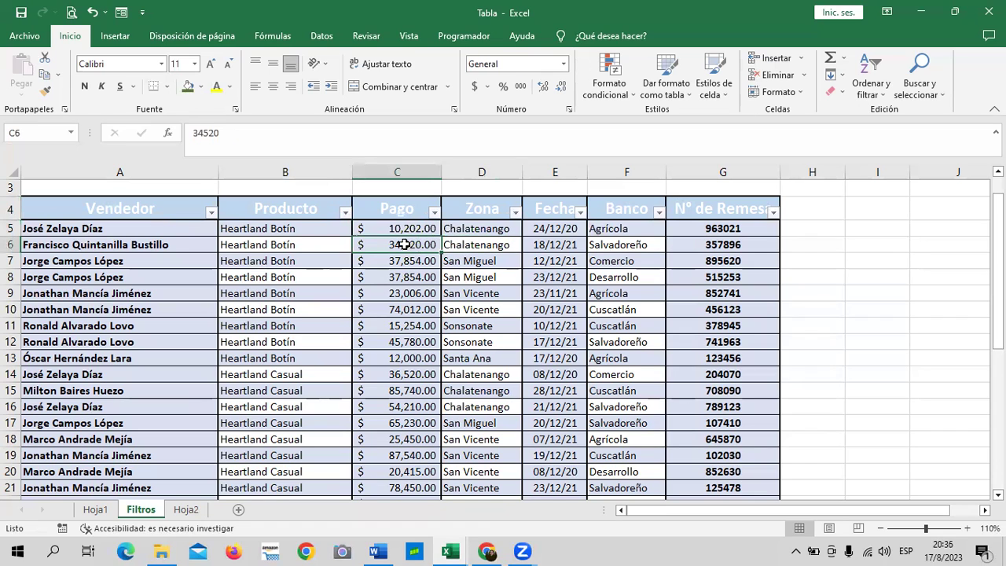
pyautogui.click(486, 374)
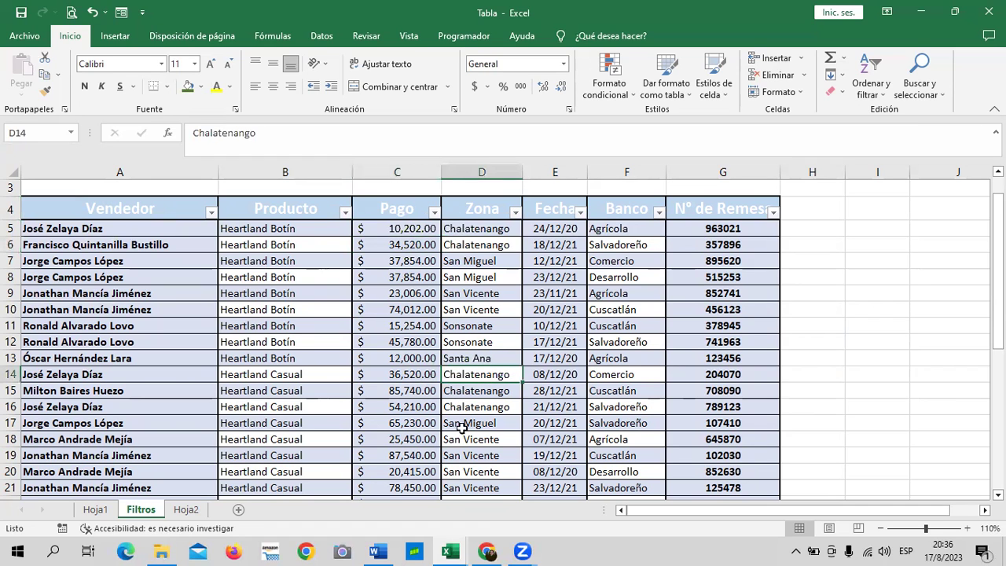
pyautogui.click(391, 375)
pyautogui.scroll(-2, 390, 375)
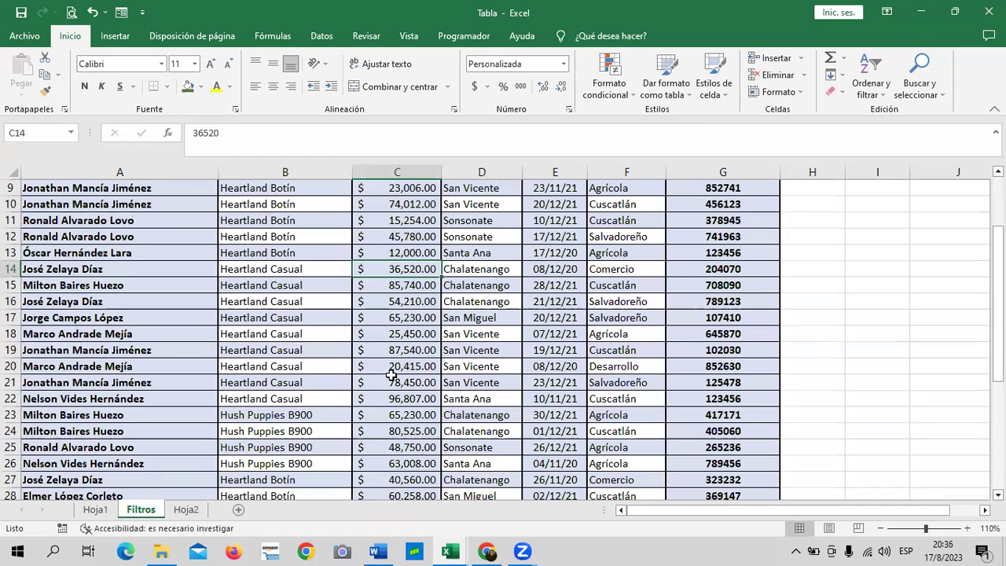
pyautogui.click(450, 290)
pyautogui.click(413, 286)
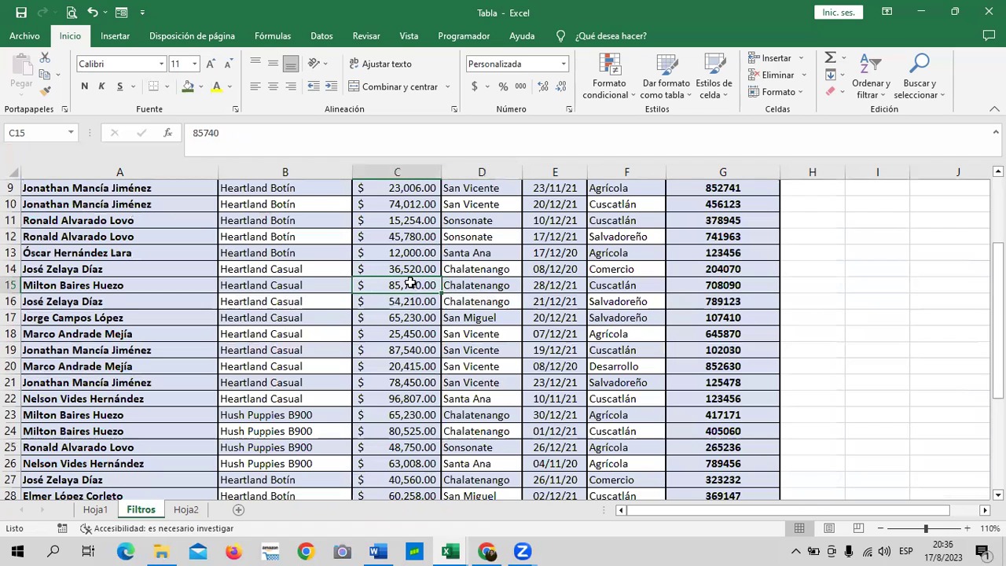
pyautogui.scroll(3, 430, 300)
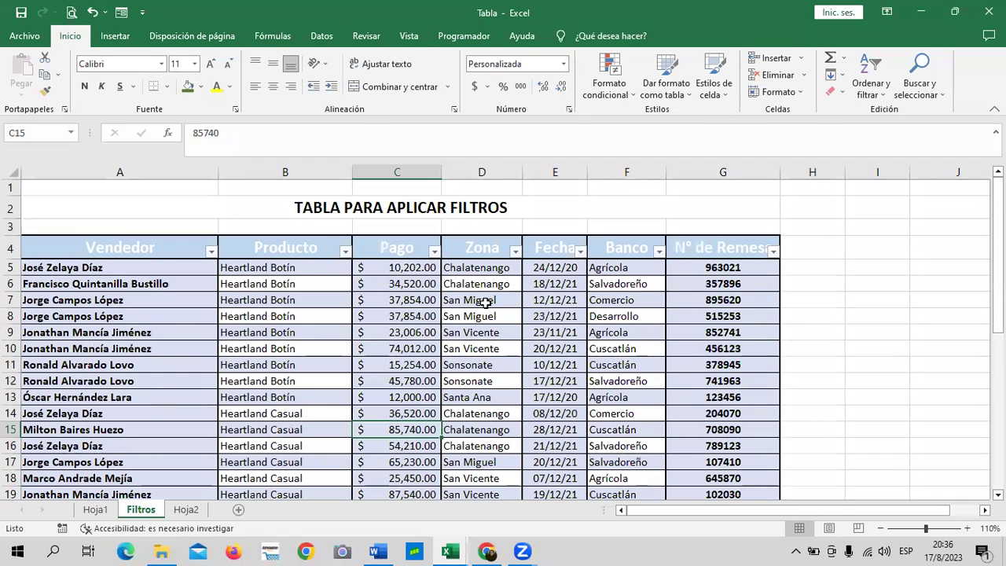
pyautogui.click(514, 251)
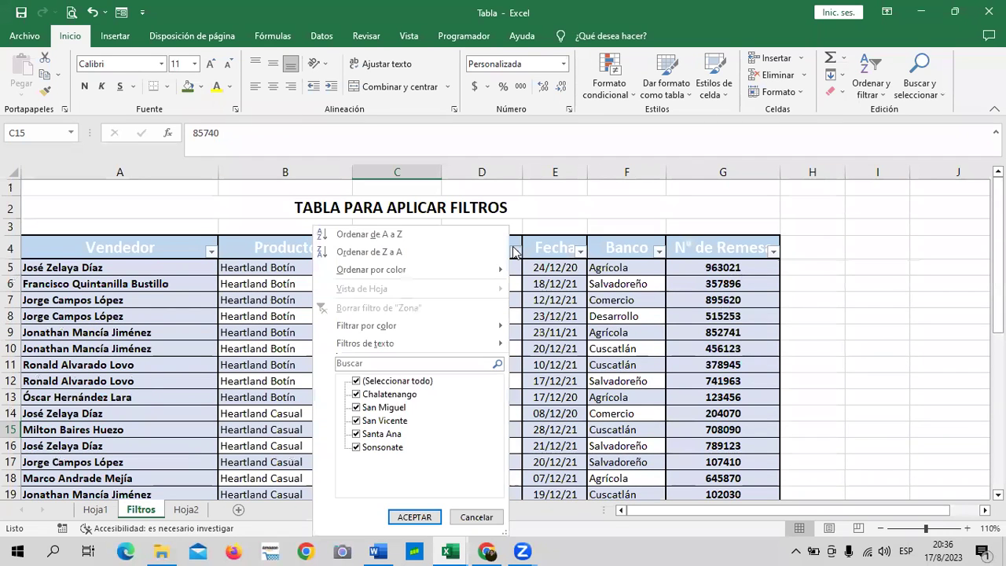
# Step: Set the Zona filter to Chalatenango only, leaving 11 of 32 records visible
pyautogui.click(401, 381)
pyautogui.click(362, 396)
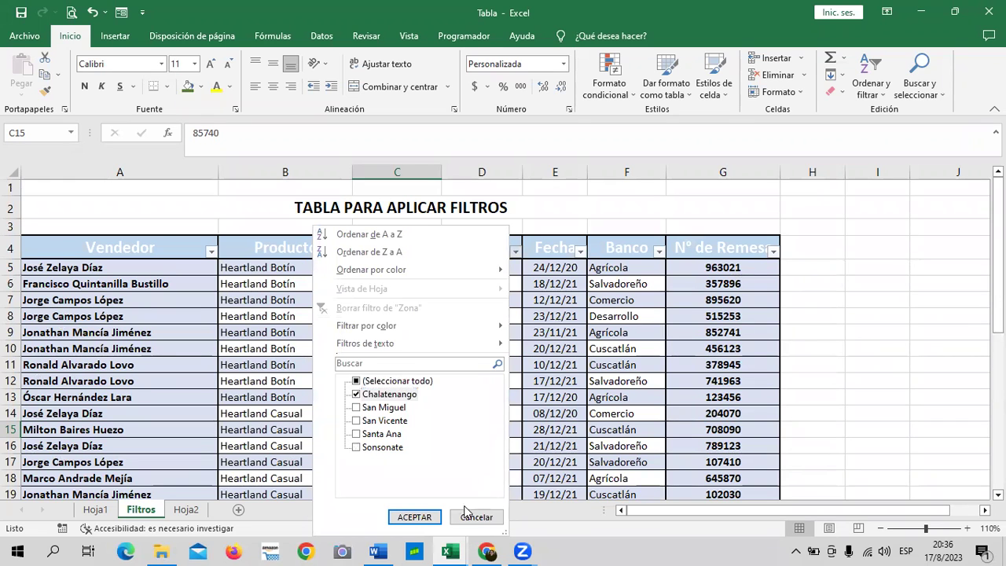
pyautogui.click(428, 518)
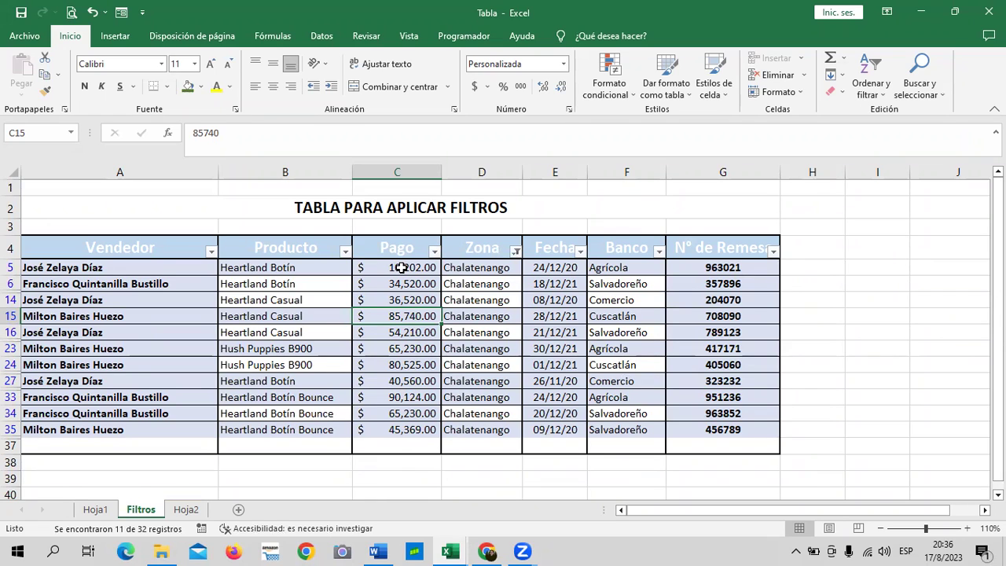
# Step: Add a =SUBTOTALES(9;C5:C36) total of $608,230.00 in C37 and copy it
pyautogui.moveTo(401, 268); pyautogui.dragTo(393, 441)
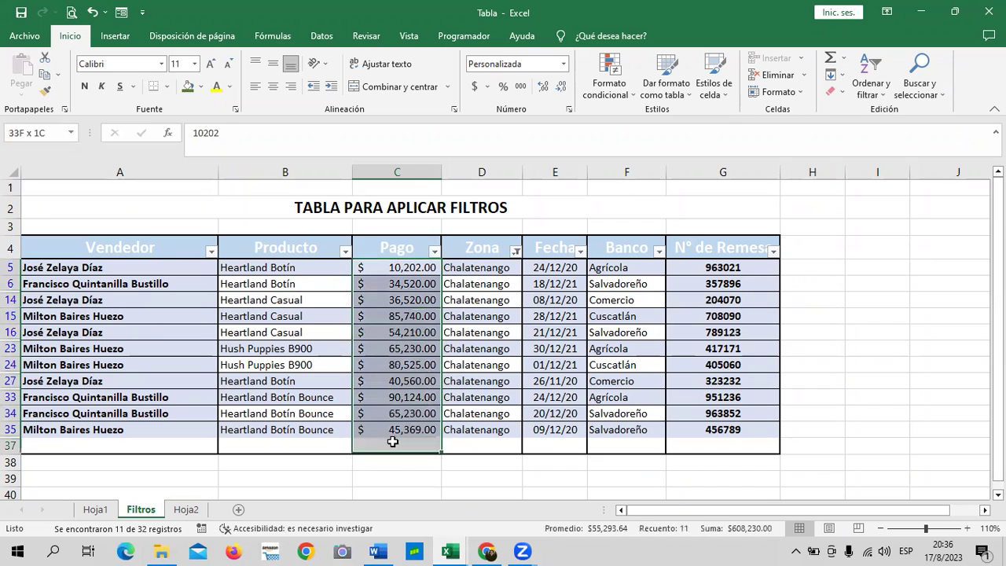
pyautogui.click(829, 59)
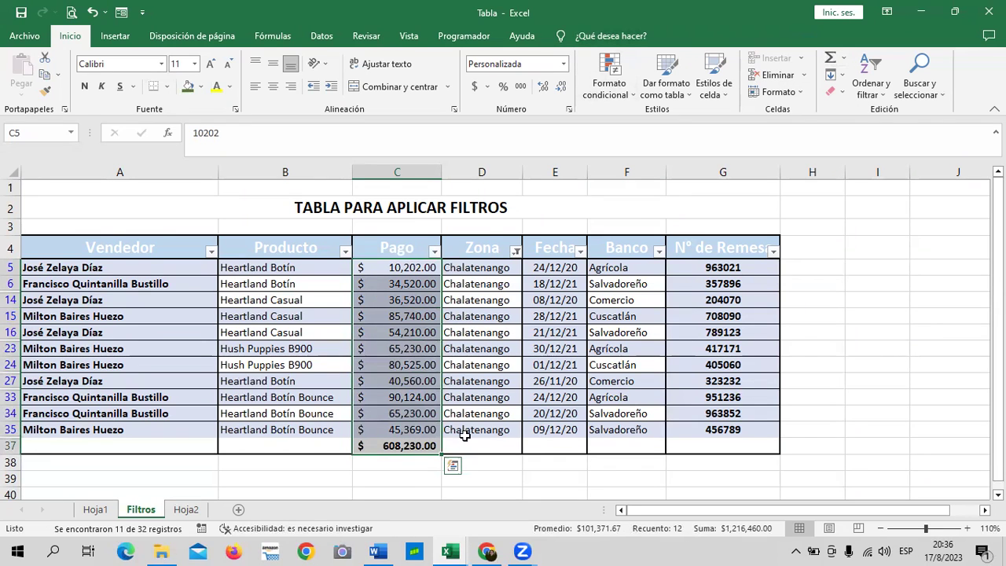
pyautogui.click(493, 479)
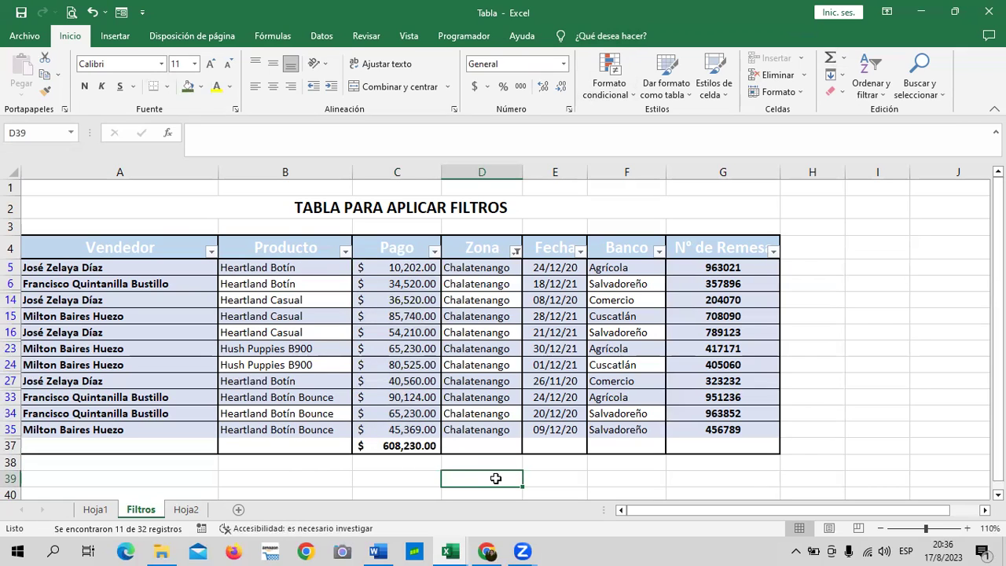
pyautogui.click(387, 444)
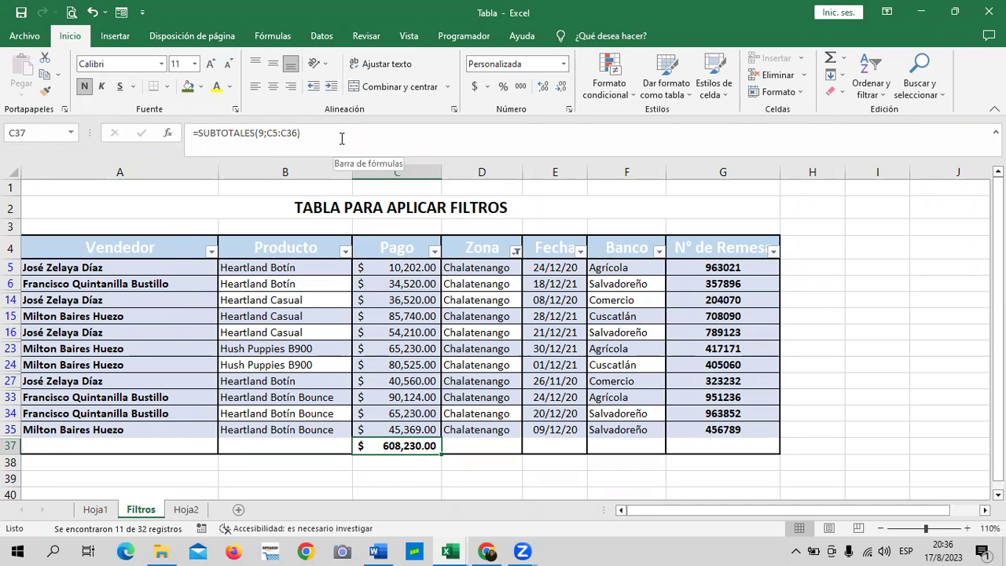
pyautogui.rightClick(422, 446)
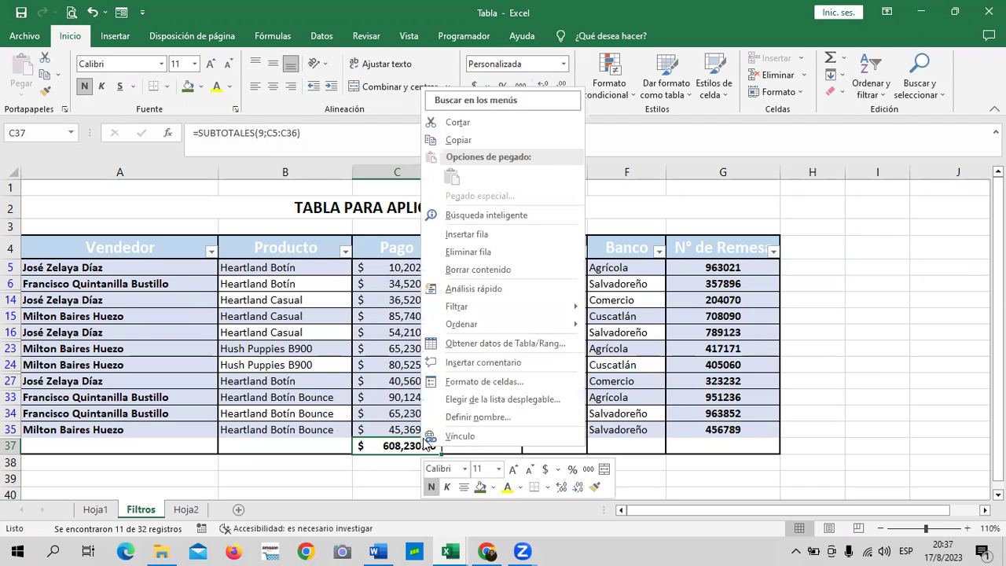
pyautogui.click(458, 140)
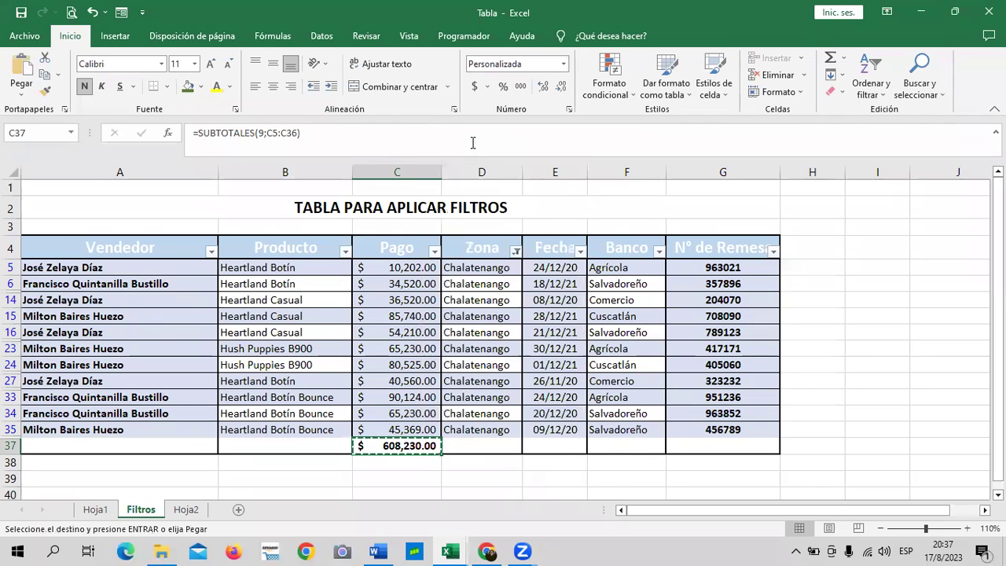
# Step: On Hoja2, widen column D and select D3 for the first zone entry
pyautogui.click(187, 510)
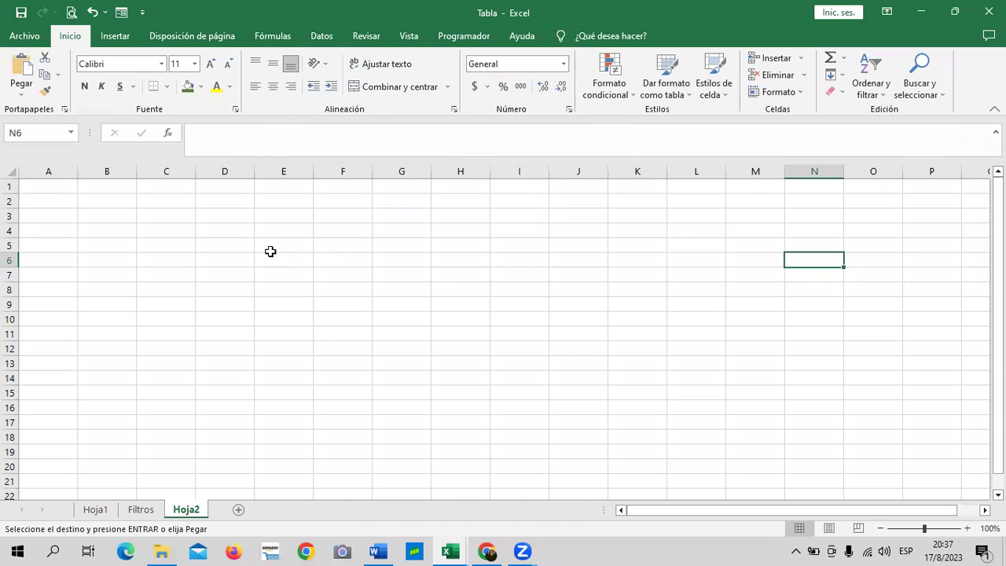
pyautogui.click(258, 182)
pyautogui.moveTo(254, 172)
pyautogui.mouseDown()
pyautogui.moveTo(362, 172)
pyautogui.moveTo(314, 171)
pyautogui.mouseUp()
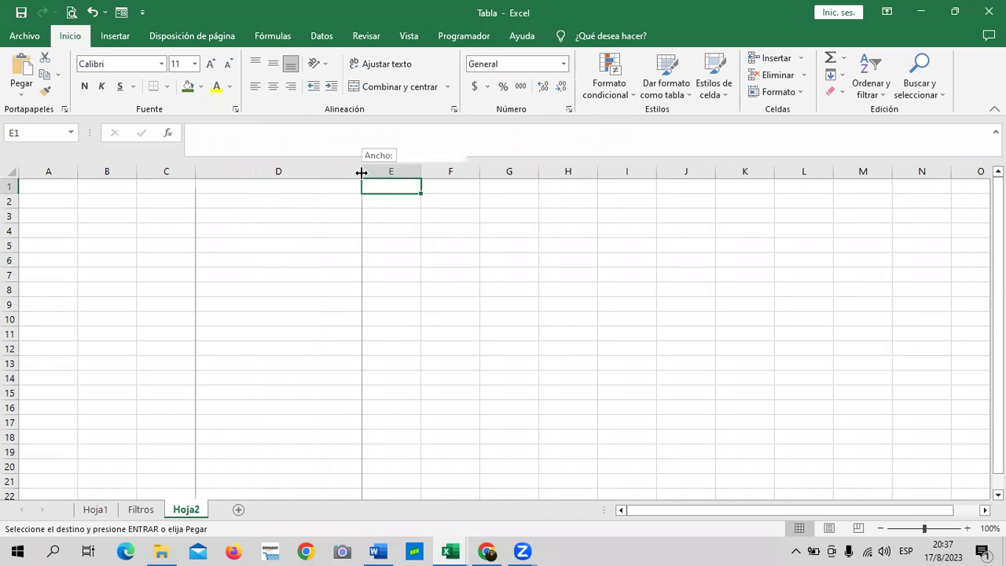
pyautogui.click(264, 212)
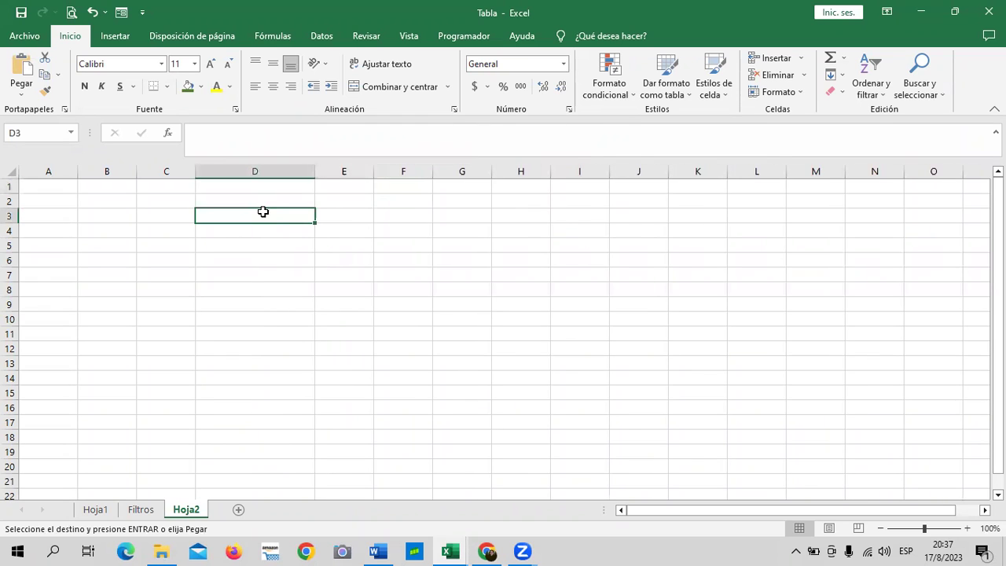
pyautogui.write('=LA')
pyautogui.press('BackSpace')
pyautogui.press('BackSpace')
pyautogui.press('BackSpace')
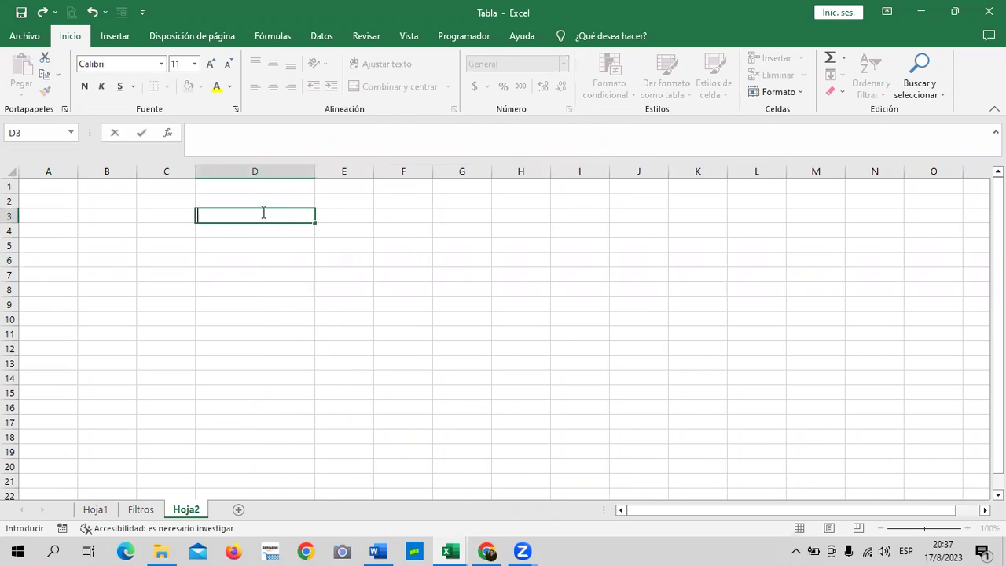
# Step: Enter CHALATENANGO in D3, headers ZONA in D2 and TOTAL DE VENTAS in E2, widening column E
pyautogui.write('CHALATENANGO')
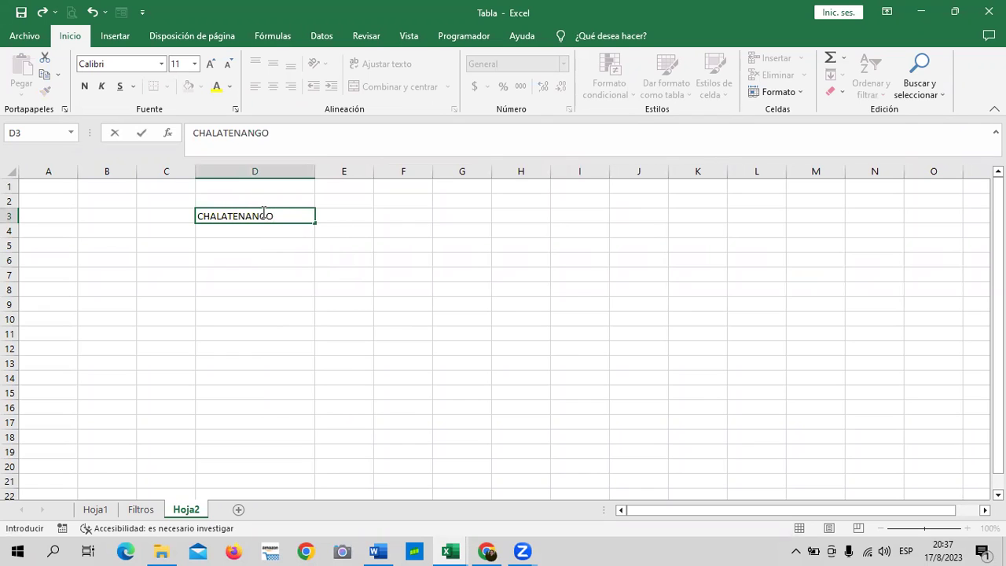
pyautogui.press('Return')
pyautogui.click(272, 198)
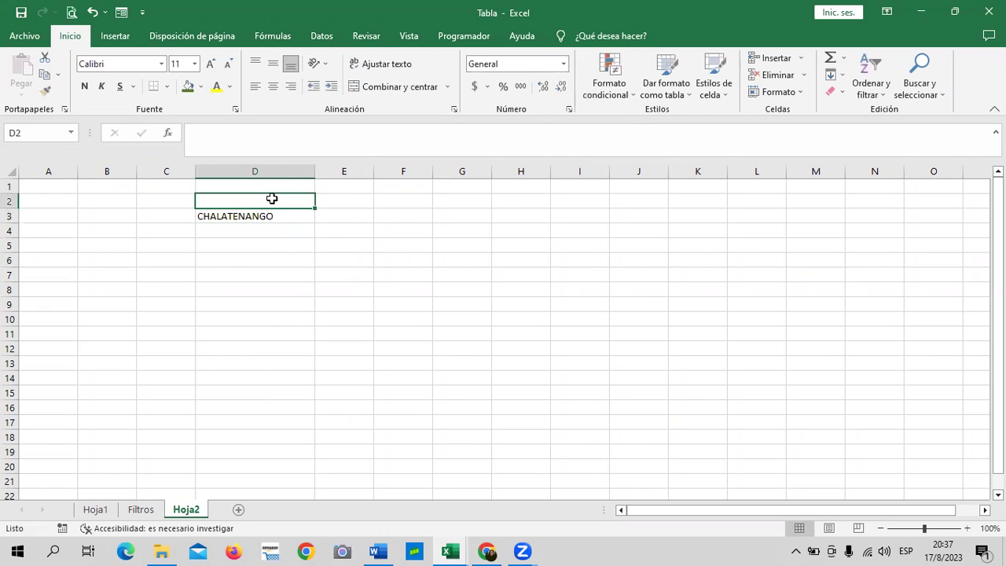
pyautogui.write('ZONA')
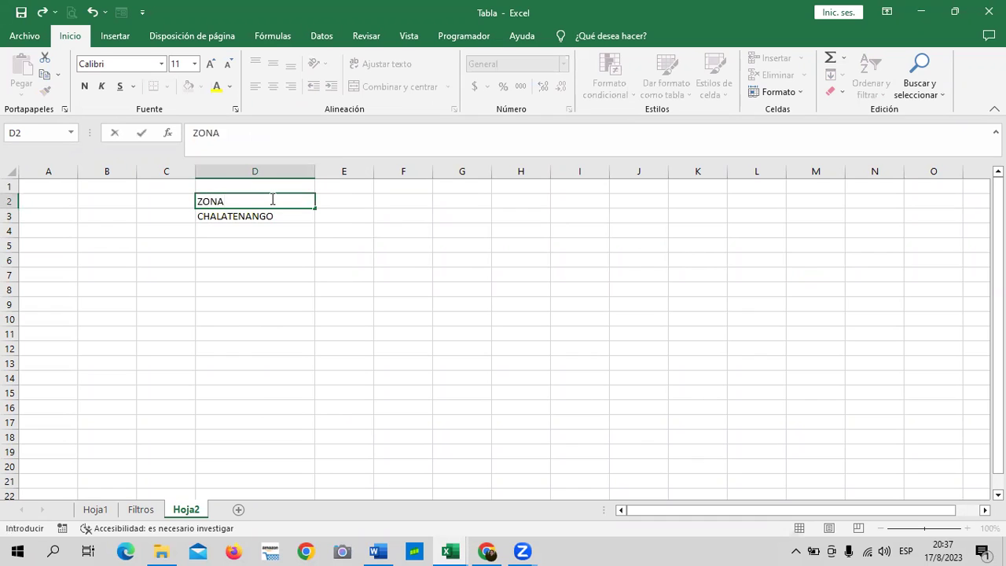
pyautogui.press('Return')
pyautogui.click(334, 218)
pyautogui.click(341, 201)
pyautogui.write('TOTAL DE VENTAS')
pyautogui.press('Return')
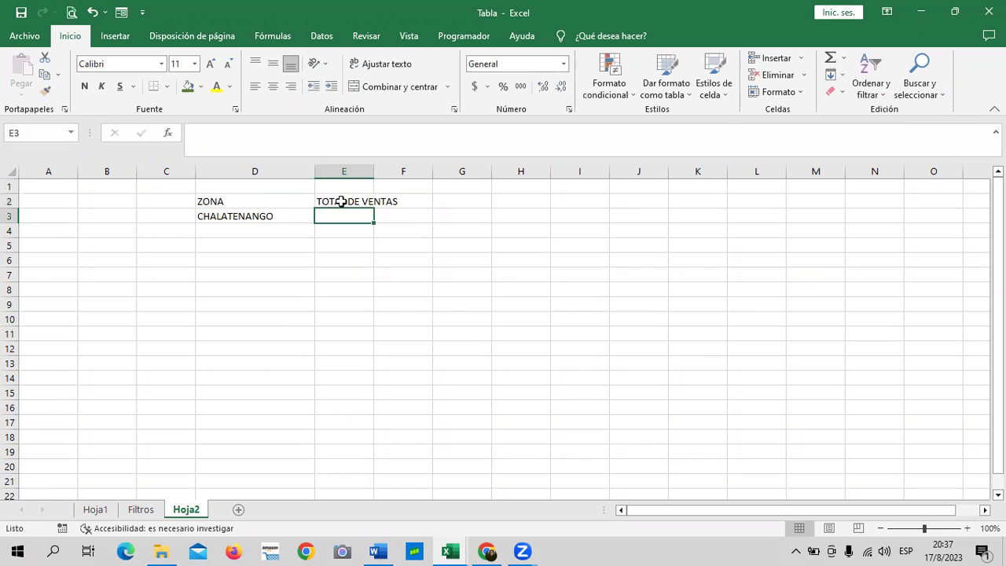
pyautogui.moveTo(374, 171); pyautogui.dragTo(426, 170)
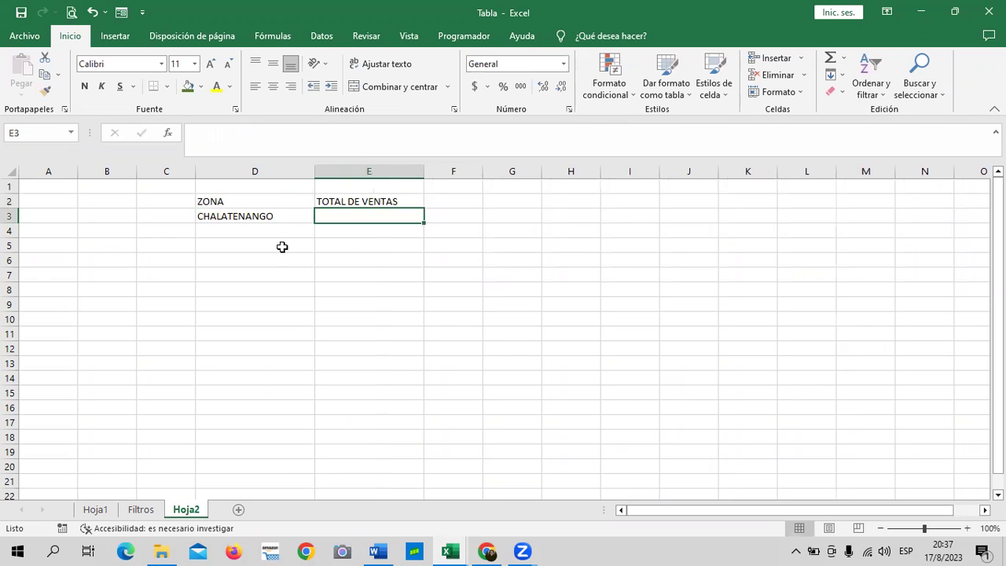
# Step: Give D2:E8 all borders, the blue Énfasis1 cell style and a larger font
pyautogui.moveTo(260, 200); pyautogui.dragTo(361, 287)
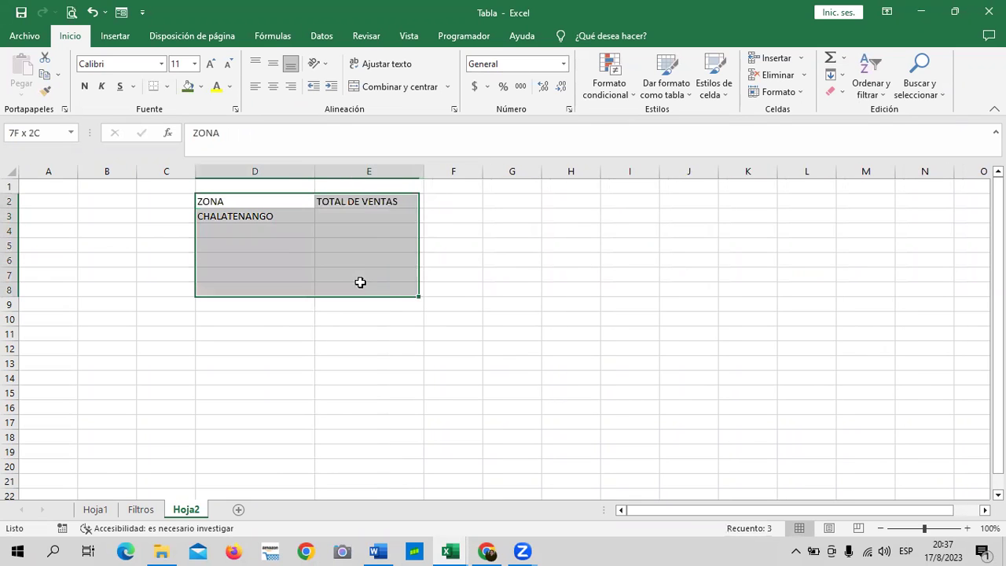
pyautogui.click(164, 87)
pyautogui.click(203, 214)
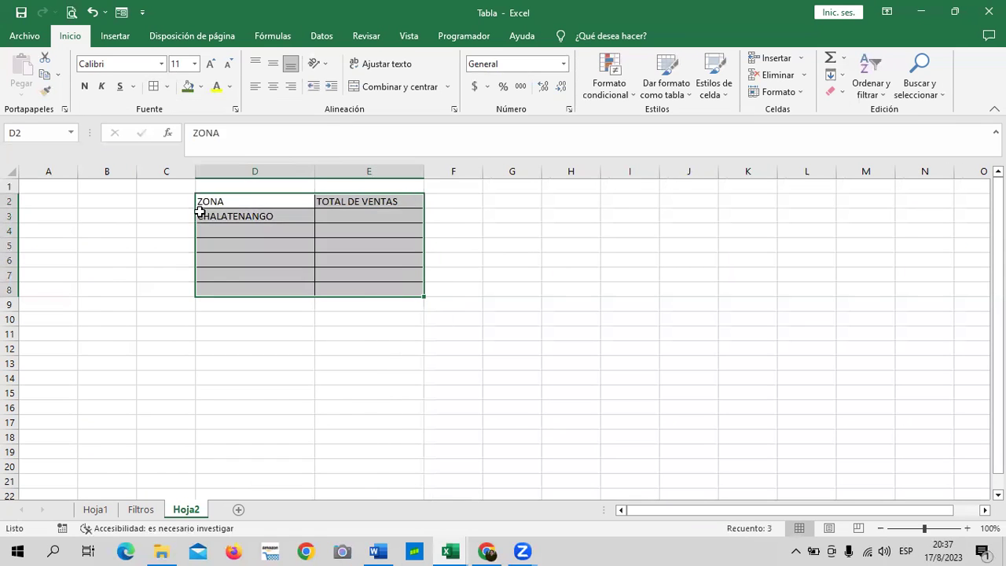
pyautogui.click(715, 88)
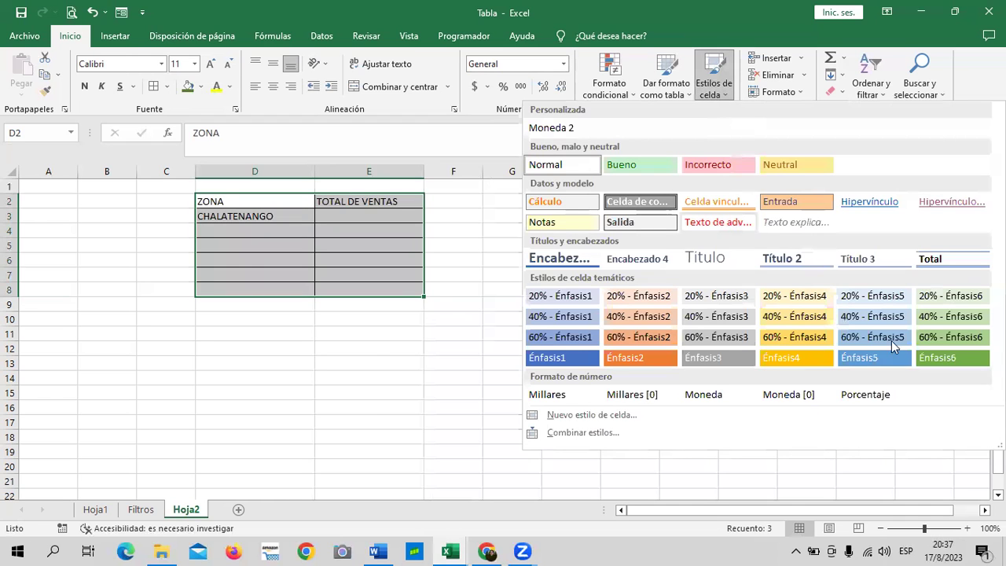
pyautogui.click(591, 361)
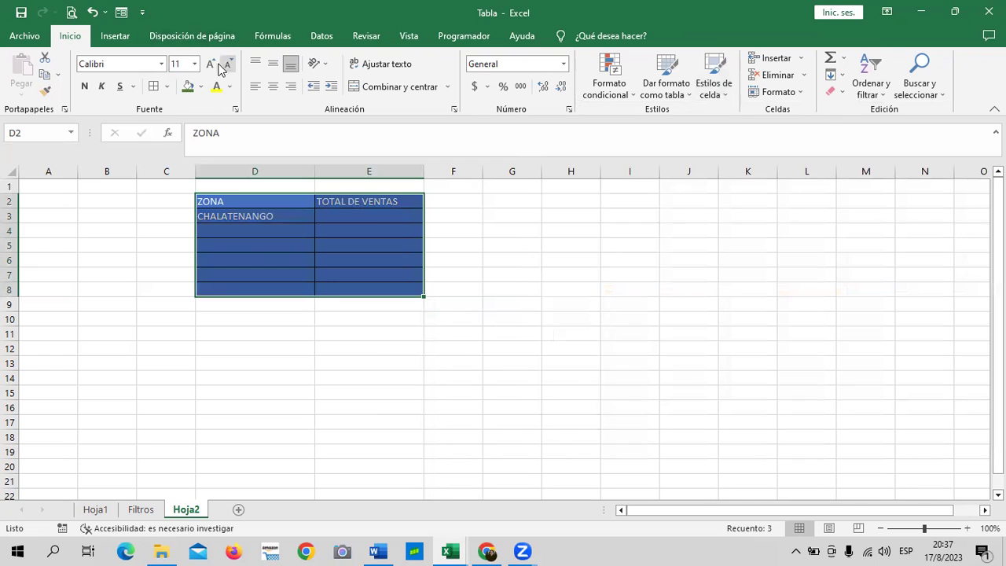
pyautogui.click(210, 64)
pyautogui.click(604, 275)
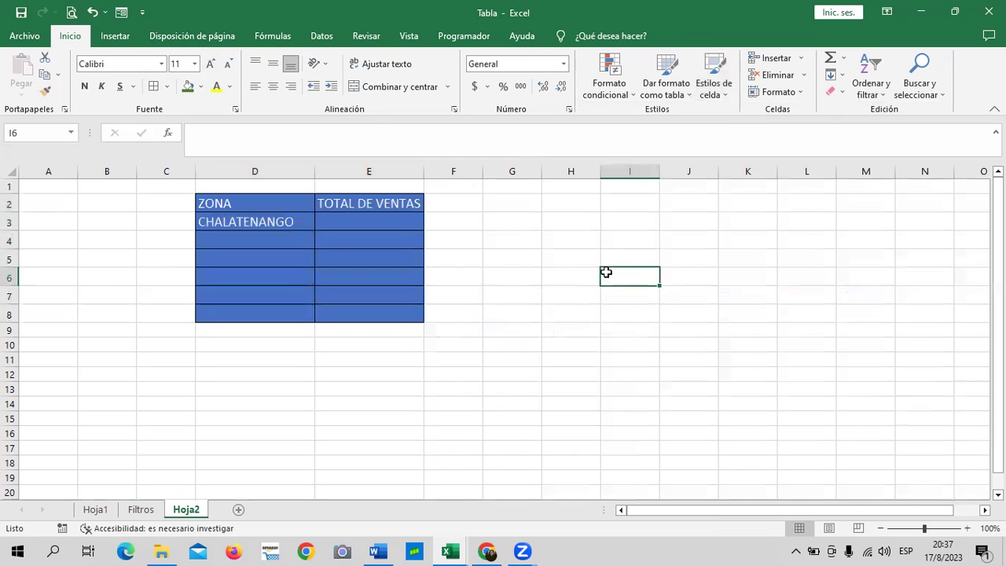
pyautogui.click(400, 221)
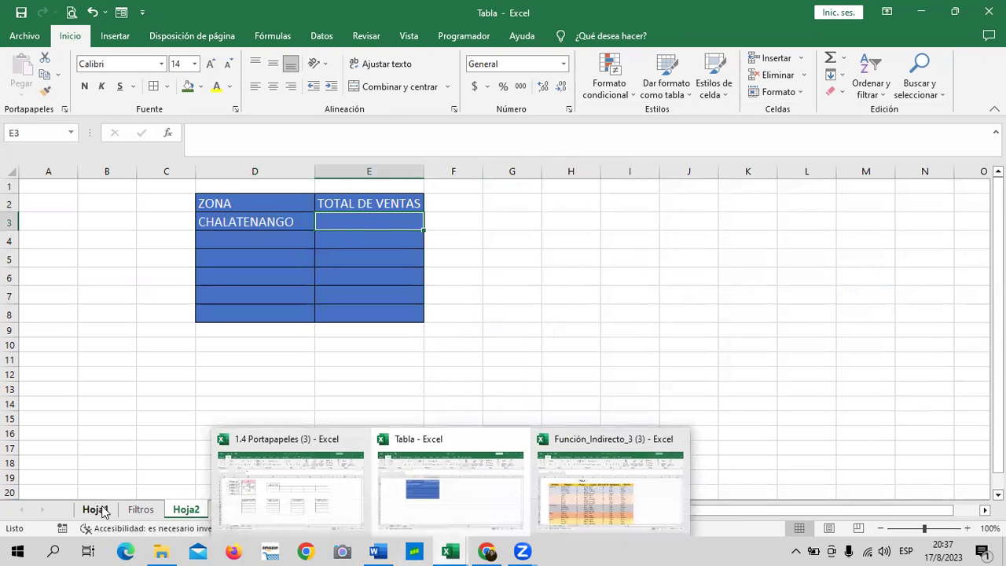
# Step: Copy the Chalatenango subtotal from Filtros C37 and paste it into Hoja2 E3
pyautogui.click(140, 510)
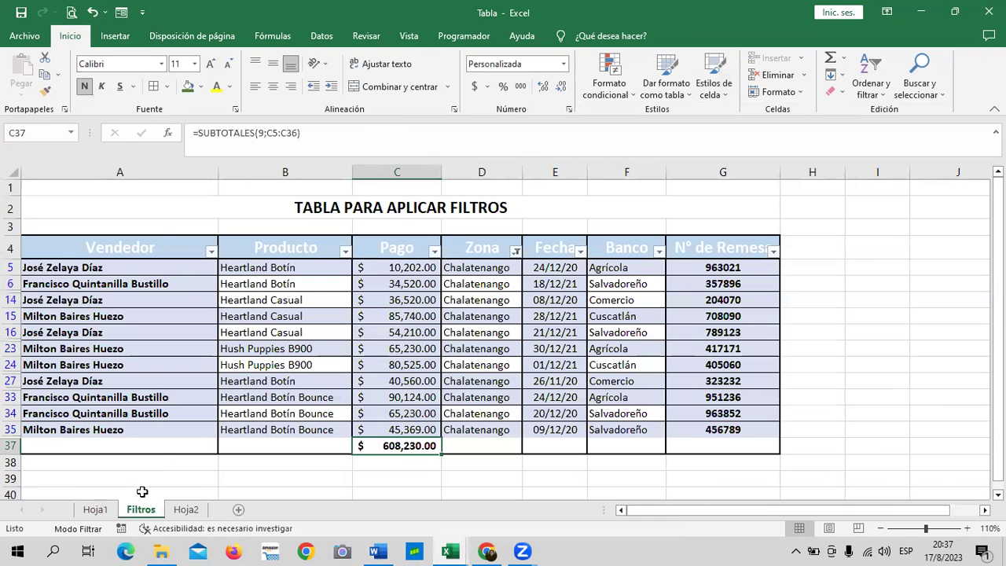
pyautogui.rightClick(374, 450)
pyautogui.click(412, 140)
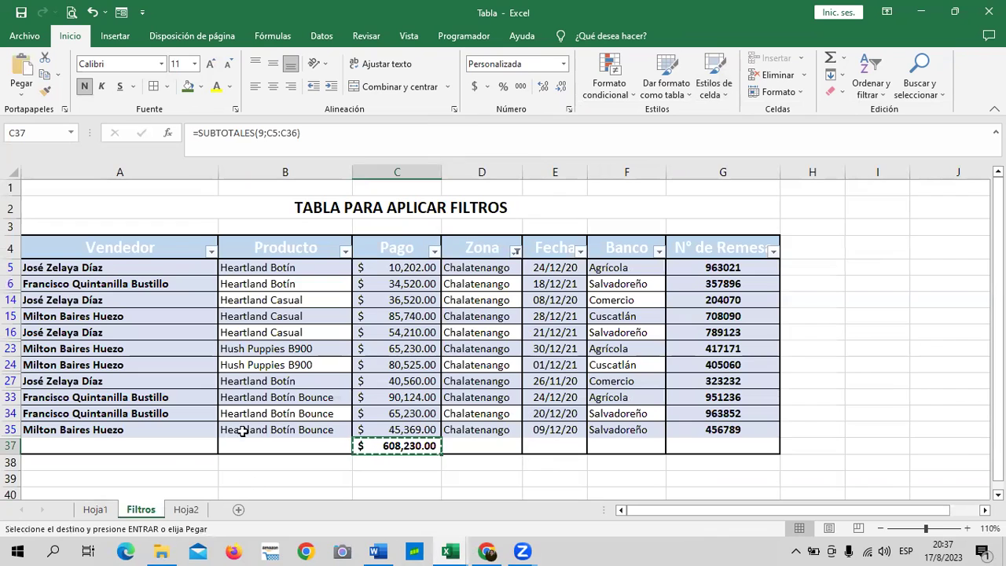
pyautogui.click(189, 511)
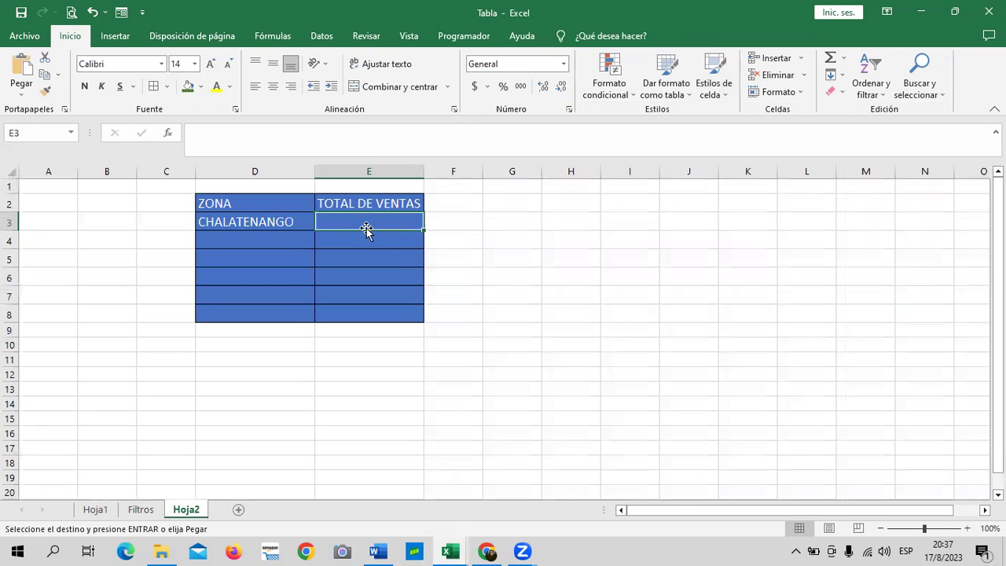
pyautogui.write('=SUBTOTALES(9;#¡REF!)')
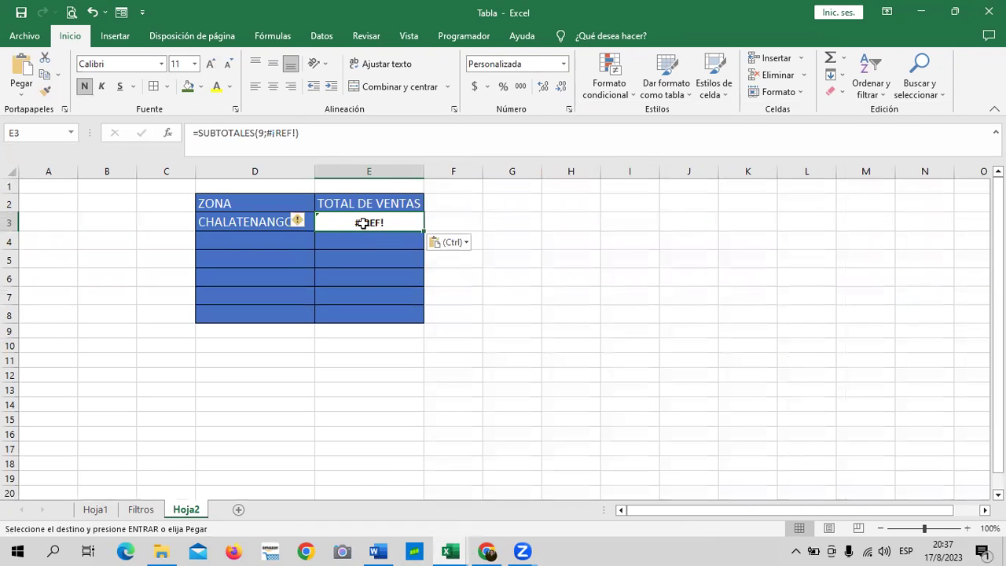
pyautogui.click(141, 509)
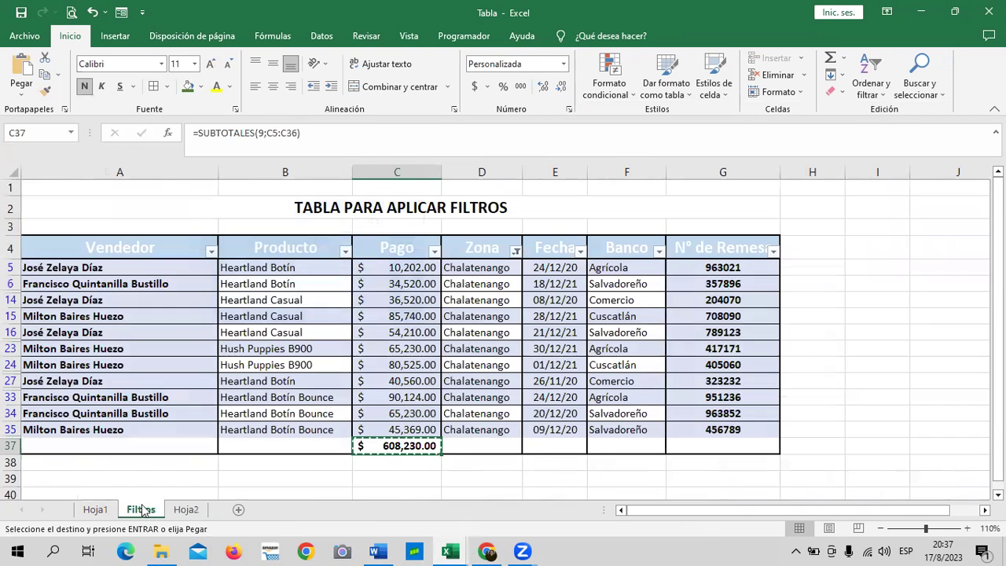
pyautogui.rightClick(393, 454)
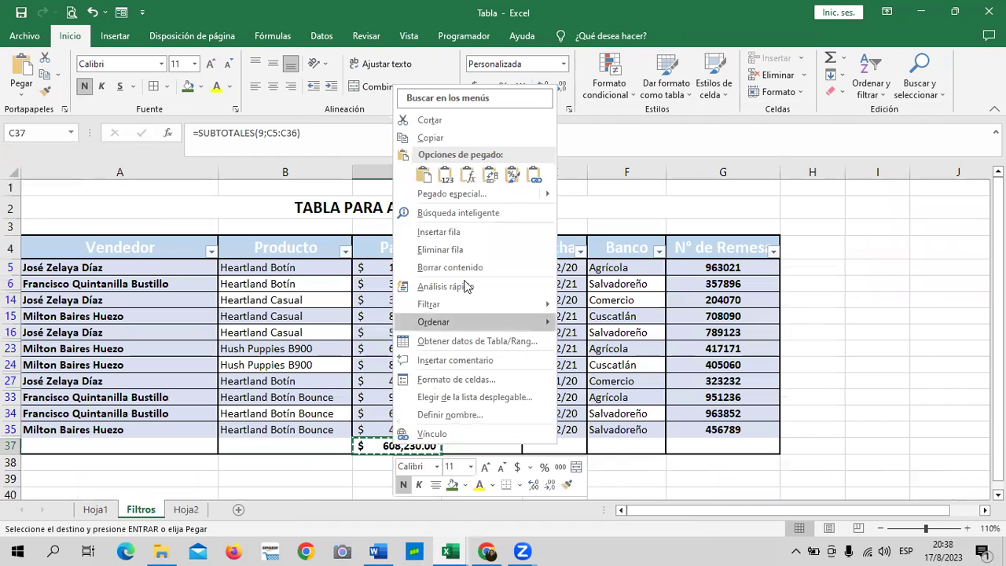
pyautogui.click(430, 138)
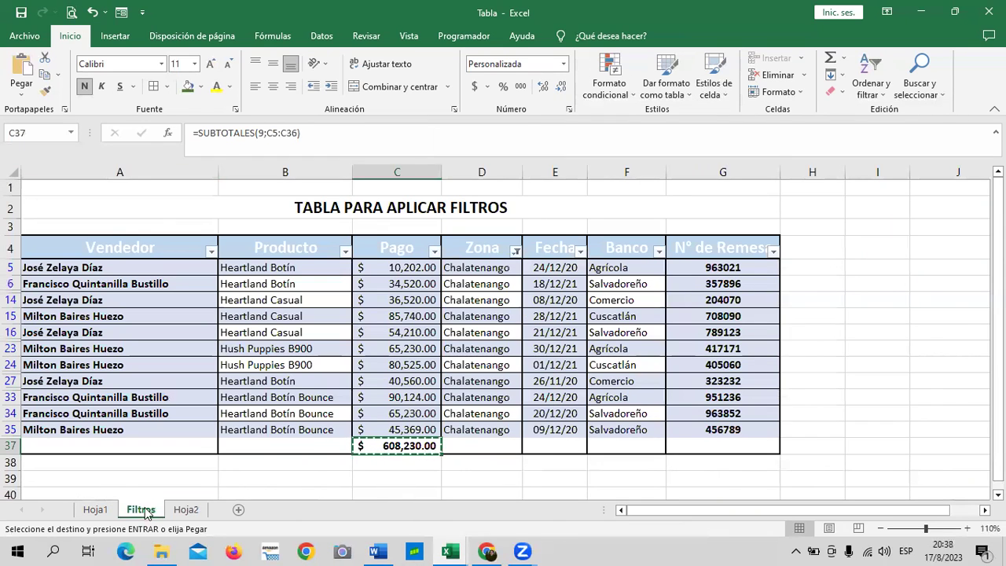
pyautogui.click(187, 509)
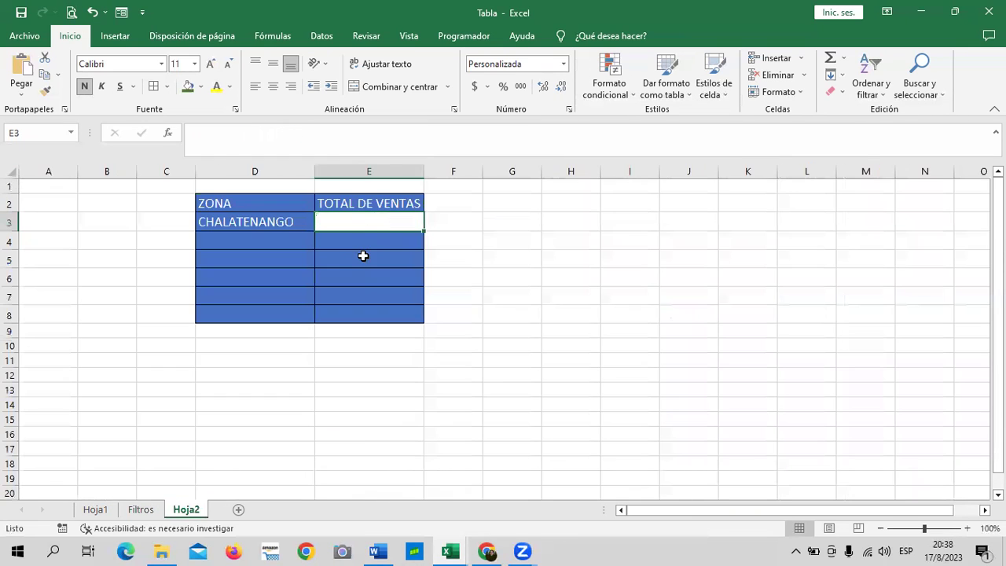
pyautogui.rightClick(353, 220)
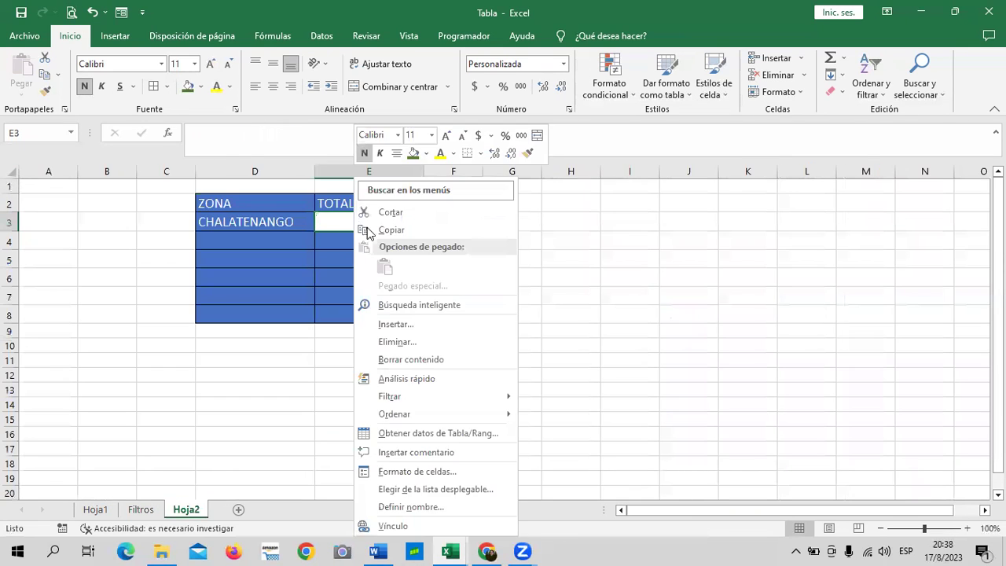
pyautogui.click(157, 508)
# Step: Paste C37's 608,230.00 into Hoja2 E3 again, keeping only the value
pyautogui.click(140, 510)
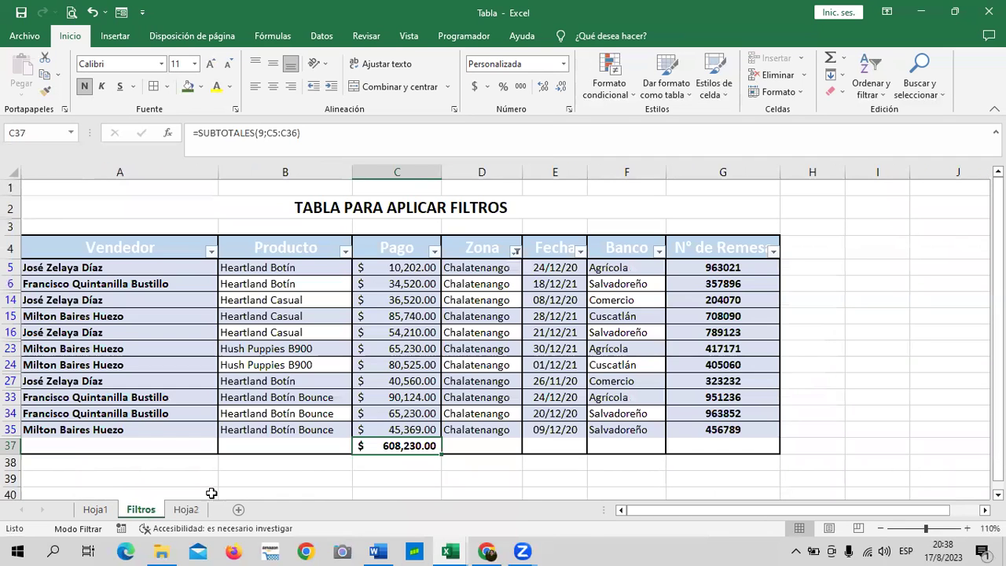
pyautogui.rightClick(409, 449)
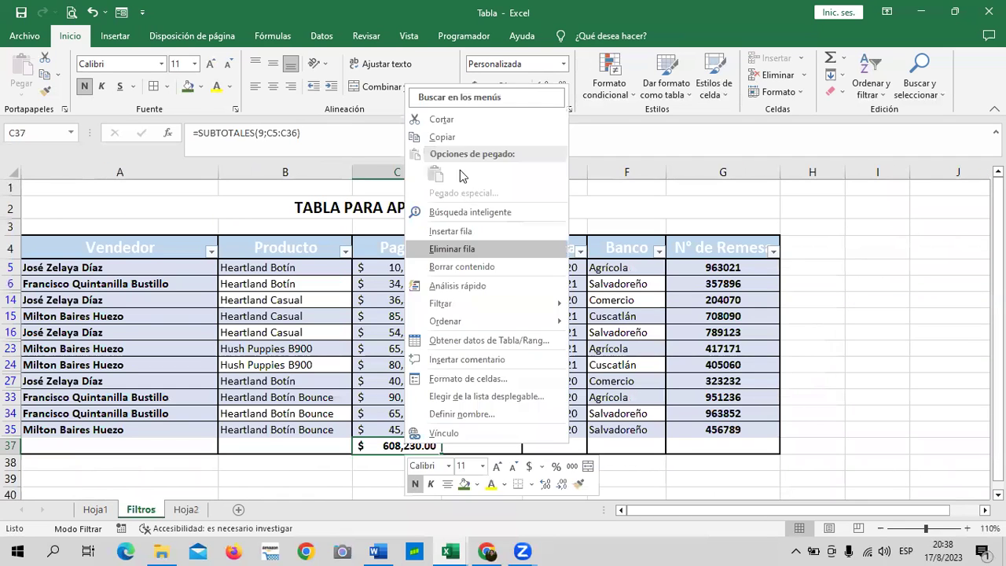
pyautogui.click(461, 137)
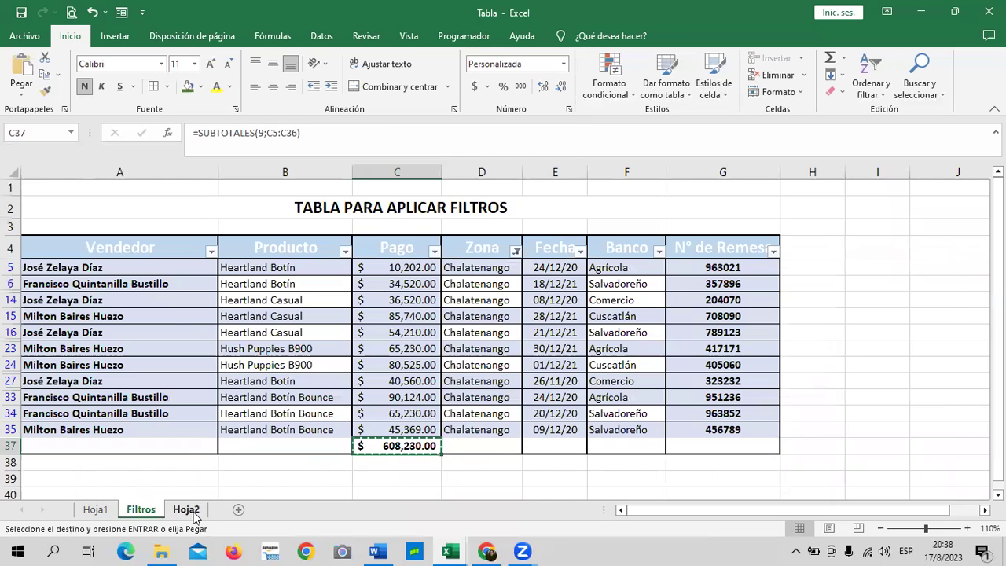
pyautogui.click(188, 509)
pyautogui.rightClick(372, 223)
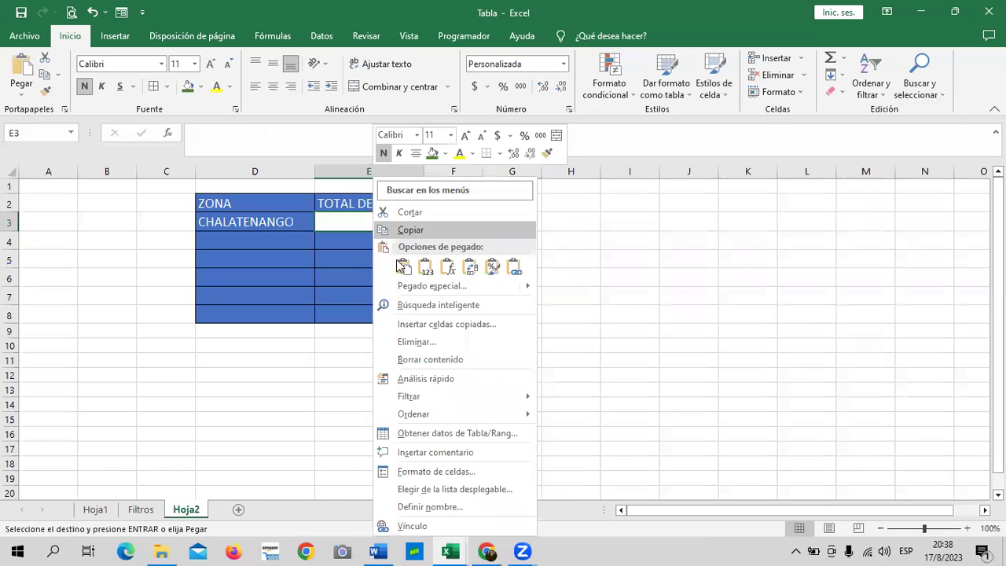
pyautogui.click(404, 268)
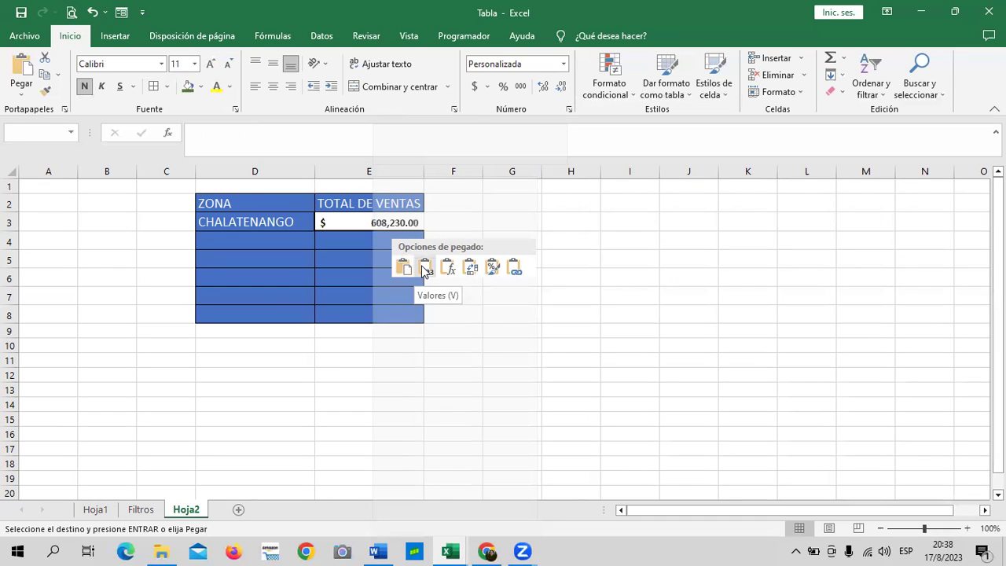
pyautogui.click(423, 270)
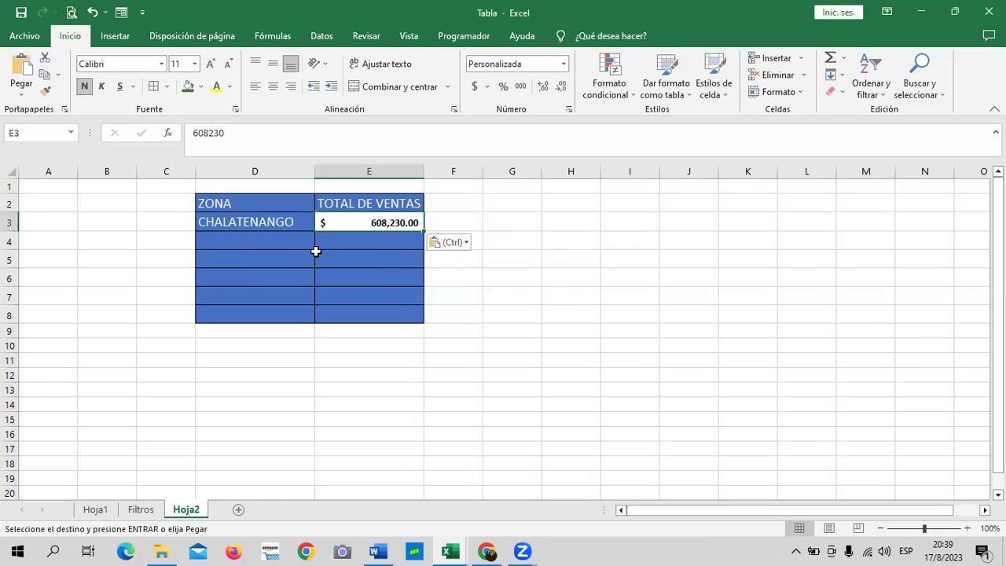
pyautogui.click(276, 241)
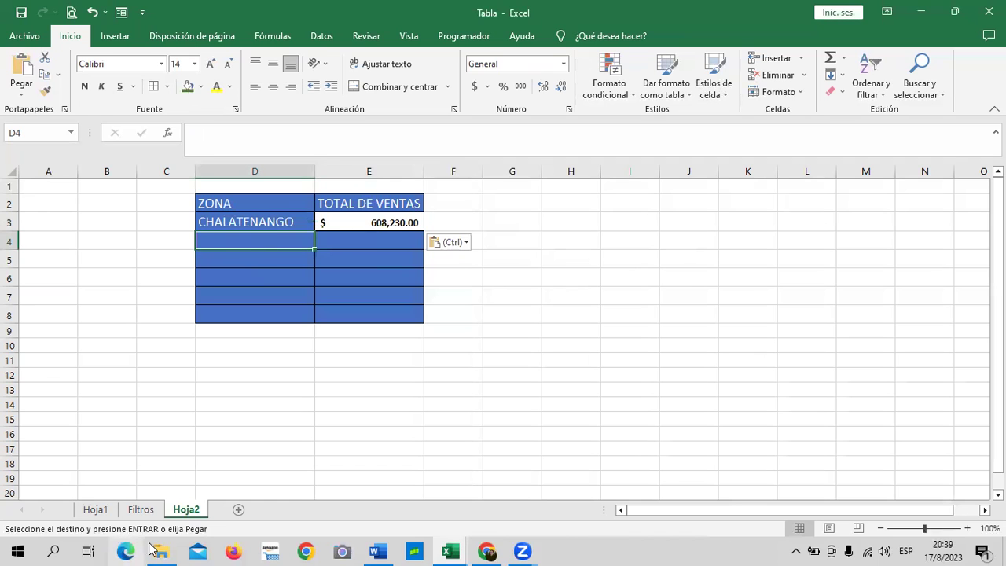
# Step: Cancel the pending copy and clear the Zona filter on Filtros to show all rows
pyautogui.click(140, 509)
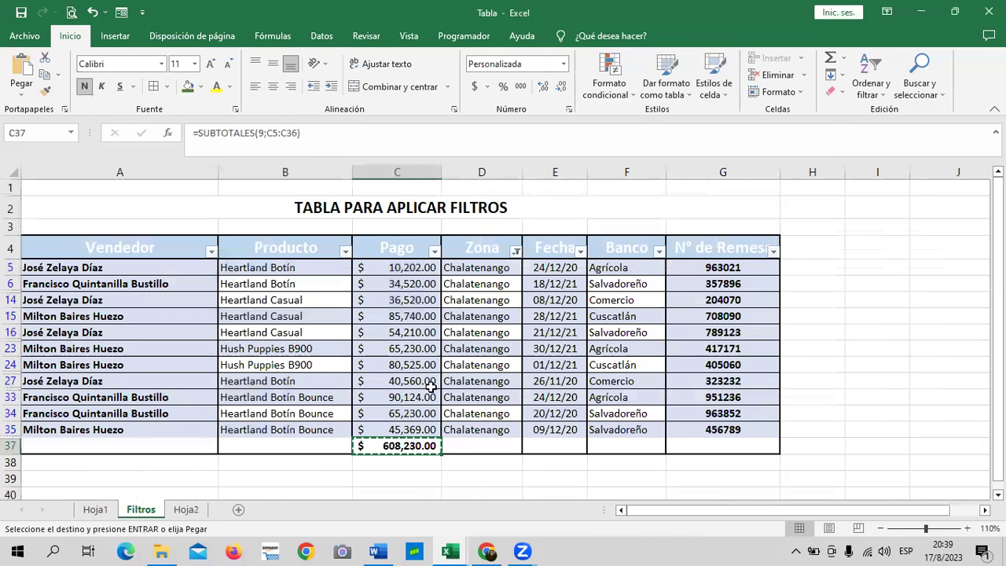
pyautogui.press('Escape')
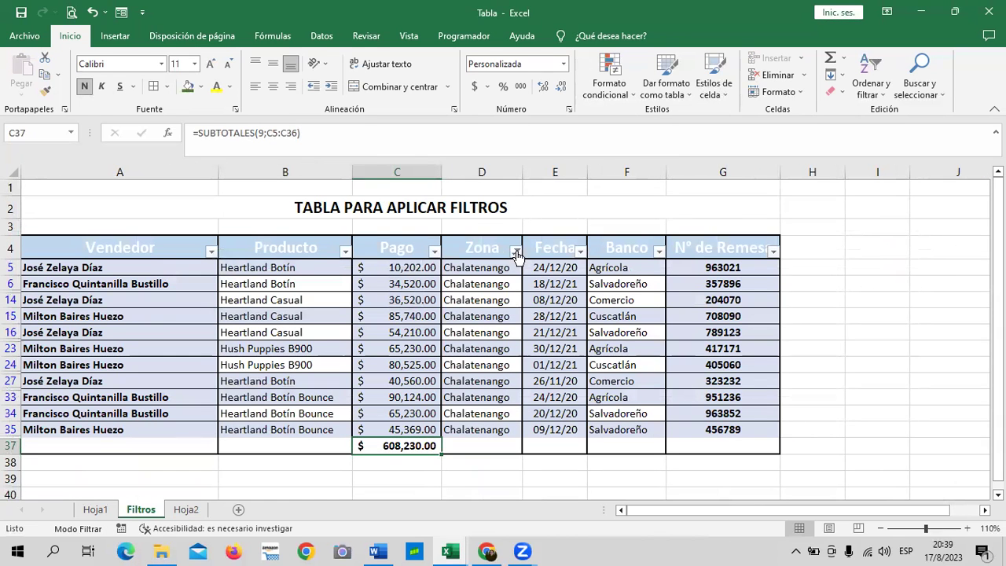
pyautogui.click(515, 250)
pyautogui.click(416, 382)
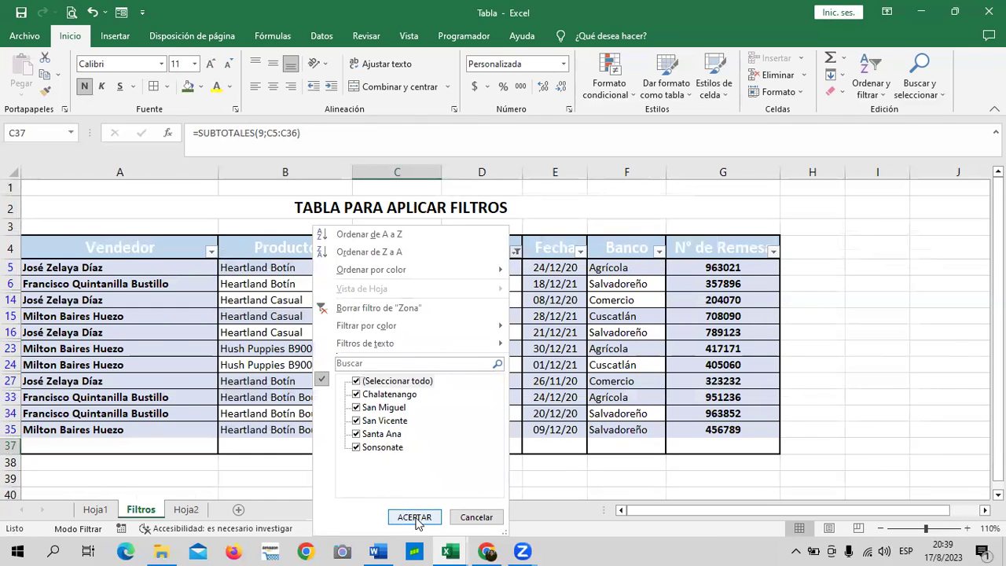
pyautogui.click(416, 519)
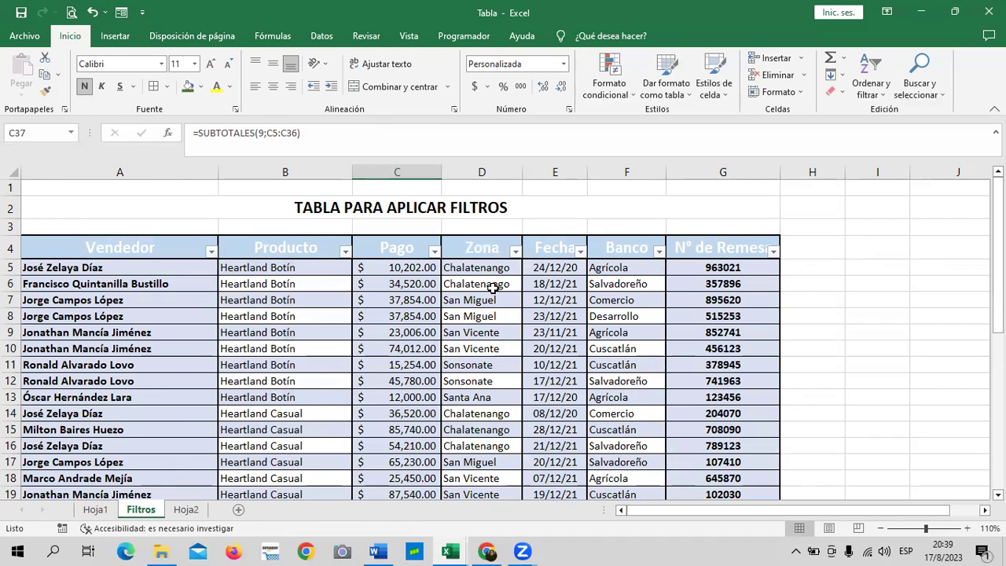
# Step: Enter SAN MIGUEL in Hoja2 cell D4
pyautogui.click(189, 511)
pyautogui.click(275, 243)
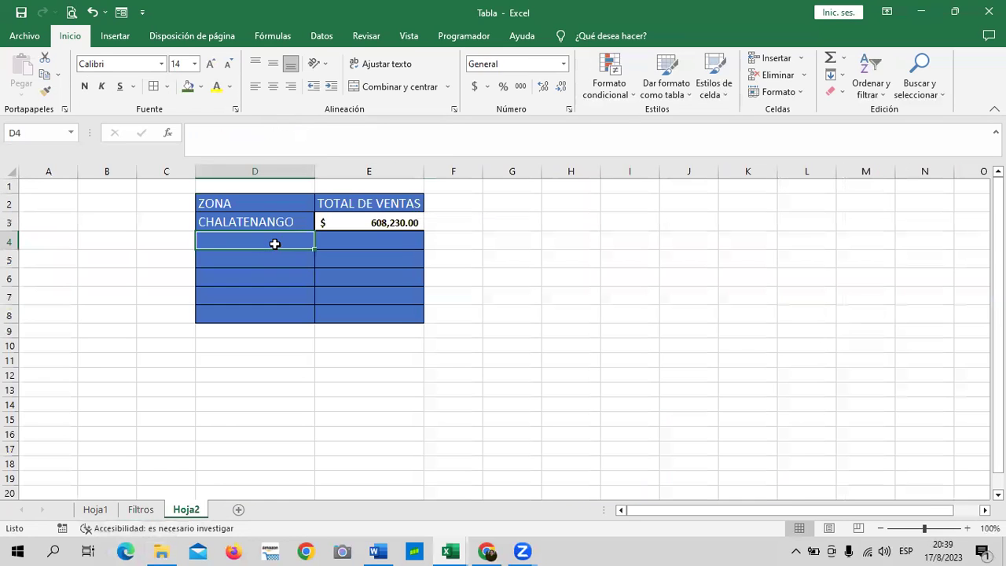
pyautogui.write('SAN MIGUEL')
pyautogui.press('Return')
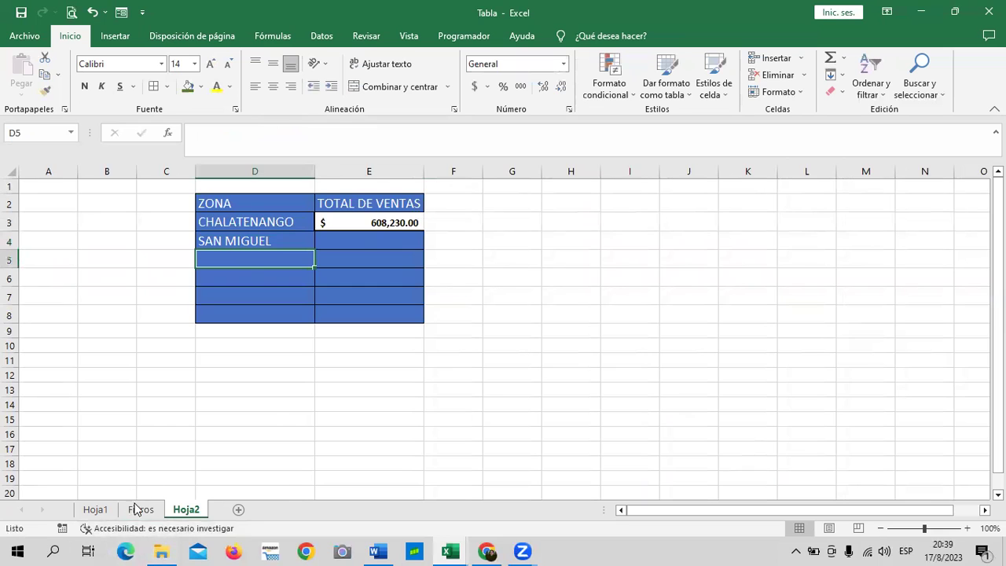
# Step: Filter the Filtros Zona column to San Miguel only
pyautogui.click(142, 509)
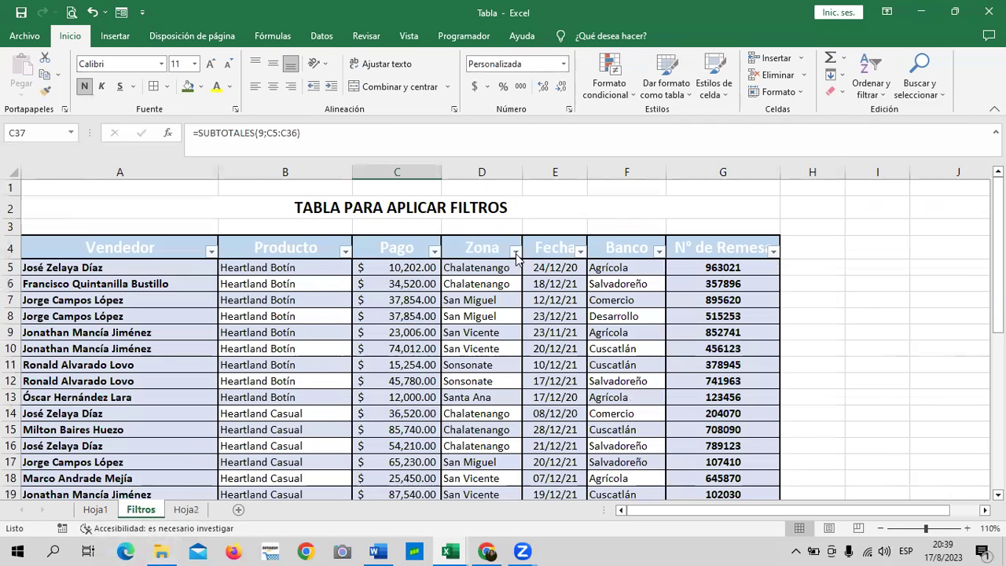
pyautogui.click(515, 251)
pyautogui.click(415, 382)
pyautogui.click(389, 407)
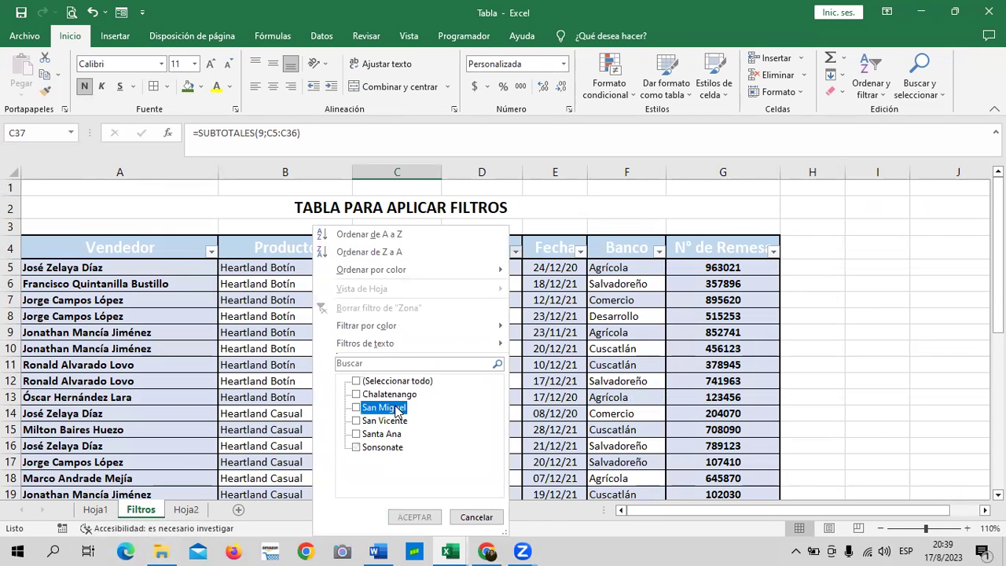
pyautogui.click(414, 517)
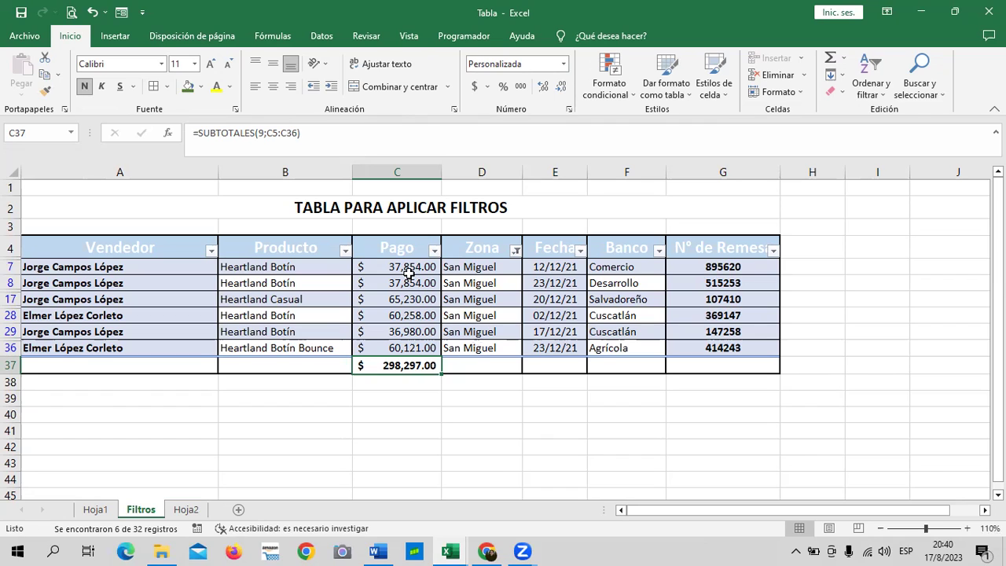
# Step: Copy San Miguel's subtotal 298297 from Filtros cell C37
pyautogui.rightClick(402, 367)
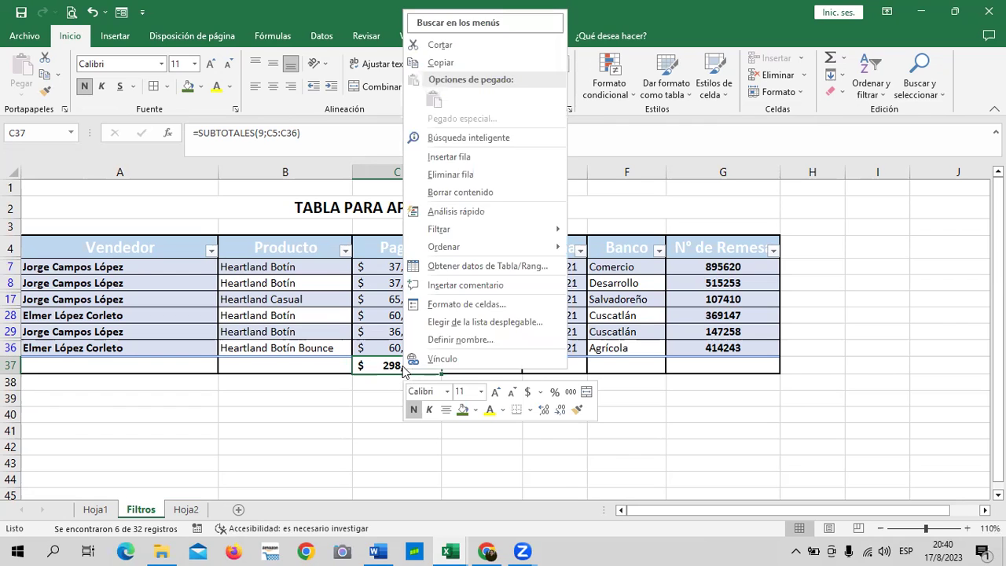
pyautogui.click(388, 366)
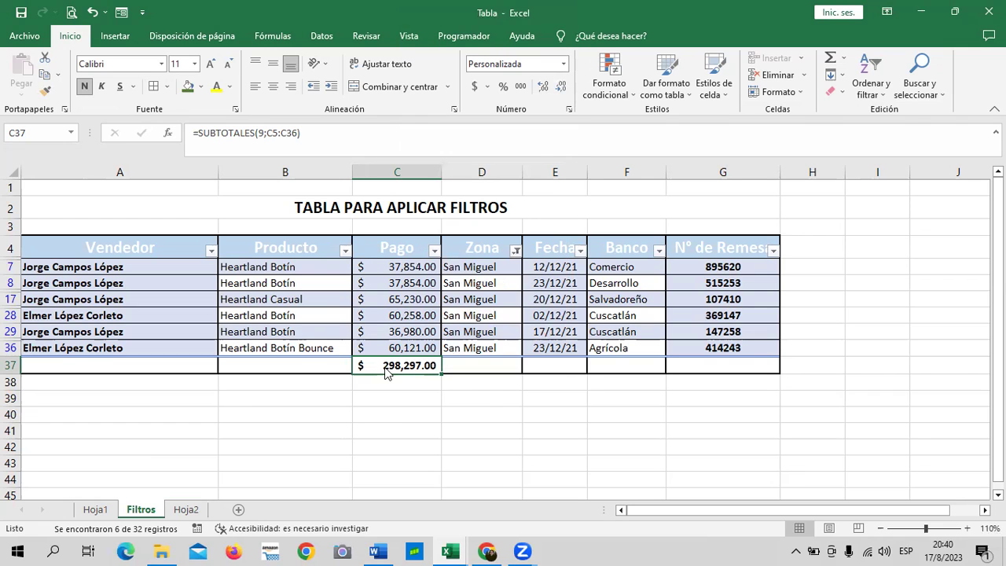
pyautogui.rightClick(385, 371)
pyautogui.click(376, 370)
pyautogui.click(485, 382)
pyautogui.click(430, 364)
pyautogui.rightClick(430, 364)
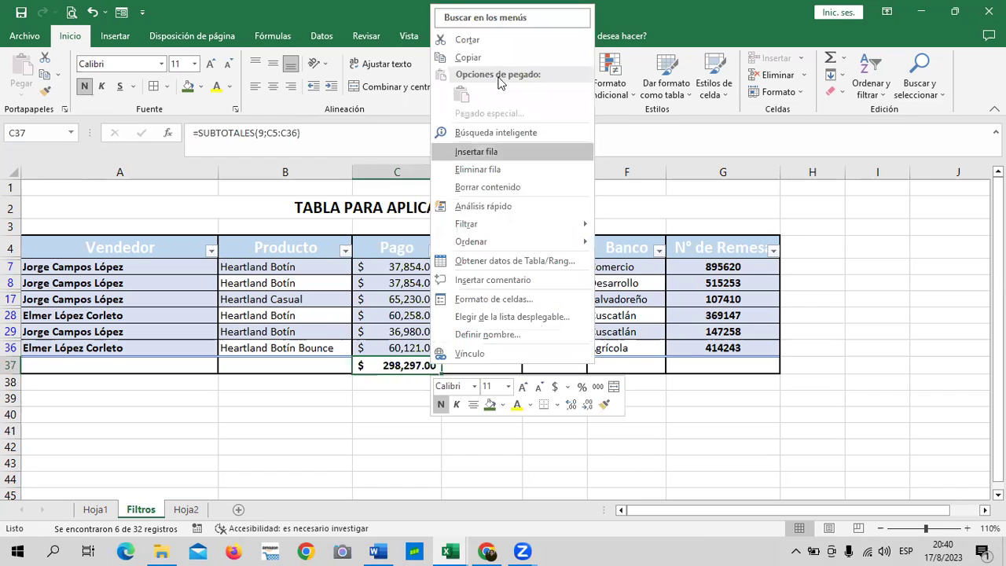
pyautogui.click(483, 57)
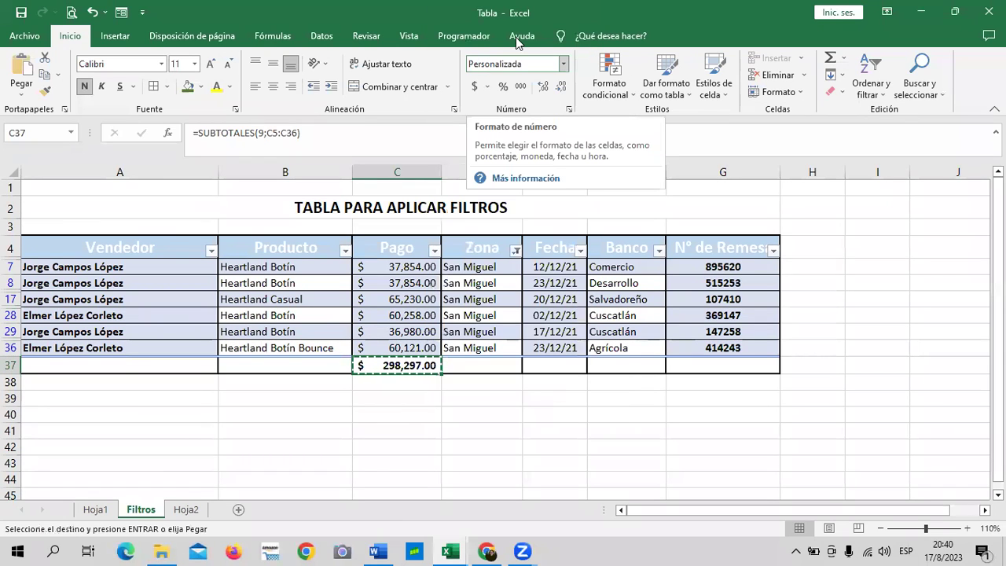
# Step: Paste the subtotal into Hoja2 E4 as a plain value
pyautogui.click(181, 511)
pyautogui.click(360, 239)
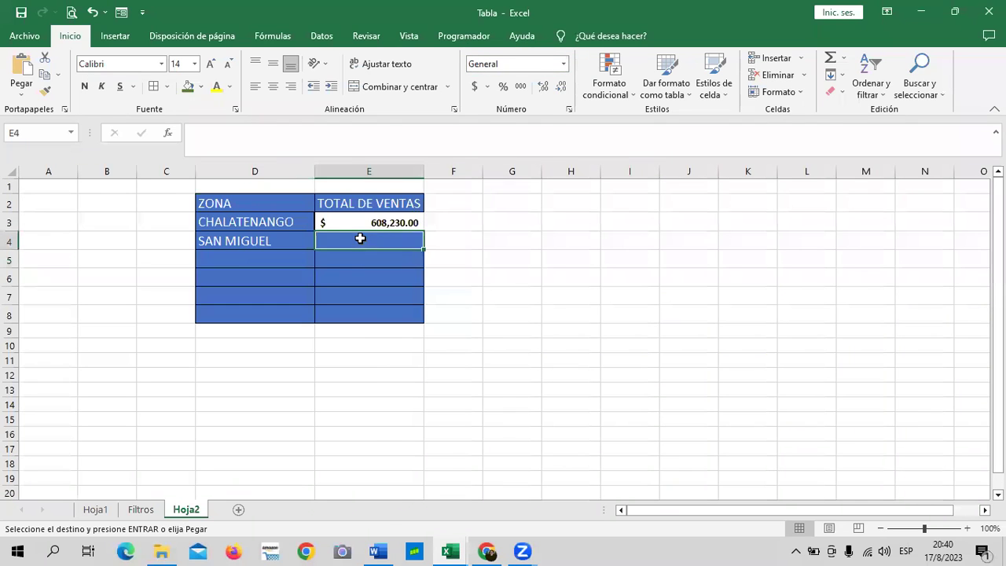
pyautogui.rightClick(362, 240)
pyautogui.click(392, 267)
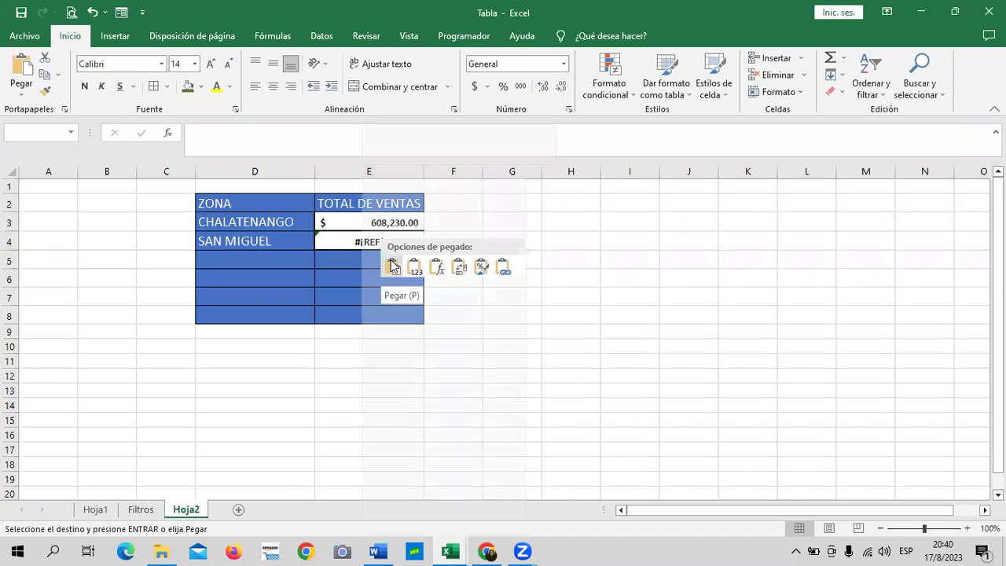
pyautogui.click(415, 269)
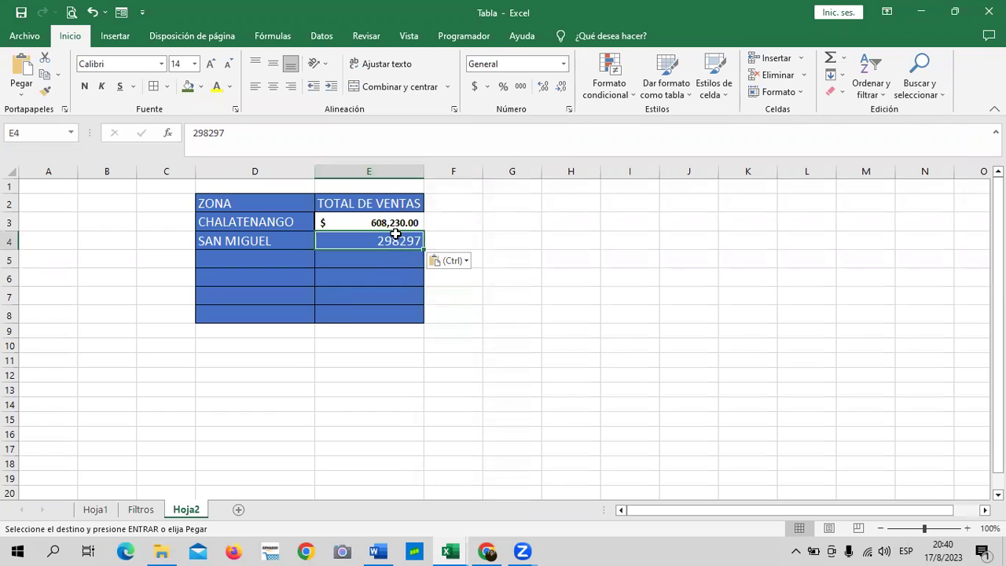
# Step: Give Hoja2 E2:E8 Contabilidad currency format and the blue Énfasis1 cell style
pyautogui.moveTo(368, 203); pyautogui.dragTo(422, 317)
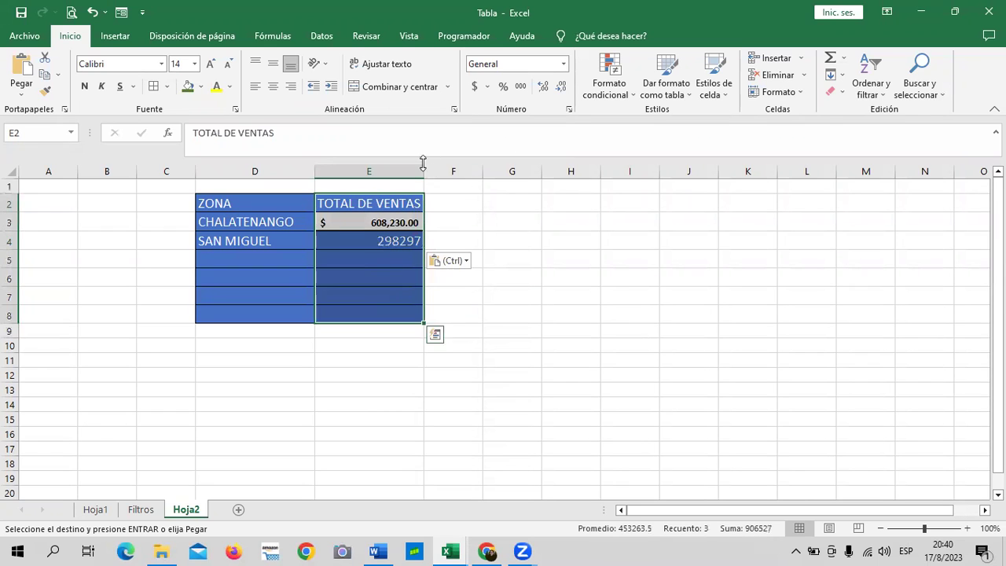
pyautogui.click(474, 88)
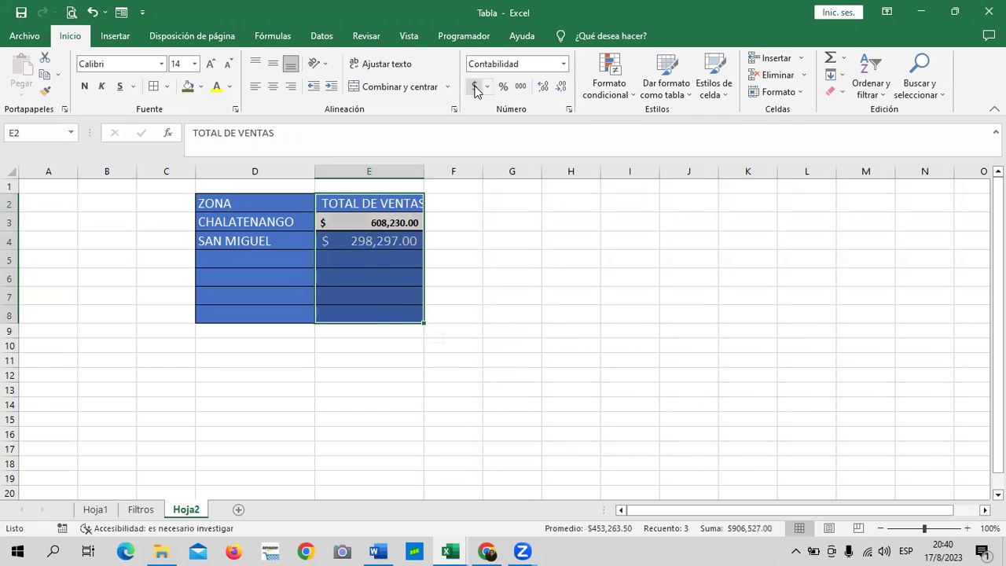
pyautogui.click(722, 93)
pyautogui.click(577, 358)
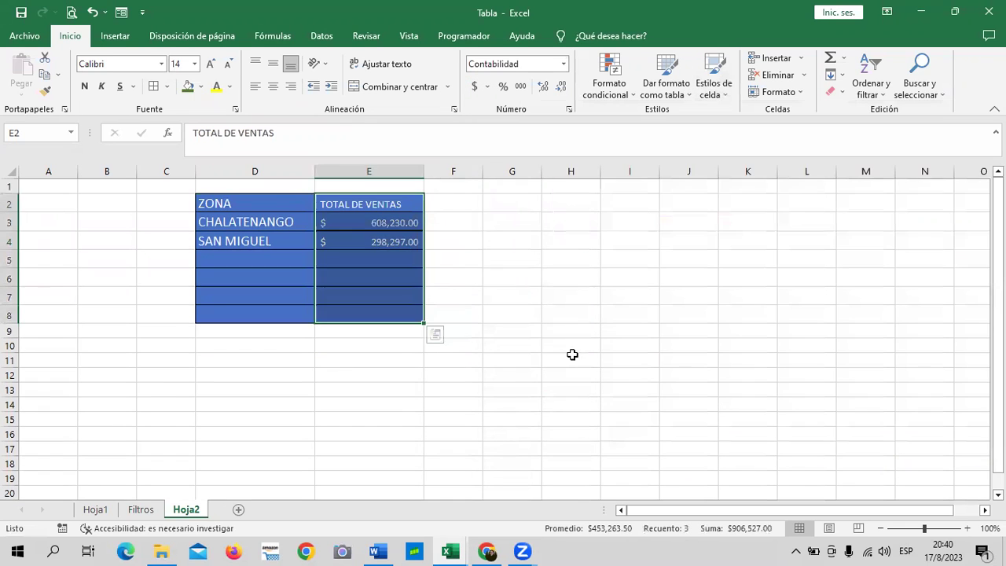
pyautogui.click(569, 295)
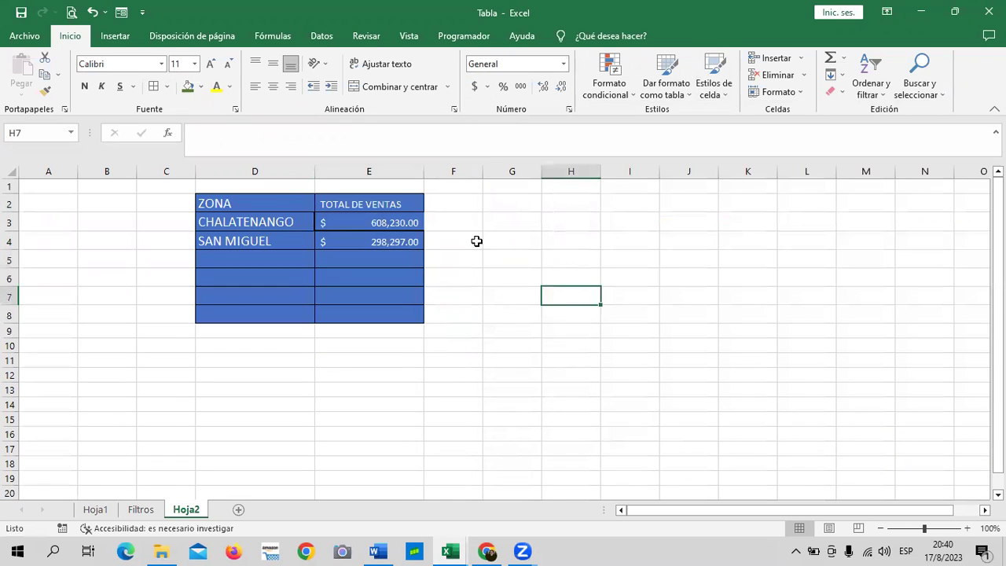
pyautogui.click(397, 223)
pyautogui.click(385, 241)
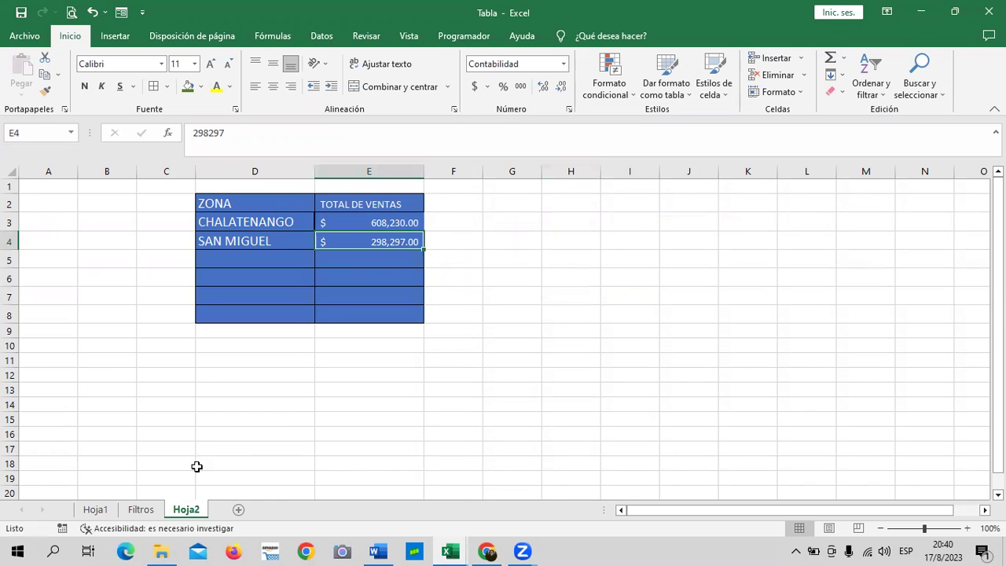
pyautogui.click(145, 510)
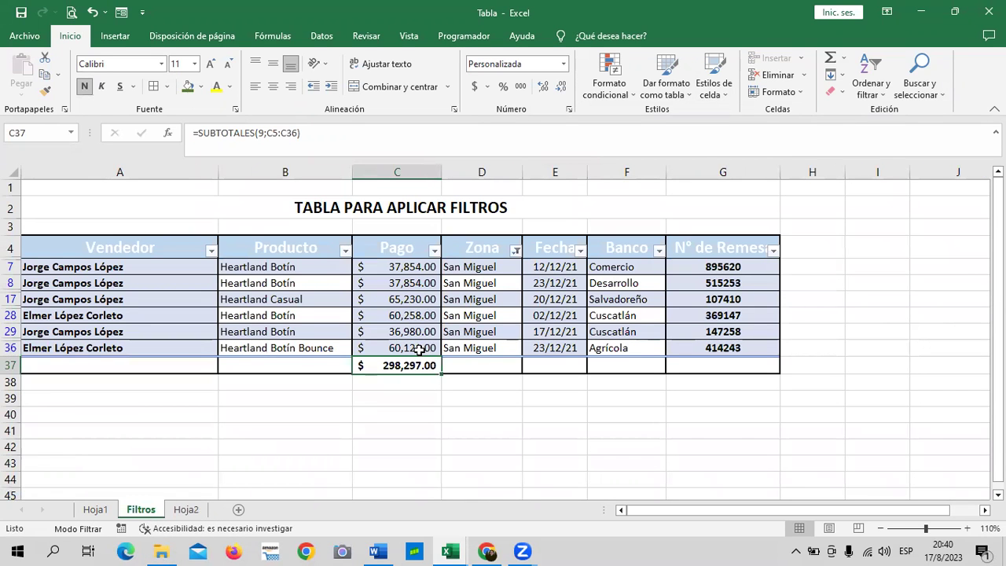
# Step: Re-confirm the C37 subtotal formula and copy San Miguel's subtotal
pyautogui.click(829, 61)
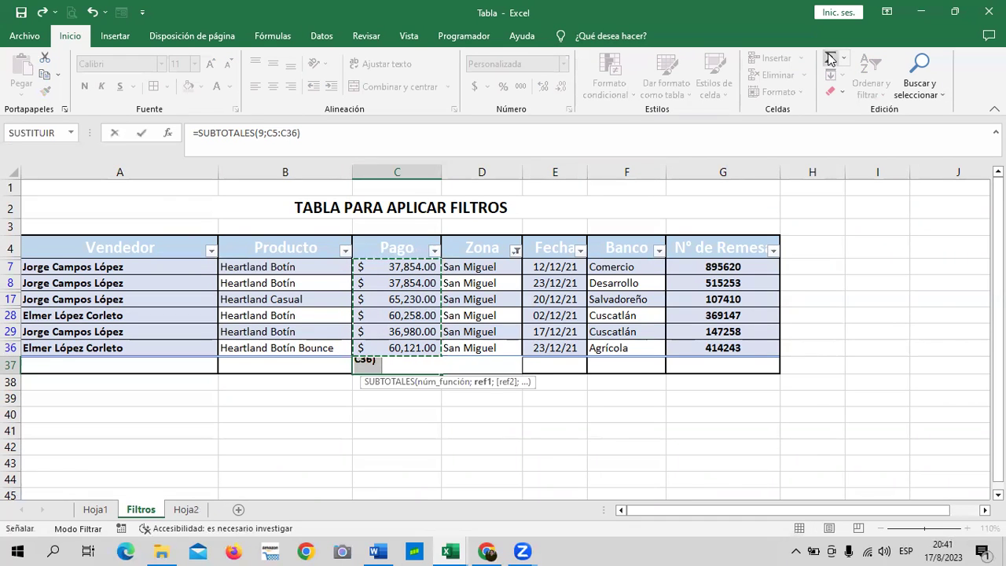
pyautogui.press('Return')
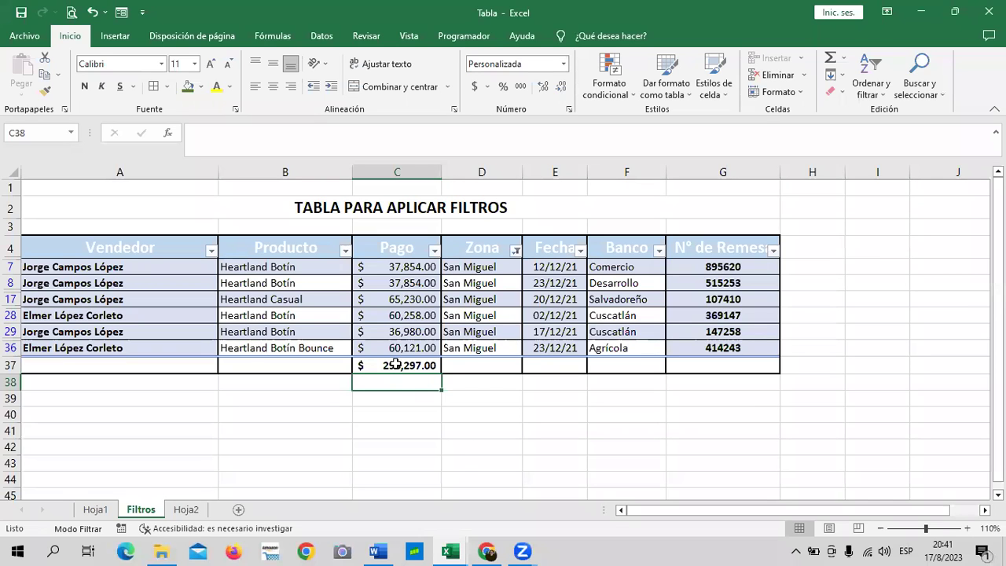
pyautogui.click(396, 364)
pyautogui.rightClick(396, 364)
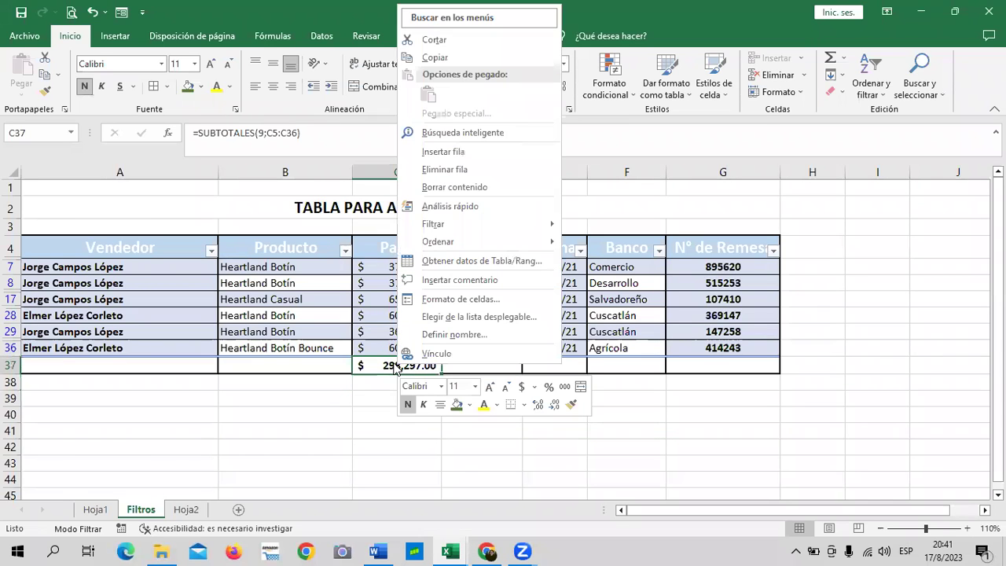
pyautogui.click(433, 57)
# Step: Paste the subtotal into Hoja2 G4, then delete the resulting #¡REF! error
pyautogui.click(186, 509)
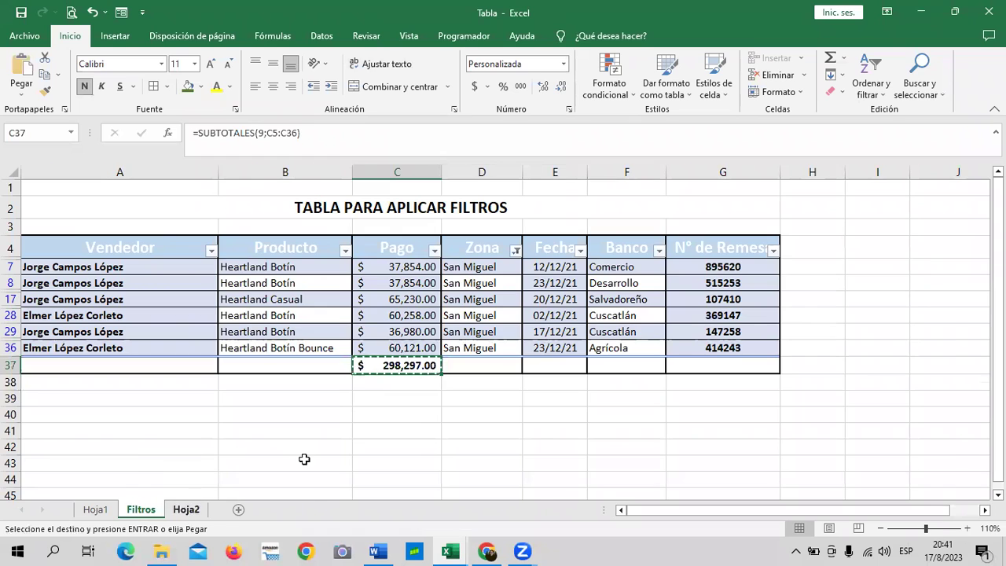
pyautogui.click(525, 244)
pyautogui.rightClick(528, 243)
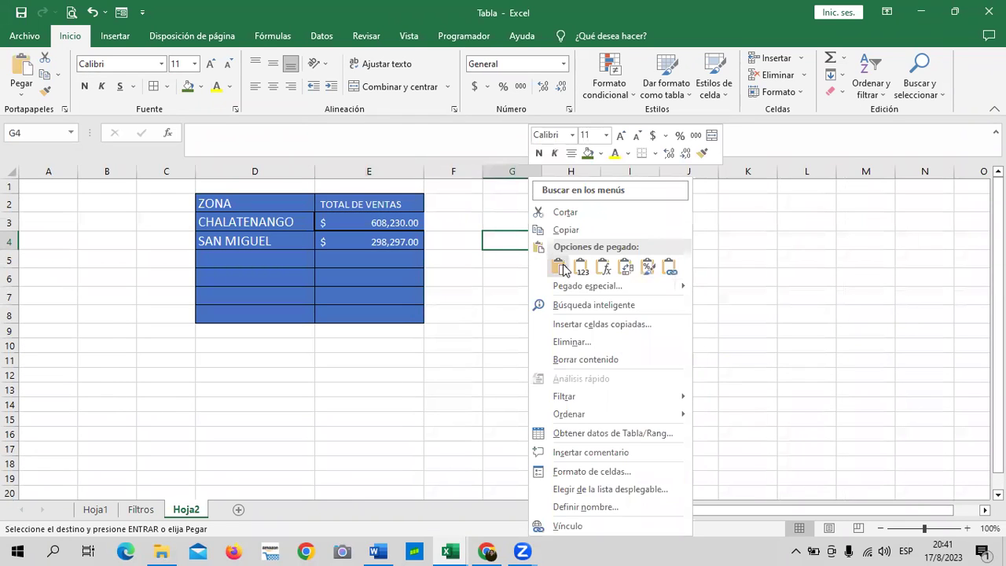
pyautogui.click(559, 267)
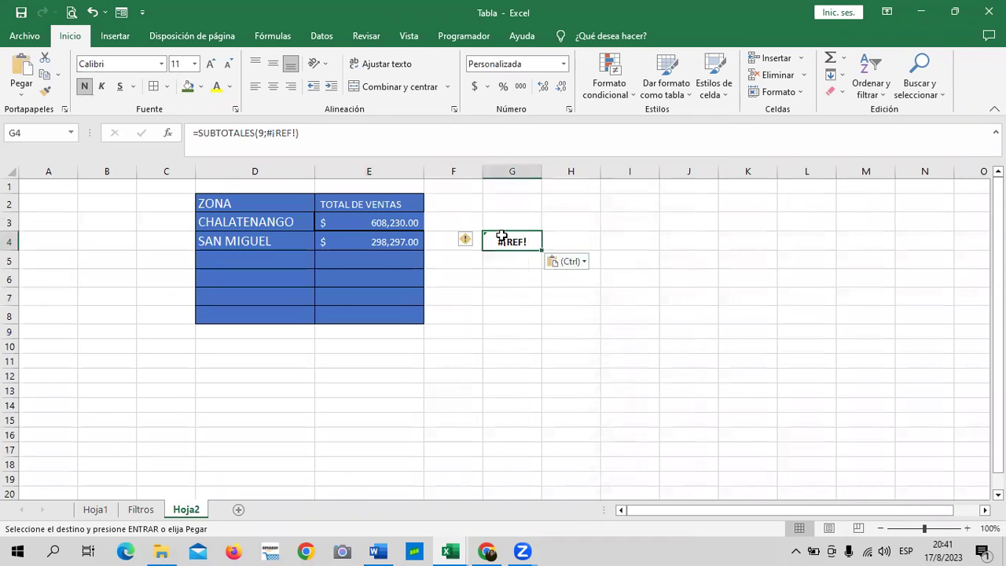
pyautogui.press('Delete')
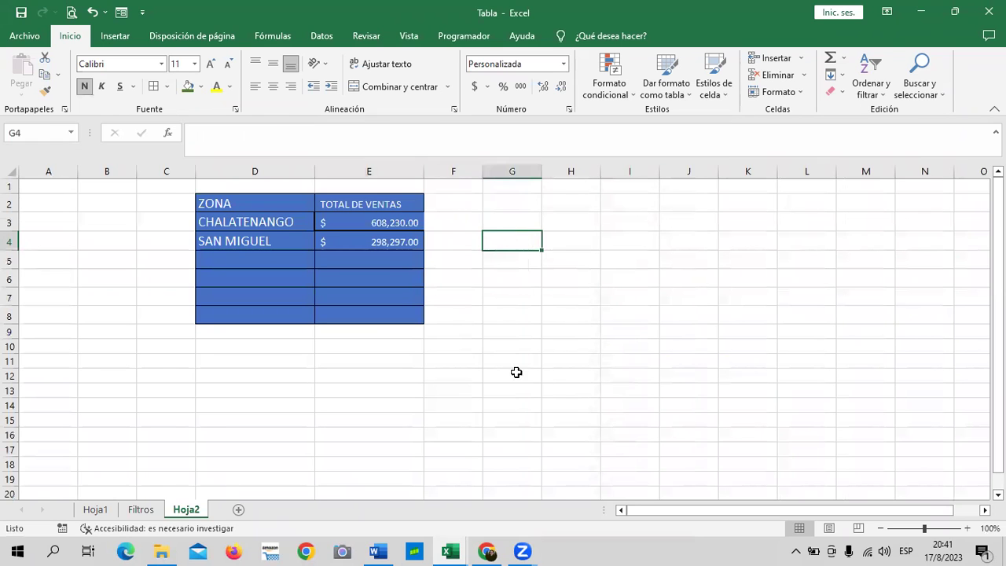
pyautogui.click(546, 376)
# Step: Clear the Zona filter on Filtros so all zones show again
pyautogui.click(149, 512)
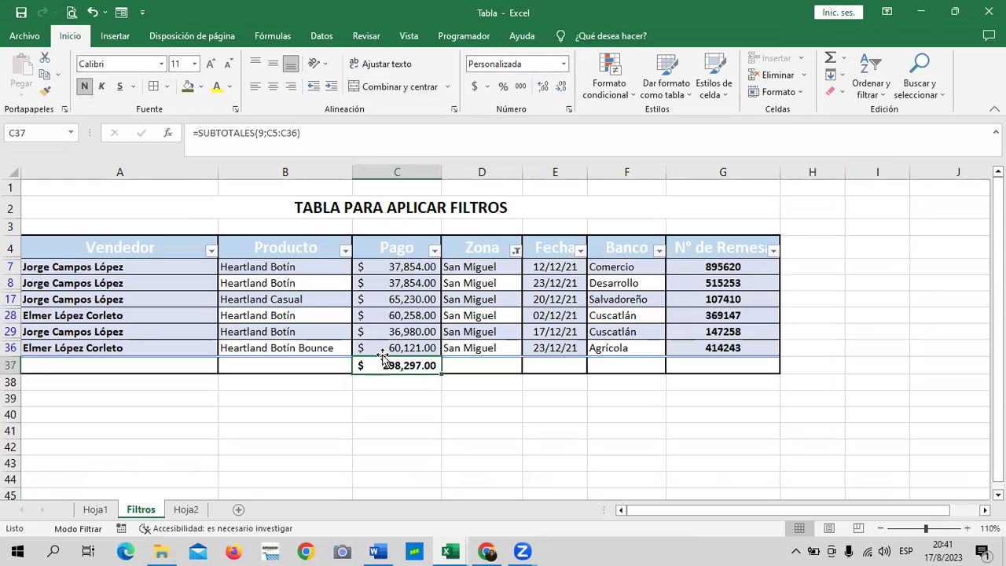
pyautogui.click(515, 250)
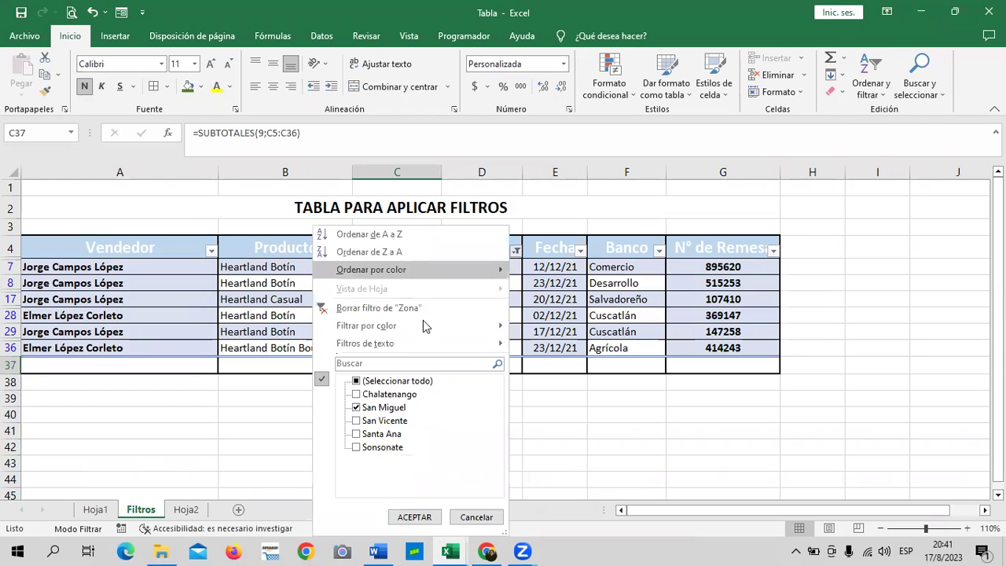
pyautogui.click(414, 518)
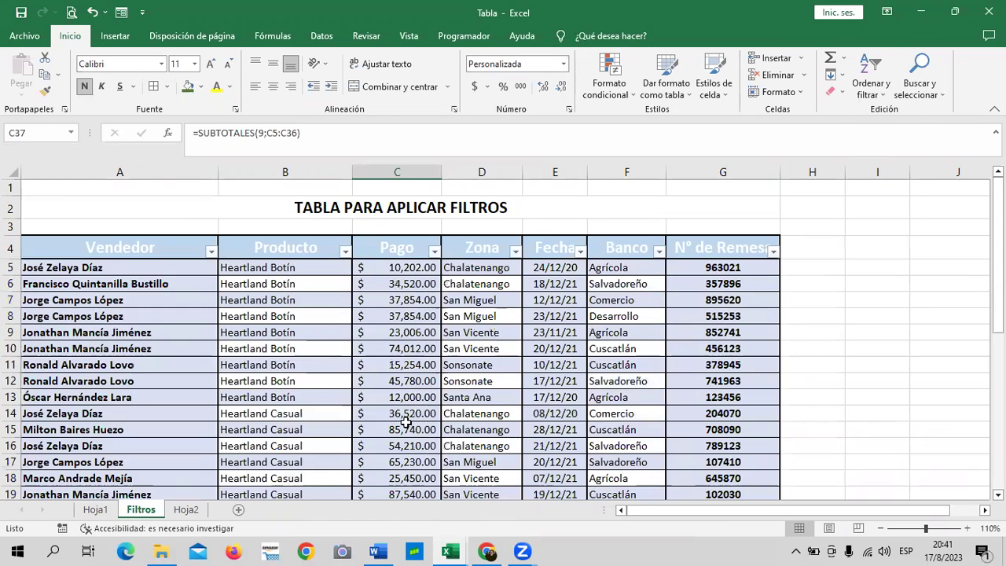
pyautogui.scroll(-3, 417, 365)
pyautogui.scroll(-1, 417, 370)
pyautogui.scroll(-2, 418, 371)
pyautogui.scroll(-3, 413, 371)
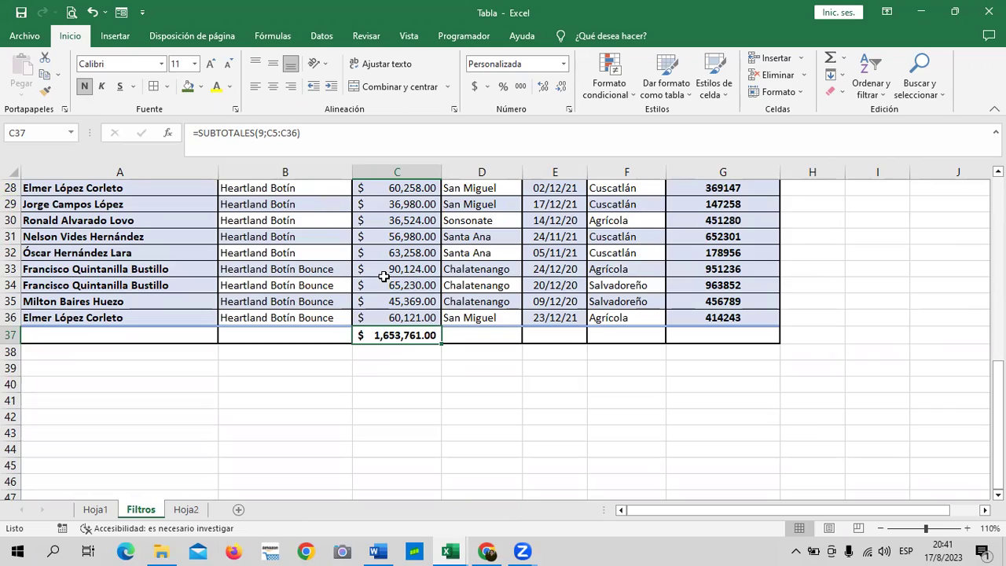
pyautogui.scroll(2, 392, 346)
pyautogui.scroll(2, 397, 349)
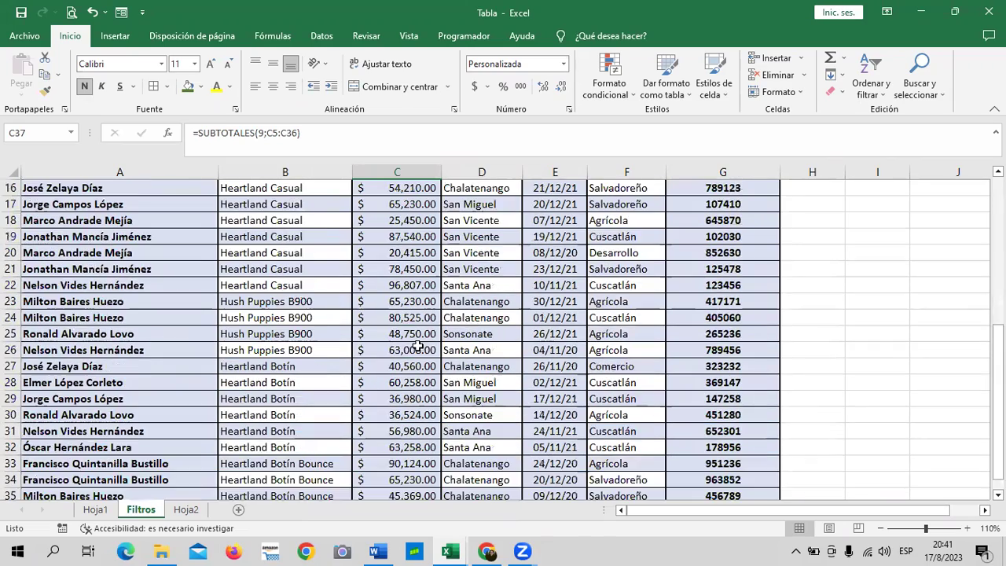
pyautogui.scroll(4, 480, 313)
pyautogui.scroll(-5, 481, 313)
pyautogui.scroll(-2, 416, 378)
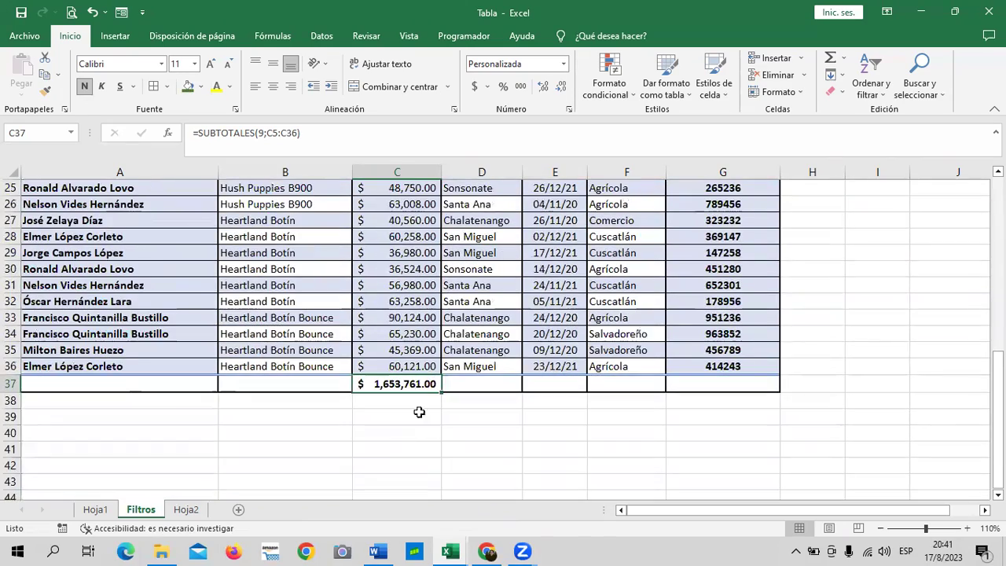
pyautogui.scroll(3, 472, 389)
pyautogui.scroll(4, 515, 369)
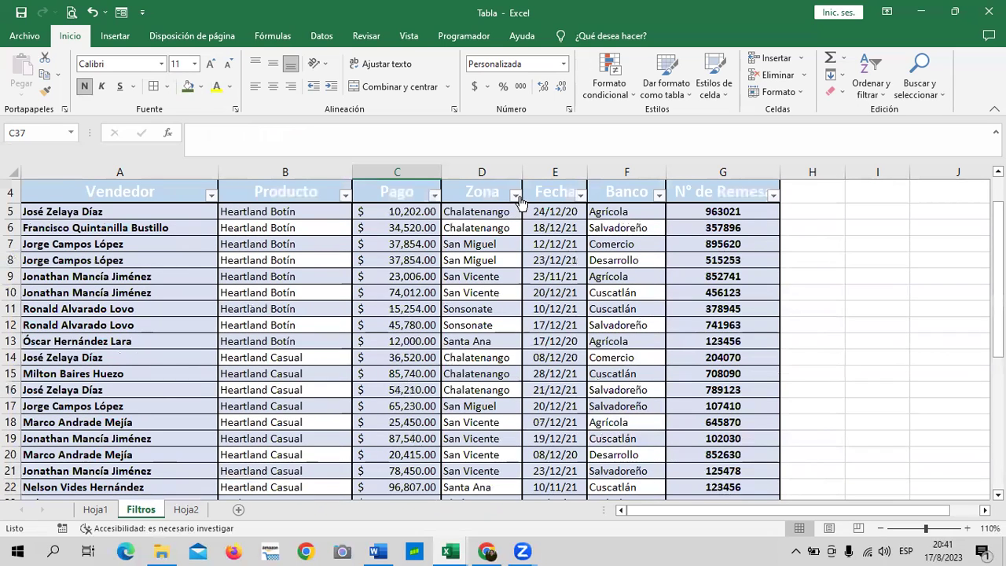
# Step: Filter the Zona column to San Vicente only
pyautogui.click(514, 195)
pyautogui.click(435, 359)
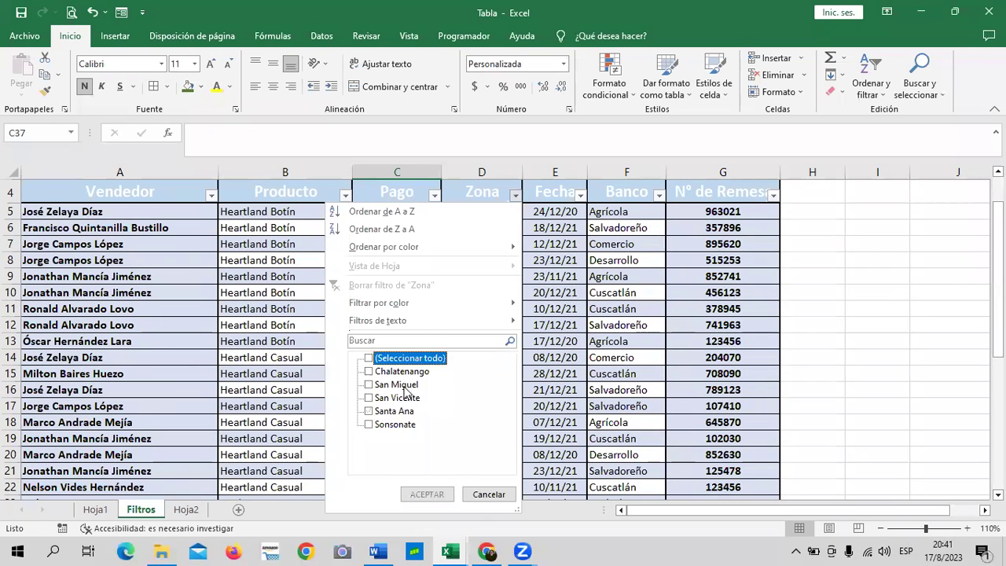
pyautogui.click(404, 398)
pyautogui.click(435, 494)
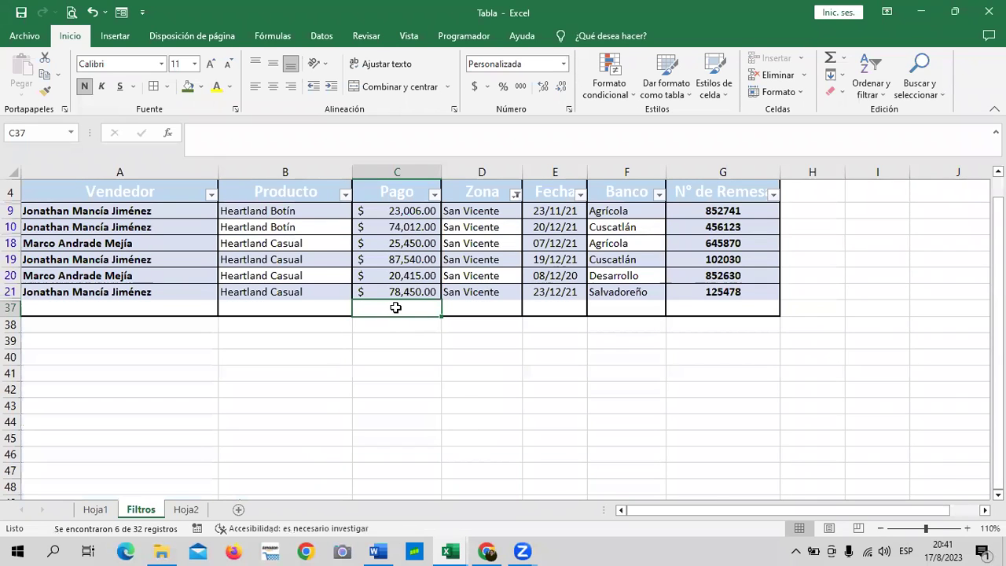
# Step: Enter =SUMA(C9:C21) in C37 to total San Vicente's Pago values, $623,607.00
pyautogui.write('=SUMA')
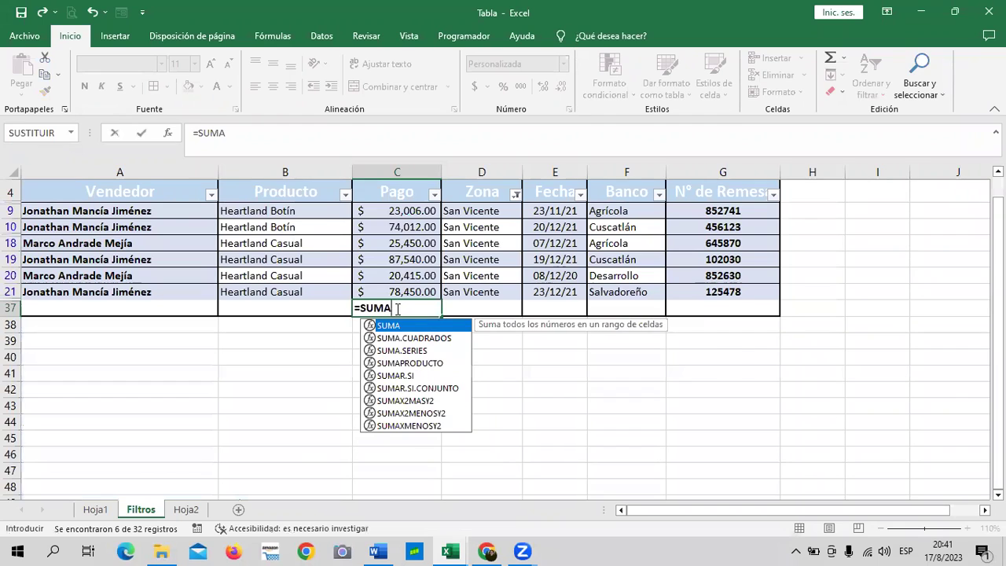
pyautogui.doubleClick(408, 325)
pyautogui.moveTo(400, 209); pyautogui.dragTo(396, 292)
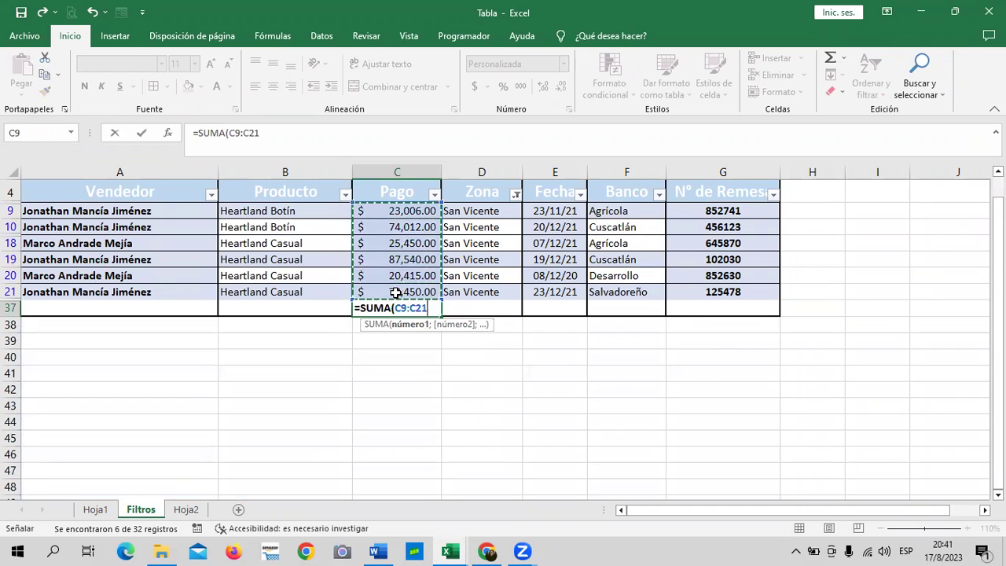
pyautogui.write(')')
pyautogui.press('Return')
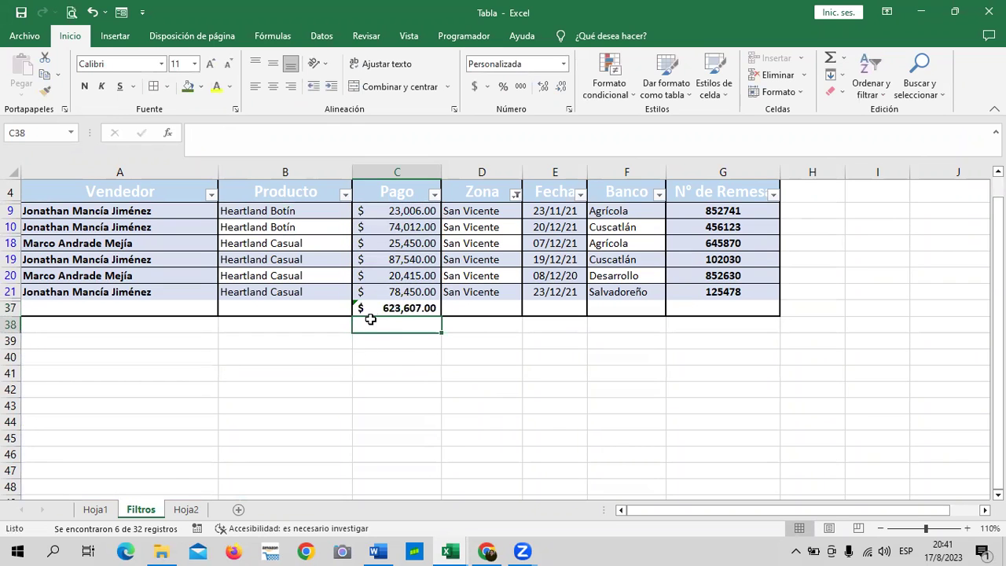
# Step: Copy C37's $623,607.00 and paste it into Hoja2 E5 as a value via Pegado especial
pyautogui.rightClick(378, 311)
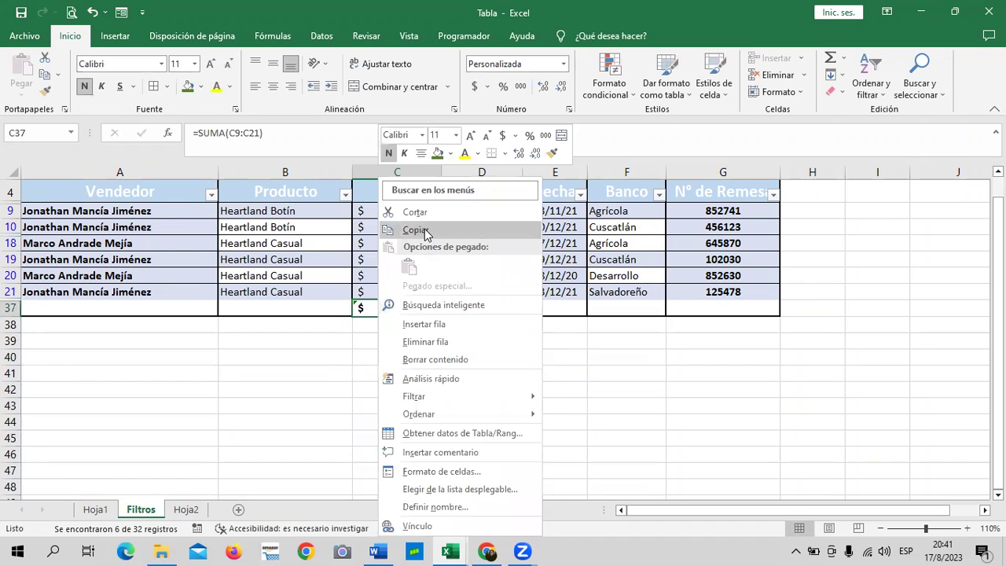
pyautogui.click(422, 233)
pyautogui.click(189, 510)
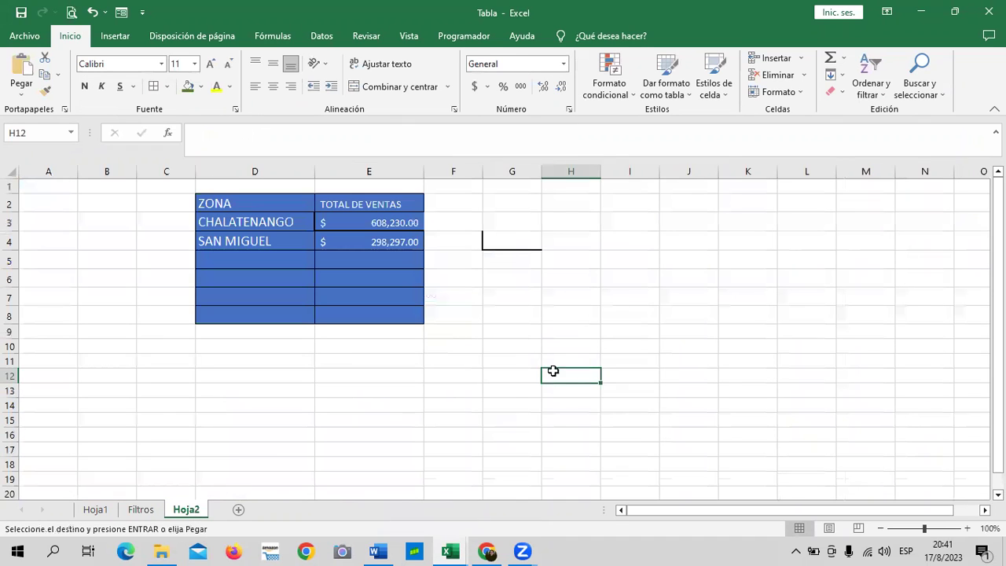
pyautogui.rightClick(400, 263)
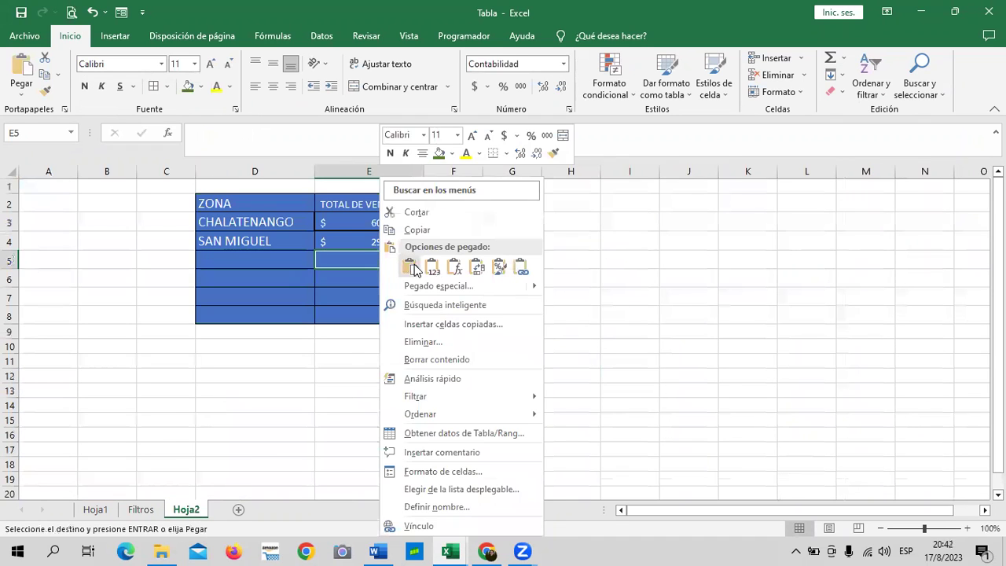
pyautogui.click(412, 267)
pyautogui.rightClick(375, 268)
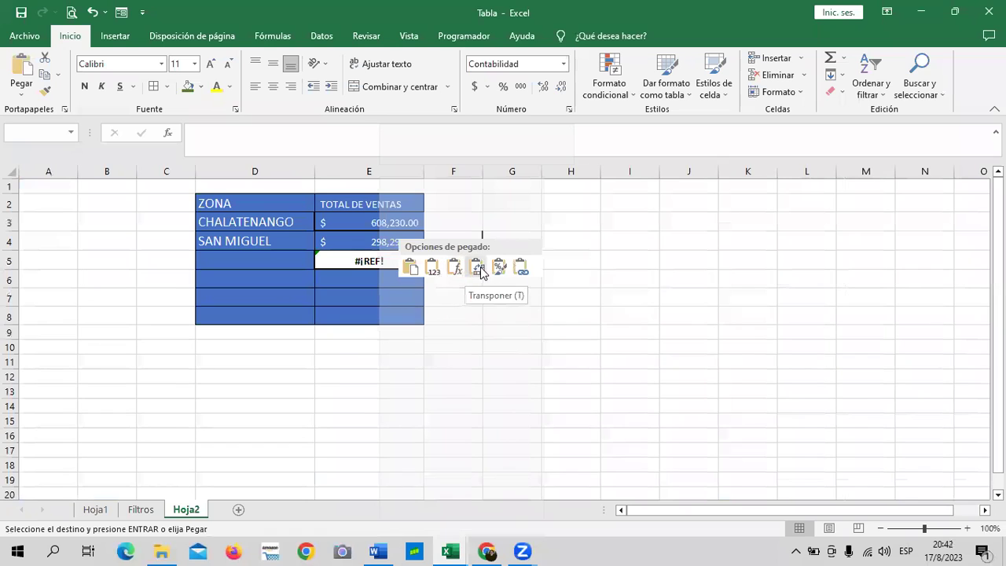
pyautogui.moveTo(530, 292)
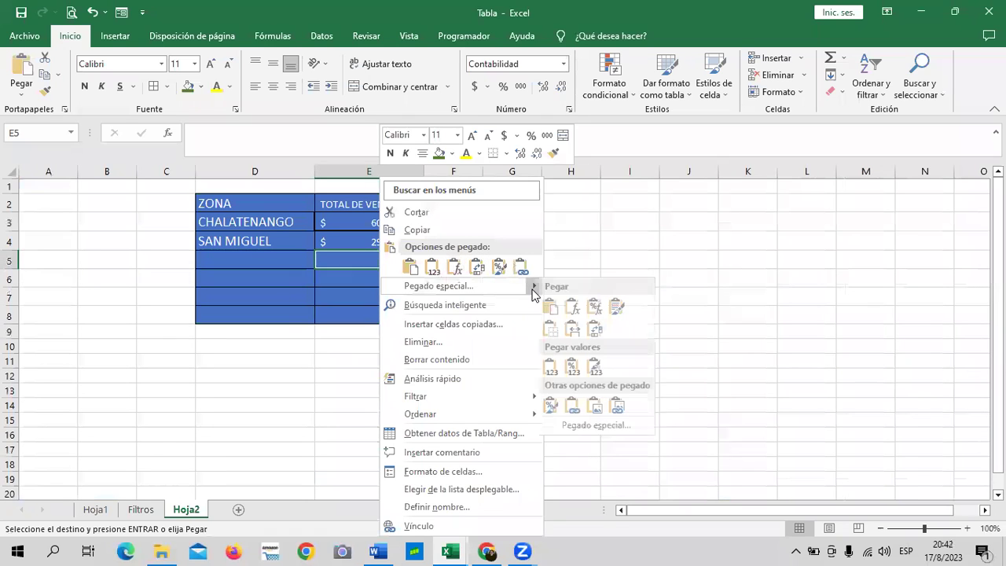
pyautogui.click(558, 374)
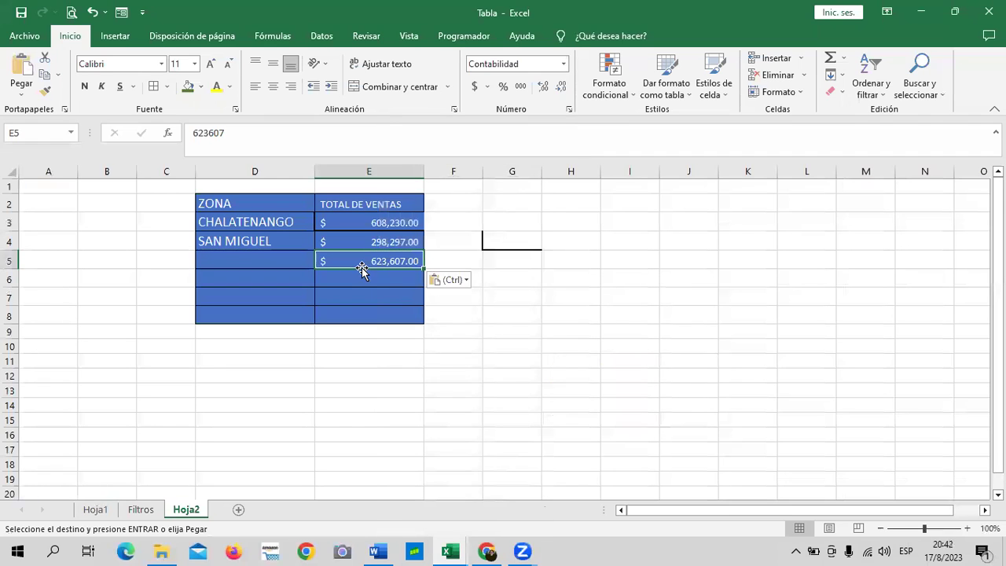
pyautogui.click(142, 510)
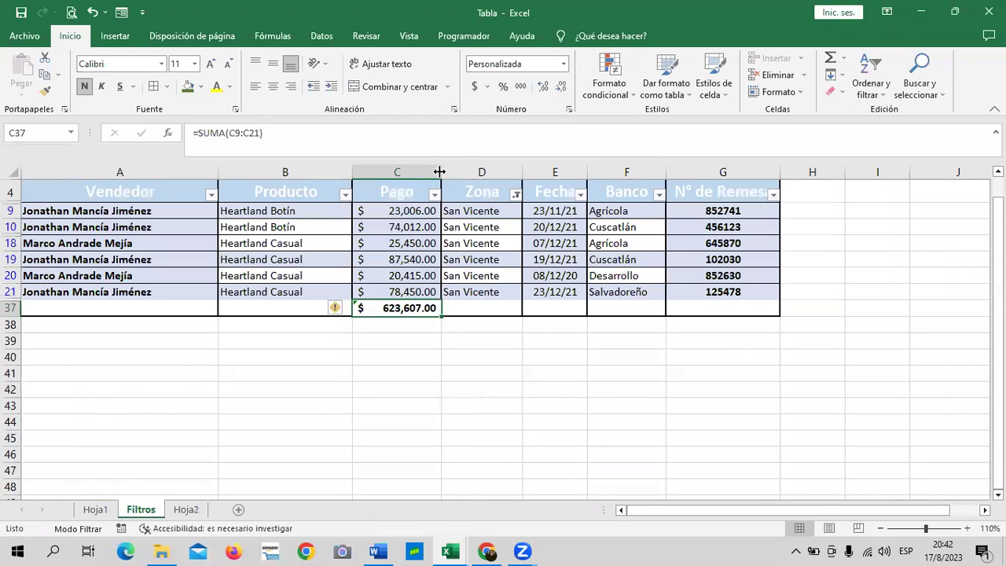
# Step: Clear the Zona filter so every zone's rows show again
pyautogui.click(515, 194)
pyautogui.click(419, 358)
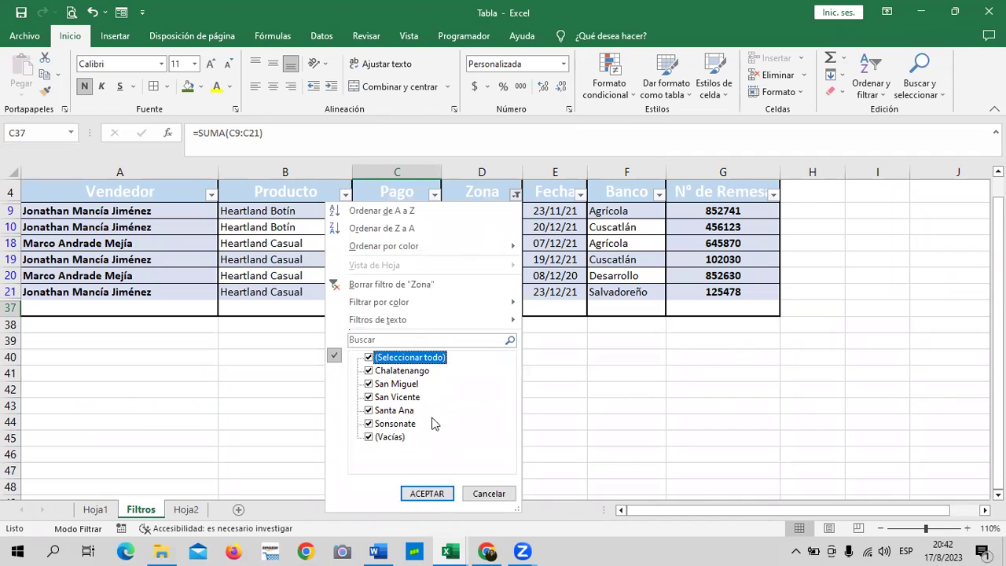
pyautogui.click(427, 493)
pyautogui.scroll(-4, 423, 367)
pyautogui.scroll(-3, 422, 367)
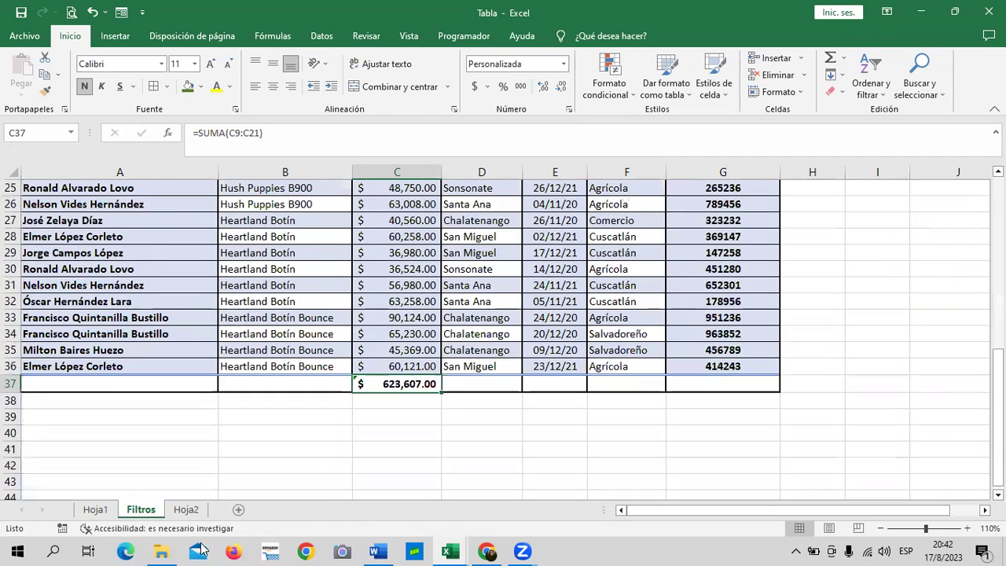
pyautogui.click(188, 510)
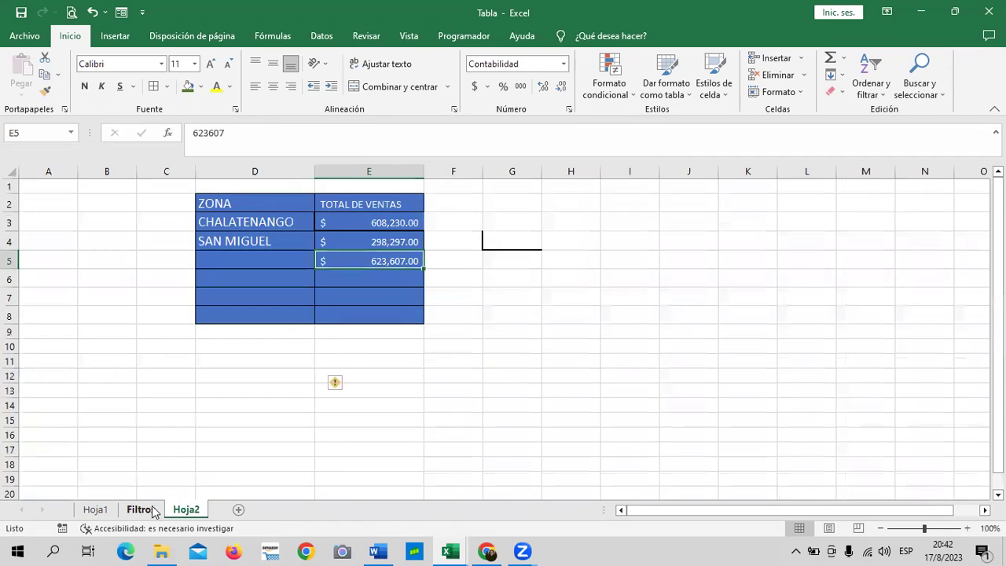
pyautogui.click(141, 509)
# Step: Replace C37 with an Autosuma total of all Pago values, $1,653,761.00
pyautogui.scroll(1, 456, 279)
pyautogui.scroll(2, 471, 314)
pyautogui.scroll(3, 515, 314)
pyautogui.scroll(2, 515, 314)
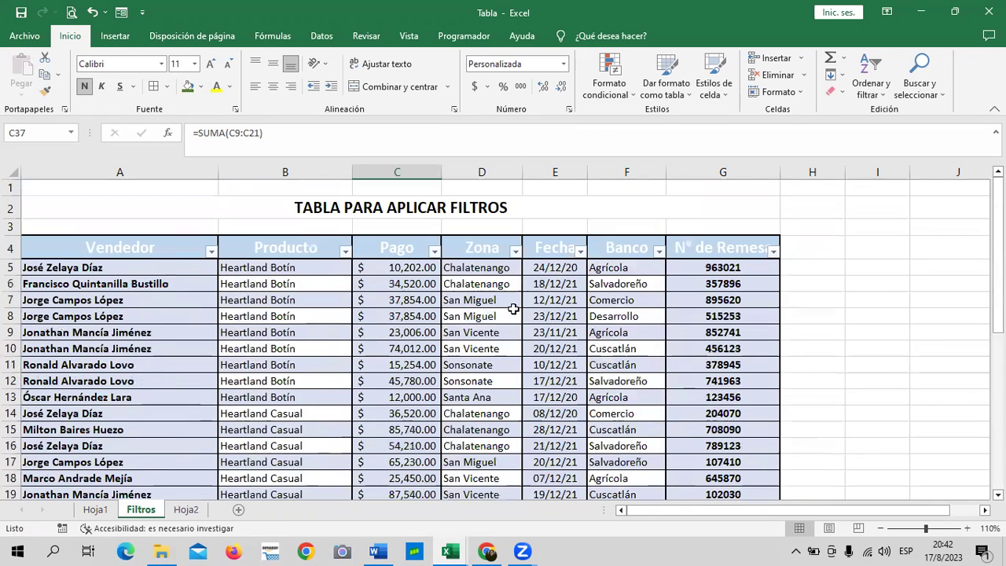
pyautogui.scroll(-4, 487, 321)
pyautogui.scroll(-5, 487, 321)
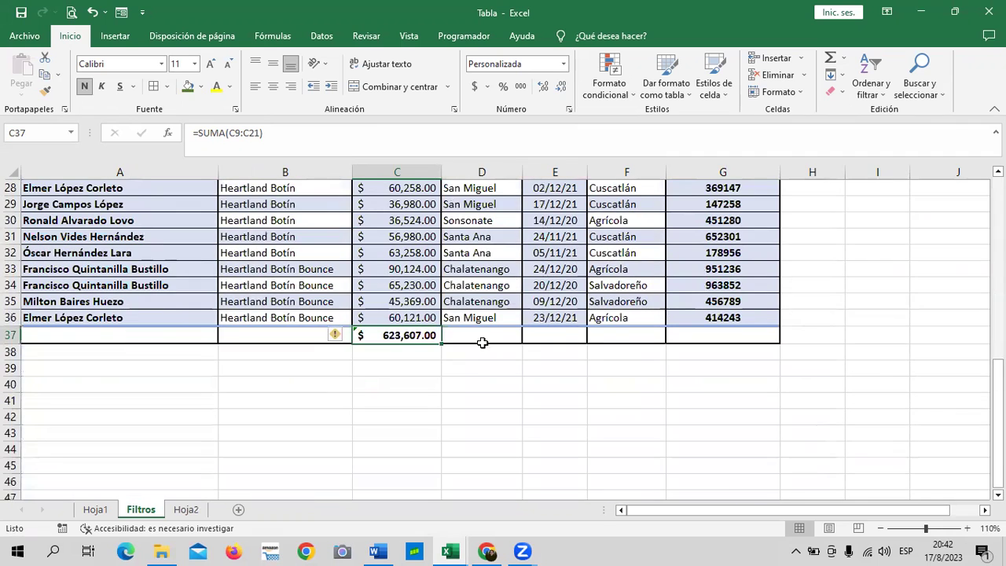
pyautogui.press('Delete')
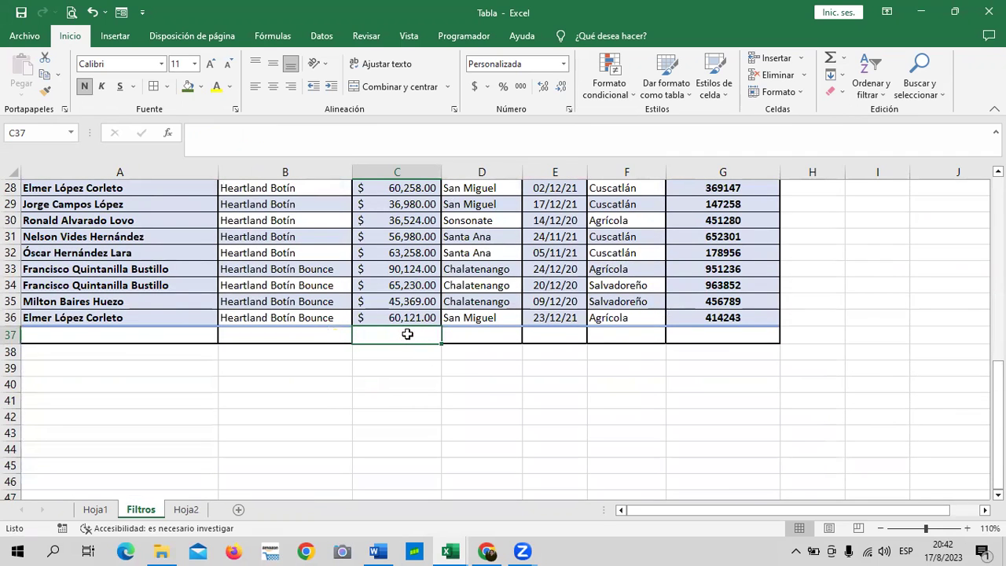
pyautogui.click(830, 57)
pyautogui.press('Return')
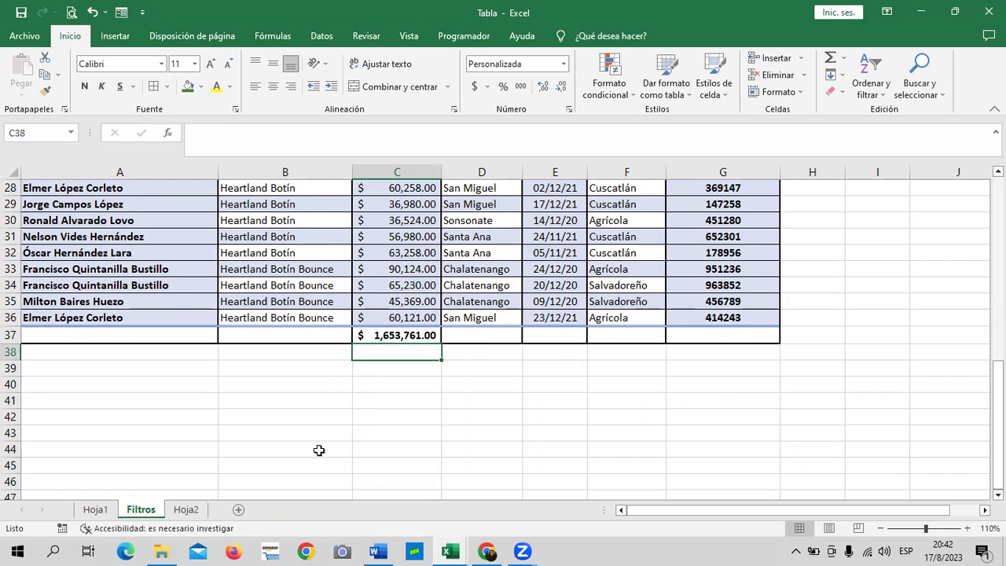
# Step: Review the Chalatenango and San Miguel sales totals on the Hoja2 sheet
pyautogui.click(186, 509)
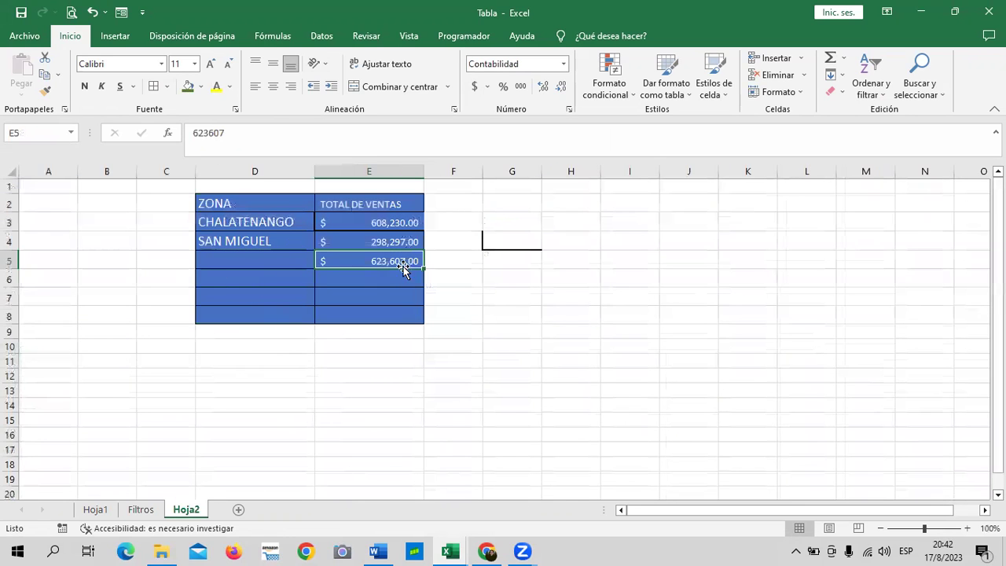
pyautogui.click(385, 221)
pyautogui.click(378, 238)
pyautogui.click(373, 262)
# Step: Turn off the column filters on the Filtros sales data via Ordenar y filtrar
pyautogui.click(149, 511)
pyautogui.click(365, 337)
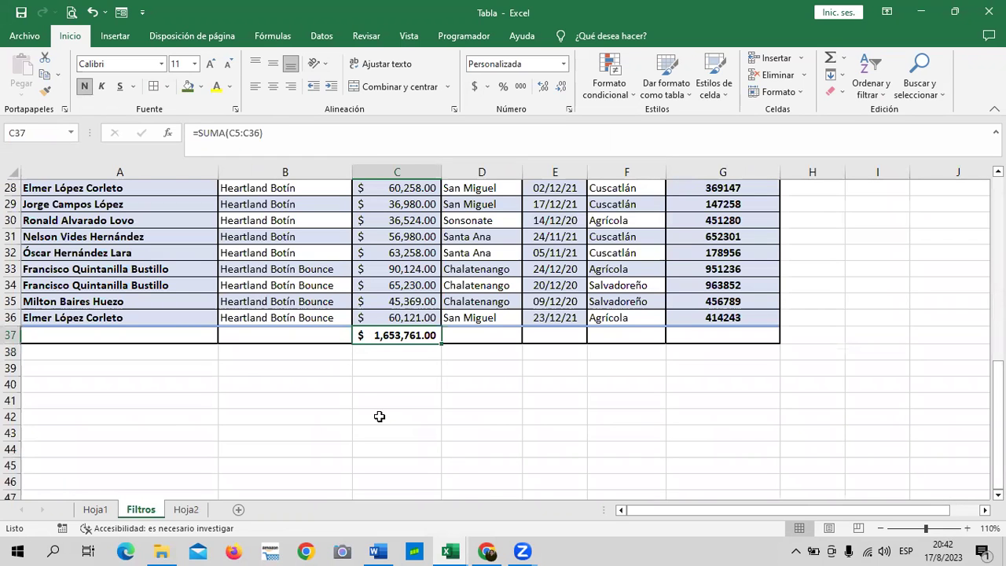
pyautogui.scroll(8, 385, 416)
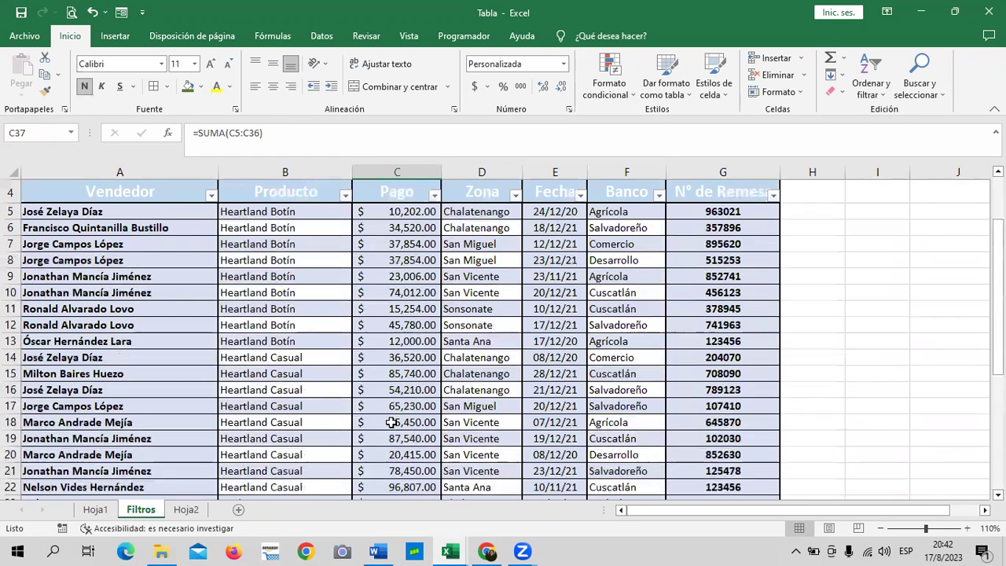
pyautogui.click(437, 291)
pyautogui.click(871, 83)
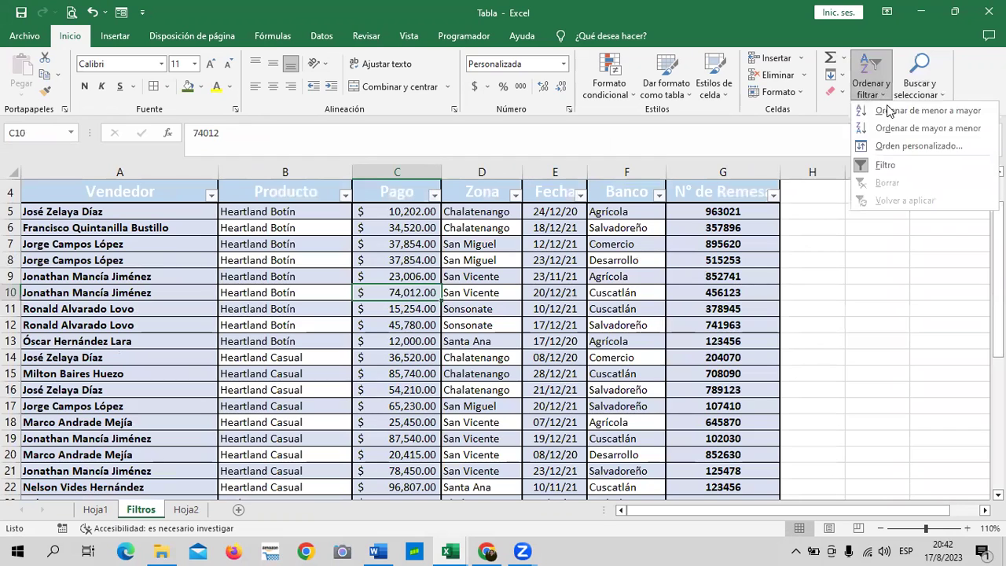
pyautogui.click(893, 172)
pyautogui.click(387, 341)
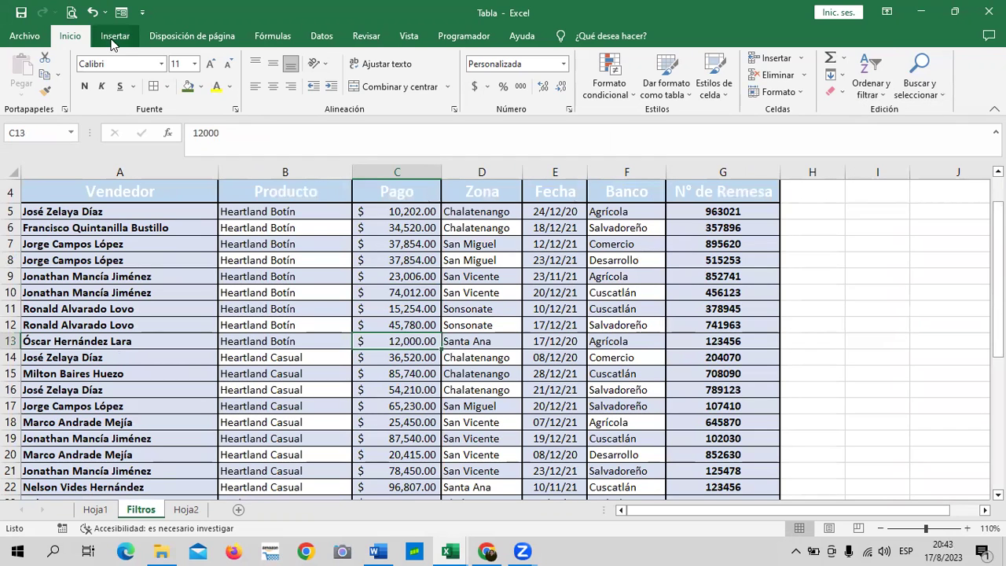
# Step: Convert the sales data in $A$4:$G$36 into a table with headers
pyautogui.click(112, 43)
pyautogui.click(138, 74)
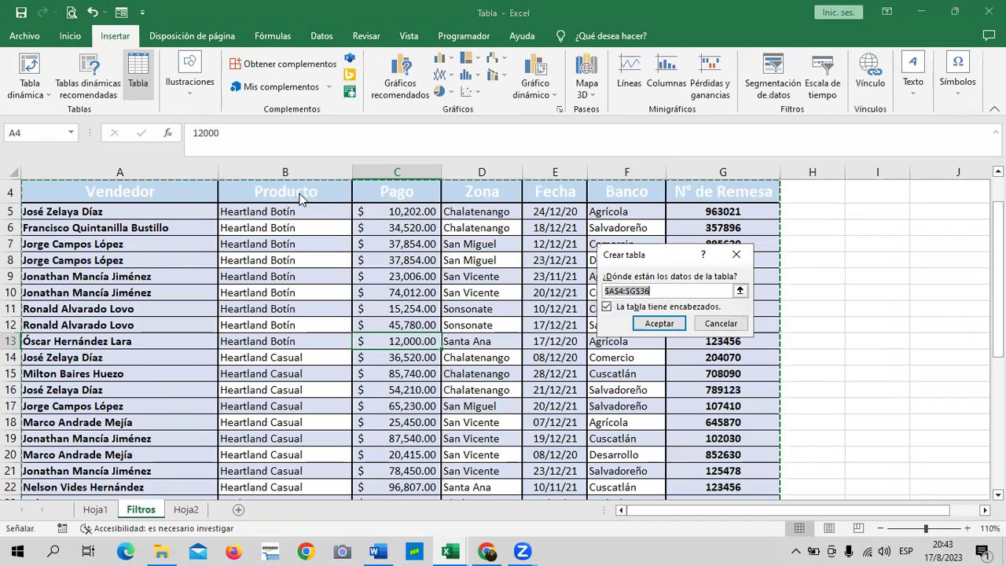
pyautogui.click(660, 323)
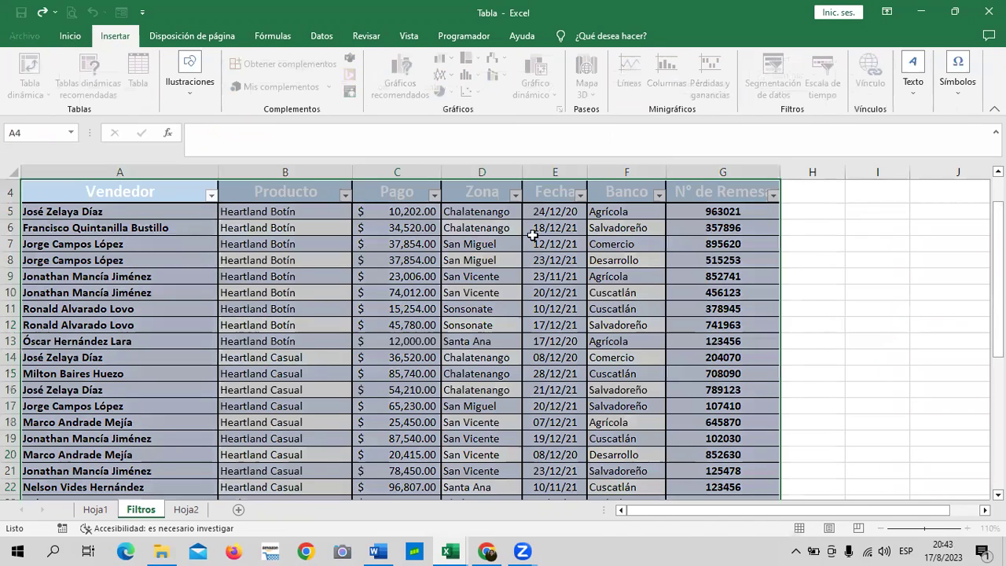
pyautogui.click(431, 322)
pyautogui.click(435, 195)
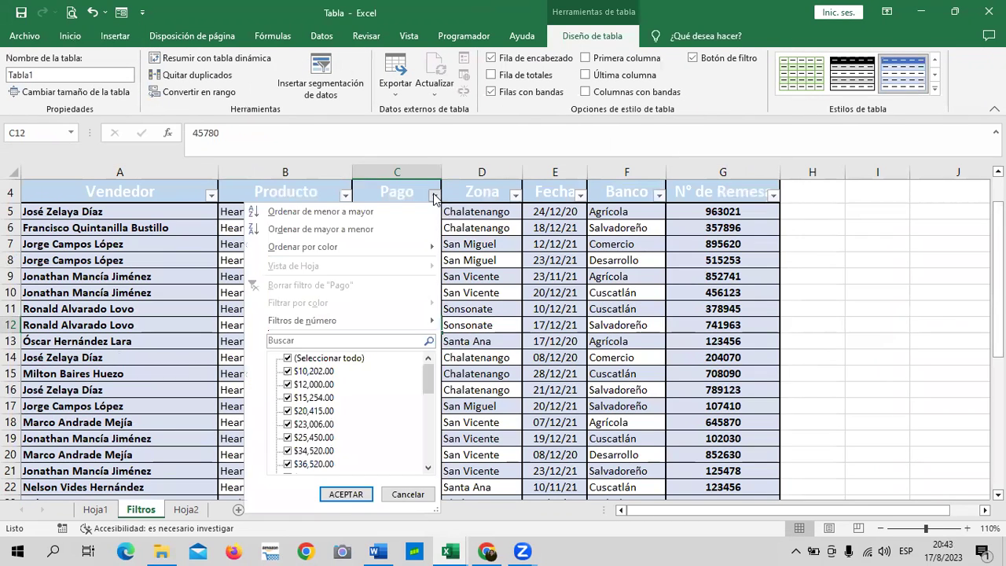
pyautogui.click(550, 321)
pyautogui.scroll(-10, 557, 319)
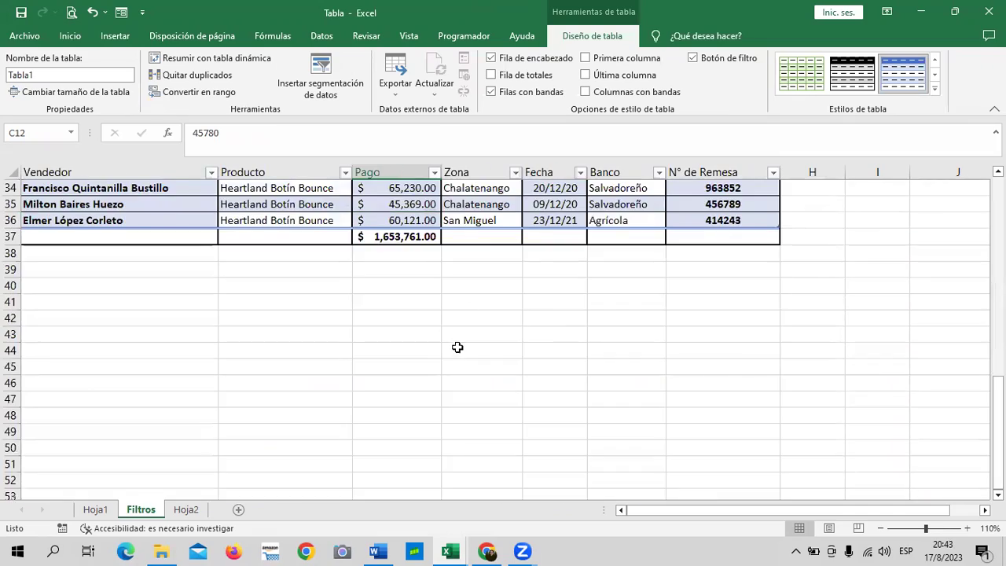
pyautogui.scroll(3, 454, 347)
pyautogui.scroll(5, 415, 369)
pyautogui.scroll(-6, 419, 375)
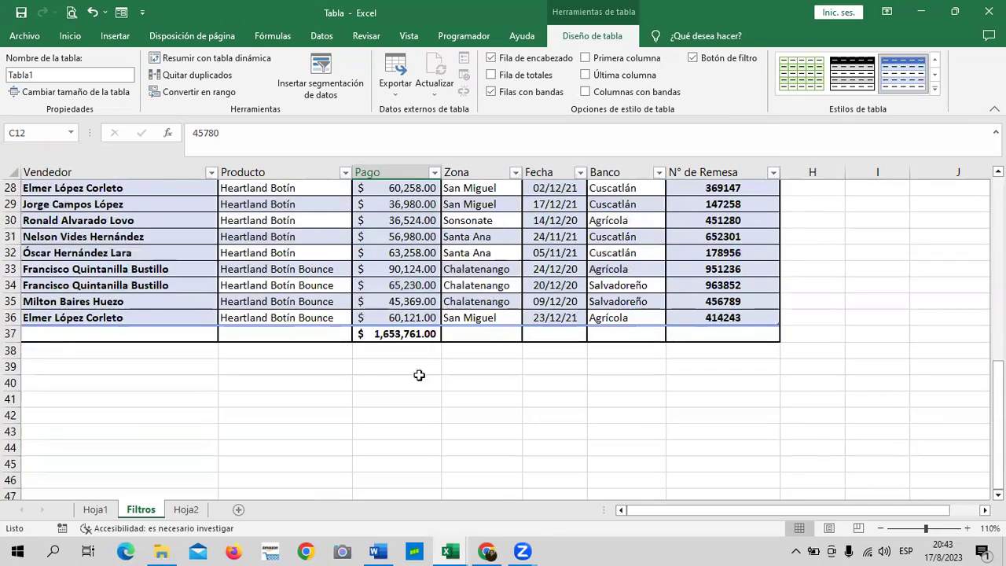
# Step: Delete the old Pago sum in C37 below the new table
pyautogui.click(410, 336)
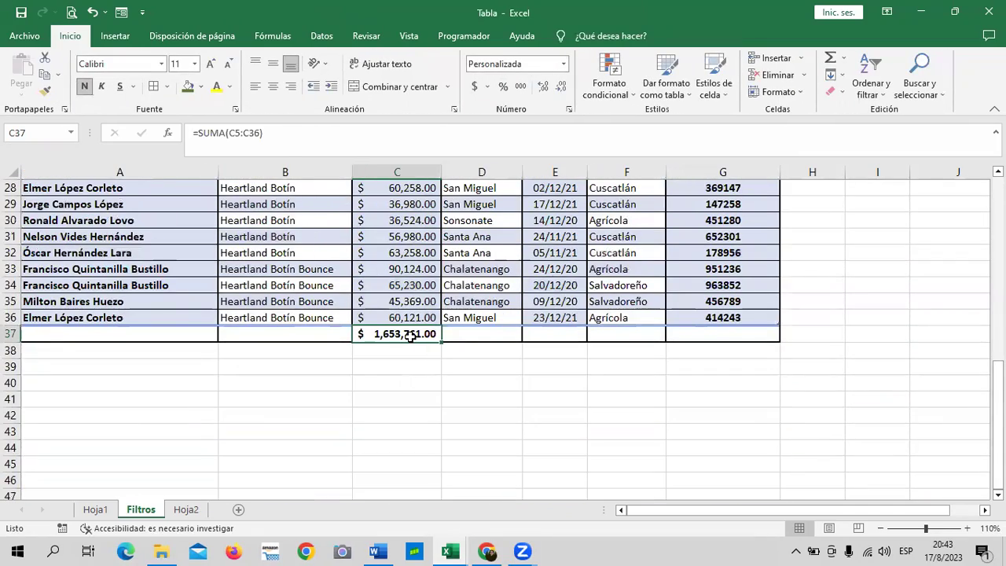
pyautogui.press('Delete')
pyautogui.scroll(6, 503, 338)
pyautogui.scroll(4, 408, 342)
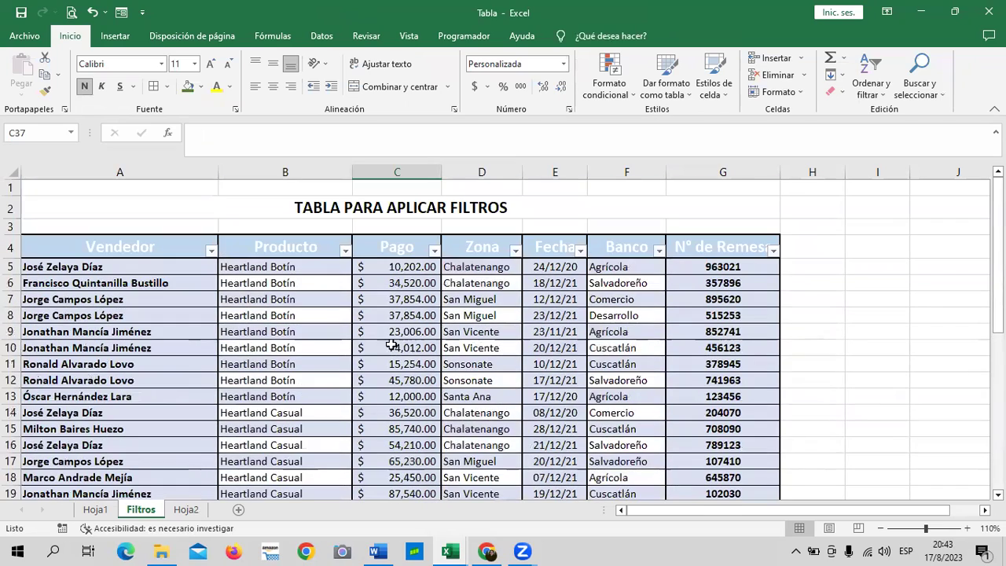
pyautogui.scroll(-5, 393, 377)
pyautogui.scroll(-5, 397, 409)
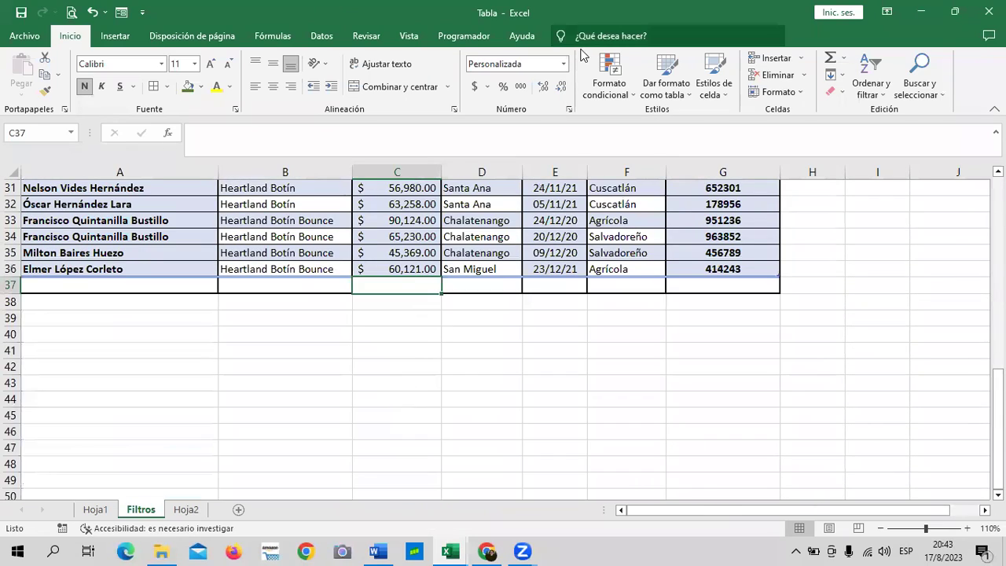
pyautogui.click(315, 236)
pyautogui.scroll(4, 534, 287)
pyautogui.scroll(4, 534, 287)
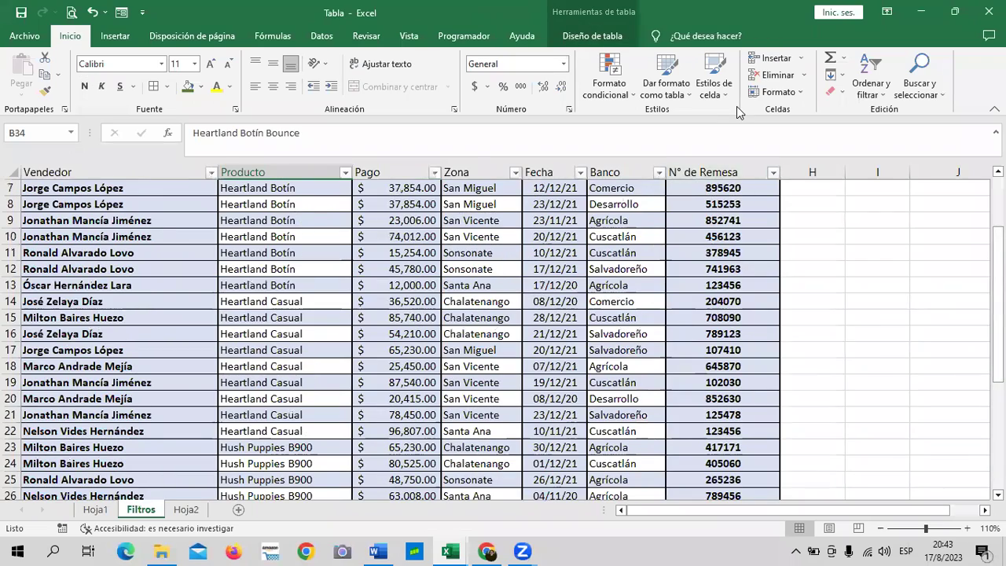
pyautogui.scroll(2, 500, 402)
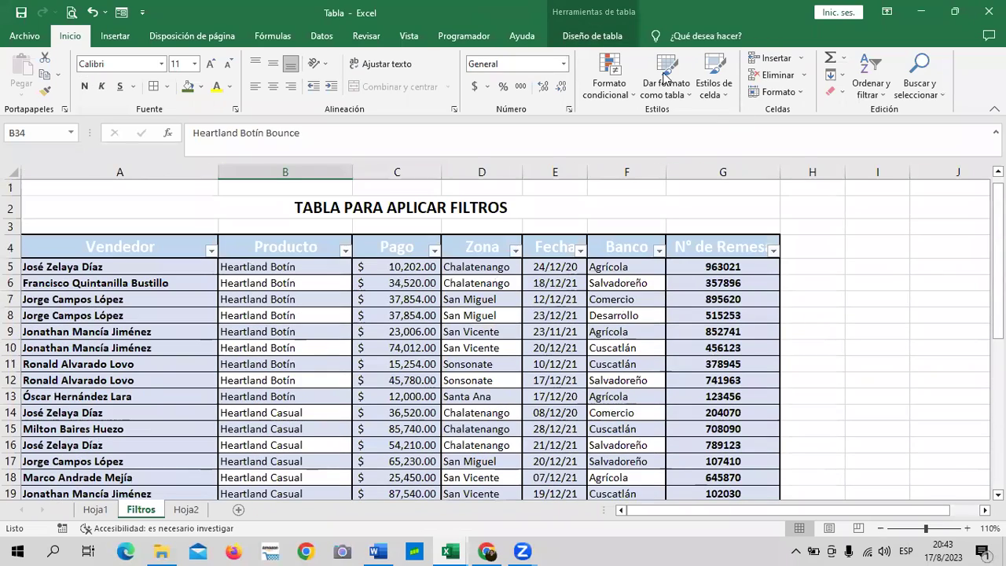
pyautogui.click(554, 33)
# Step: Turn on the table's Fila de totales and set the Pago total to Suma
pyautogui.click(518, 79)
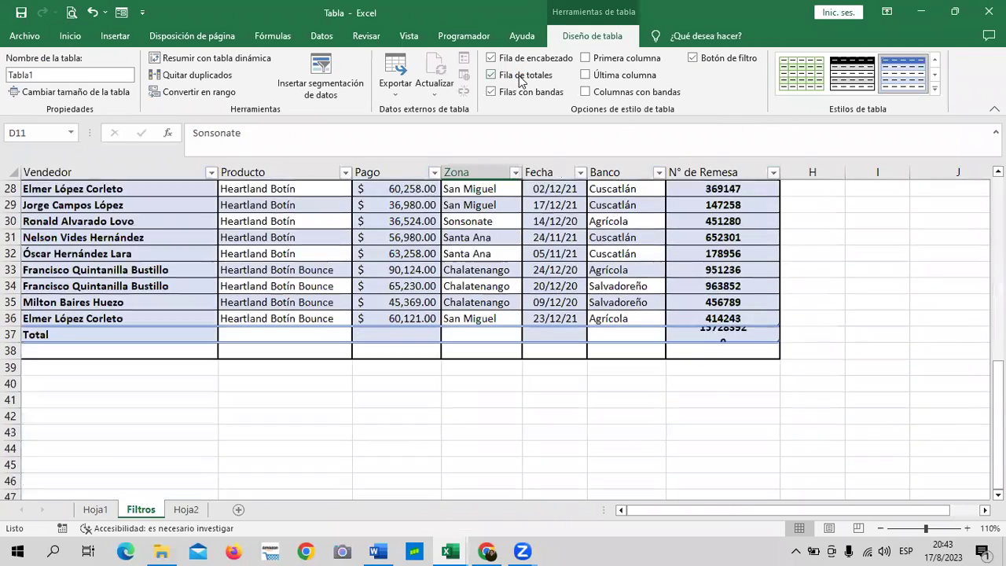
pyautogui.click(393, 334)
pyautogui.click(447, 336)
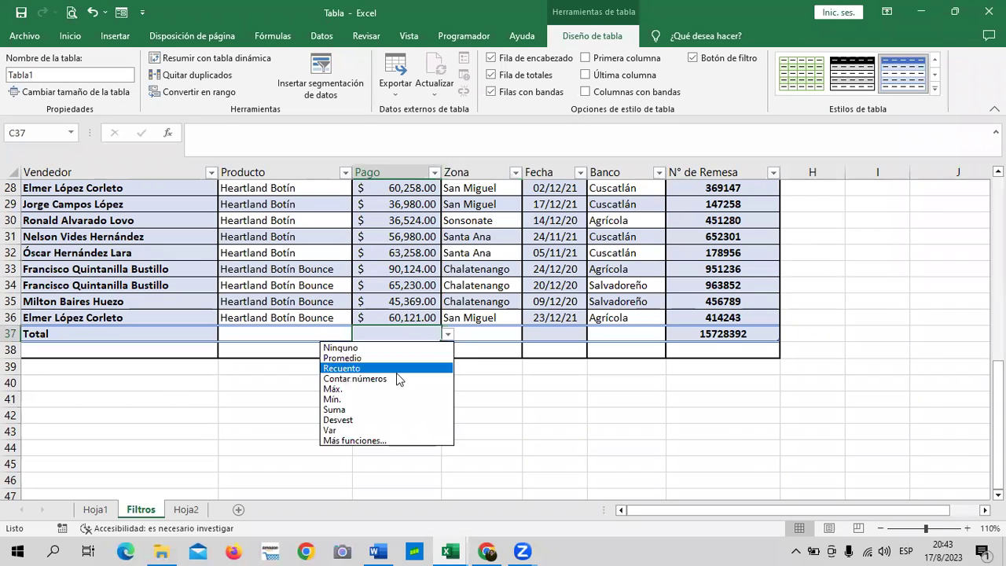
pyautogui.click(390, 406)
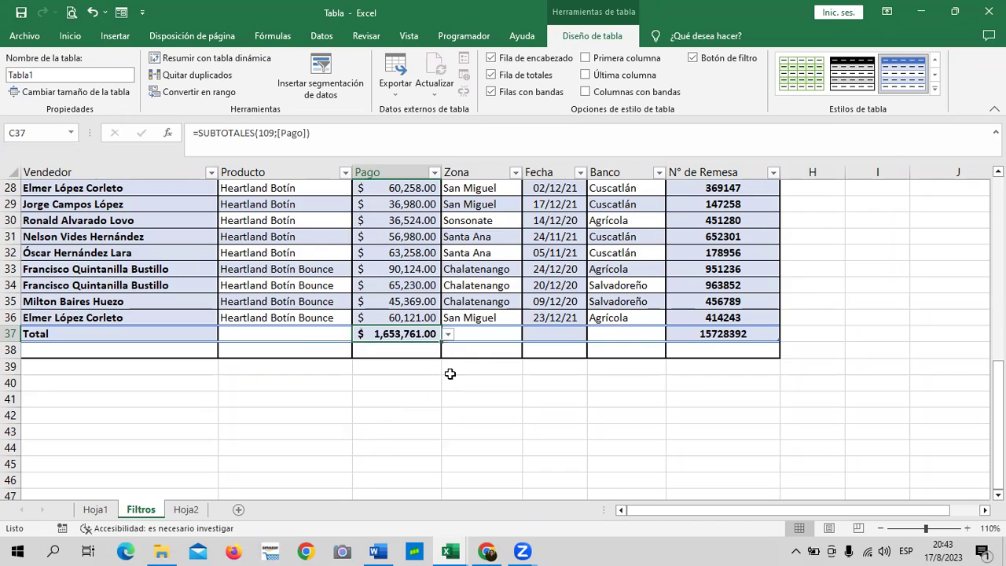
pyautogui.scroll(6, 449, 375)
pyautogui.scroll(3, 472, 330)
# Step: Filter the Zona column to Santa Ana only, leaving 5 of 32 records
pyautogui.click(515, 250)
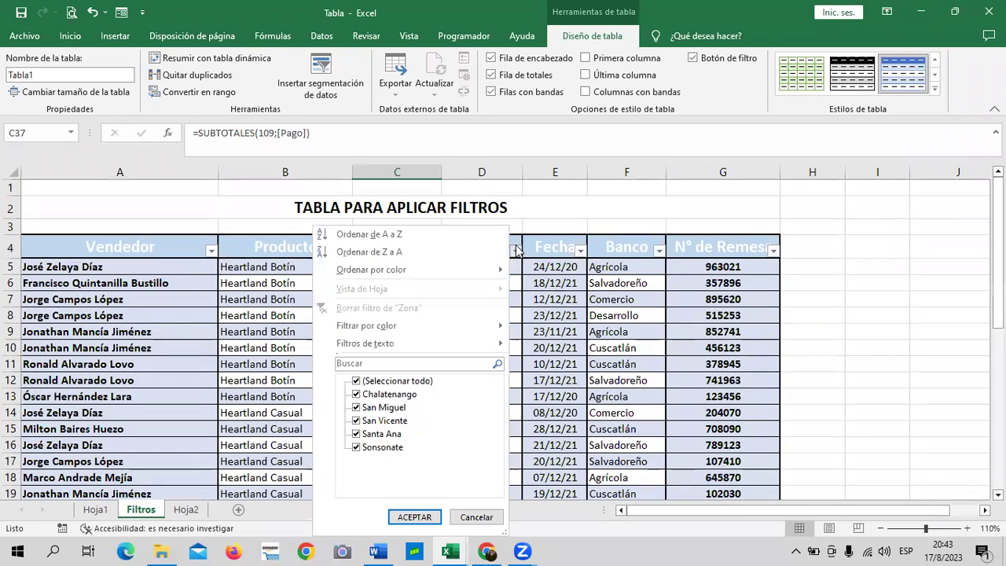
pyautogui.click(417, 381)
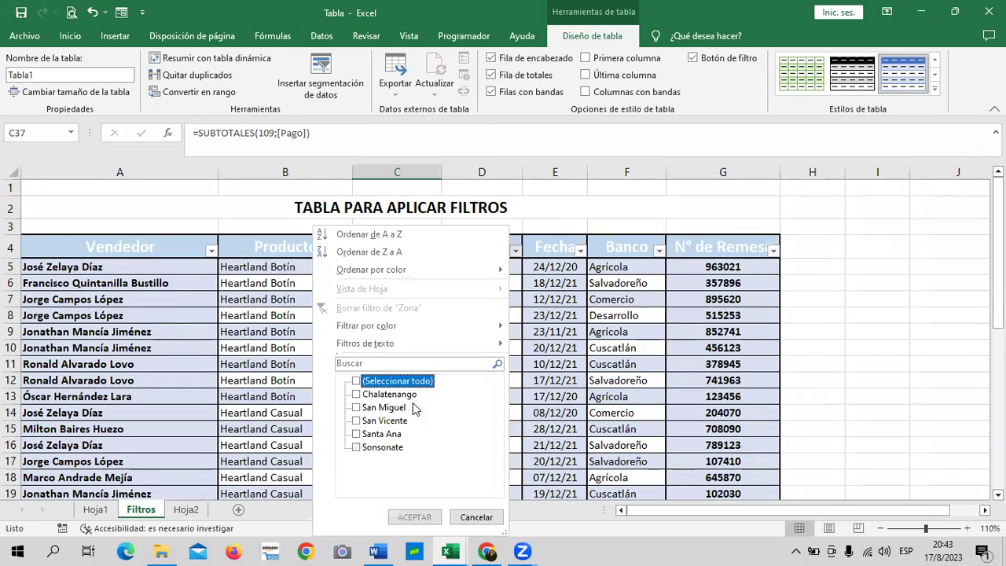
pyautogui.click(385, 436)
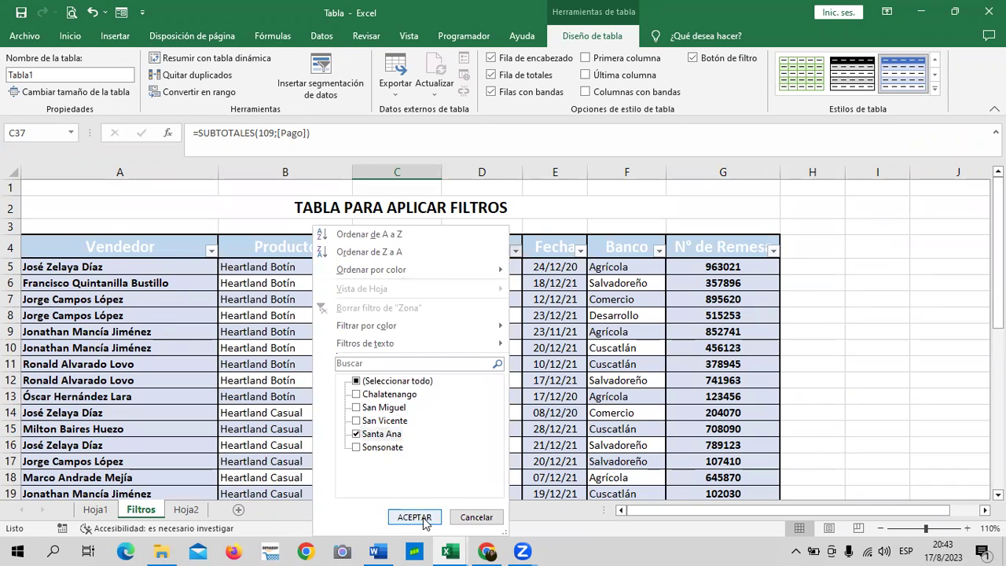
pyautogui.click(414, 516)
pyautogui.scroll(-1, 404, 312)
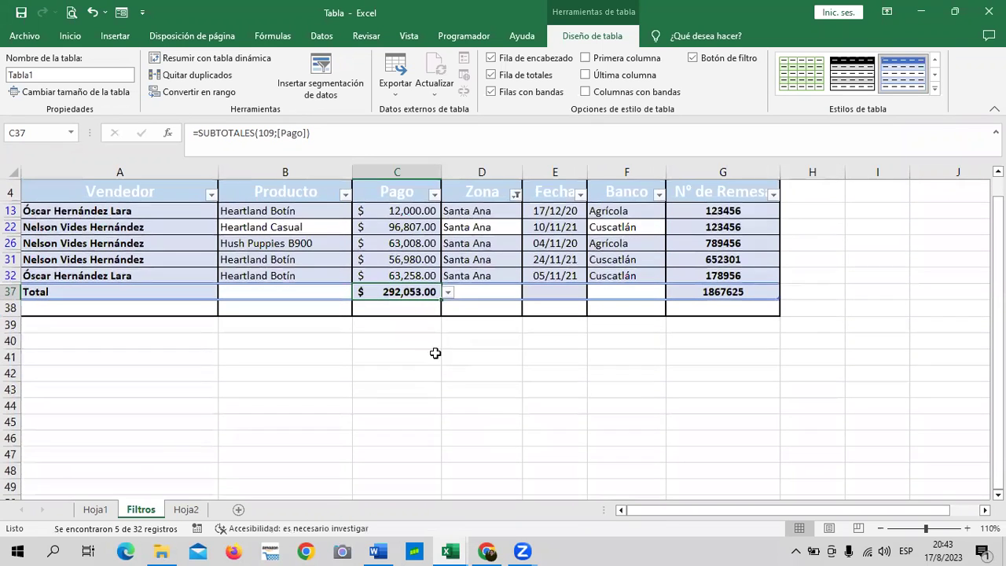
pyautogui.rightClick(402, 292)
# Step: Copy the Santa Ana Pago total $292,053.00 into cell E6 on Hoja2
pyautogui.click(441, 195)
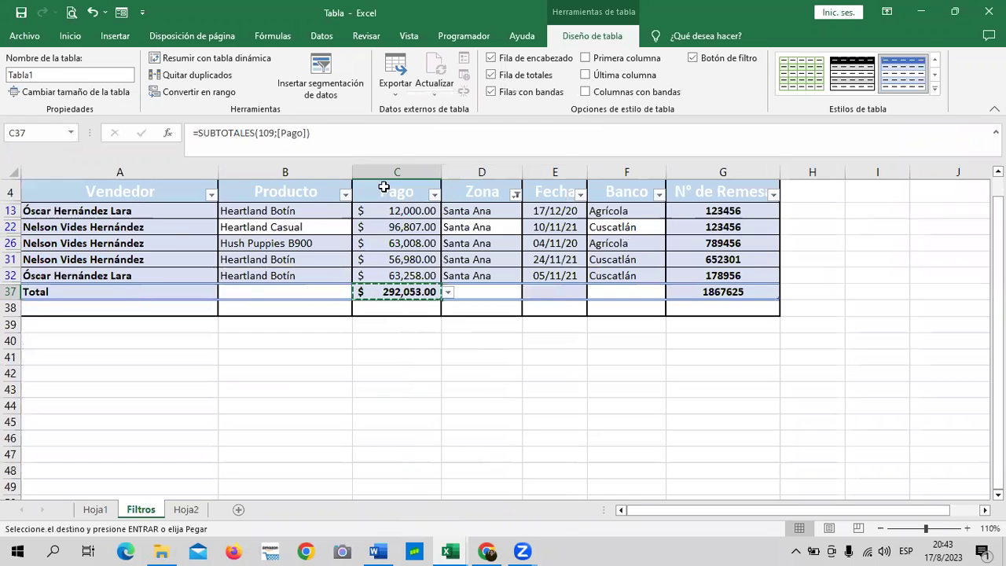
pyautogui.click(186, 509)
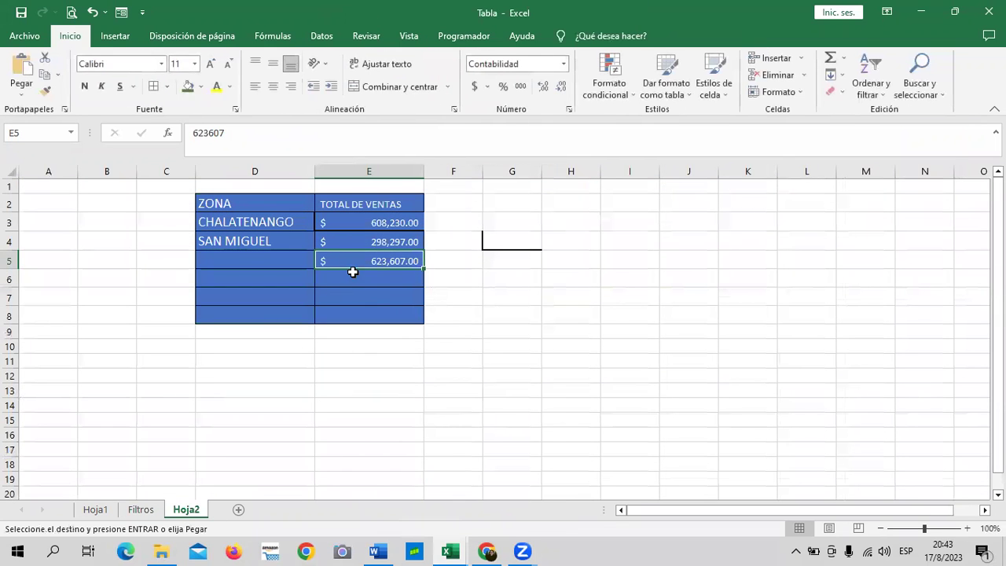
pyautogui.click(351, 276)
pyautogui.rightClick(352, 277)
pyautogui.click(387, 271)
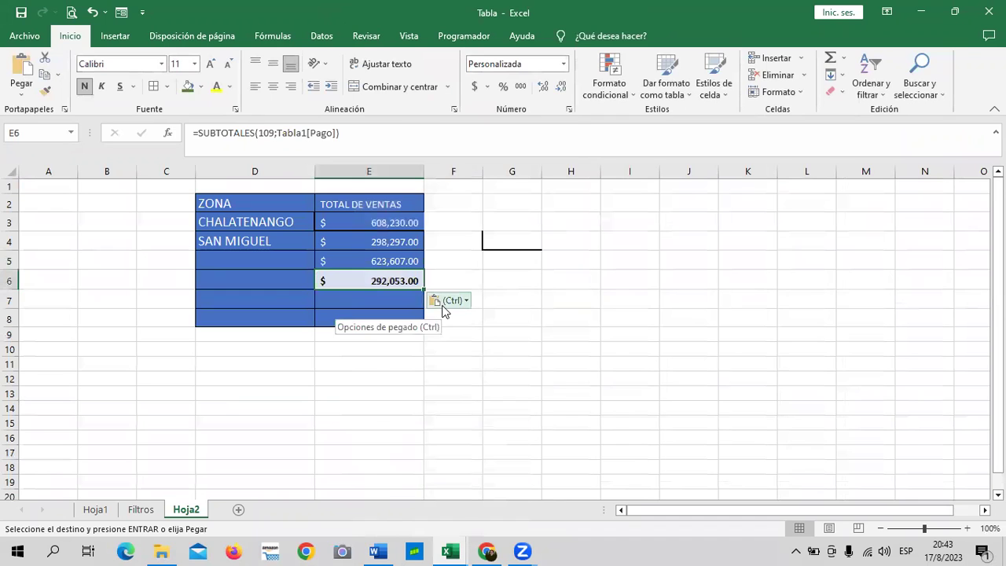
pyautogui.moveTo(570, 318); pyautogui.dragTo(571, 300)
pyautogui.click(410, 281)
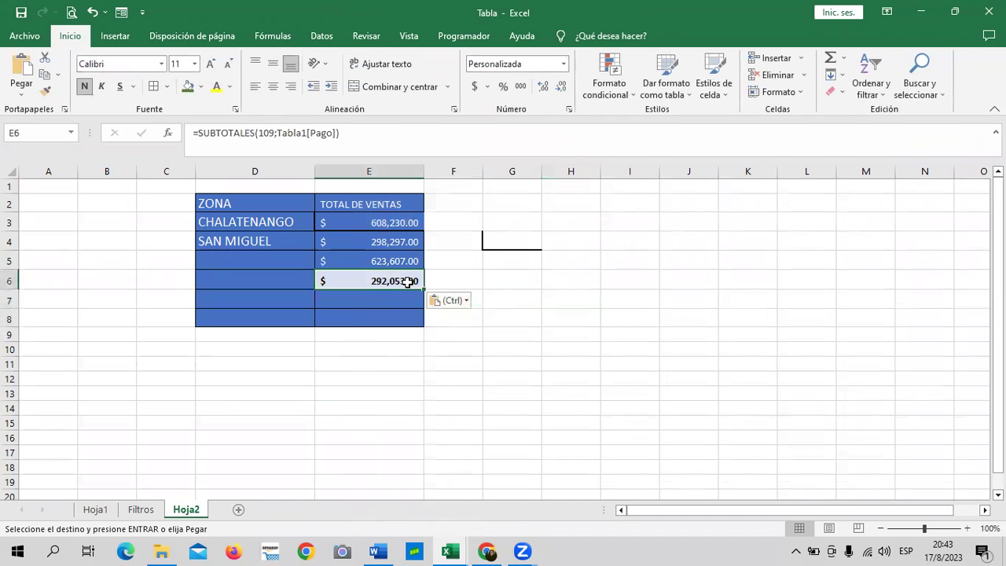
# Step: Back on Filtros, check Sonsonate in the Zona filter list
pyautogui.click(140, 510)
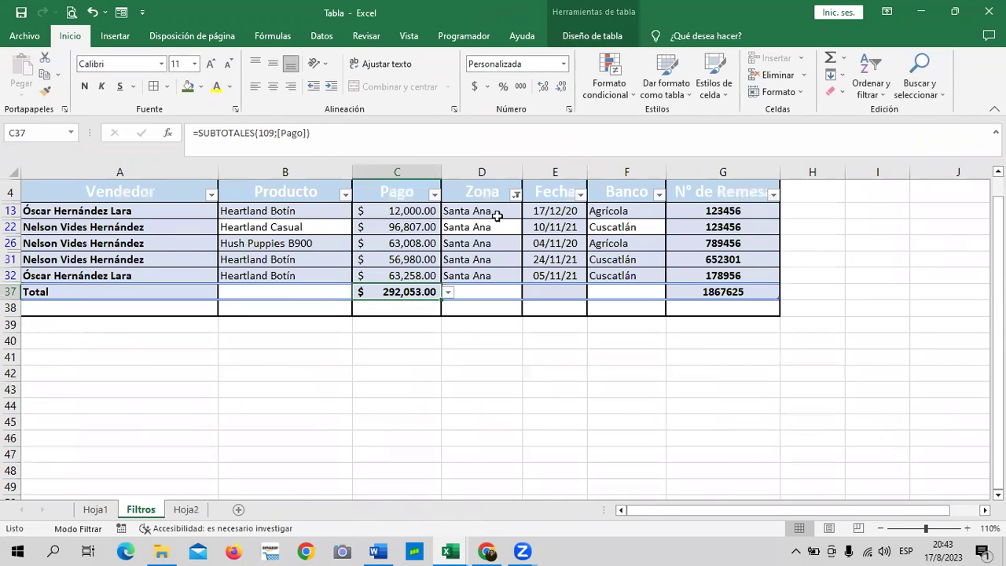
pyautogui.click(514, 194)
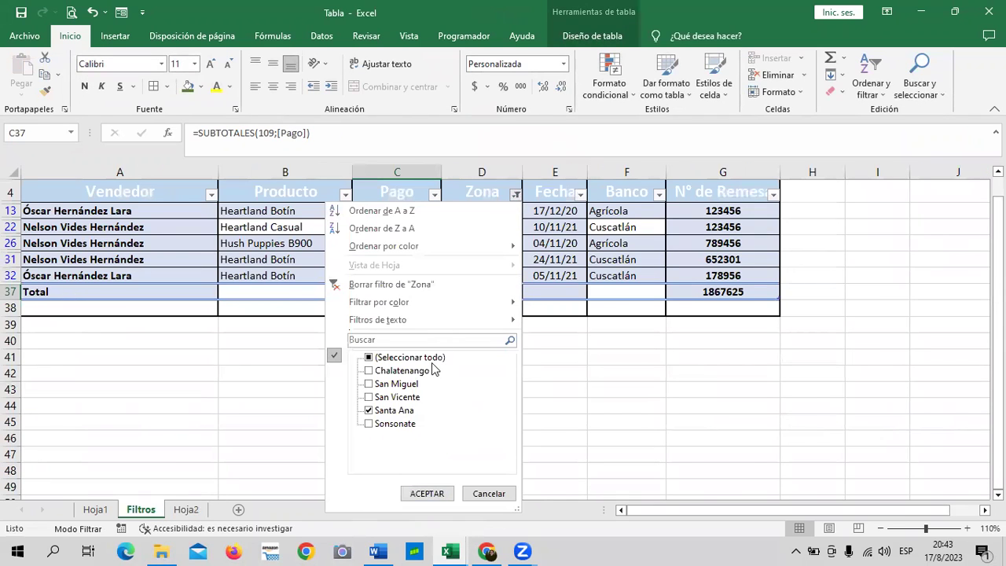
pyautogui.click(391, 425)
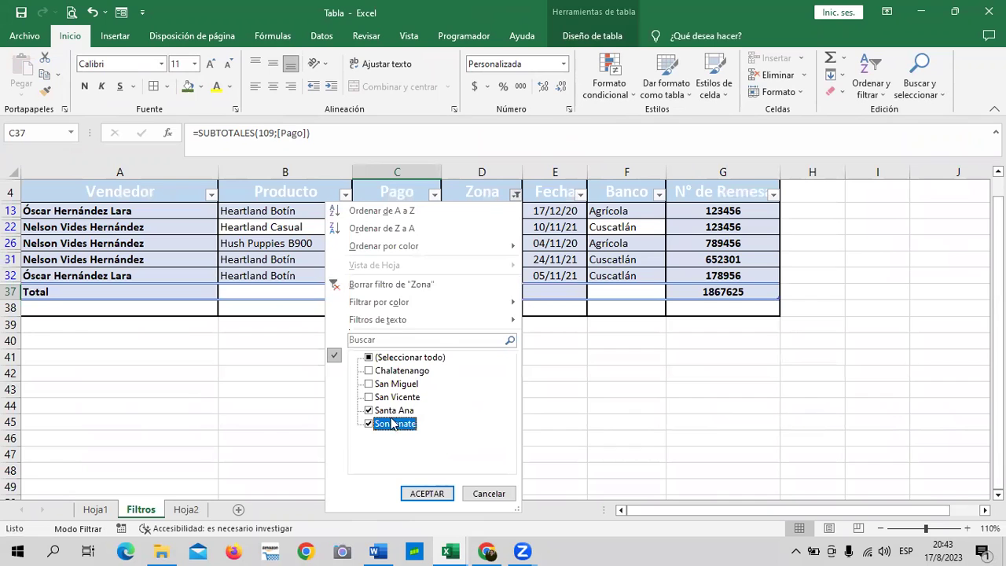
# Step: Filter Zona to Sonsonate only and copy its $146,308.00 Pago total
pyautogui.click(374, 412)
pyautogui.click(427, 493)
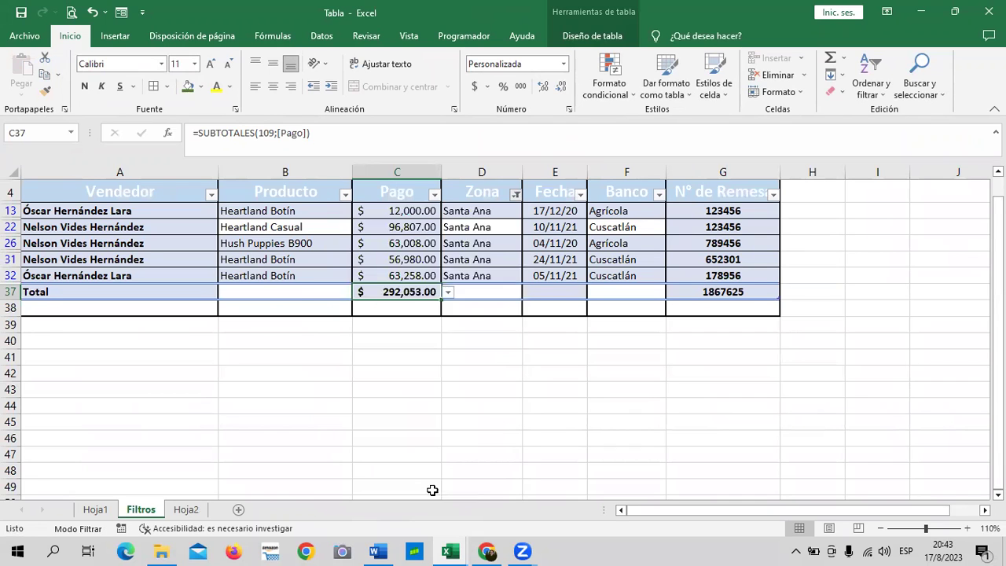
pyautogui.rightClick(419, 275)
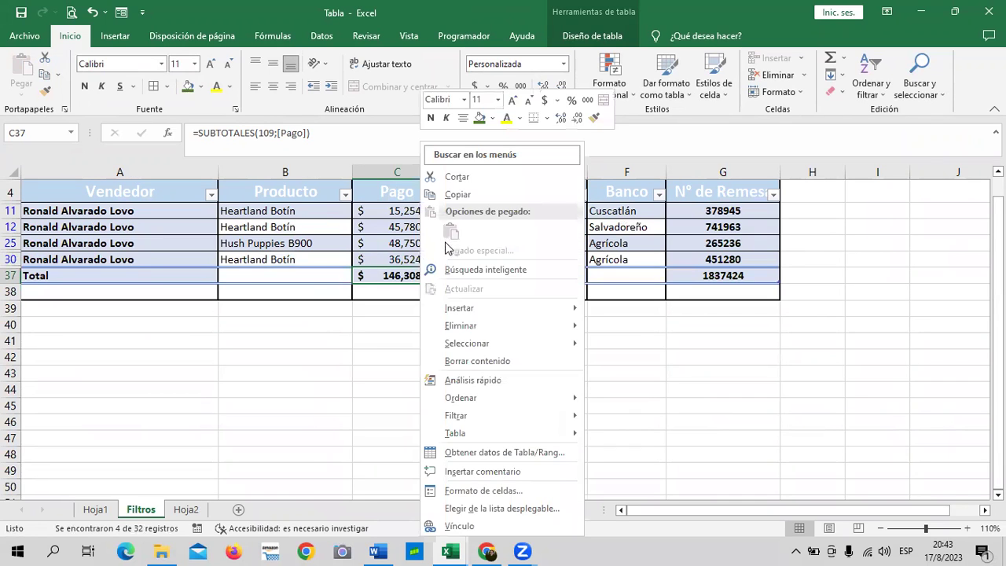
pyautogui.click(385, 275)
pyautogui.rightClick(381, 277)
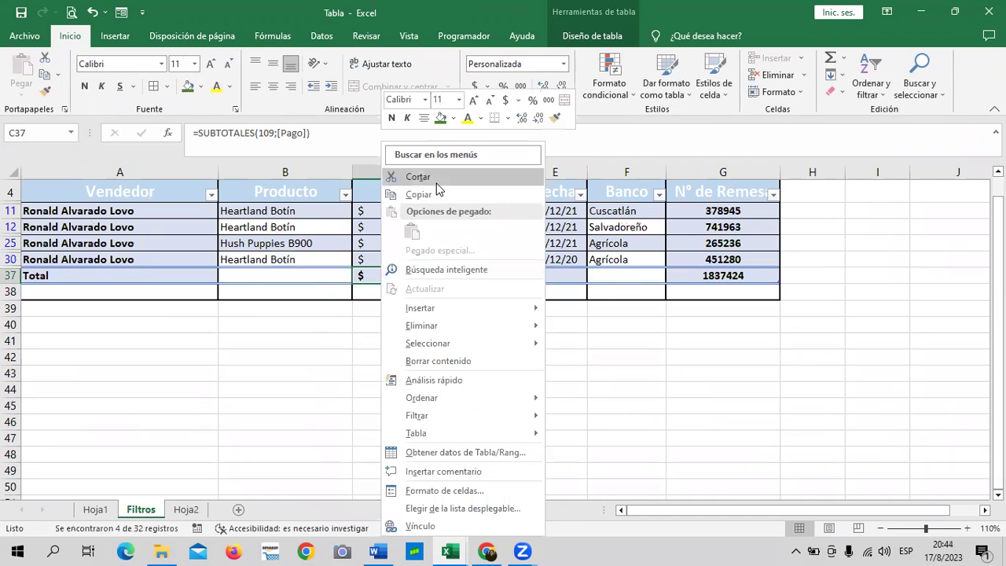
pyautogui.click(418, 194)
# Step: Paste the Sonsonate subtotal into E7 on Hoja2, then return to Filtros
pyautogui.click(186, 509)
pyautogui.write('$ 146,308.00')
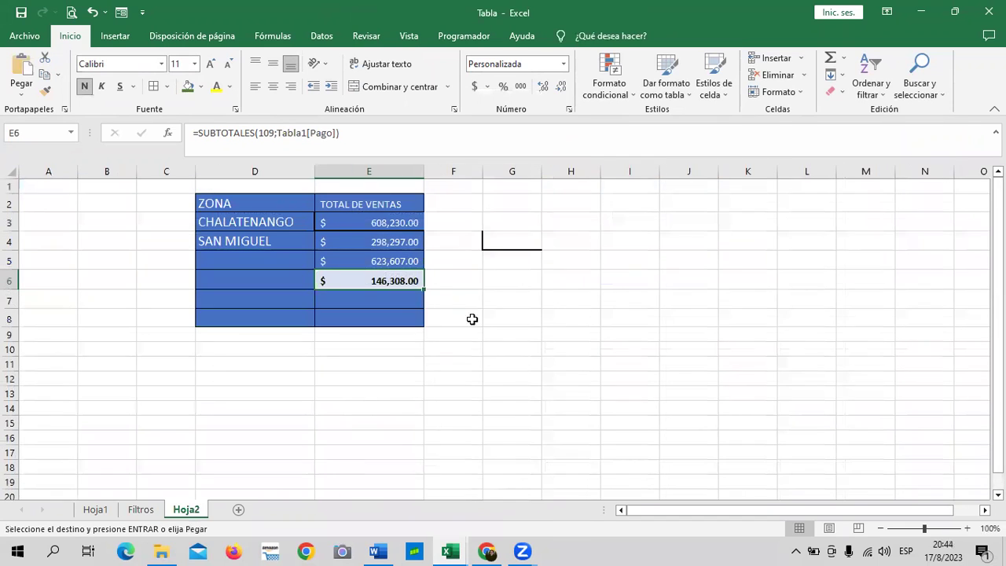
pyautogui.click(393, 299)
pyautogui.rightClick(395, 298)
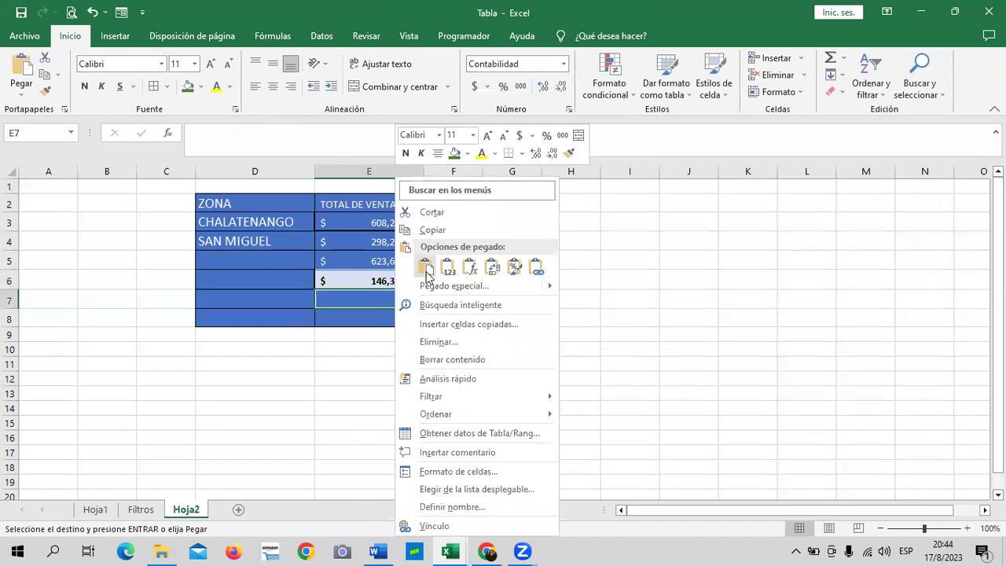
pyautogui.click(425, 271)
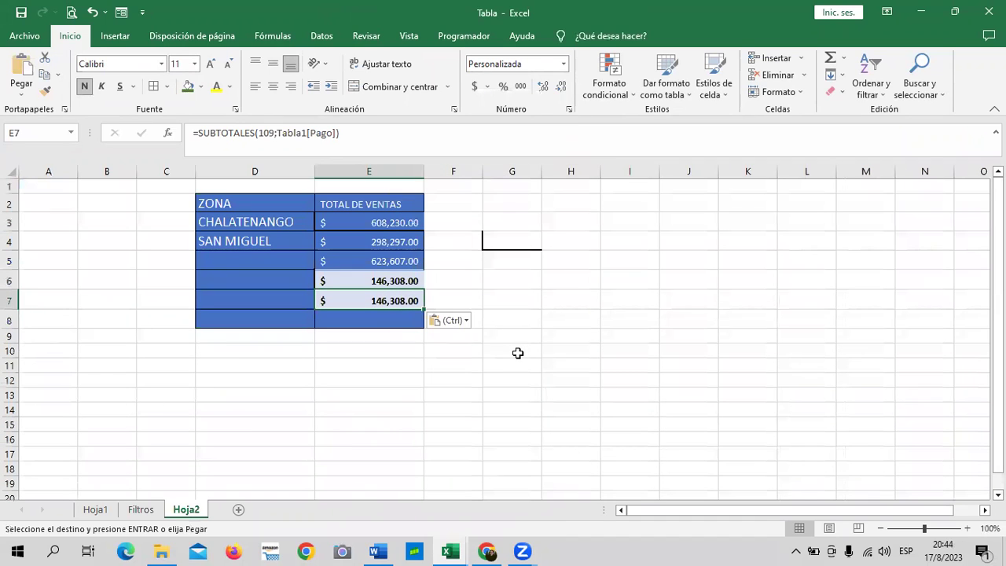
pyautogui.press('Escape')
pyautogui.click(591, 348)
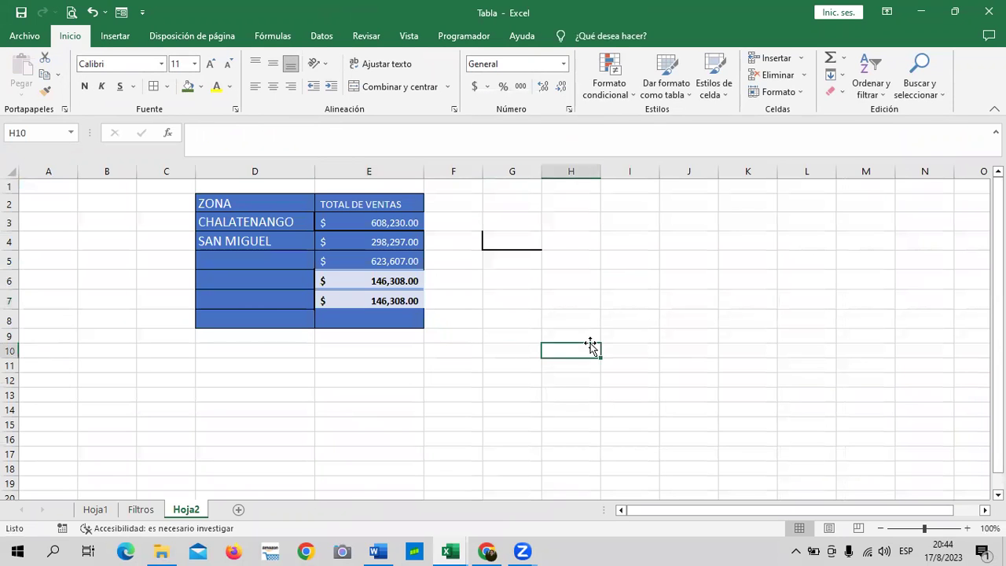
pyautogui.click(140, 510)
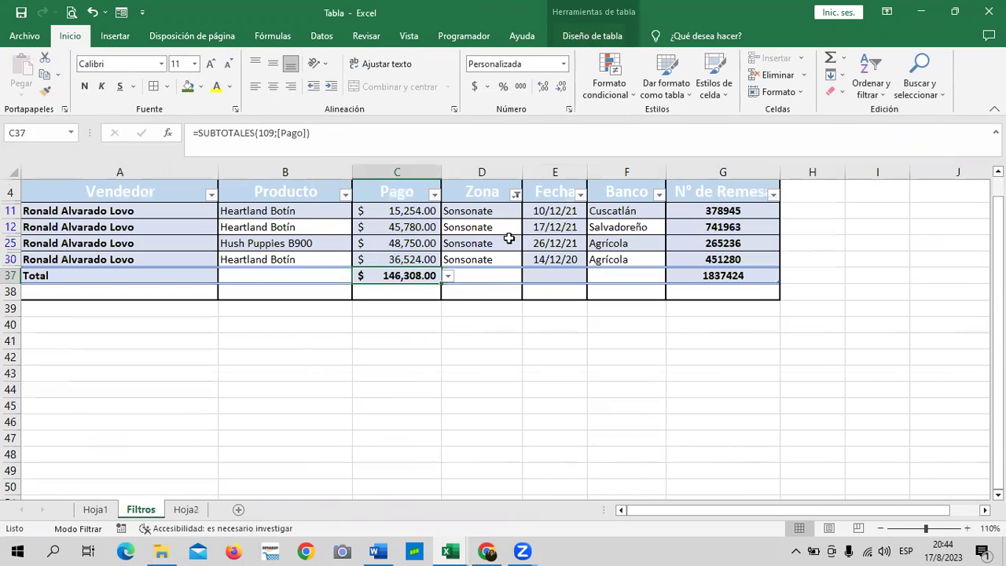
# Step: Clear the Zona filter so the table shows all zones again
pyautogui.scroll(1, 462, 293)
pyautogui.click(515, 251)
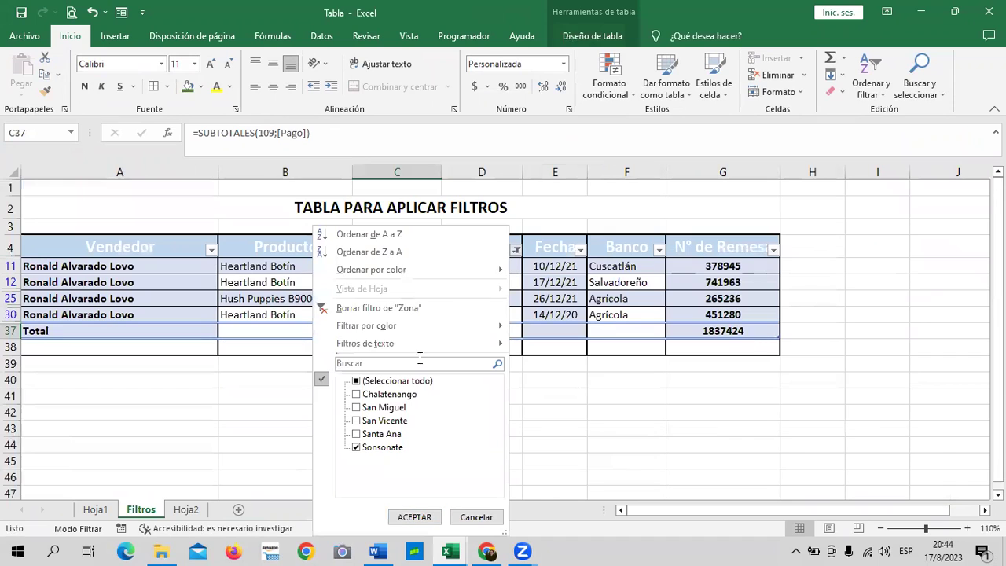
pyautogui.click(425, 518)
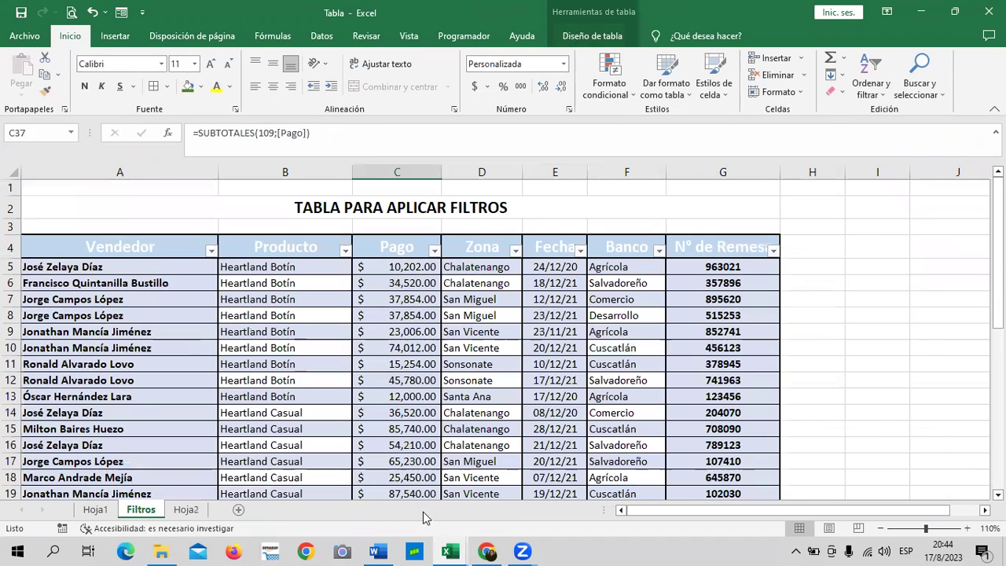
pyautogui.scroll(-6, 471, 417)
pyautogui.scroll(-4, 489, 405)
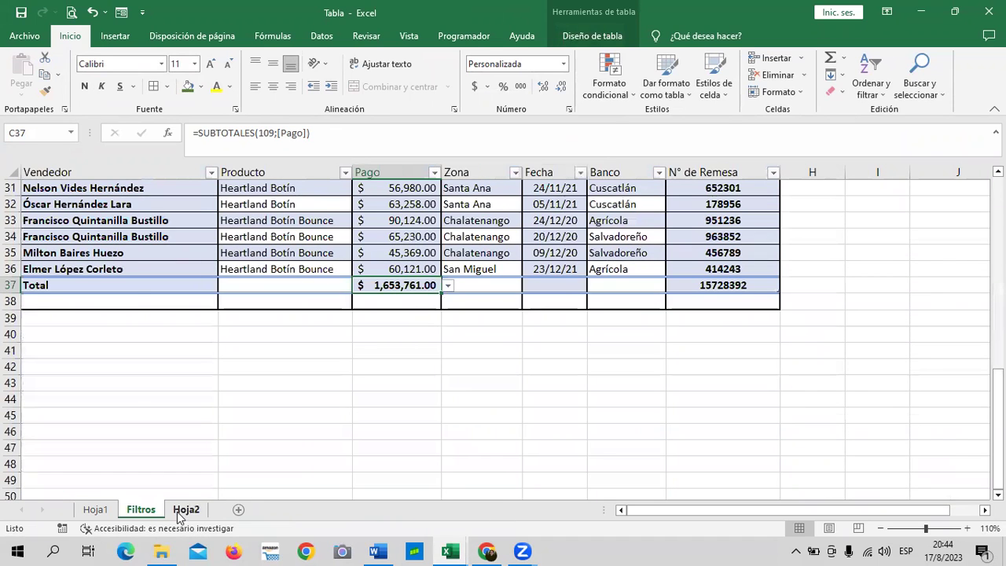
# Step: Inspect E6 and E7 on Hoja2, which now both show $1,653,761.00
pyautogui.click(187, 509)
pyautogui.click(394, 426)
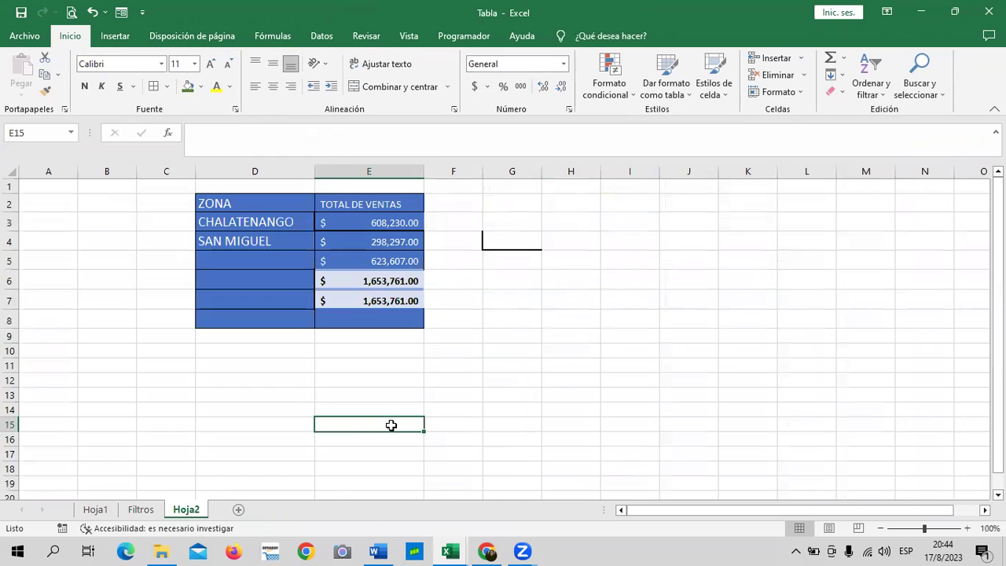
pyautogui.click(402, 281)
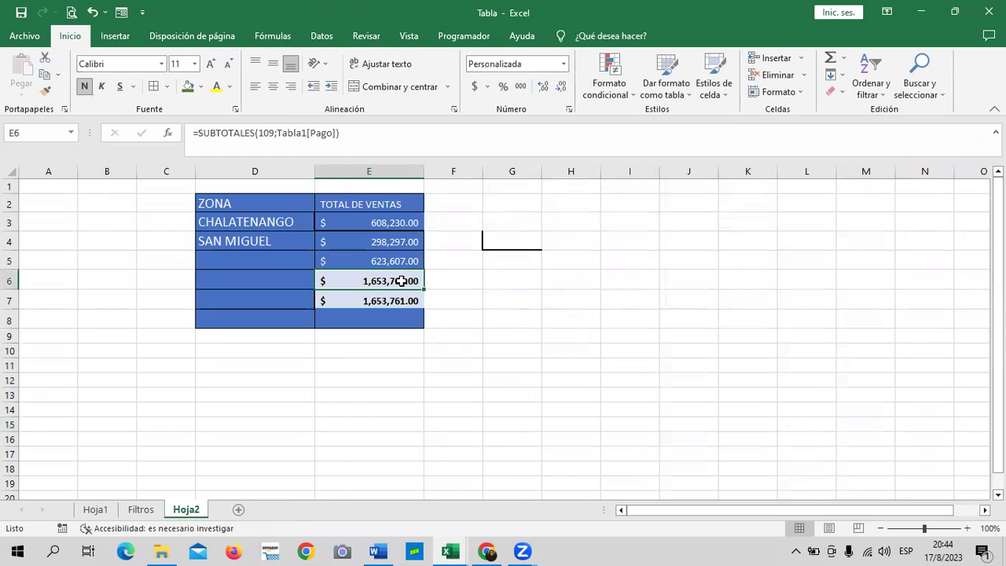
pyautogui.click(289, 278)
pyautogui.click(336, 297)
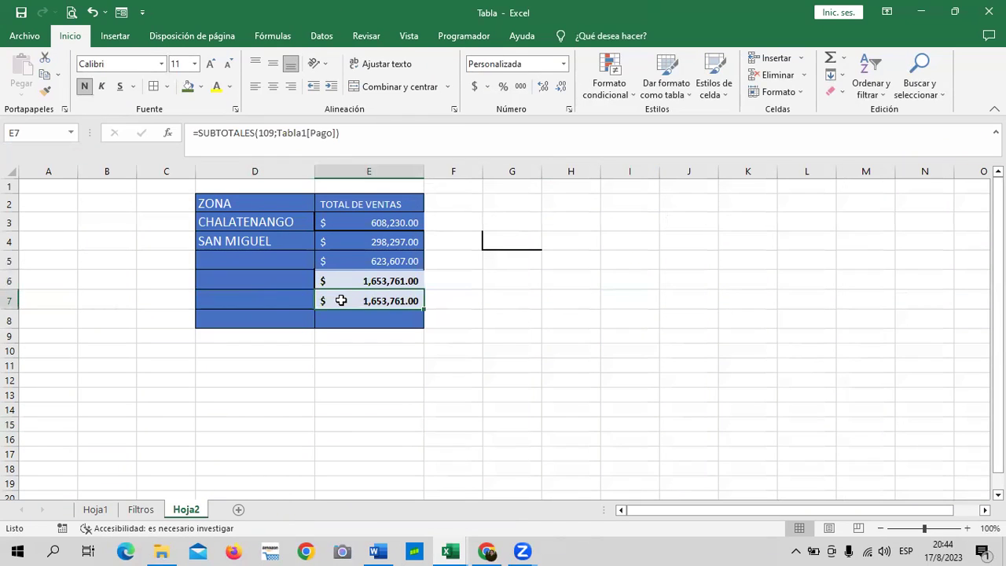
pyautogui.click(276, 299)
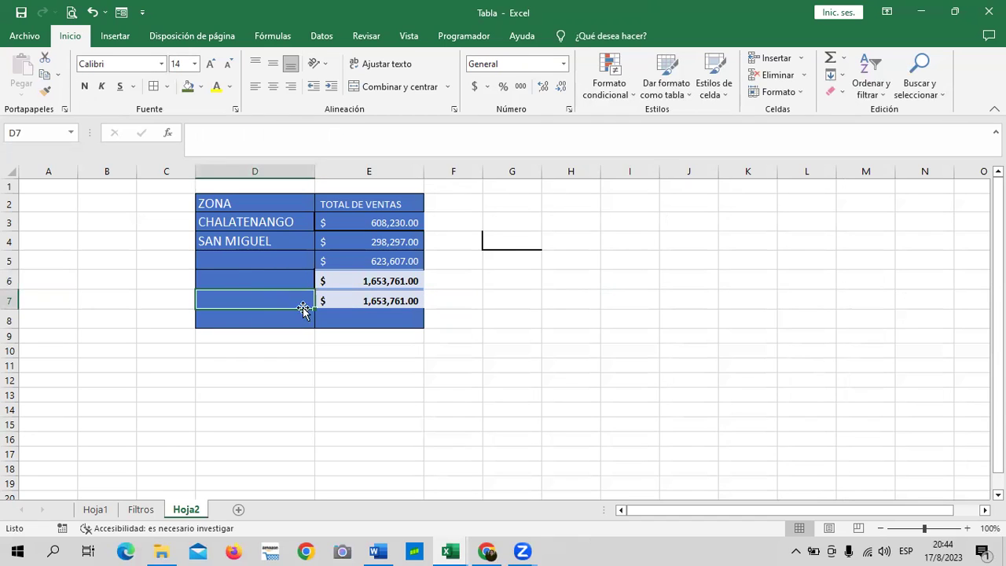
pyautogui.click(392, 280)
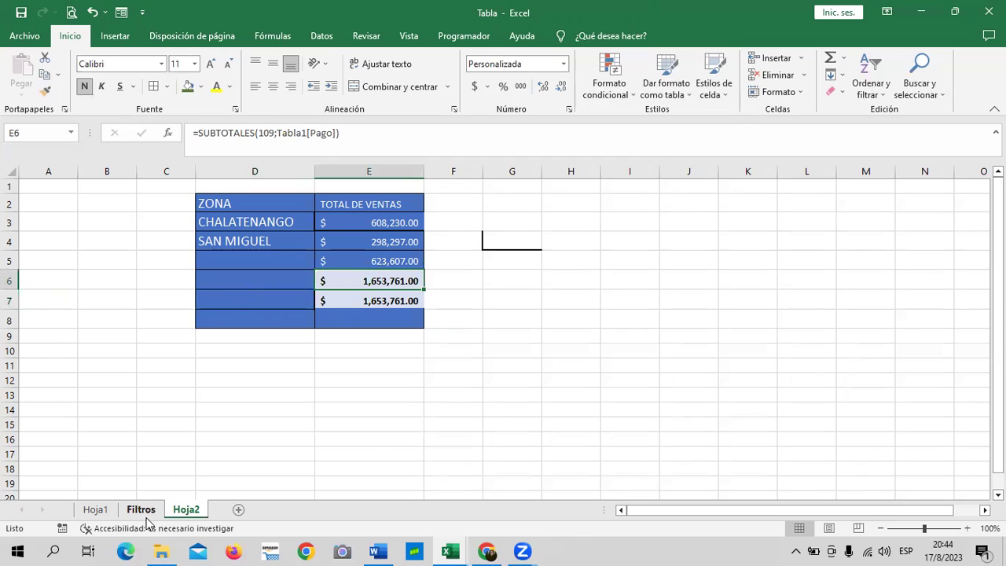
pyautogui.click(142, 511)
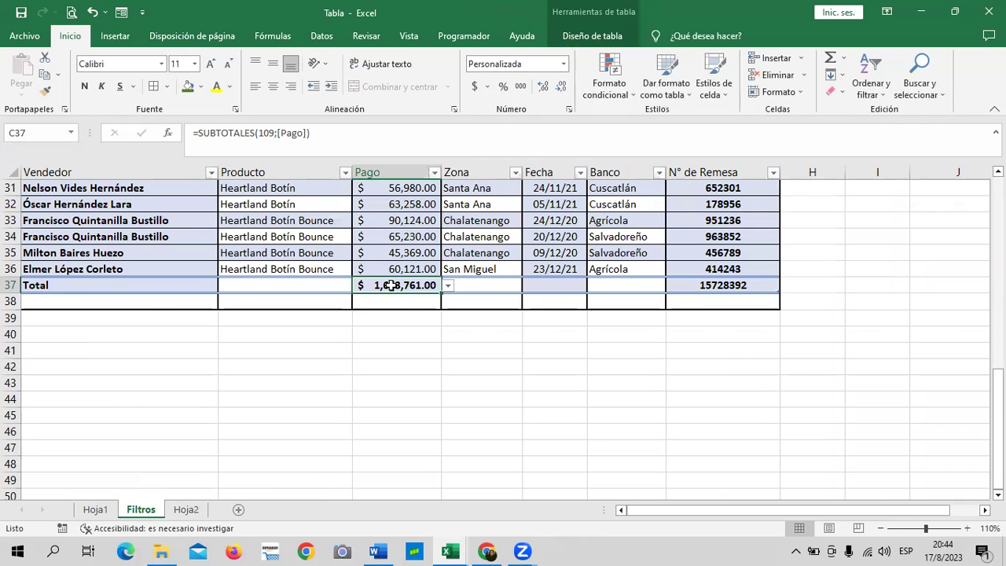
pyautogui.click(186, 509)
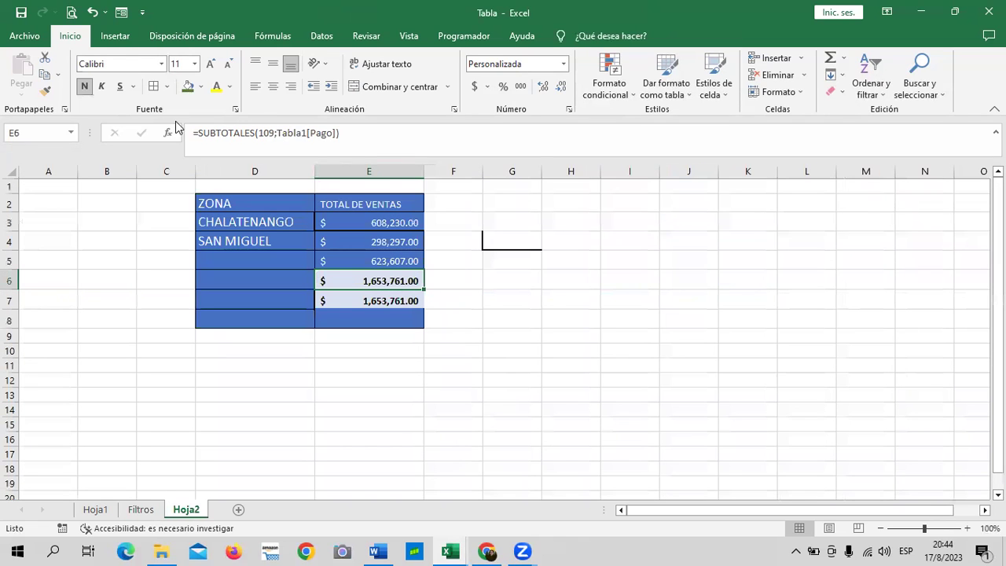
pyautogui.click(338, 229)
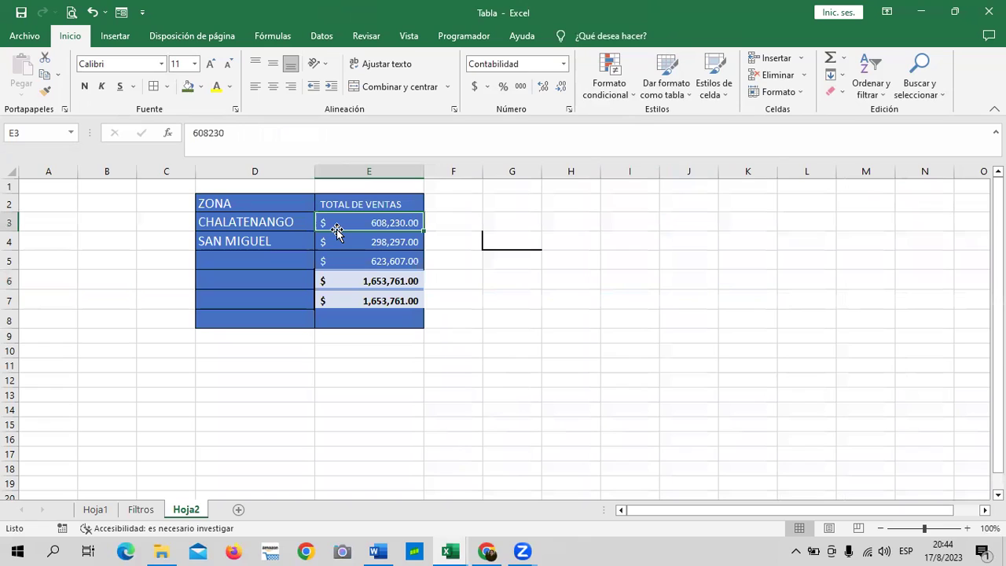
pyautogui.click(333, 242)
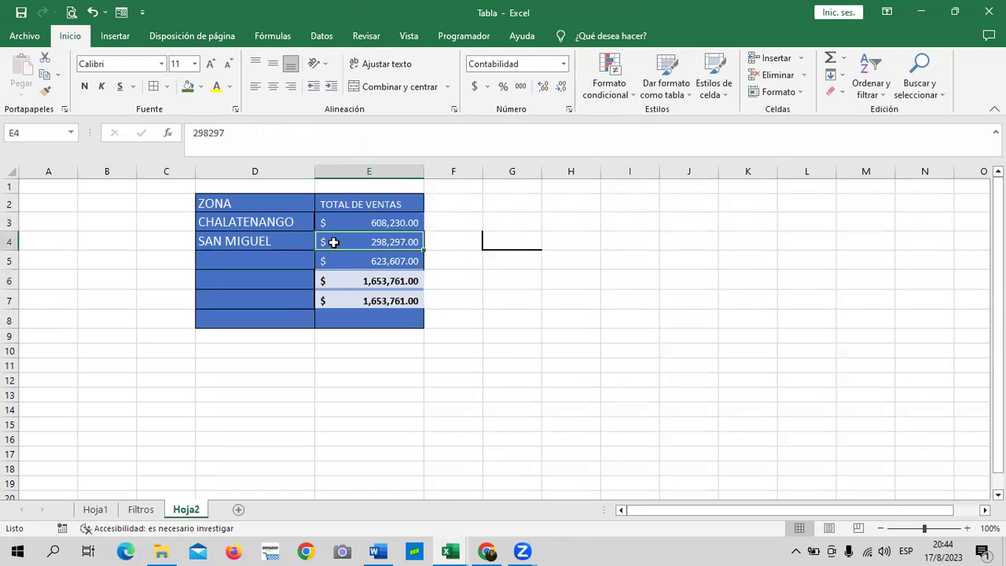
pyautogui.click(329, 260)
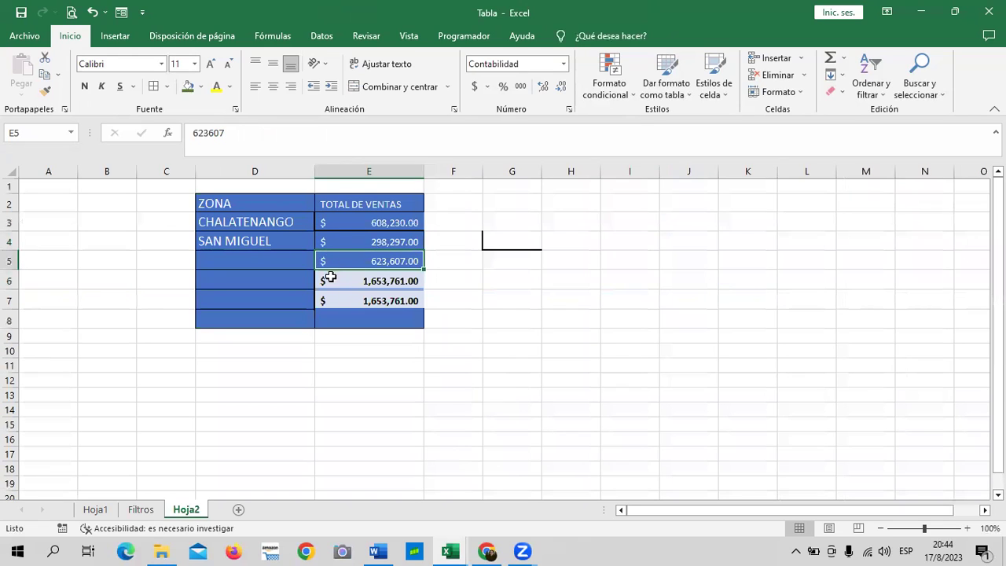
pyautogui.click(330, 279)
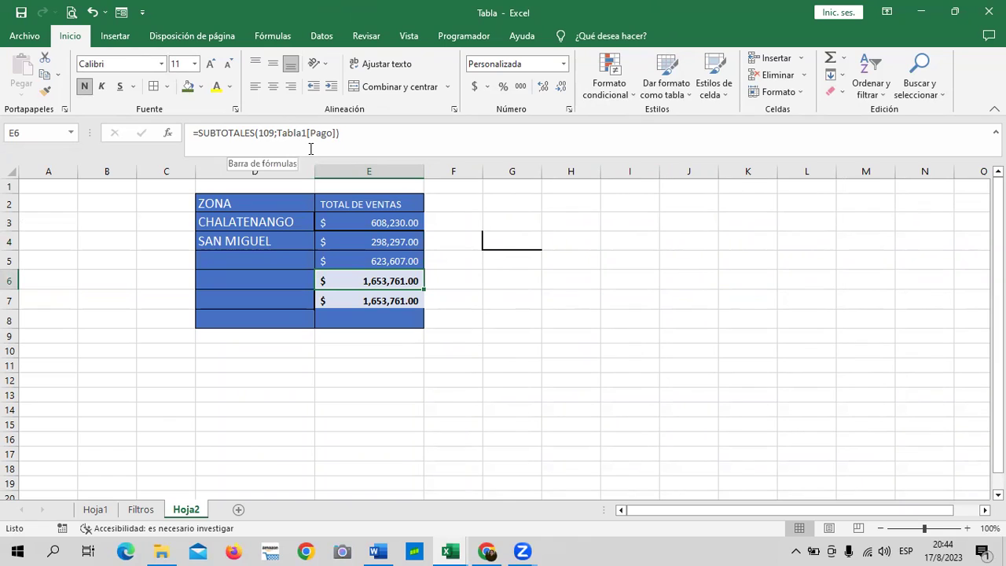
pyautogui.click(390, 303)
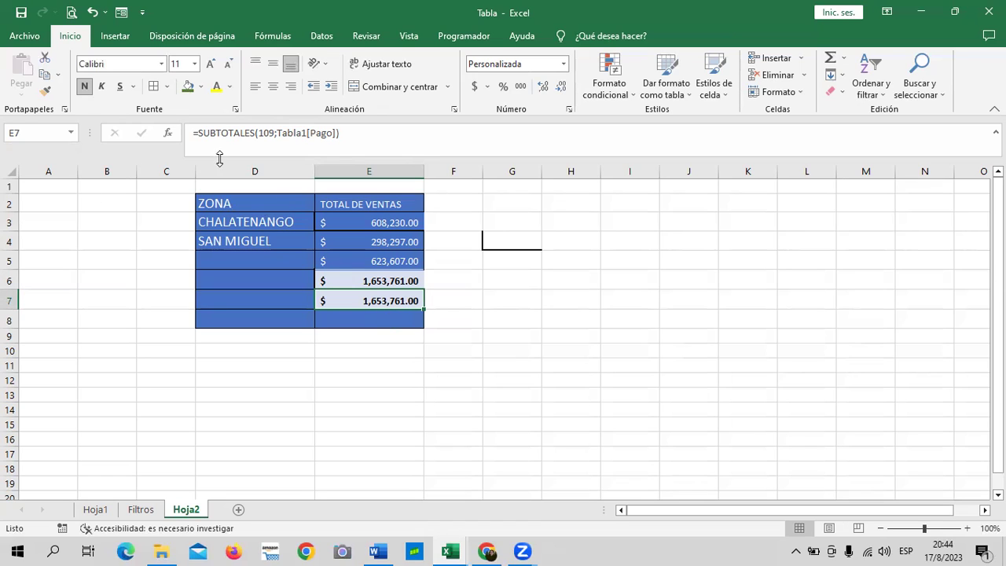
pyautogui.click(452, 279)
pyautogui.click(411, 284)
pyautogui.click(386, 299)
pyautogui.click(389, 289)
pyautogui.click(387, 298)
pyautogui.click(369, 282)
pyautogui.click(359, 300)
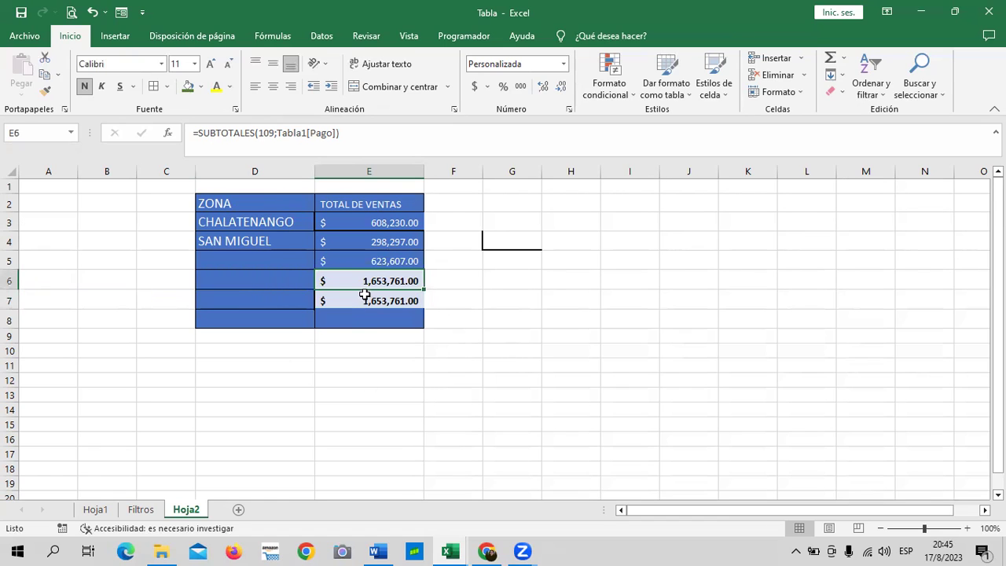
# Step: Scroll through the Filtros sales table down to its $1,653,761.00 Pago Total row
pyautogui.click(146, 511)
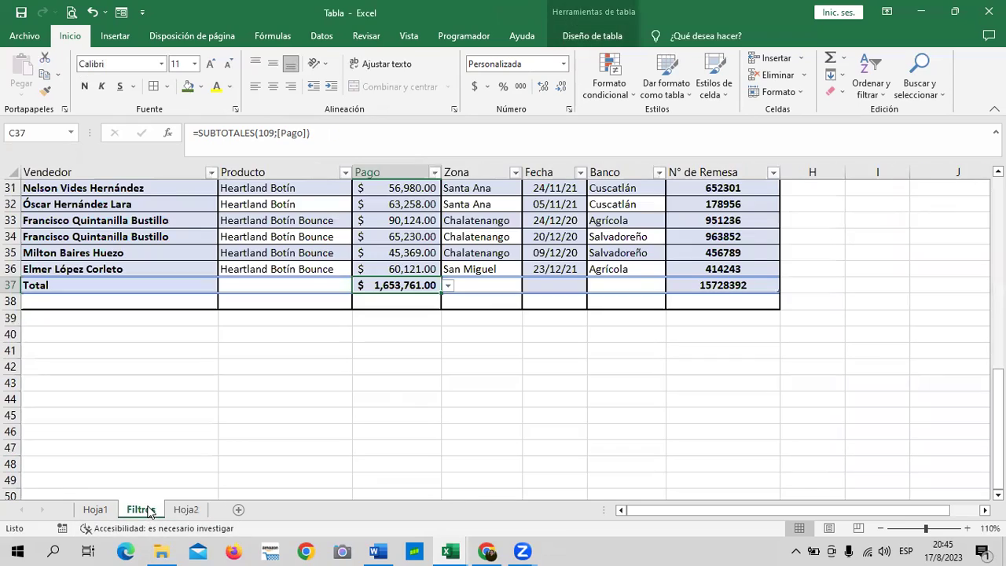
pyautogui.scroll(6, 401, 352)
pyautogui.scroll(4, 401, 353)
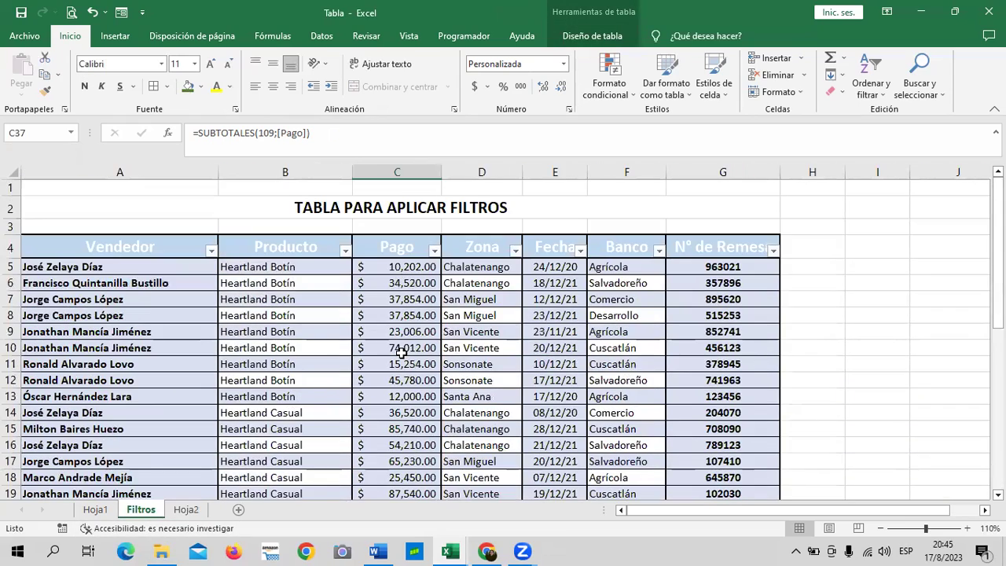
pyautogui.scroll(-6, 401, 353)
pyautogui.scroll(-1, 401, 353)
pyautogui.scroll(-2, 401, 353)
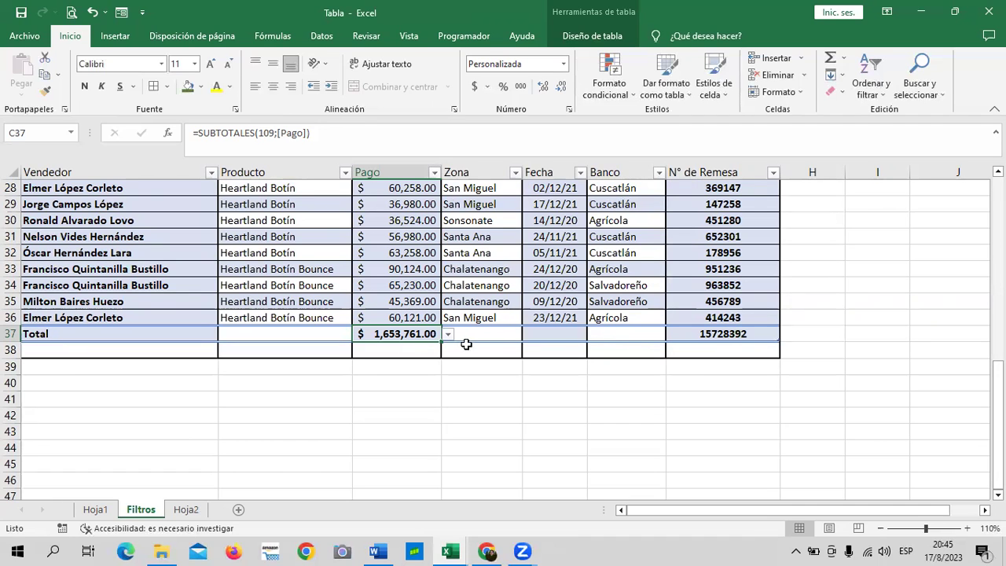
pyautogui.scroll(4, 461, 359)
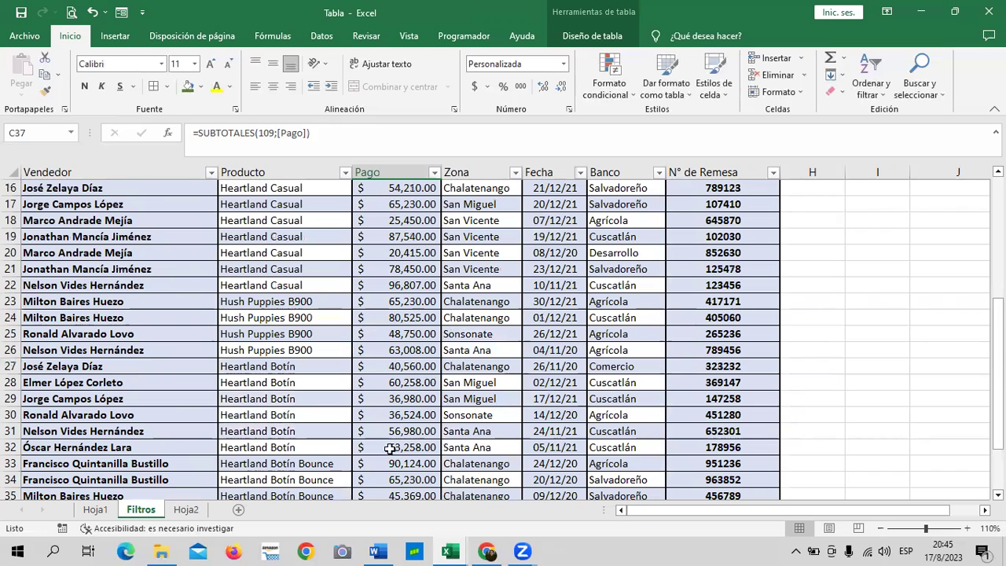
# Step: Copy the Producto 1–5 range B2:C6 from the 1.4 Portapapeles workbook
pyautogui.moveTo(449, 550)
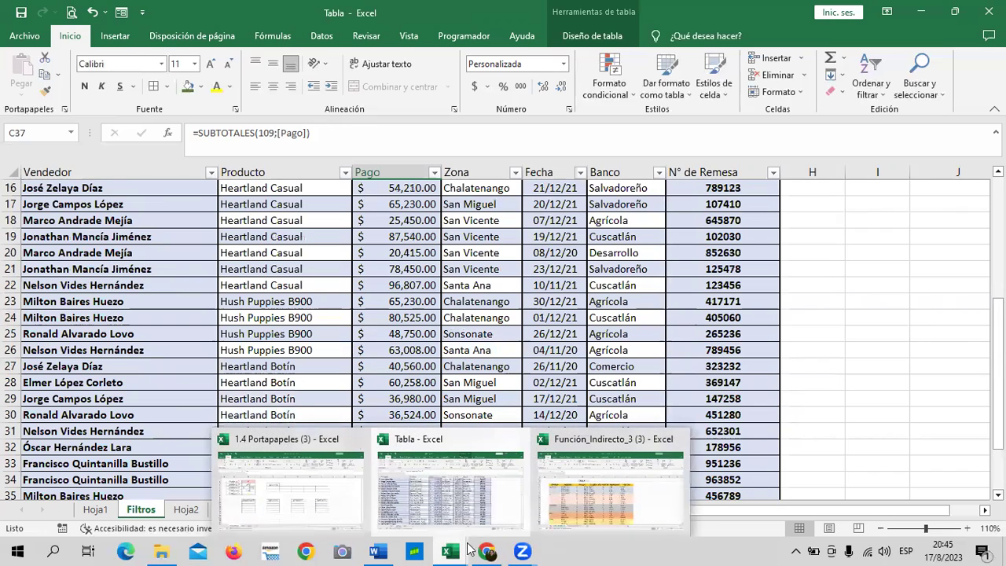
pyautogui.click(306, 488)
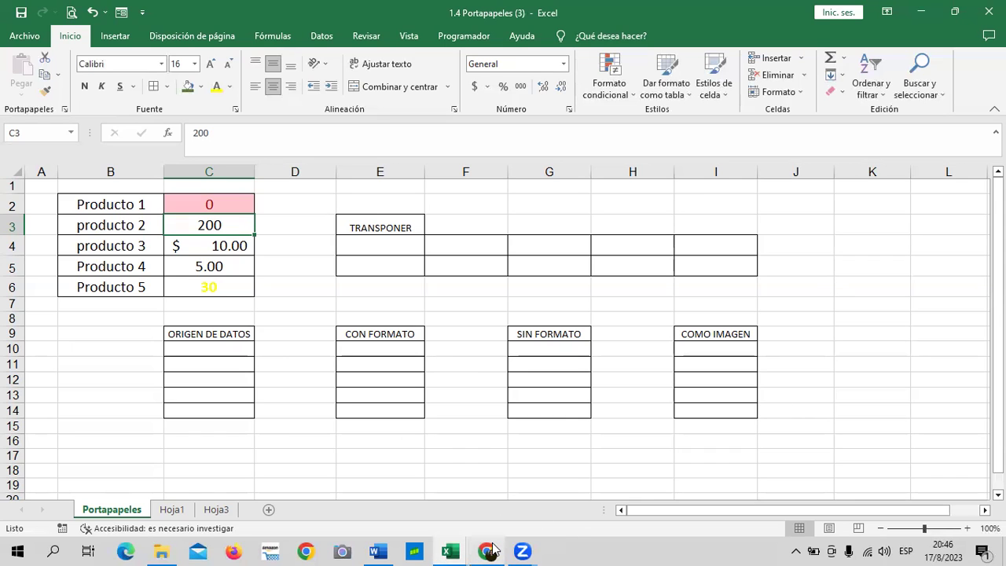
pyautogui.moveTo(493, 550)
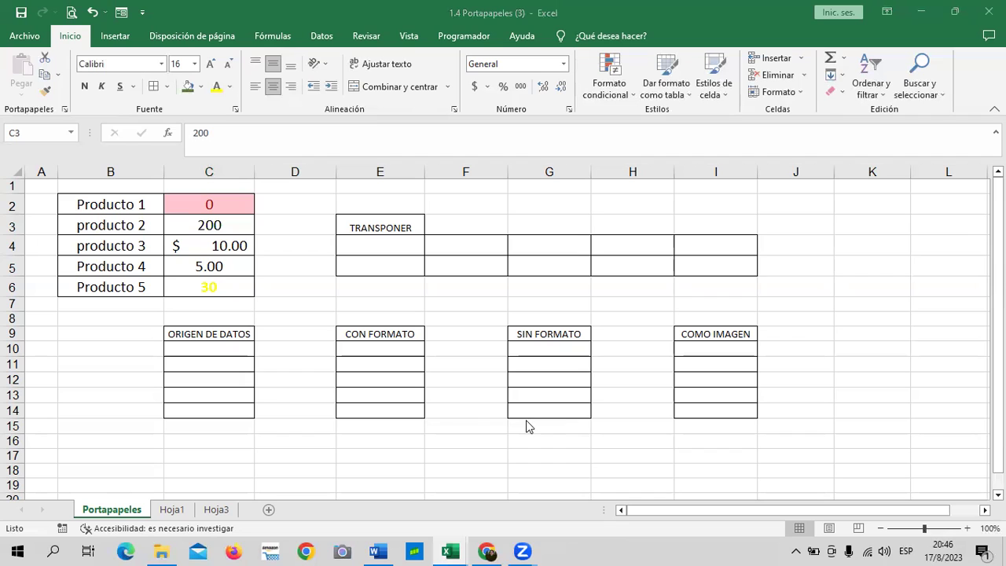
pyautogui.click(128, 203)
pyautogui.moveTo(128, 203); pyautogui.dragTo(197, 289)
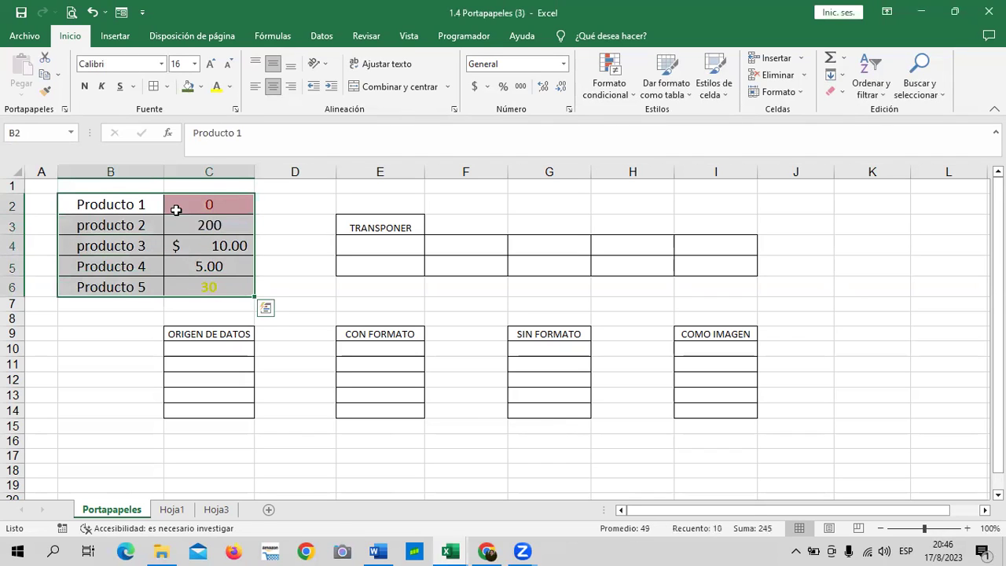
pyautogui.rightClick(176, 210)
pyautogui.click(229, 236)
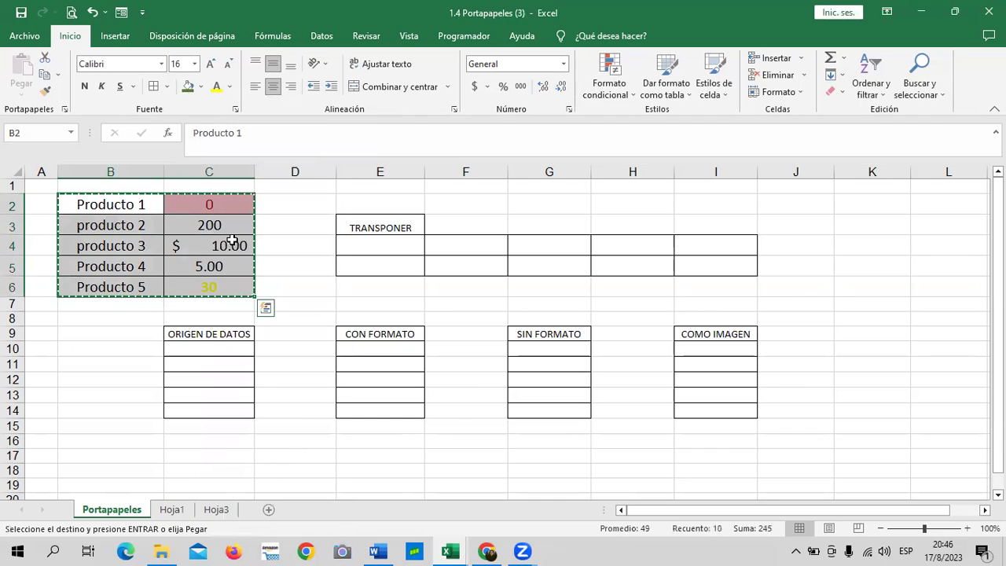
# Step: Switch to Word's Documento1 and scroll down the page
pyautogui.click(378, 551)
pyautogui.scroll(-3, 386, 442)
pyautogui.scroll(-3, 355, 317)
# Step: Paste the Producto range as an Imagen at the top of page 2 and enlarge it slightly
pyautogui.click(350, 264)
pyautogui.rightClick(330, 238)
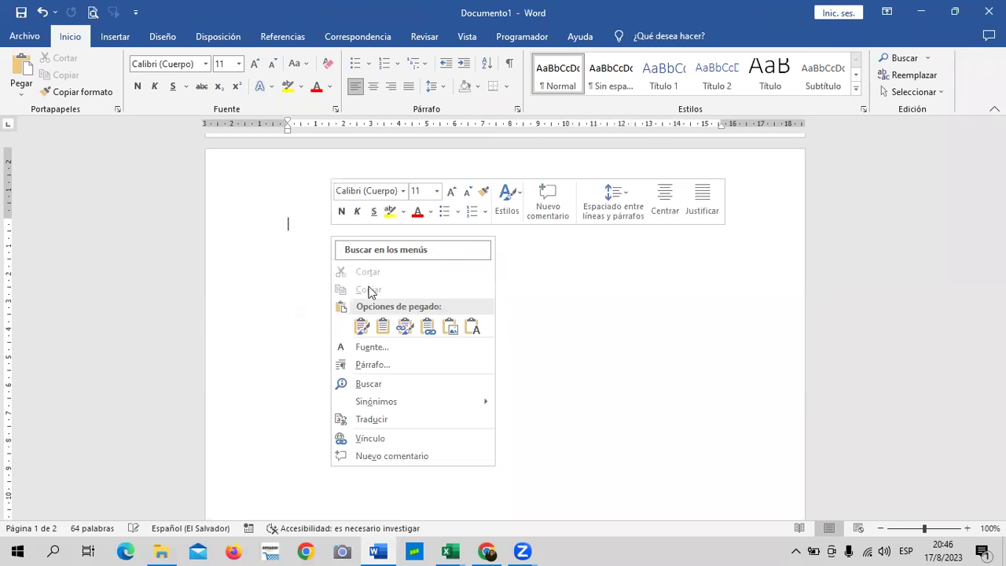
pyautogui.click(364, 328)
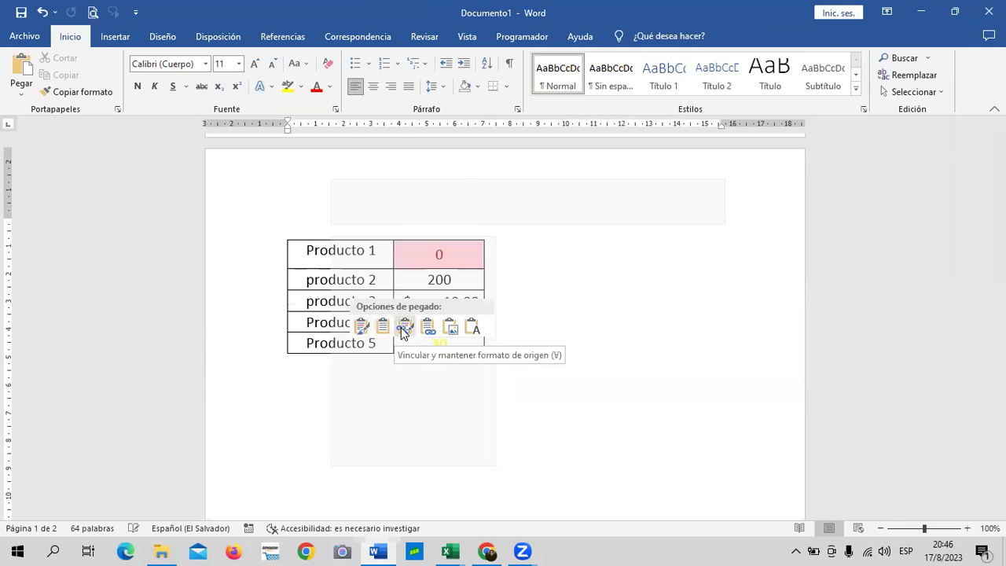
pyautogui.click(451, 329)
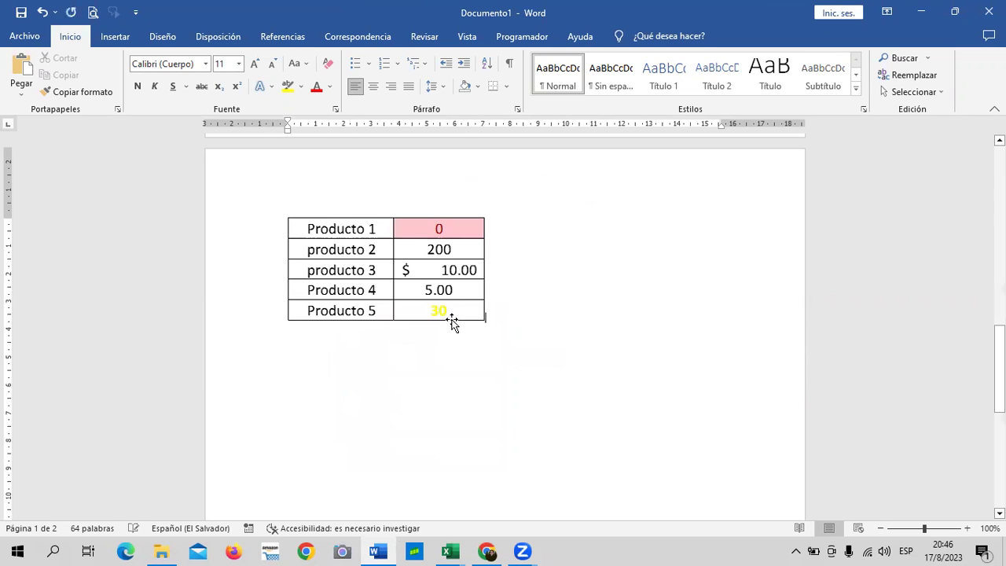
pyautogui.click(434, 277)
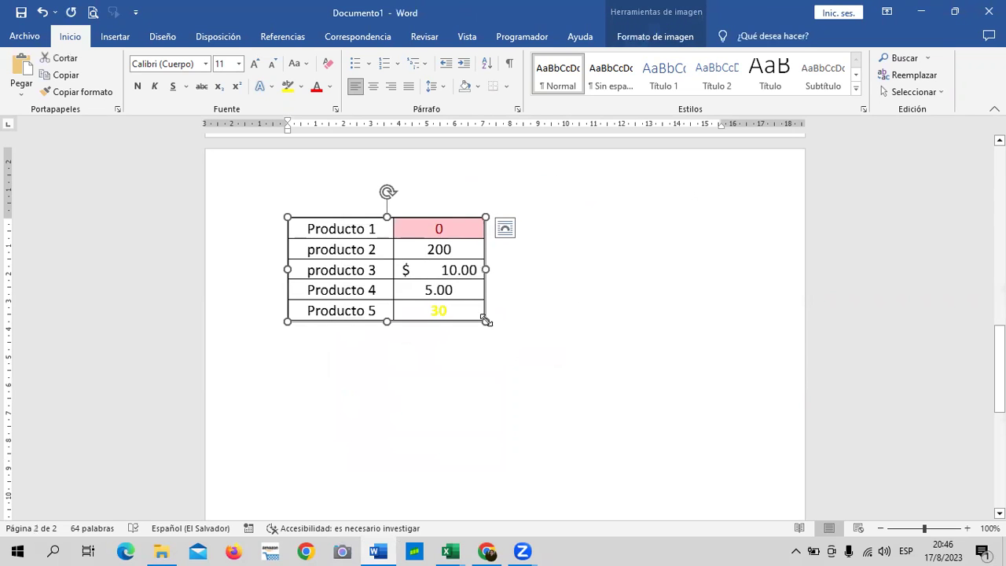
pyautogui.moveTo(485, 321); pyautogui.dragTo(514, 337)
pyautogui.click(464, 409)
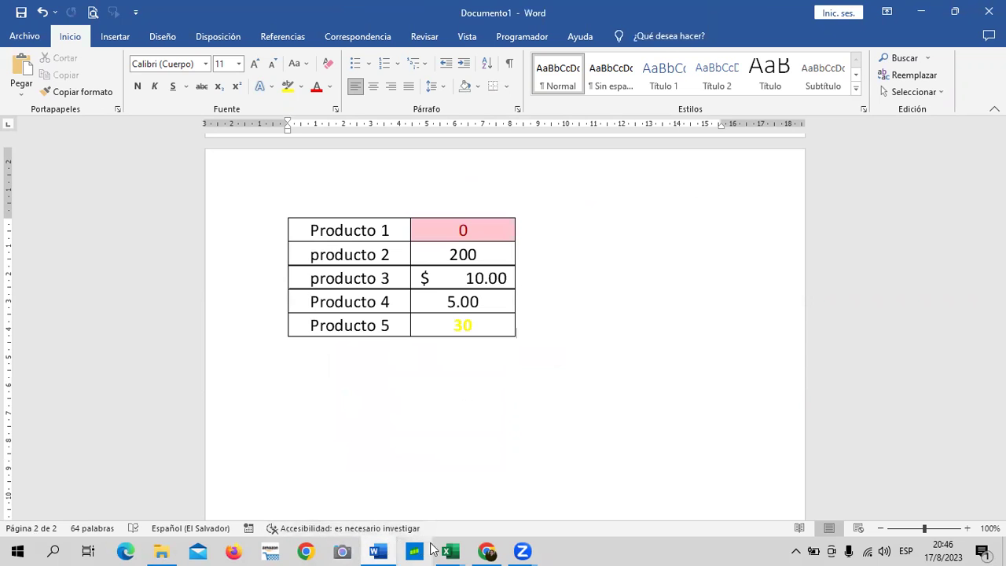
# Step: Change Producto 1's value in C2 to 200, then go back to Word
pyautogui.moveTo(448, 550)
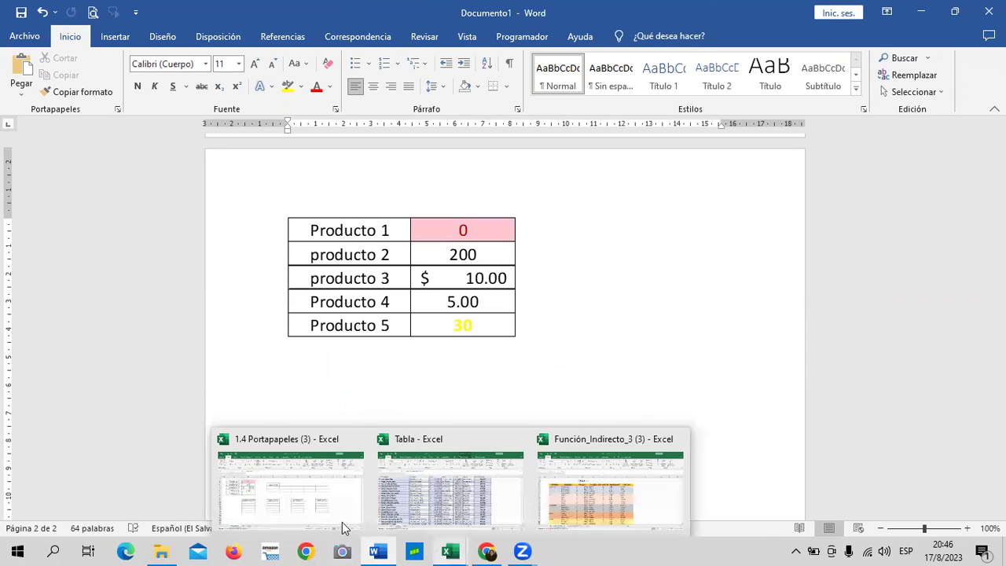
pyautogui.click(301, 494)
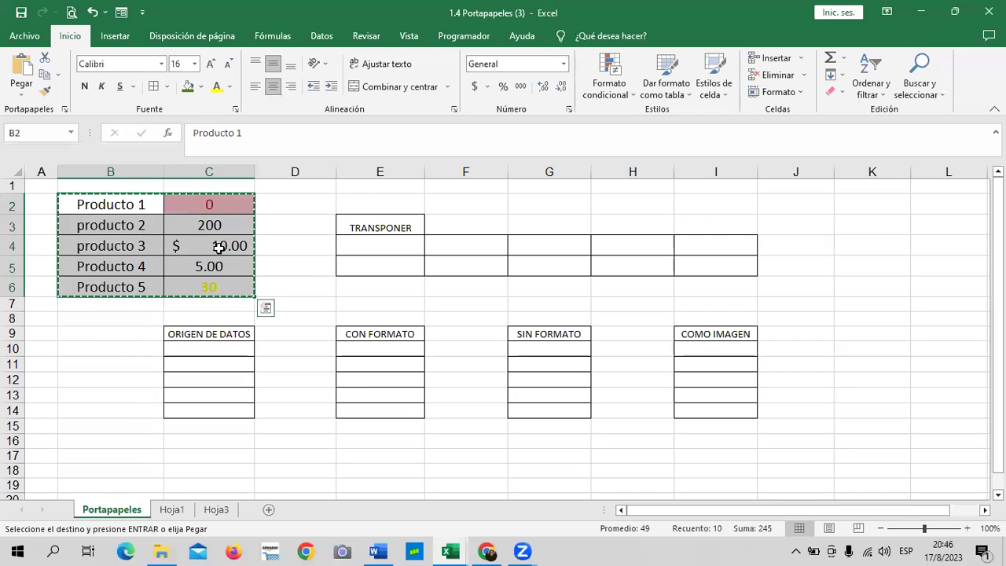
pyautogui.press('Escape')
pyautogui.click(224, 204)
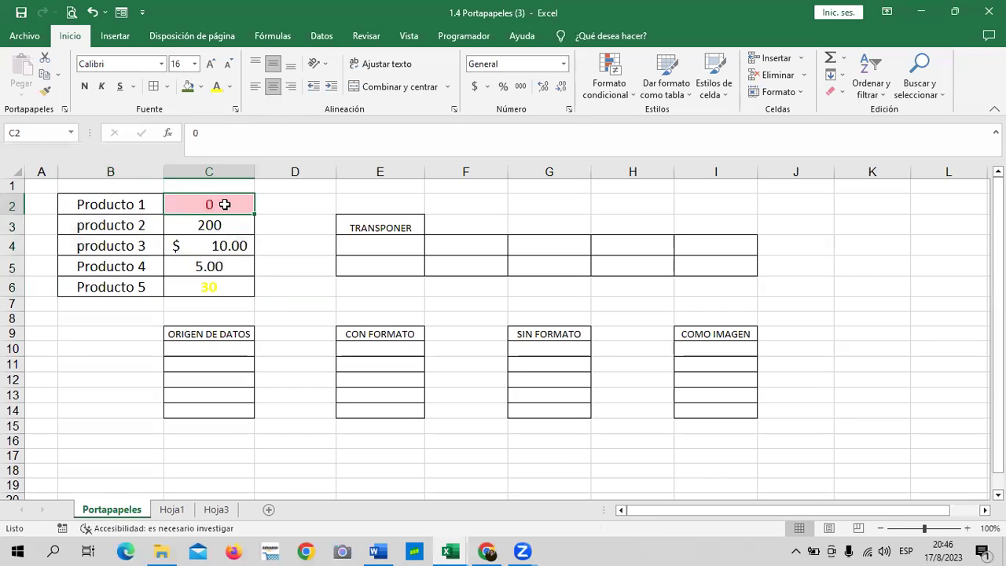
pyautogui.write('200')
pyautogui.press('Return')
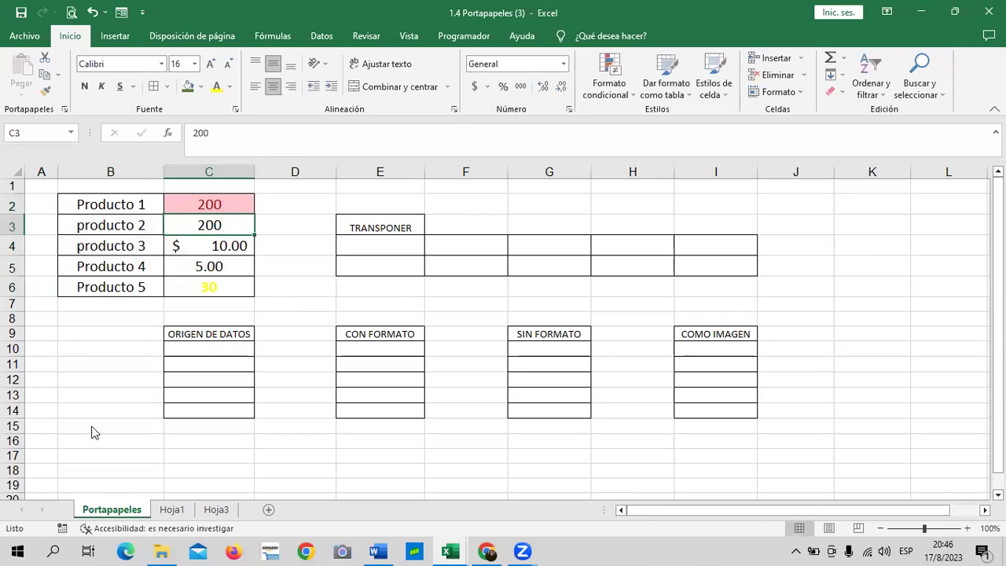
pyautogui.click(378, 551)
# Step: Browse the table picture's context menu and layout choices, then cancel the hyperlink dialog
pyautogui.click(447, 255)
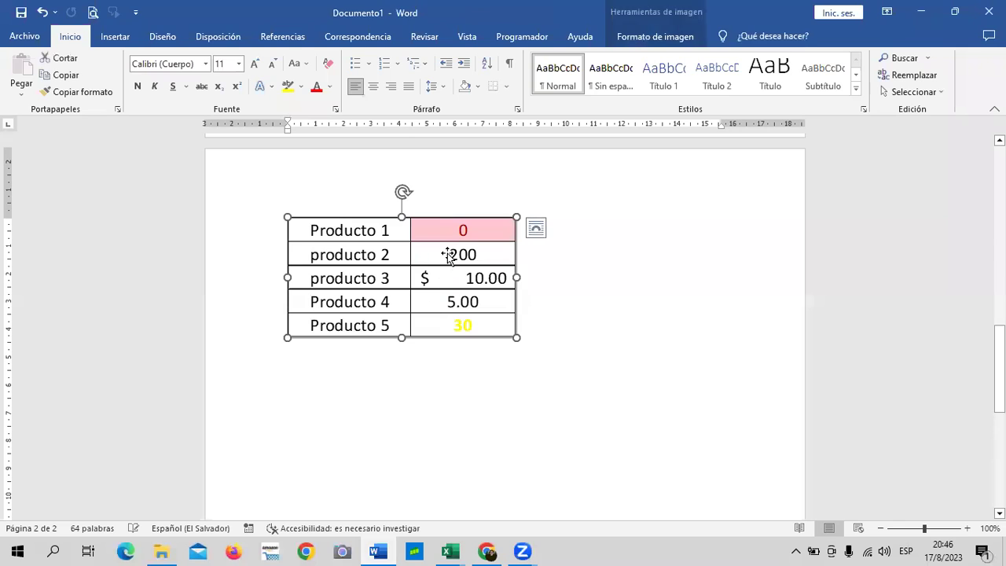
pyautogui.rightClick(448, 255)
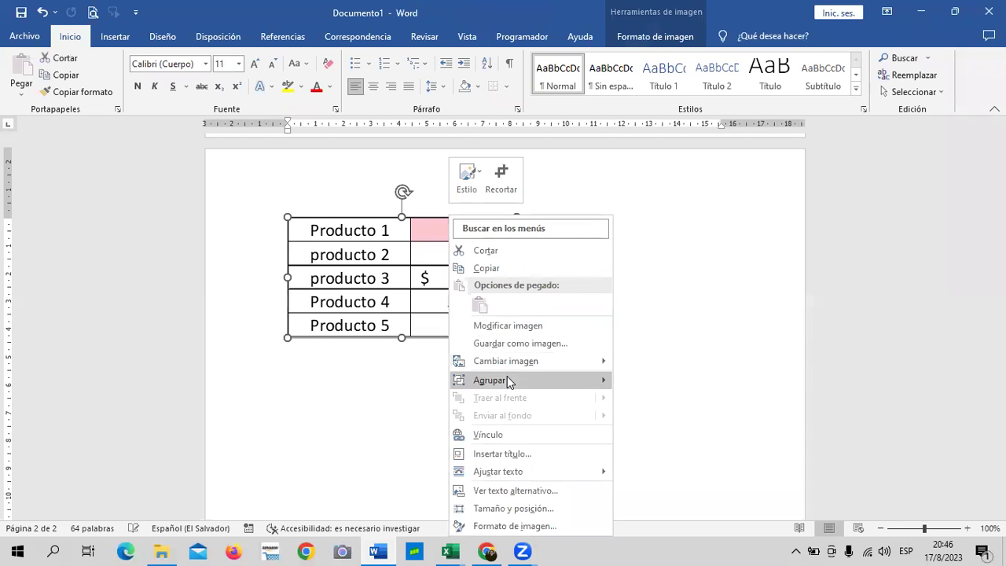
pyautogui.click(434, 280)
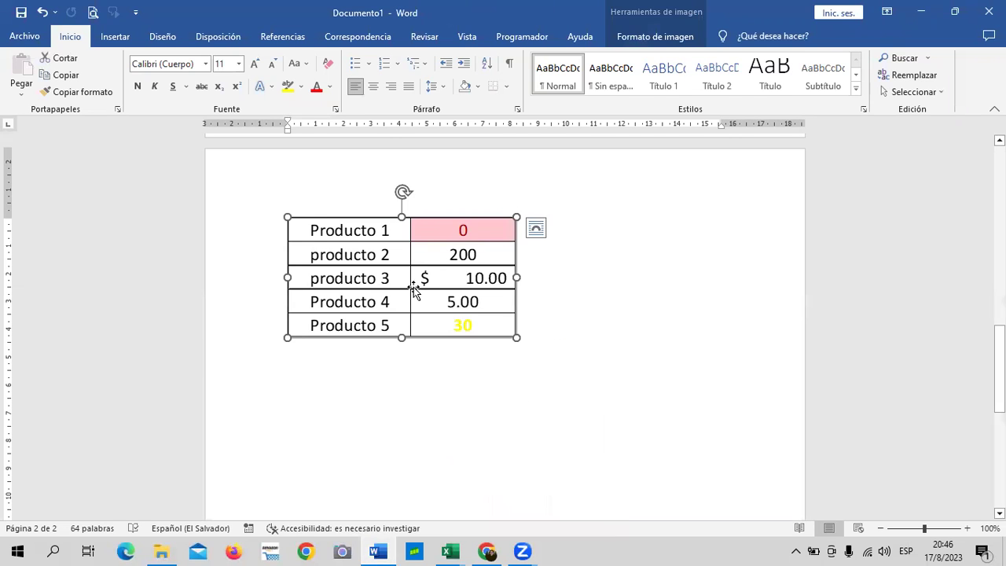
pyautogui.rightClick(440, 265)
pyautogui.click(418, 253)
pyautogui.click(532, 228)
pyautogui.rightClick(386, 275)
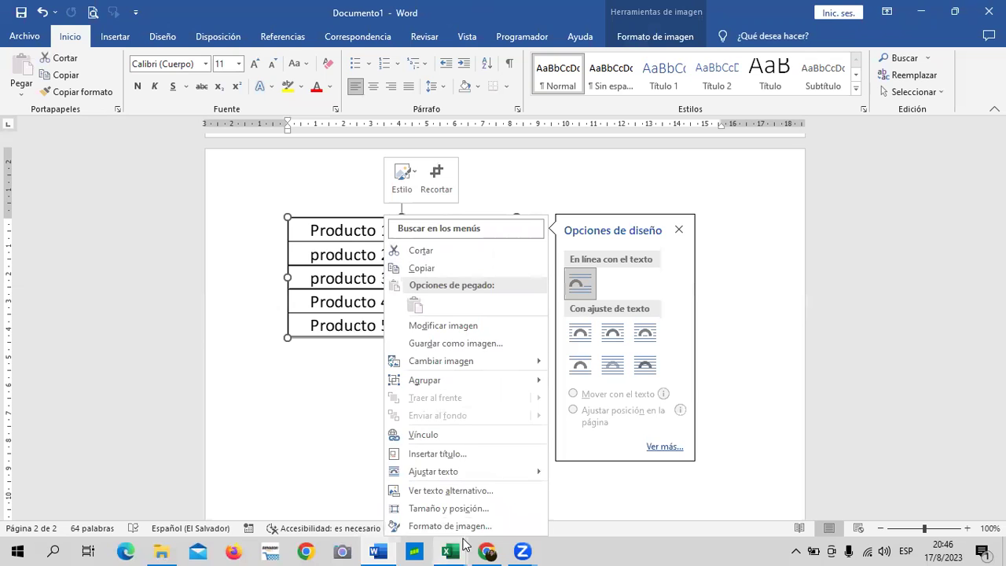
pyautogui.click(436, 433)
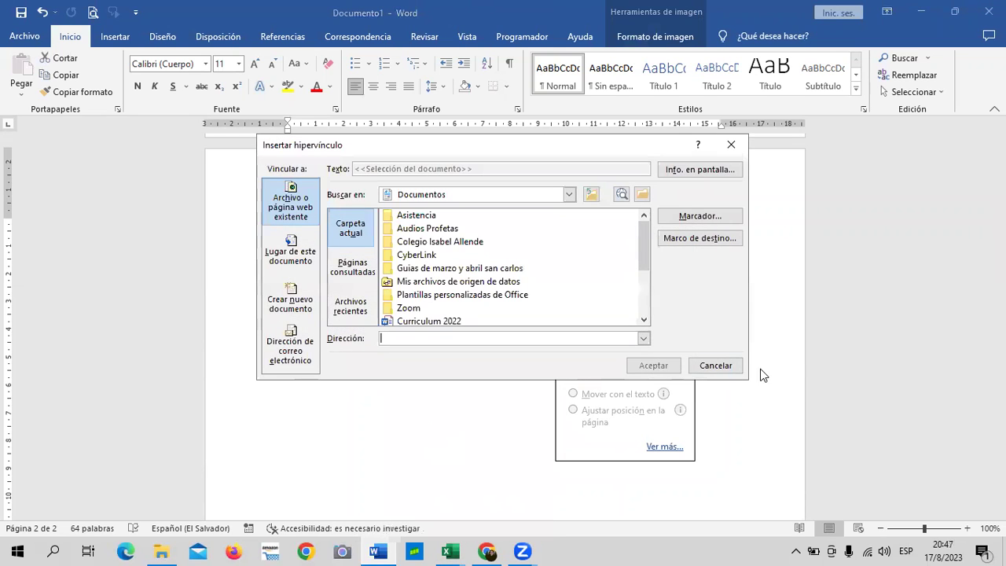
pyautogui.click(715, 365)
# Step: Reopen the picture's context menu to review its Vínculo and Opciones de diseño entries
pyautogui.rightClick(462, 226)
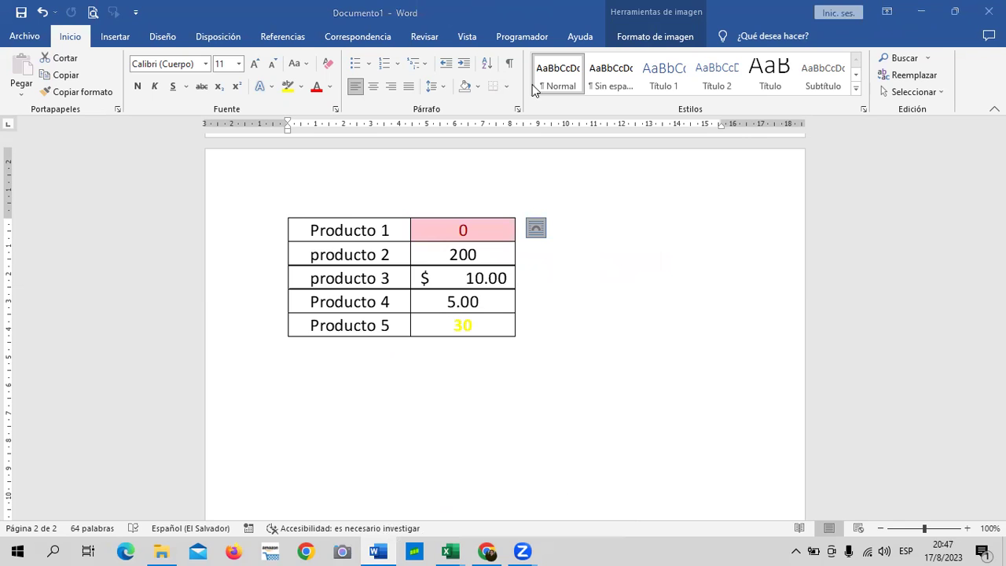
pyautogui.click(413, 238)
pyautogui.rightClick(414, 239)
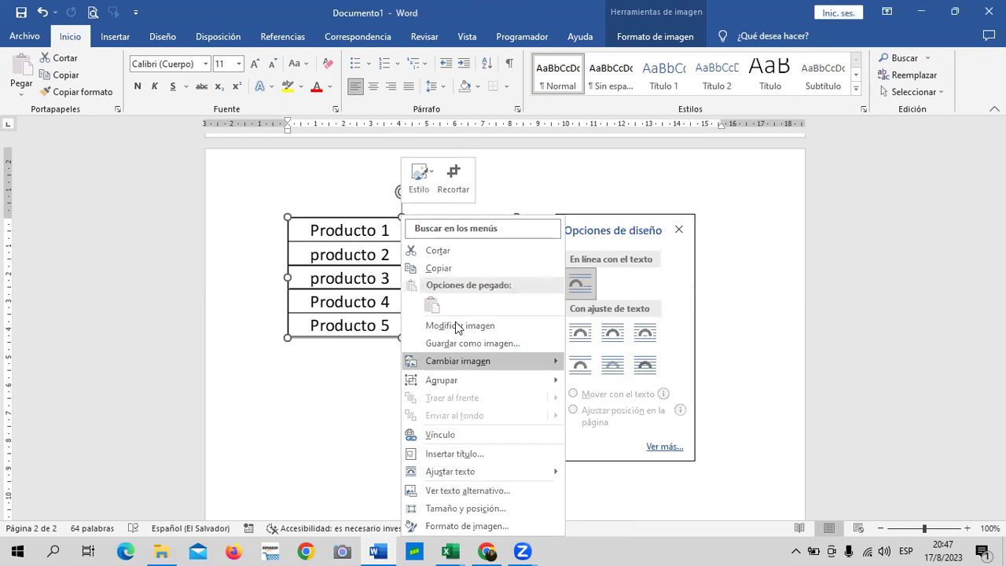
pyautogui.moveTo(459, 363)
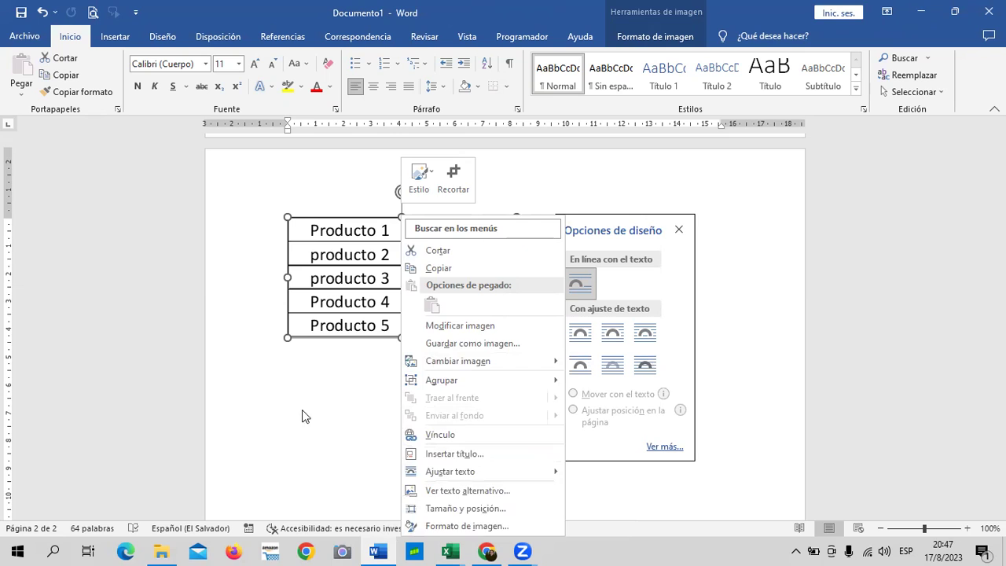
pyautogui.click(307, 380)
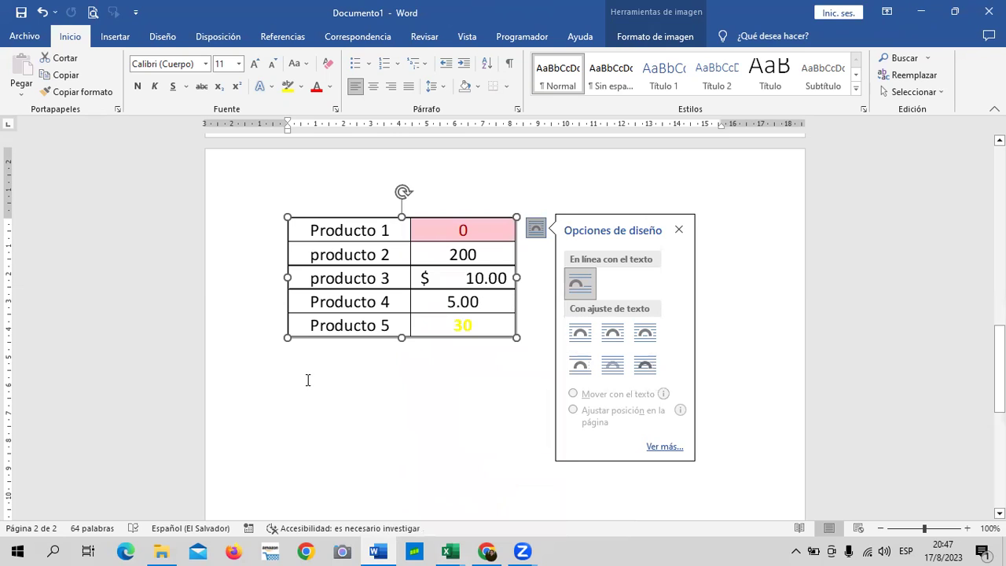
pyautogui.click(413, 388)
pyautogui.rightClick(393, 385)
pyautogui.press('Escape')
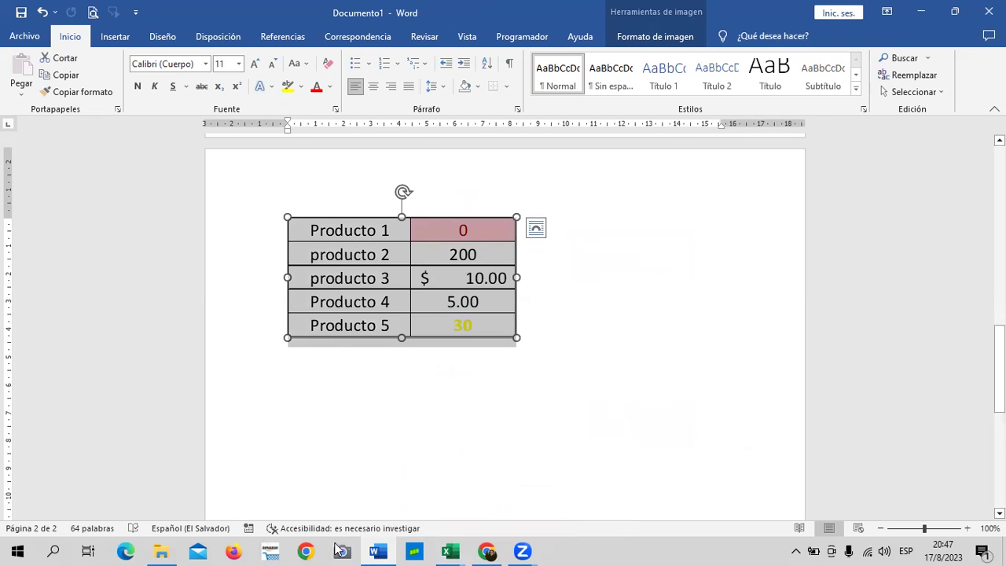
# Step: In the 1.4 Portapapeles workbook, copy the product table B2:C6 again
pyautogui.click(450, 551)
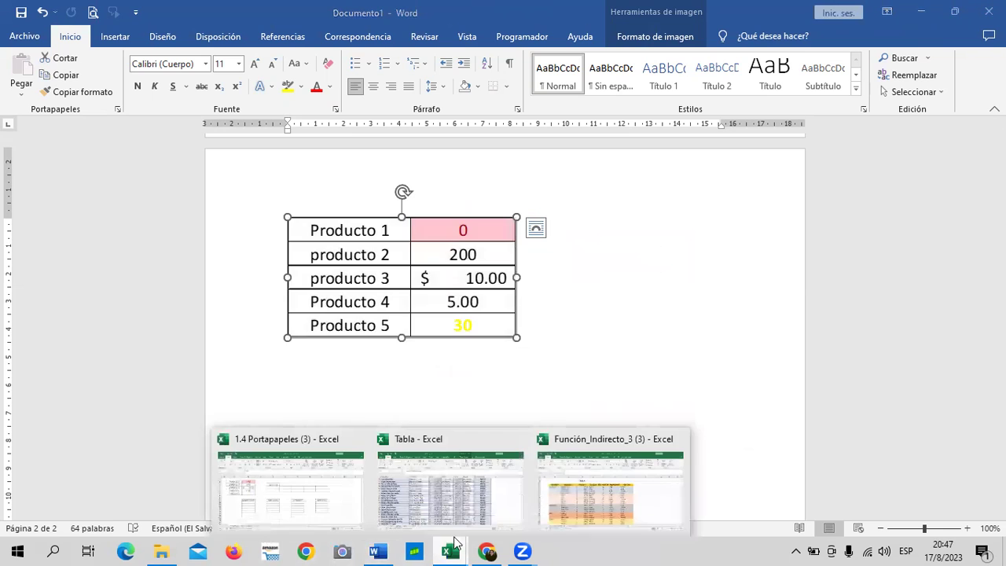
pyautogui.click(331, 491)
pyautogui.moveTo(110, 205); pyautogui.dragTo(228, 284)
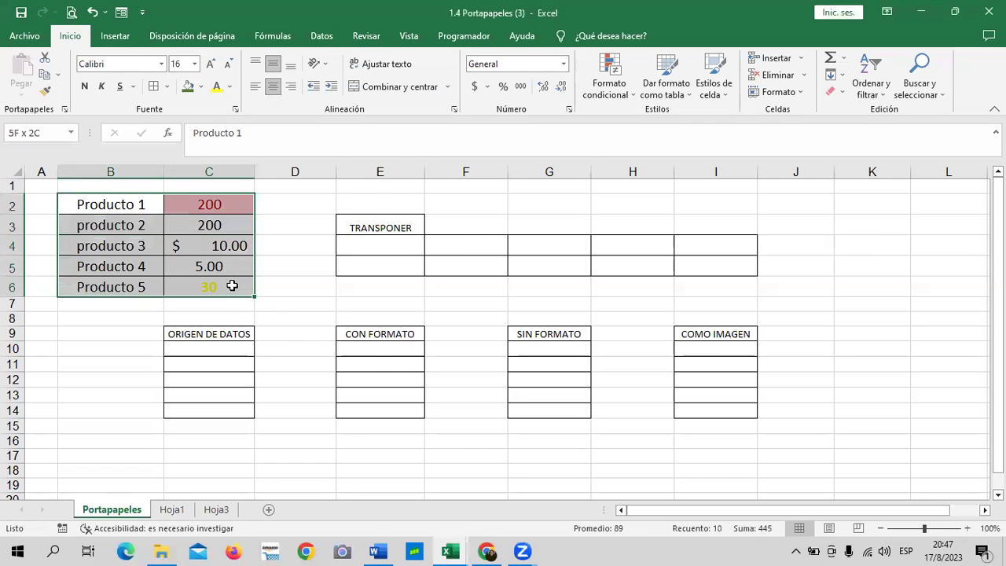
pyautogui.rightClick(213, 225)
pyautogui.click(240, 231)
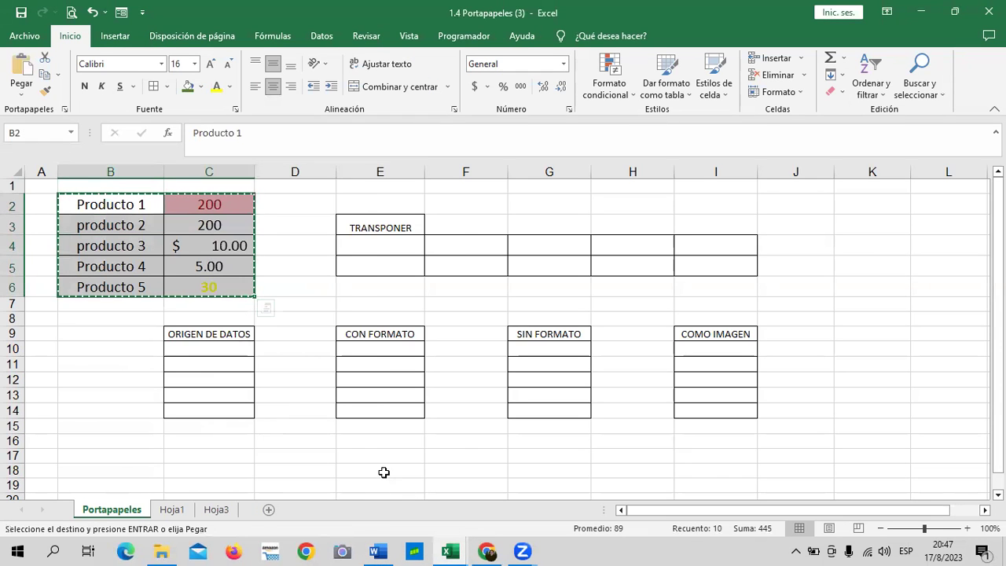
# Step: Below the picture in Word, paste the range as a linked table keeping source formatting
pyautogui.moveTo(376, 550)
pyautogui.click(382, 517)
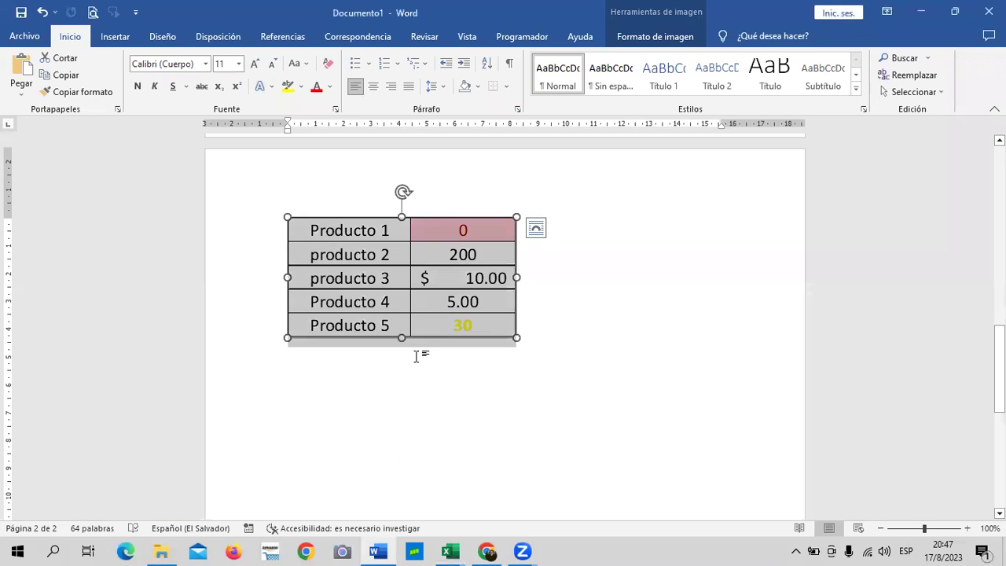
pyautogui.click(572, 358)
pyautogui.press('Return')
pyautogui.press('Return')
pyautogui.rightClick(304, 403)
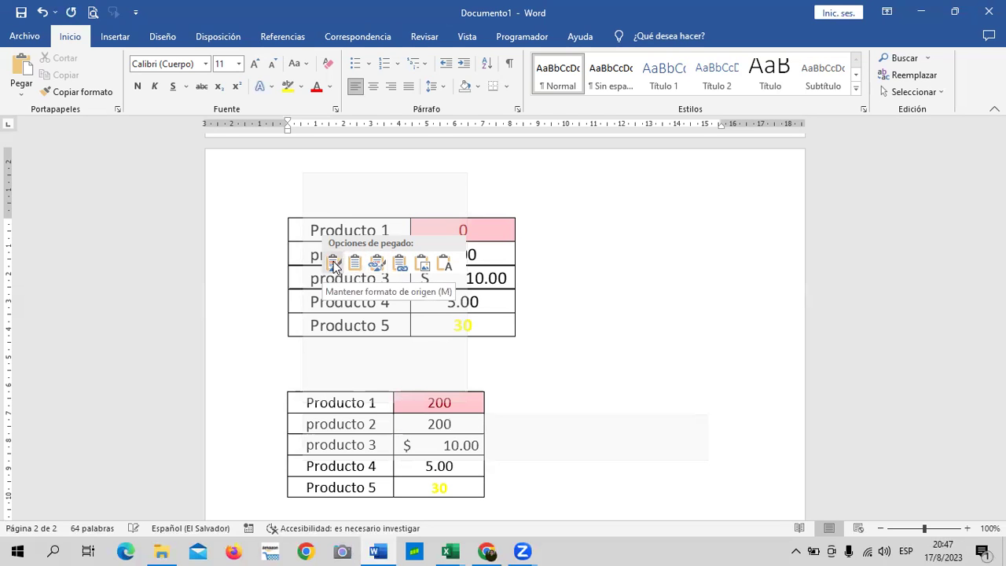
pyautogui.click(377, 268)
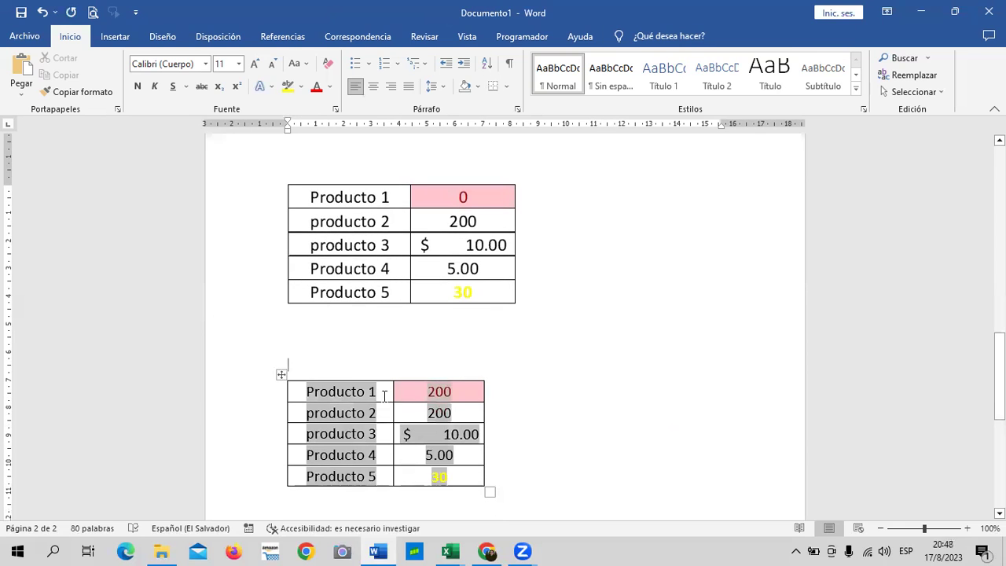
# Step: Check the linked table showing Producto 1 at 200 and place the cursor inside it
pyautogui.rightClick(435, 401)
pyautogui.press('Escape')
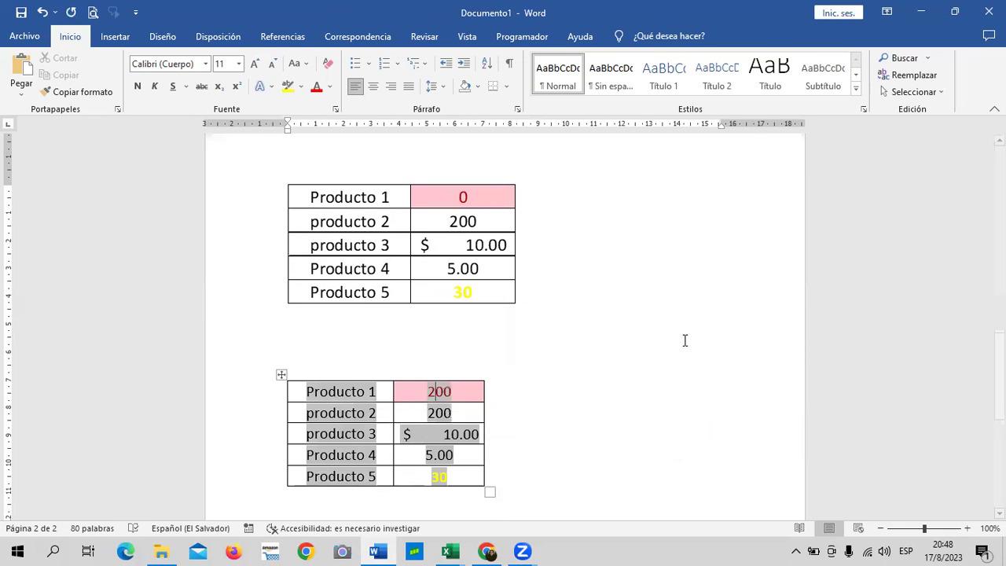
pyautogui.scroll(-4, 509, 391)
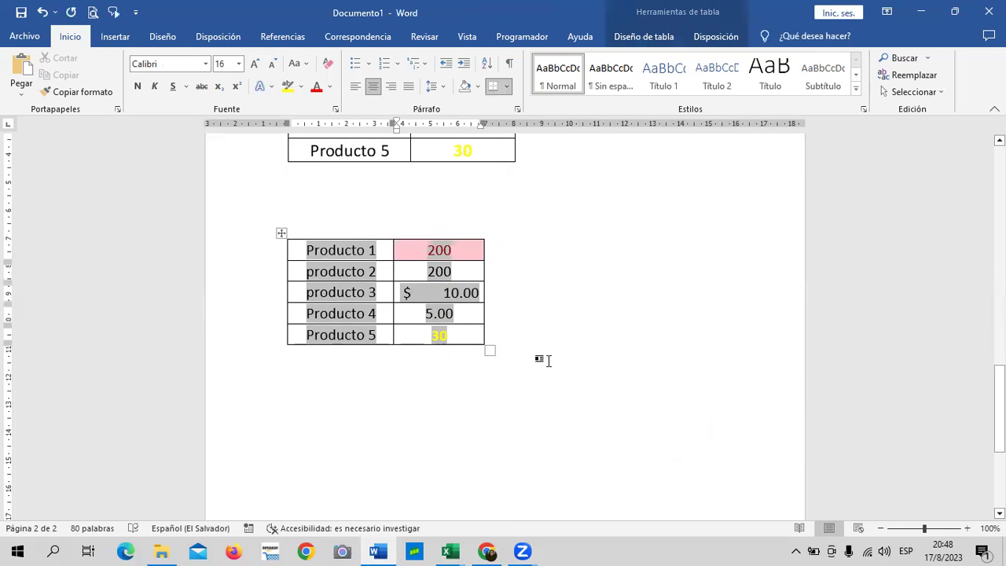
pyautogui.scroll(3, 541, 359)
pyautogui.click(497, 356)
pyautogui.click(558, 323)
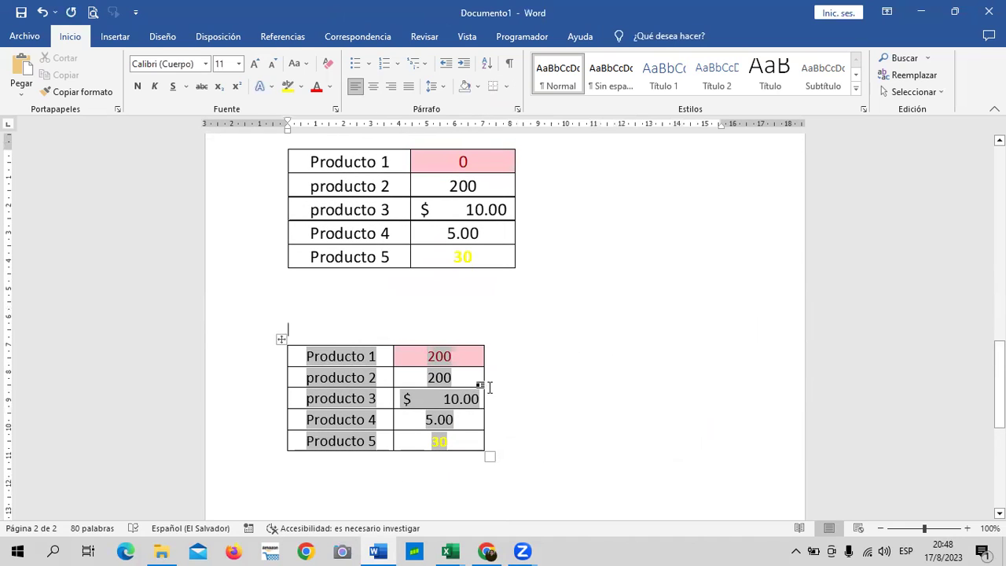
pyautogui.click(499, 421)
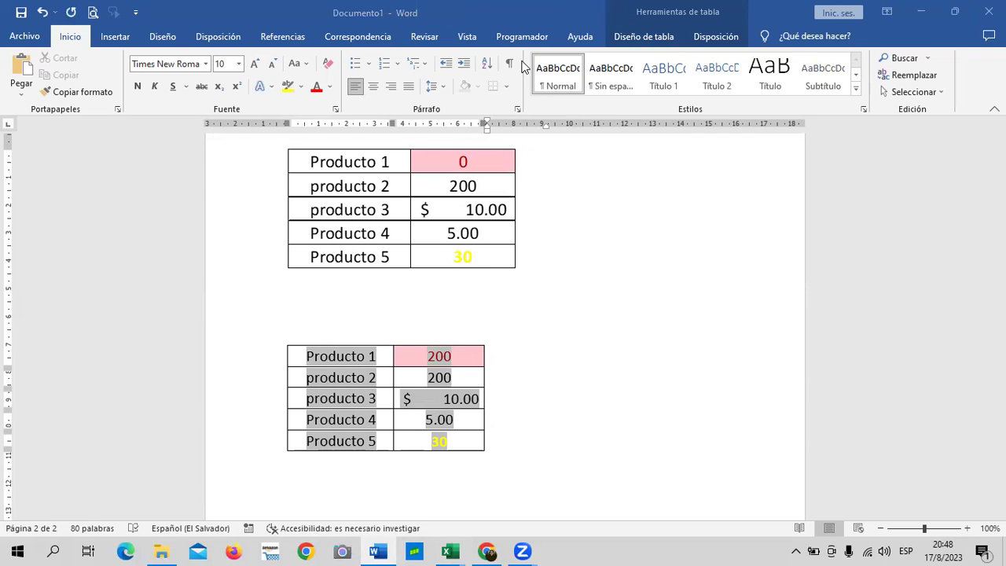
# Step: Switch to Chrome and scroll up the 1.10 - Portapapeles unit to the course navigation bar
pyautogui.click(489, 550)
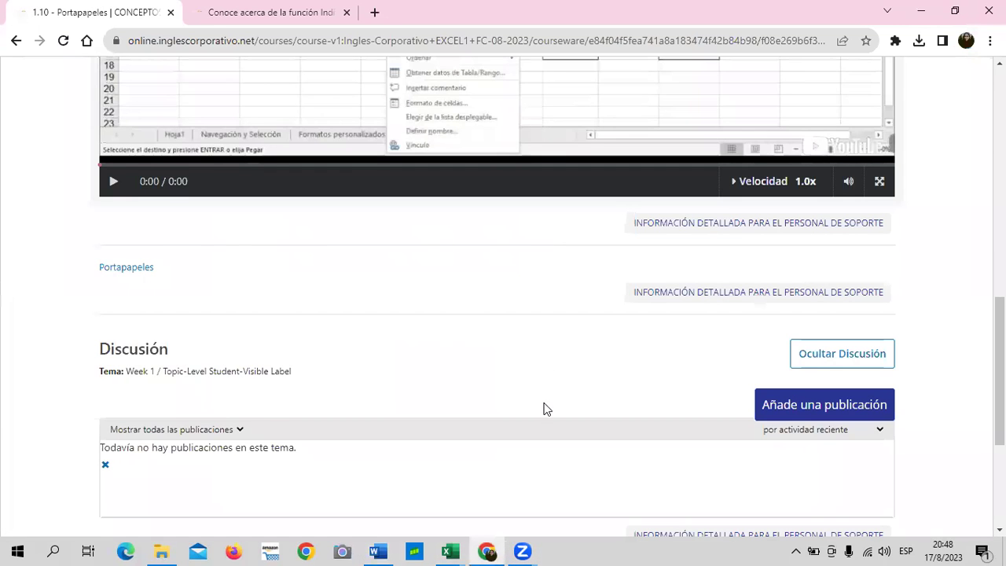
pyautogui.scroll(2, 547, 408)
pyautogui.scroll(2, 698, 178)
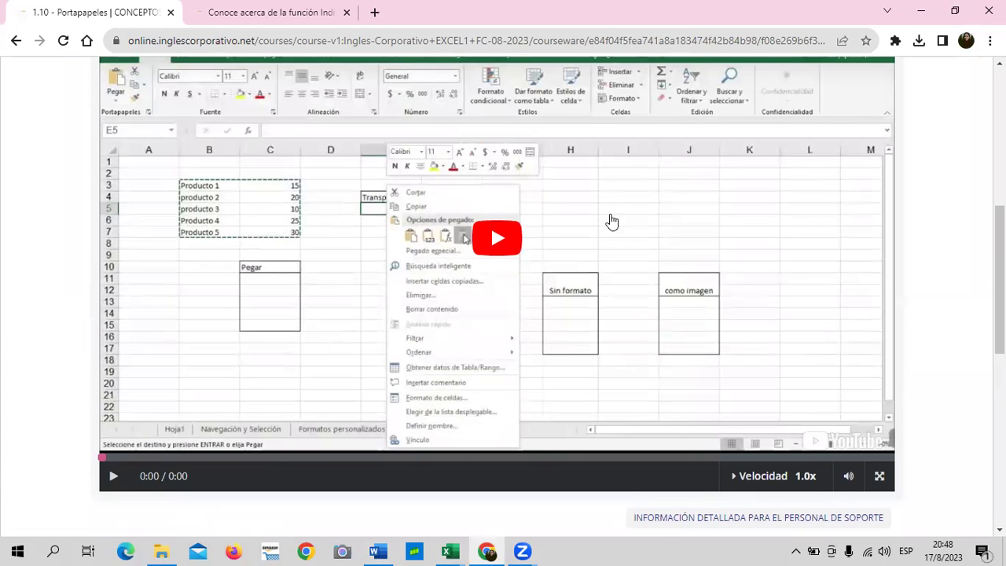
pyautogui.scroll(4, 602, 249)
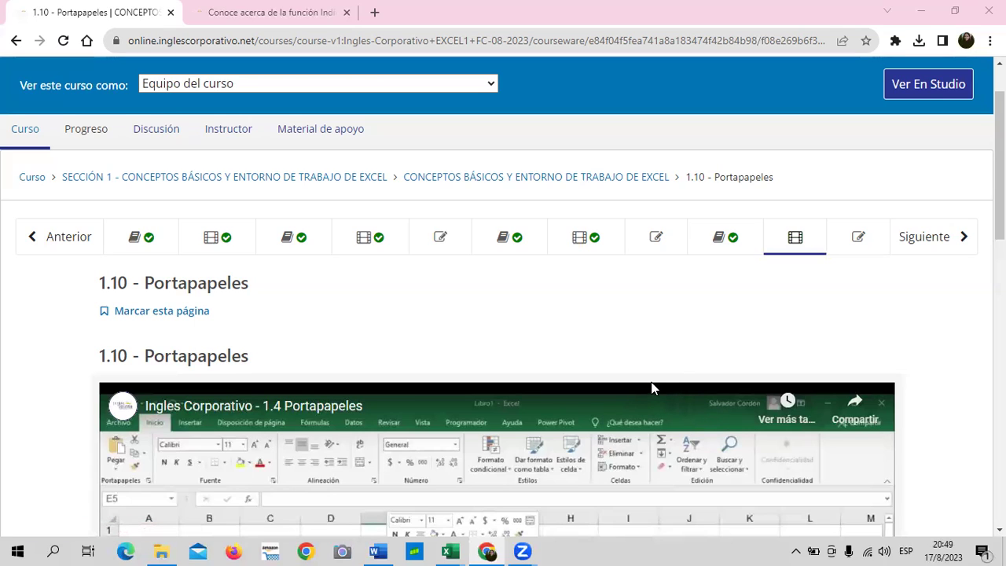
# Step: Look through the 1.8, 1.5 and 1.11 Laboratorio units
pyautogui.click(667, 238)
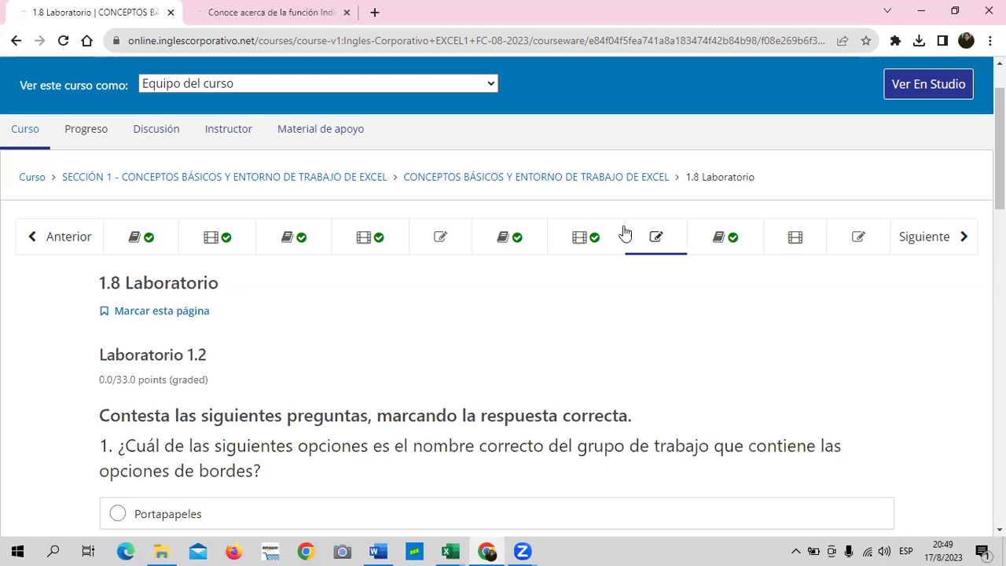
pyautogui.click(453, 239)
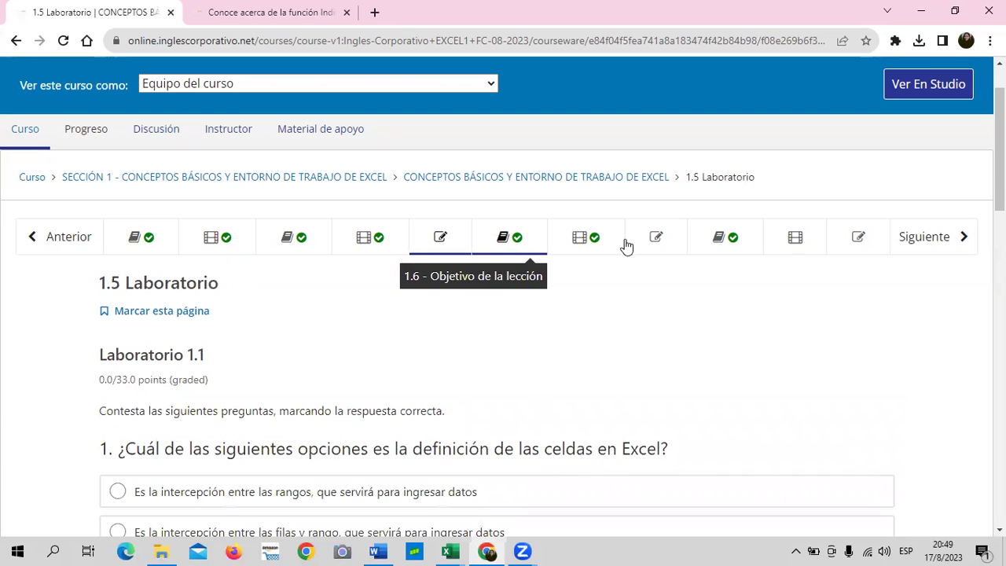
pyautogui.click(652, 239)
pyautogui.click(857, 238)
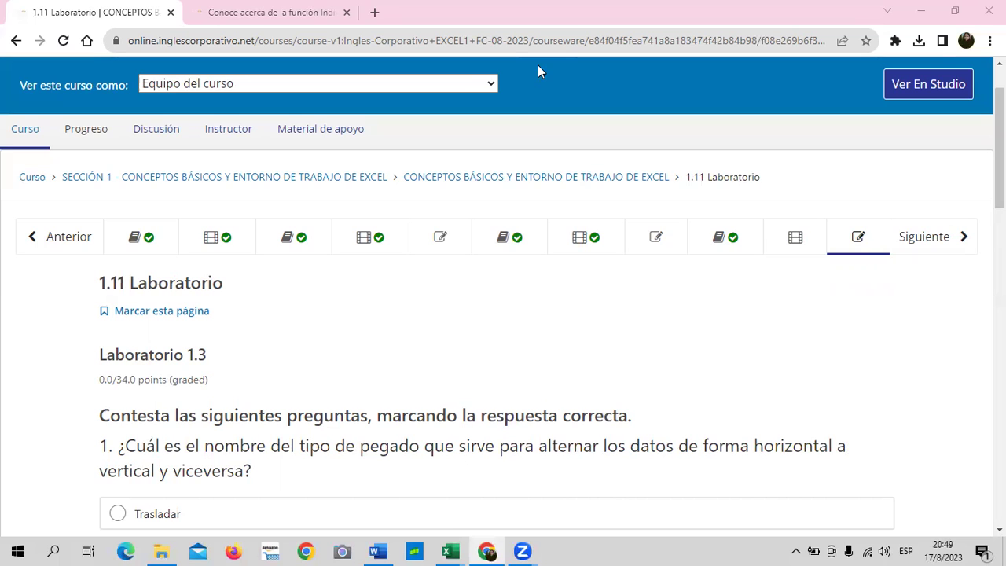
pyautogui.click(855, 239)
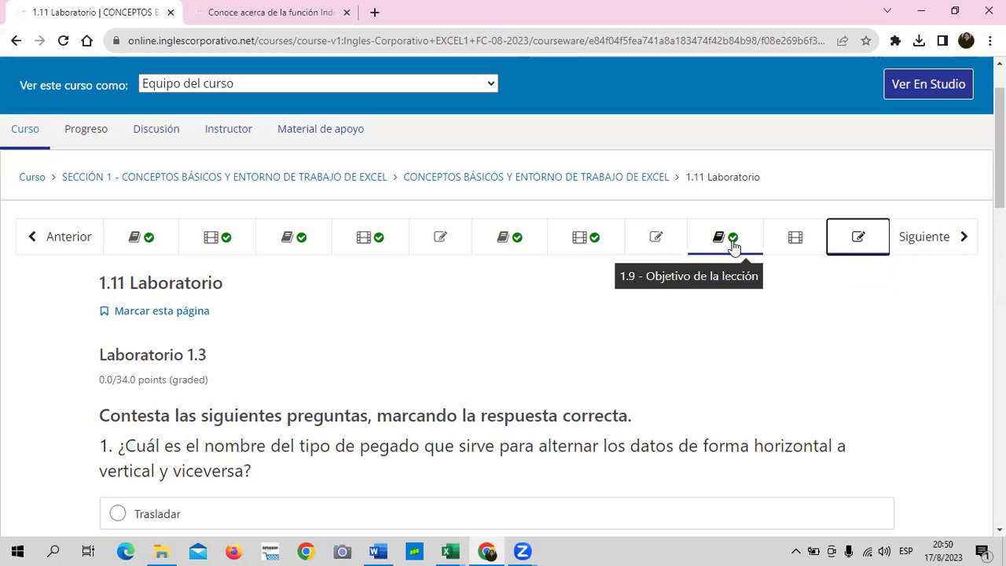
# Step: Return to 1.5 Laboratorio and scroll through its unanswered Laboratorio 1.1 quiz questions
pyautogui.click(664, 234)
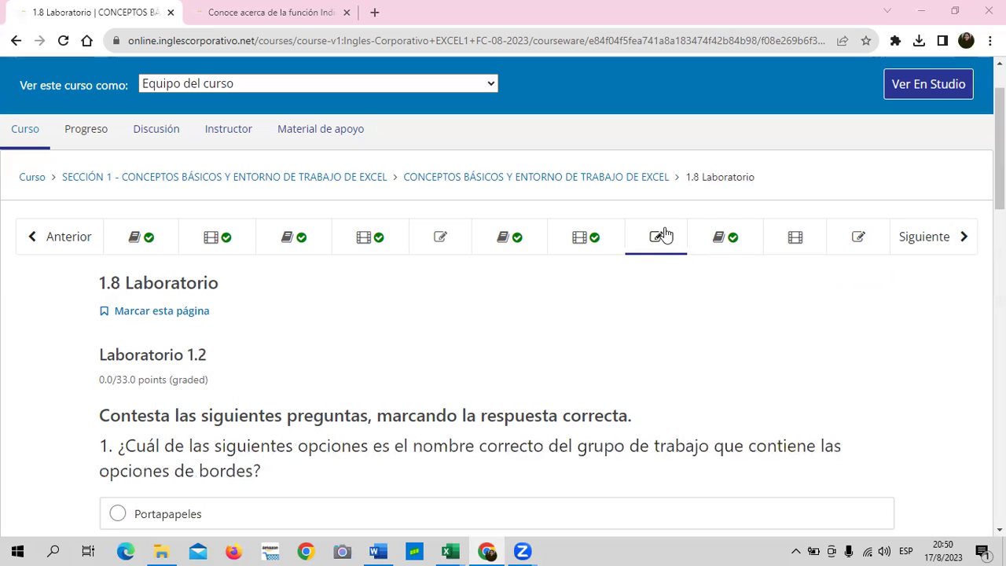
pyautogui.click(455, 243)
pyautogui.scroll(-5, 462, 288)
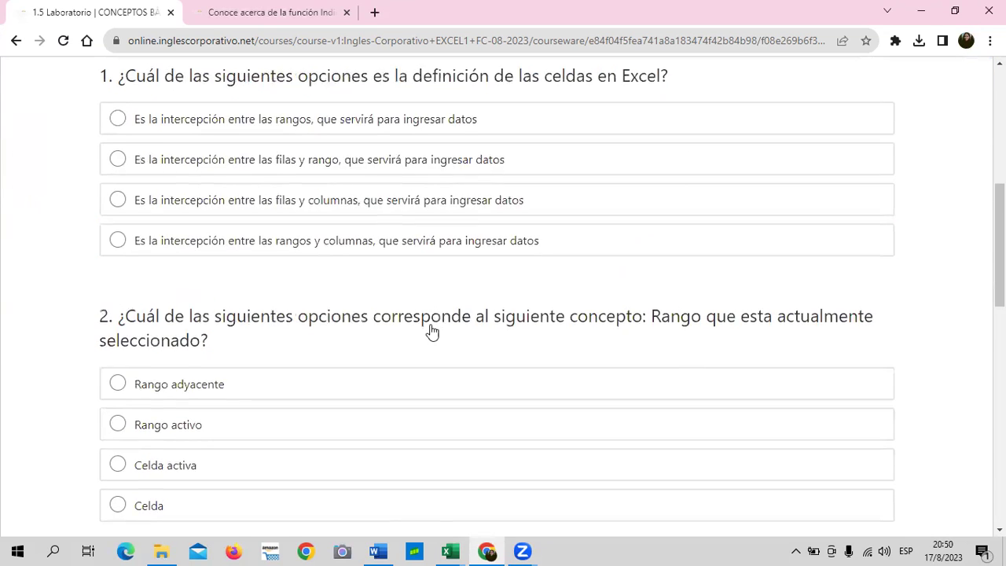
pyautogui.scroll(-8, 433, 332)
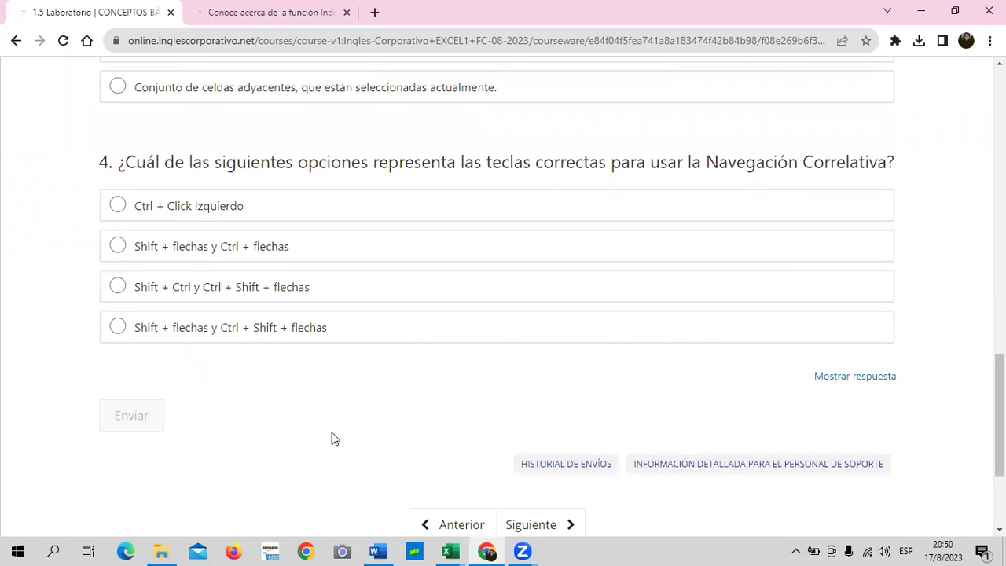
pyautogui.scroll(5, 427, 418)
pyautogui.scroll(10, 435, 404)
pyautogui.scroll(-2, 472, 370)
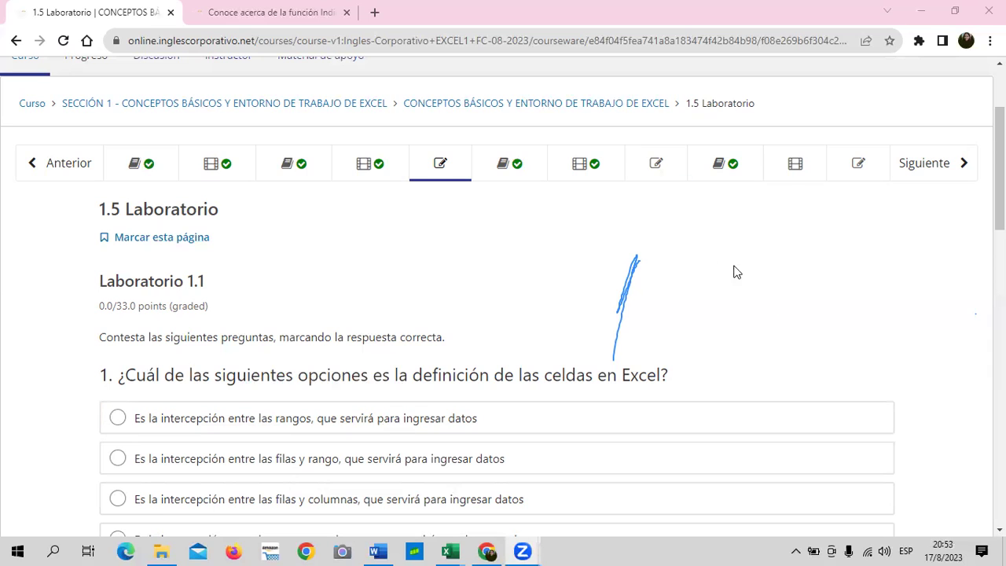
# Step: Open the 1.10 - Portapapeles unit, reload the page twice, and scroll down to its video
pyautogui.click(806, 165)
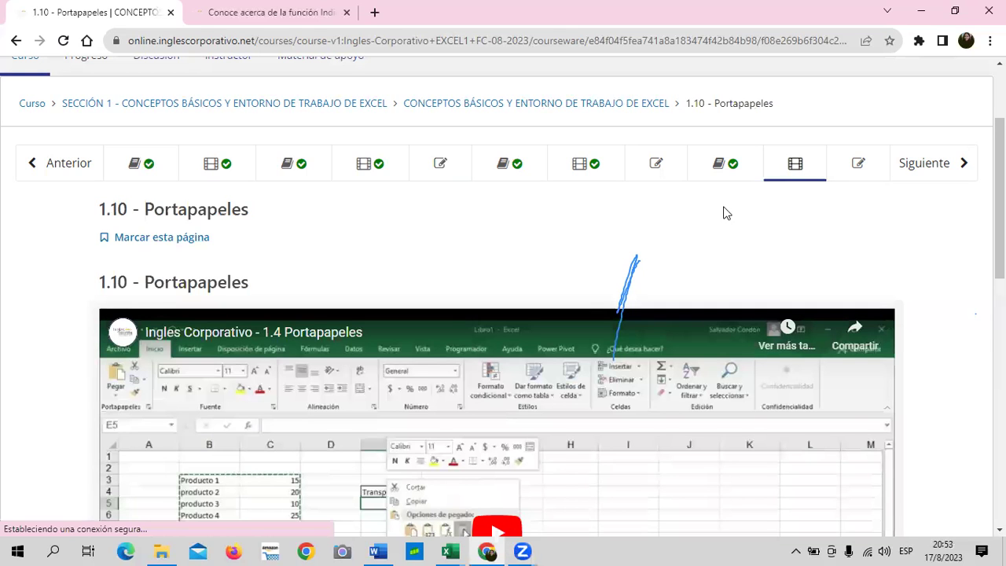
pyautogui.rightClick(731, 208)
pyautogui.click(759, 247)
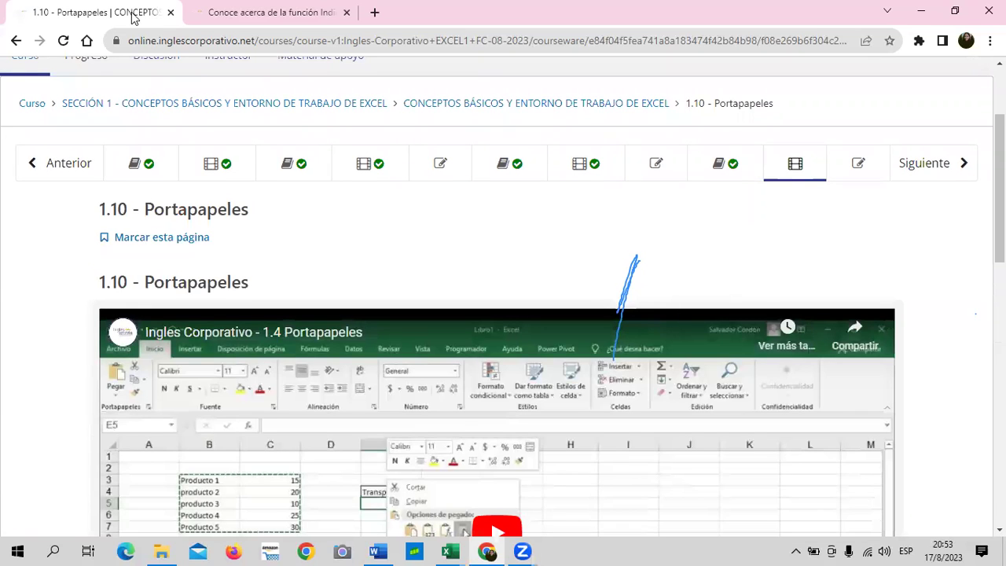
pyautogui.click(65, 42)
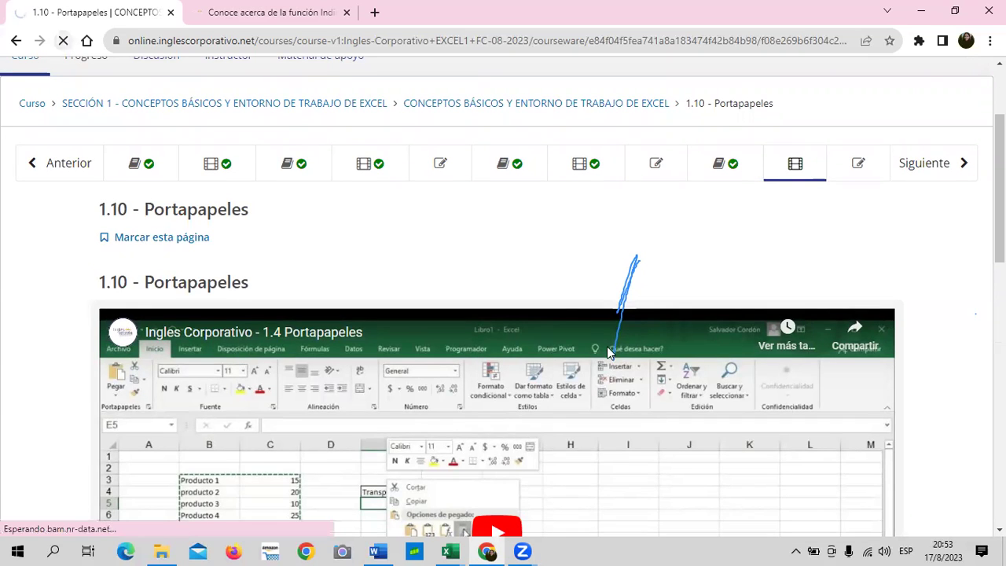
pyautogui.scroll(-3, 581, 334)
pyautogui.scroll(-3, 581, 334)
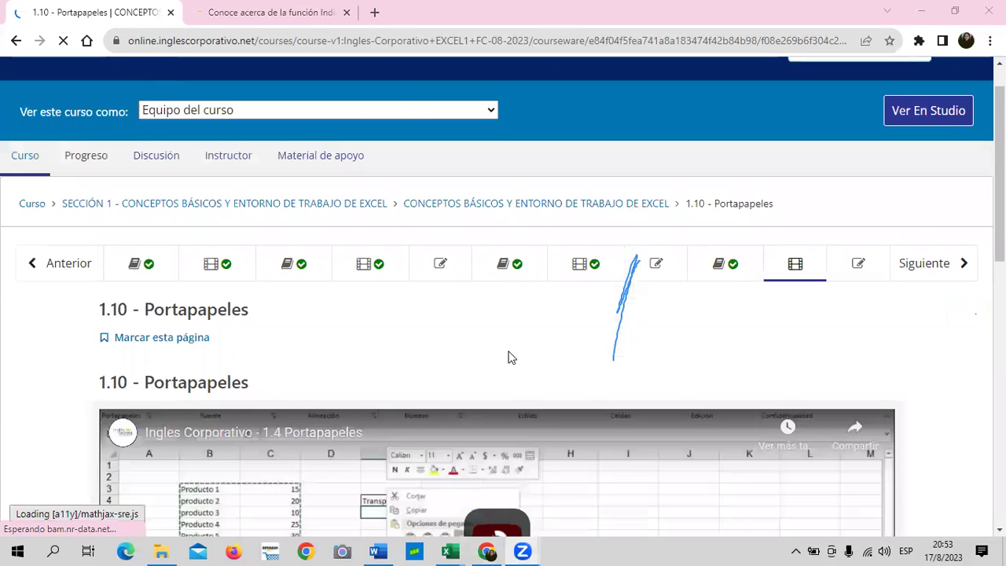
pyautogui.scroll(-2, 509, 354)
pyautogui.scroll(-1, 509, 354)
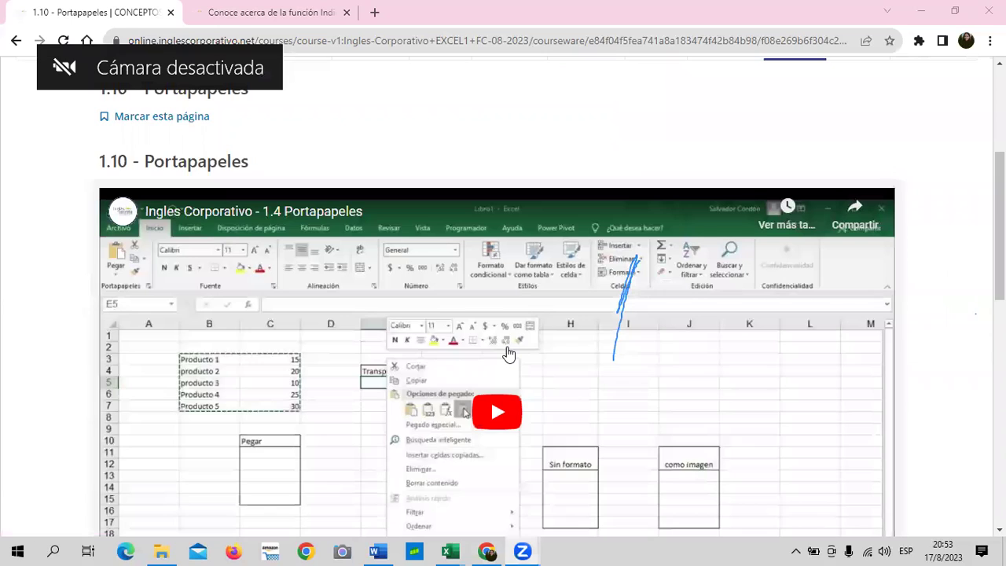
pyautogui.scroll(-1, 509, 354)
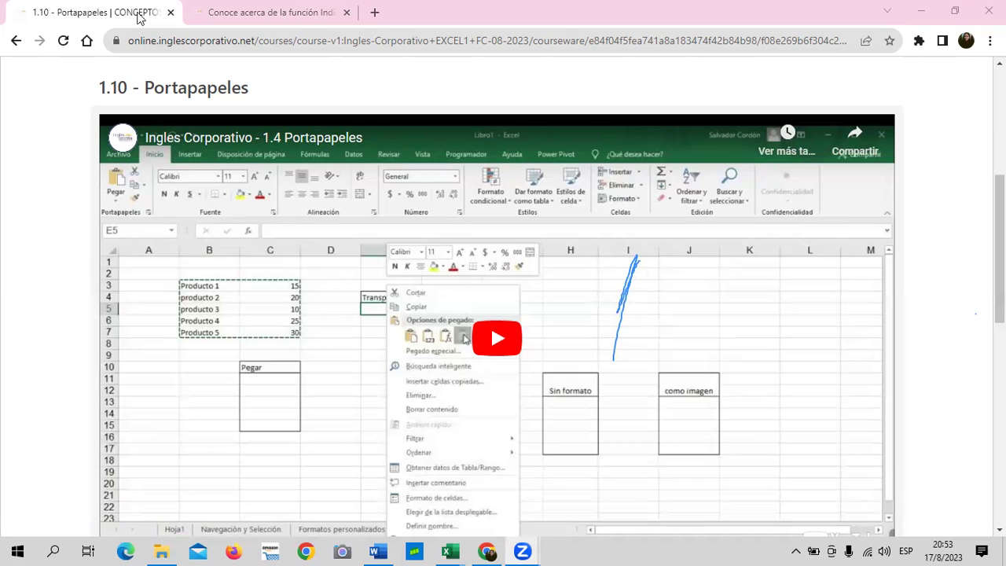
# Step: Start the embedded 1.4 Portapapeles video and raise the volume
pyautogui.scroll(-1, 484, 333)
pyautogui.click(483, 333)
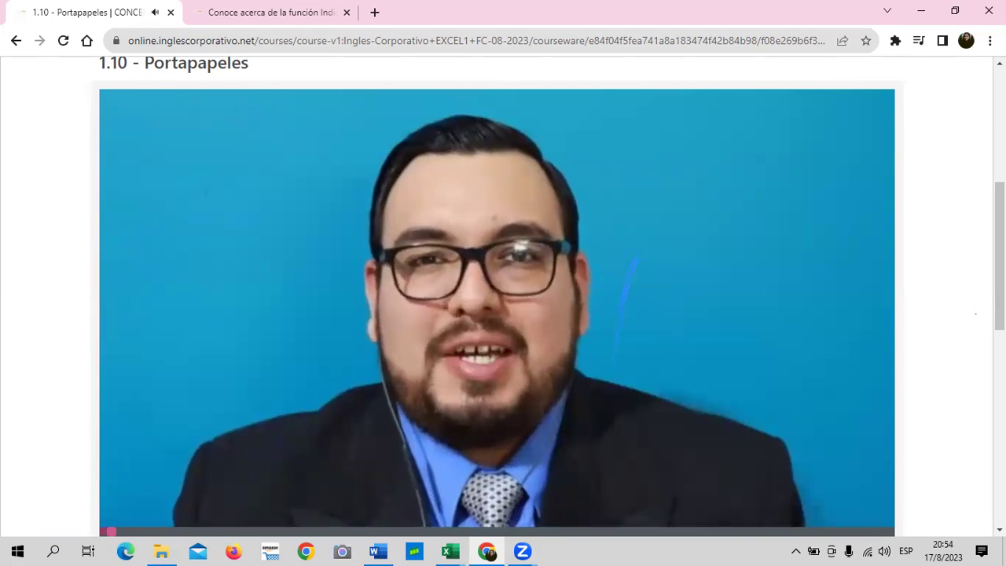
pyautogui.press('XF86AudioRaiseVolume')
pyautogui.press('XF86AudioRaiseVolume')
pyautogui.press('XF86AudioRaiseVolume')
pyautogui.press('XF86AudioRaiseVolume')
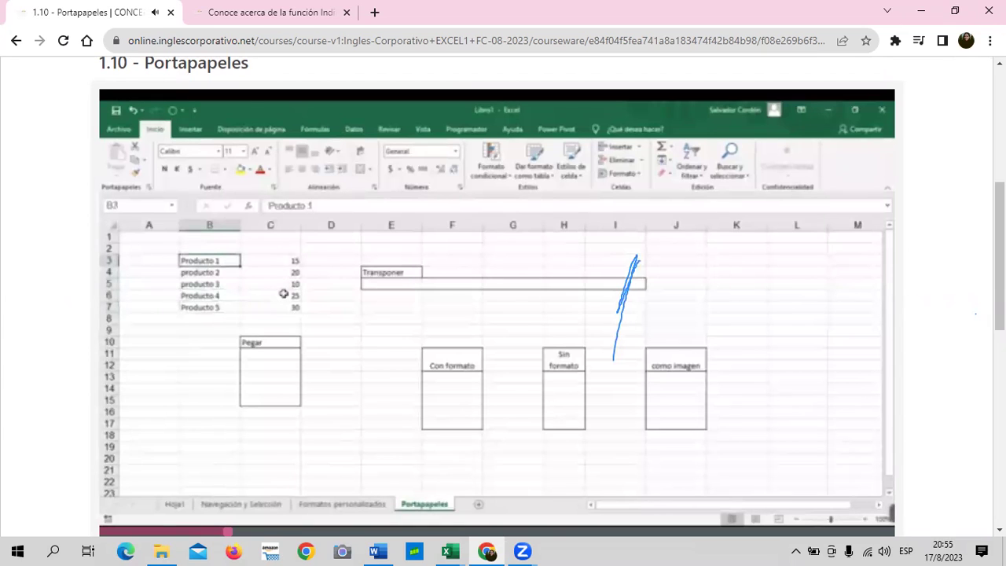
# Step: Let the Portapapeles video run through the transpose-paste demonstration of the product list
pyautogui.moveTo(487, 388)
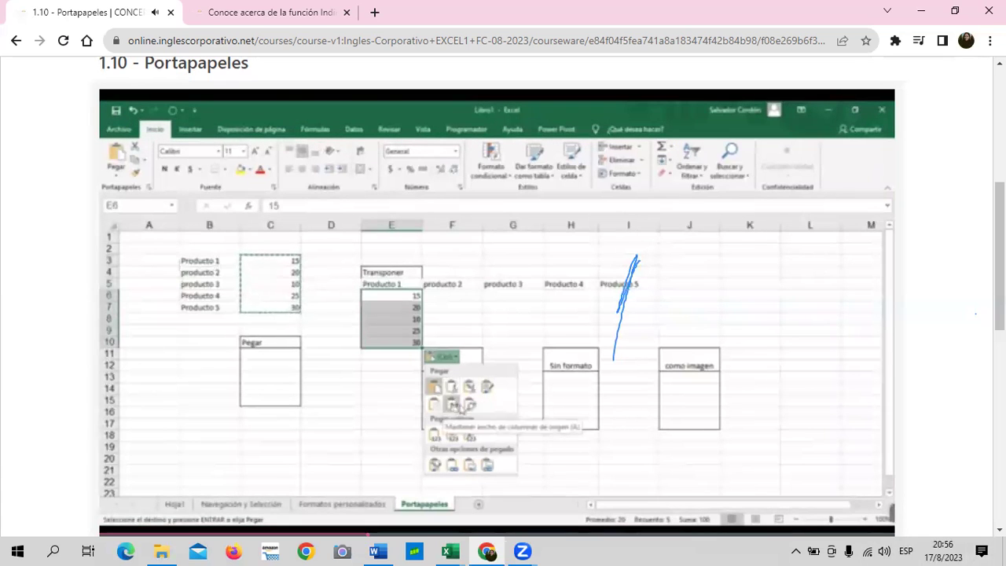
# Step: Scroll down to the video, turn the volume up, and watch until 7:14 of 7:24
pyautogui.scroll(-2, 503, 315)
pyautogui.scroll(-1, 503, 314)
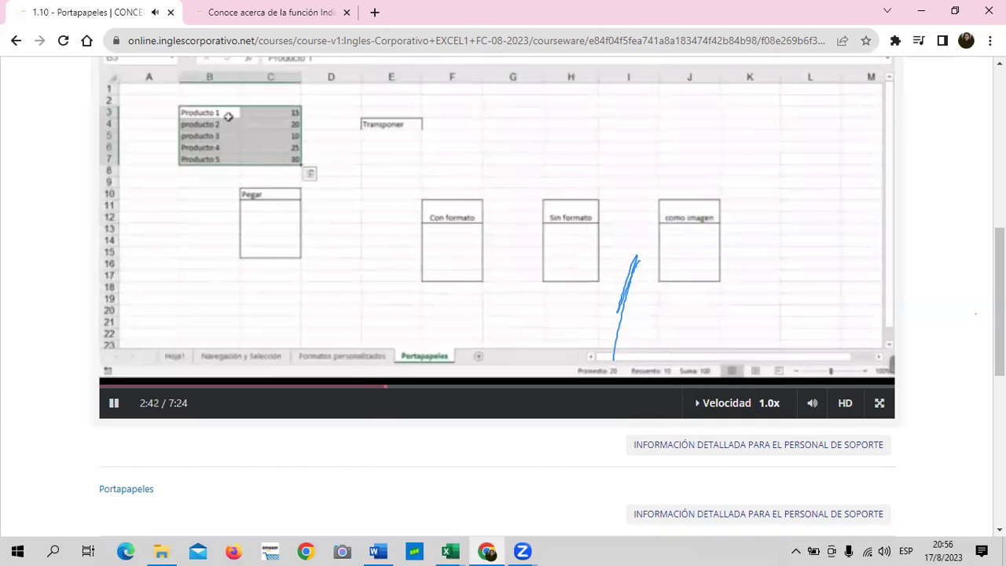
pyautogui.press('XF86AudioRaiseVolume')
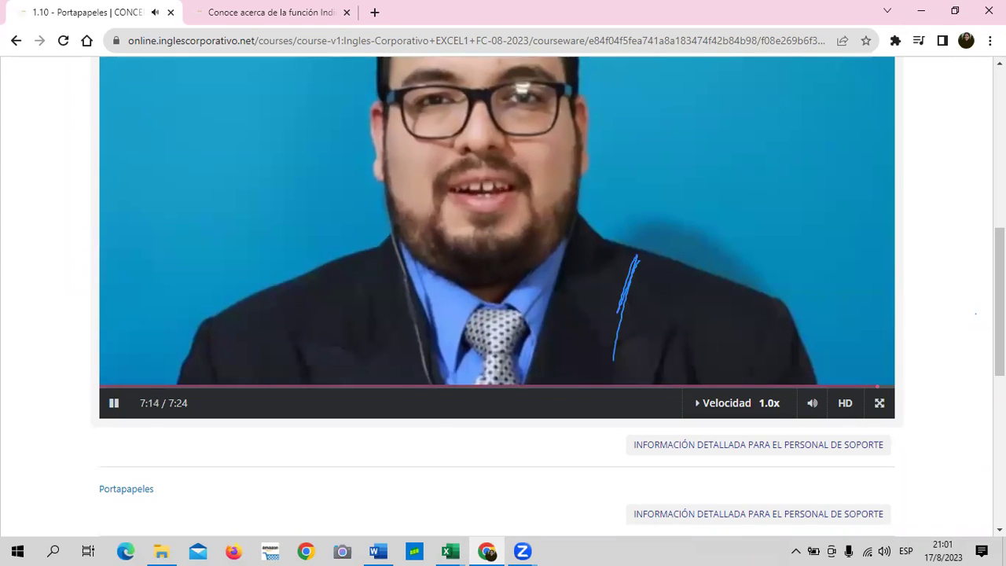
# Step: Scroll up slightly and pause the lesson video at 7:18 of 7:24
pyautogui.scroll(2, 520, 177)
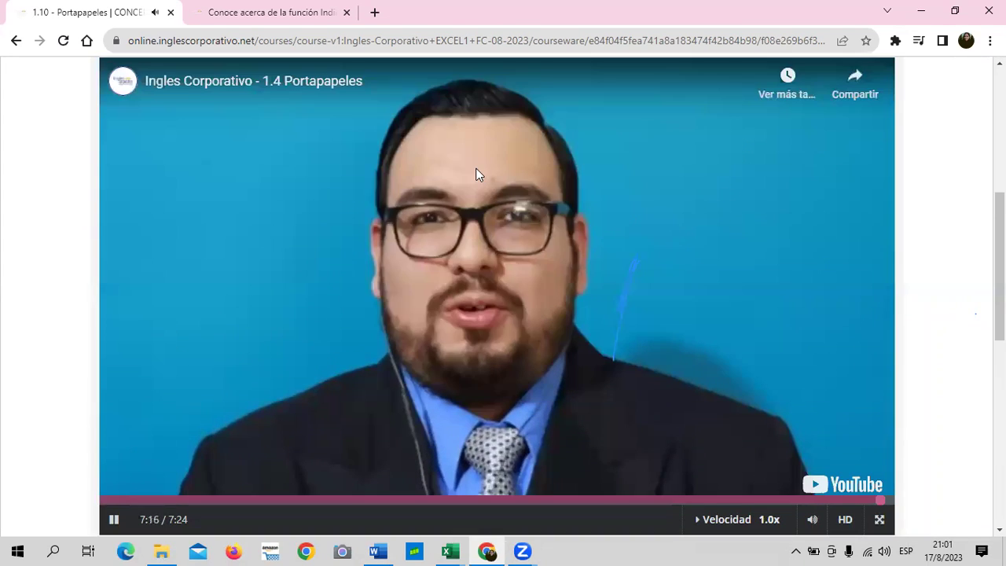
pyautogui.click(110, 520)
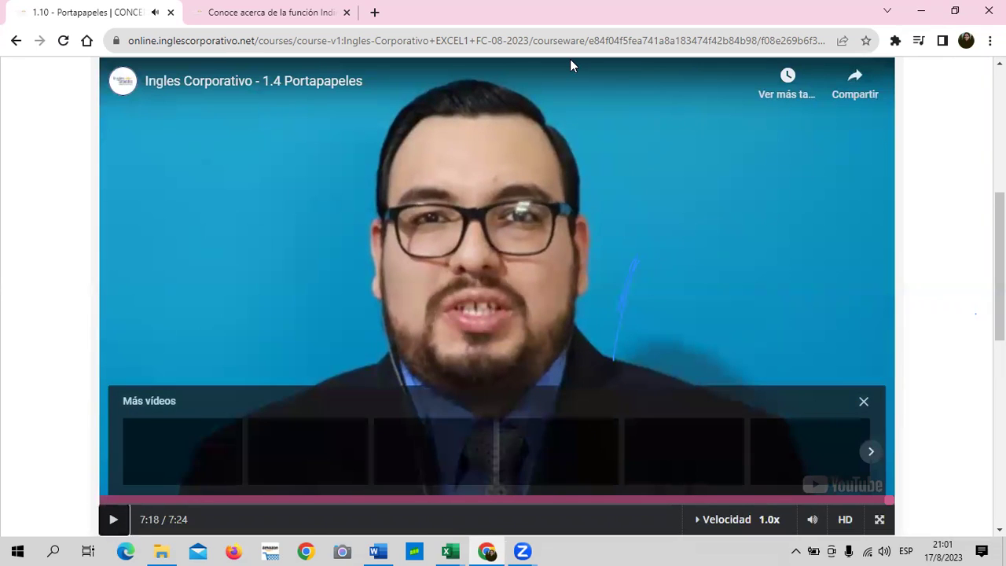